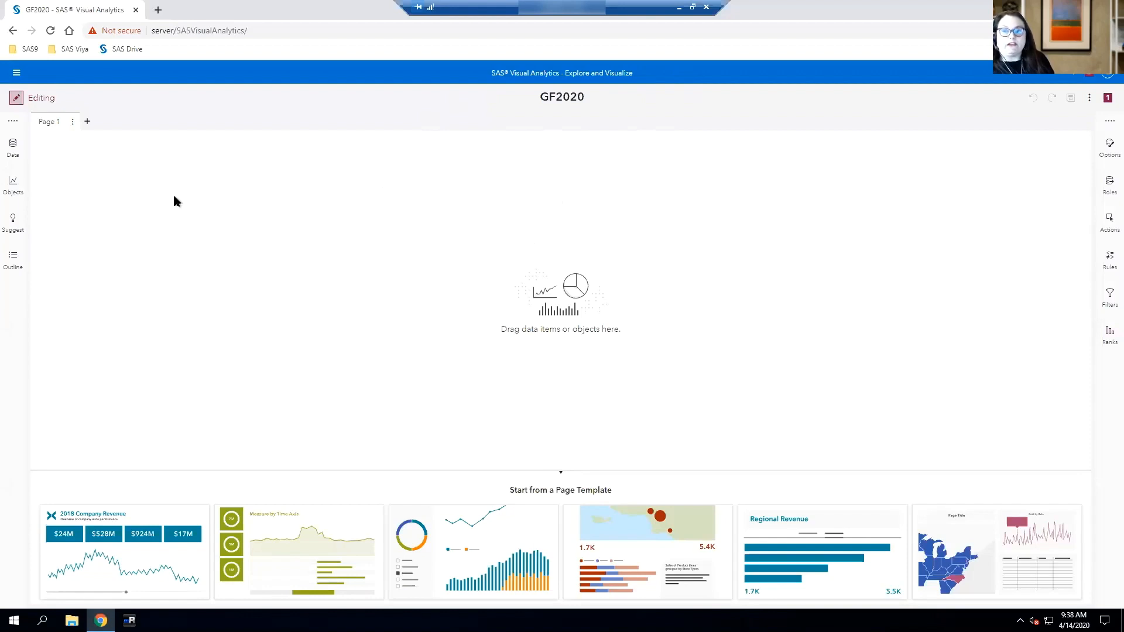
# - Collapse the page template area and display the data items of the SPECIES table
pyautogui.click(13, 150)
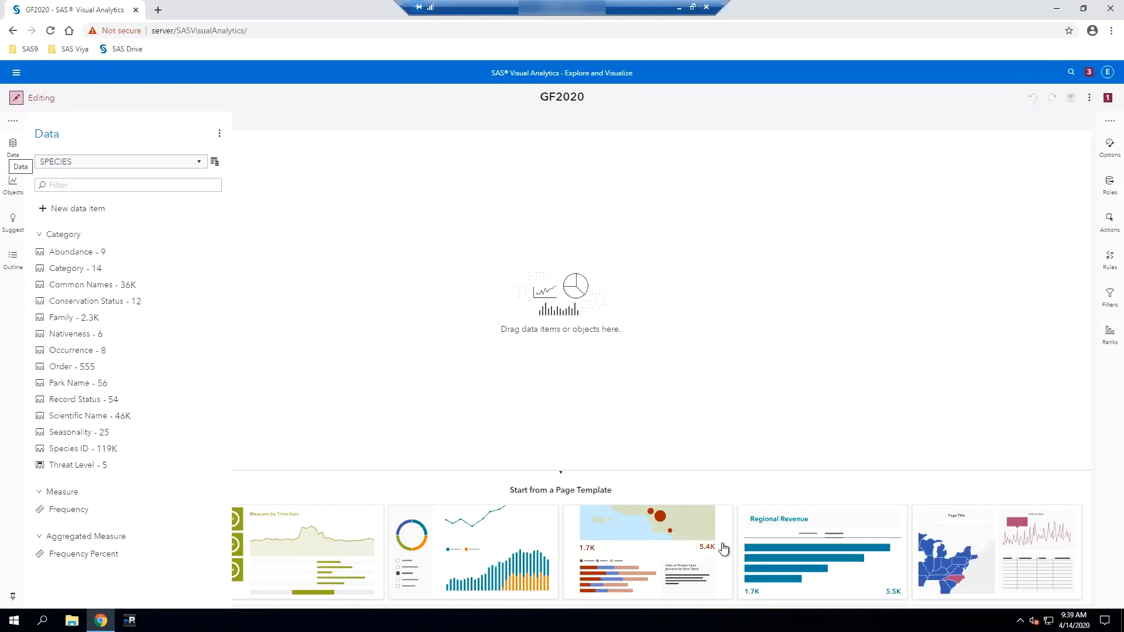
pyautogui.click(560, 475)
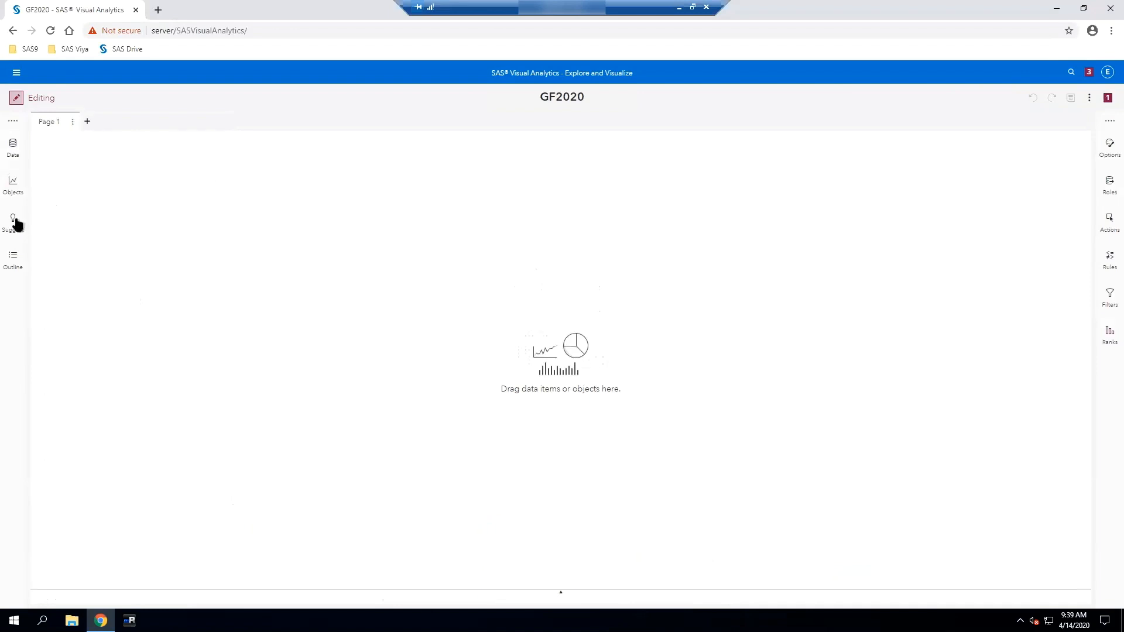
pyautogui.click(13, 147)
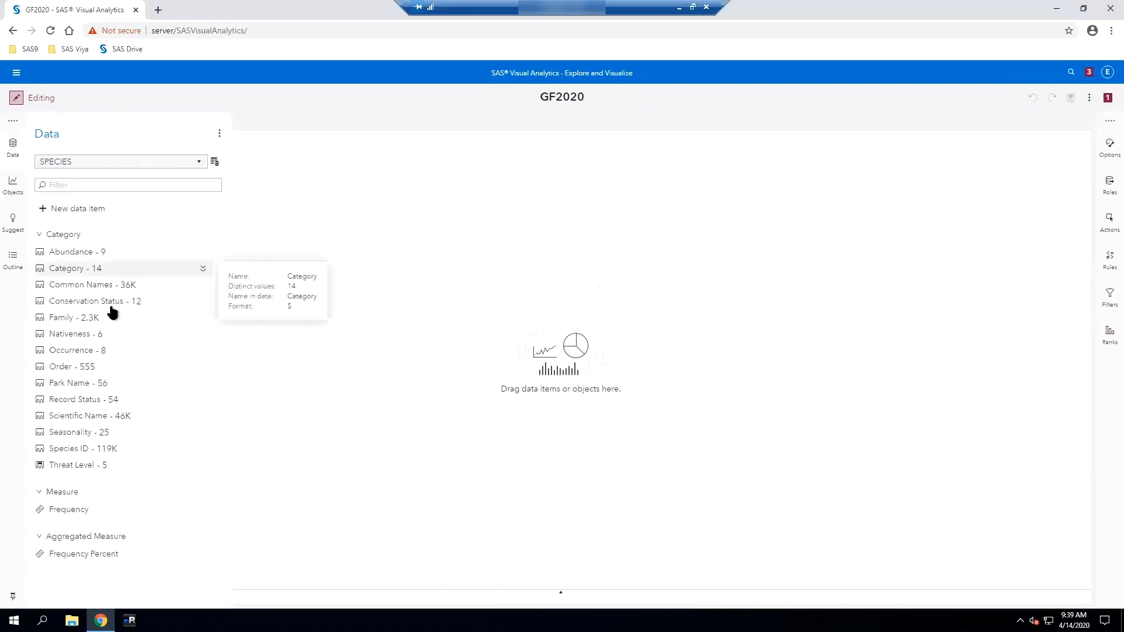
# - Examine which Conservation Status values belong to each value group of the Threat Level custom category, leaving the definition unedited
pyautogui.moveTo(88, 468)
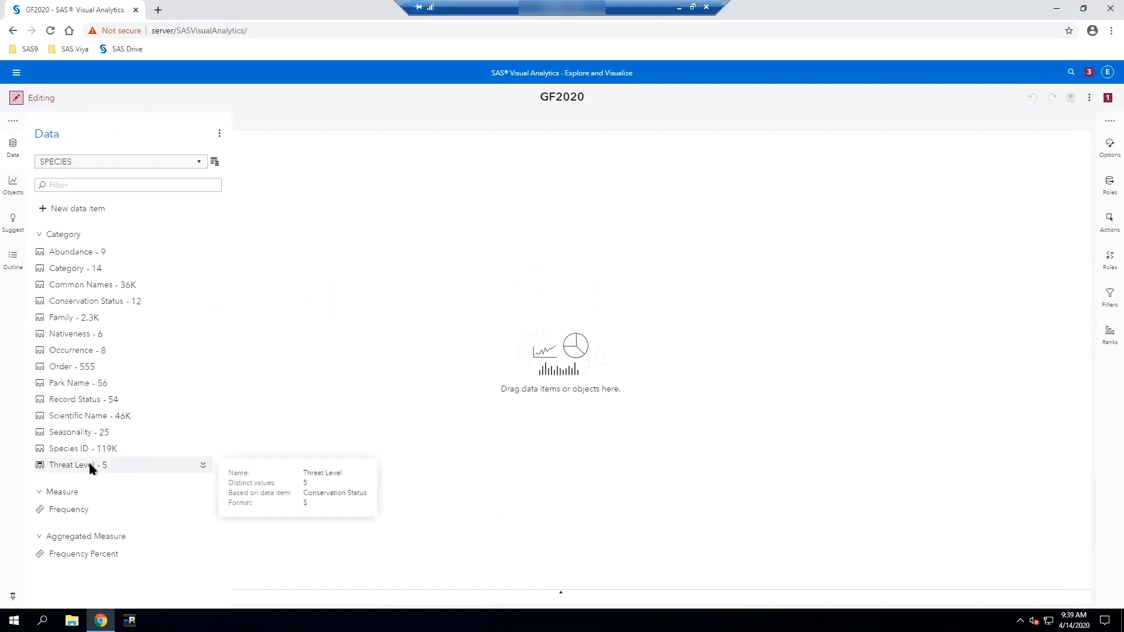
pyautogui.rightClick(89, 466)
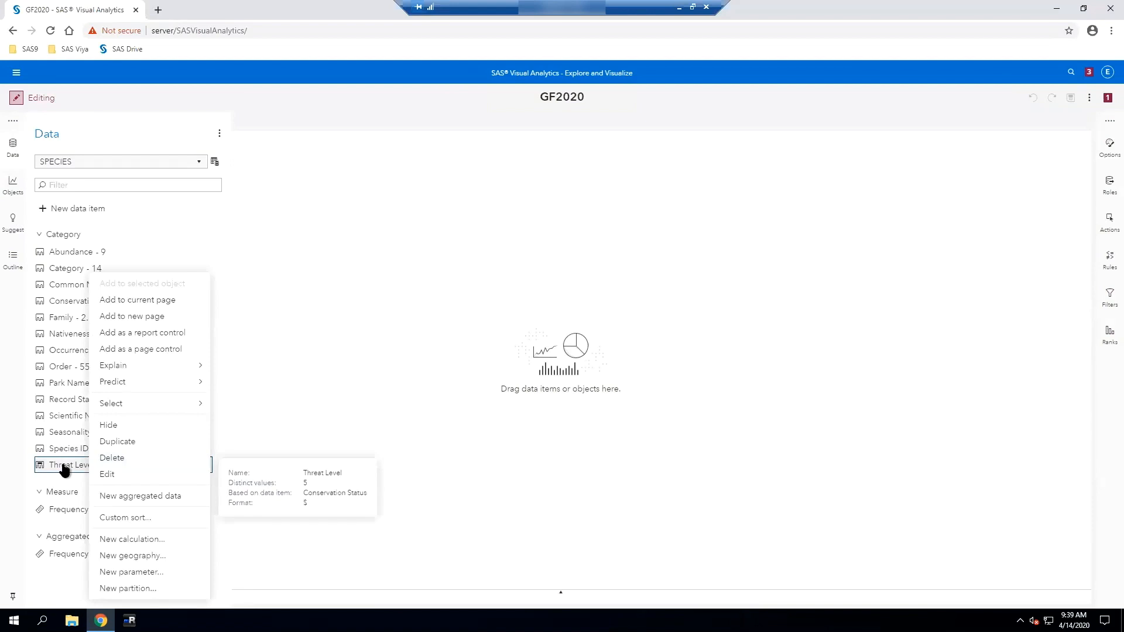
pyautogui.click(115, 472)
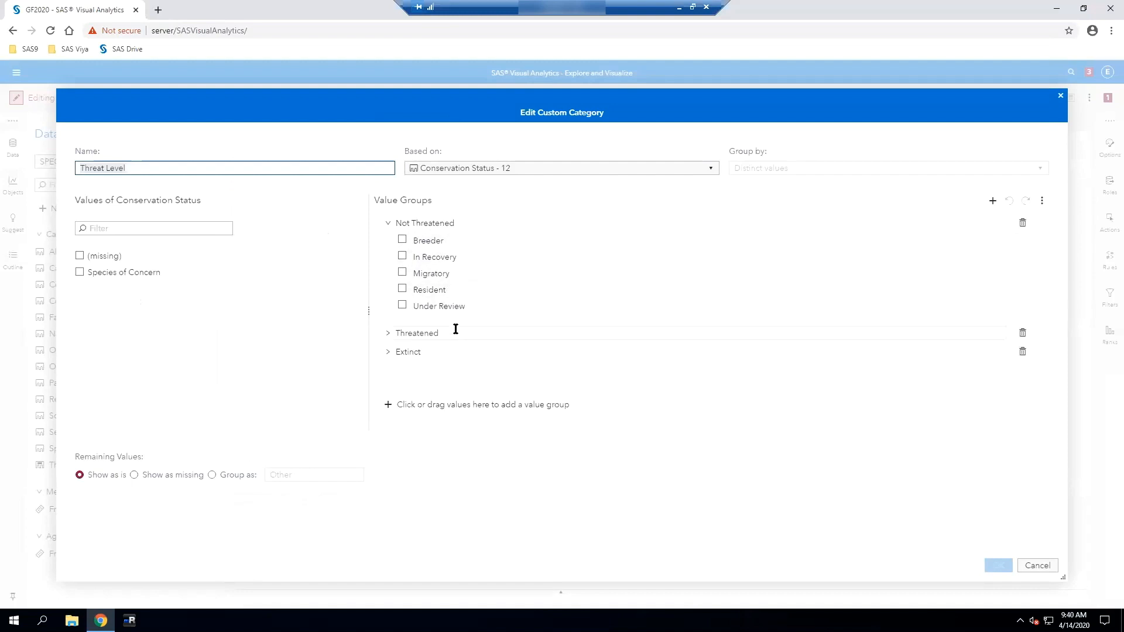
pyautogui.click(387, 334)
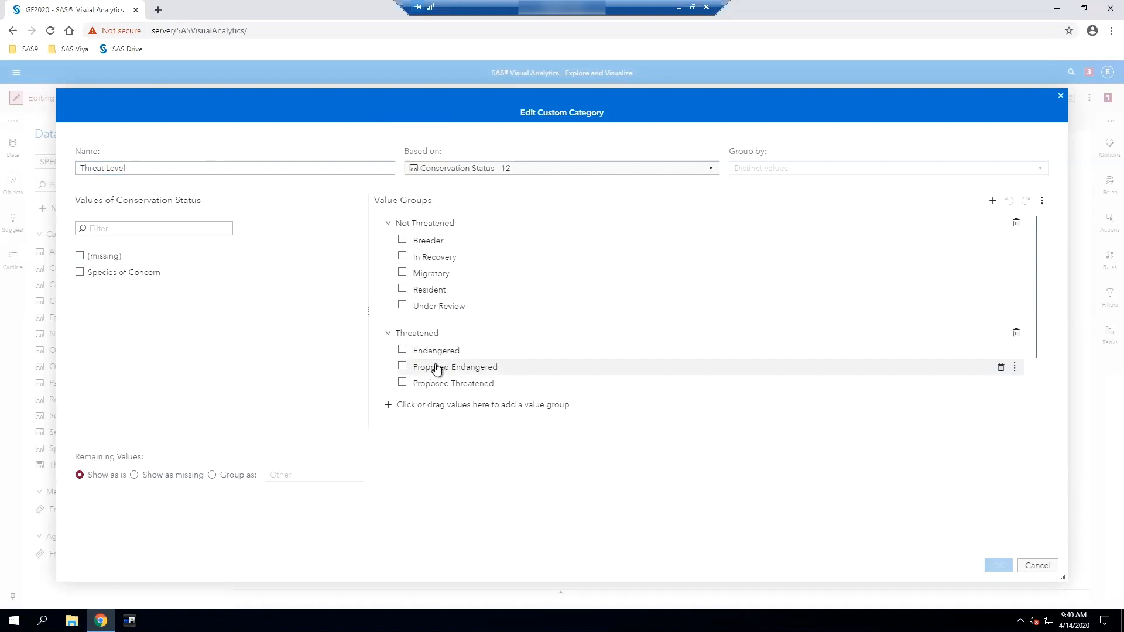
pyautogui.scroll(-1, 538, 346)
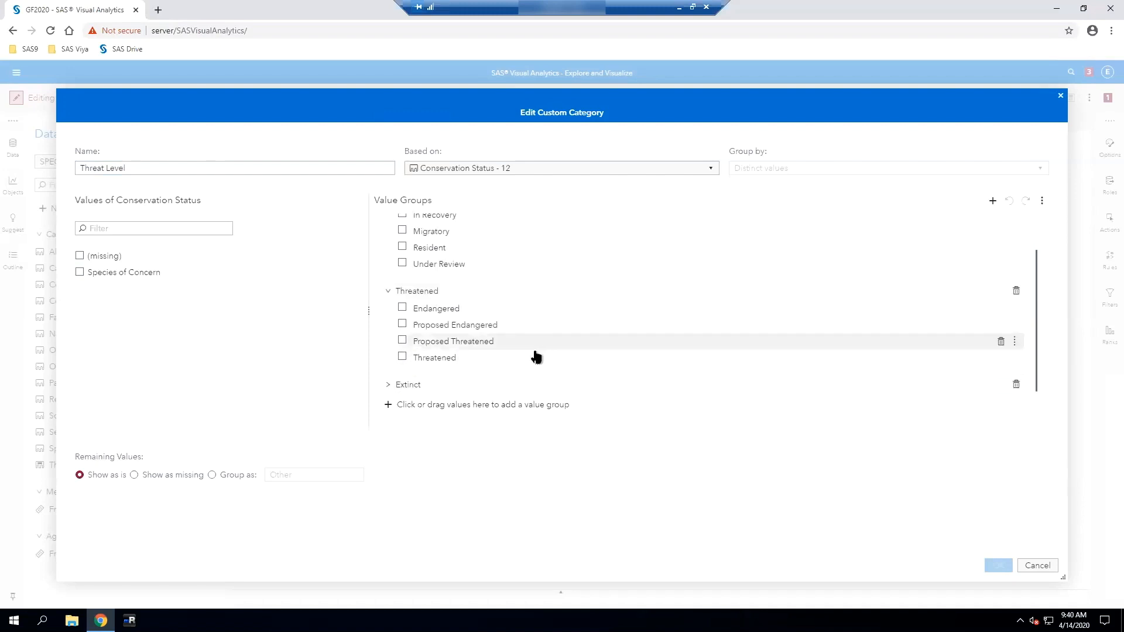
pyautogui.click(389, 385)
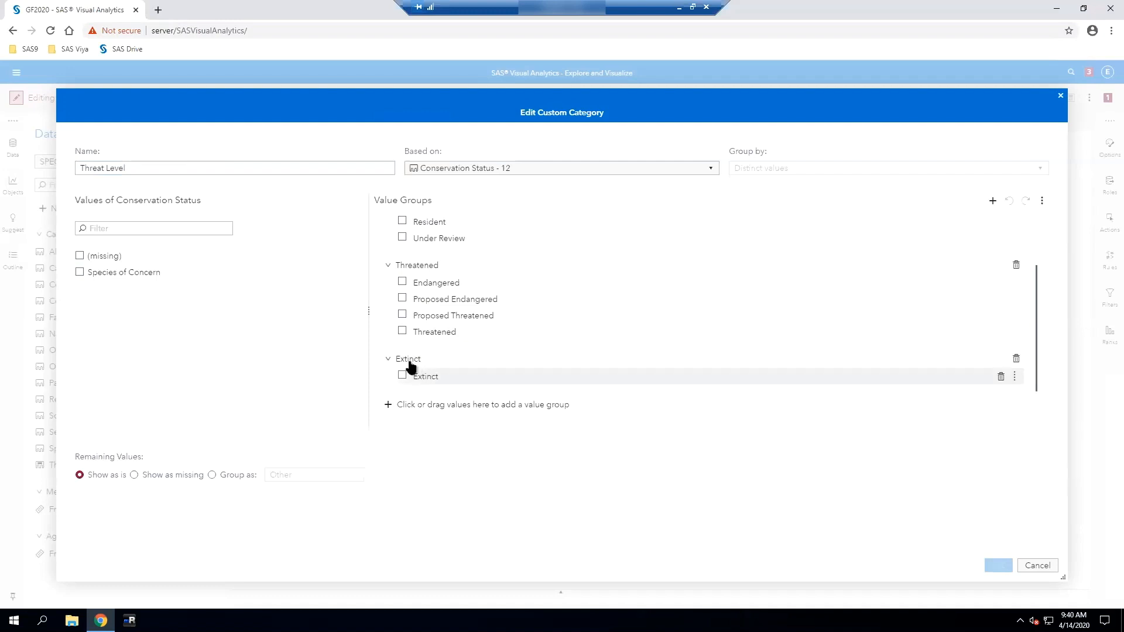
pyautogui.scroll(2, 549, 348)
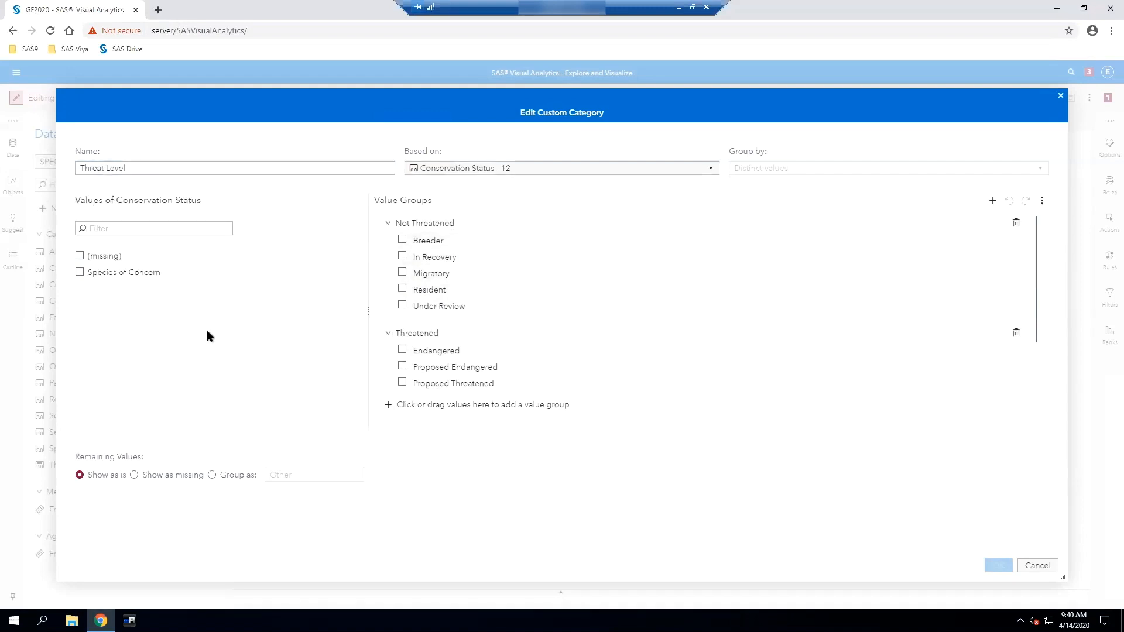
pyautogui.scroll(-2, 468, 303)
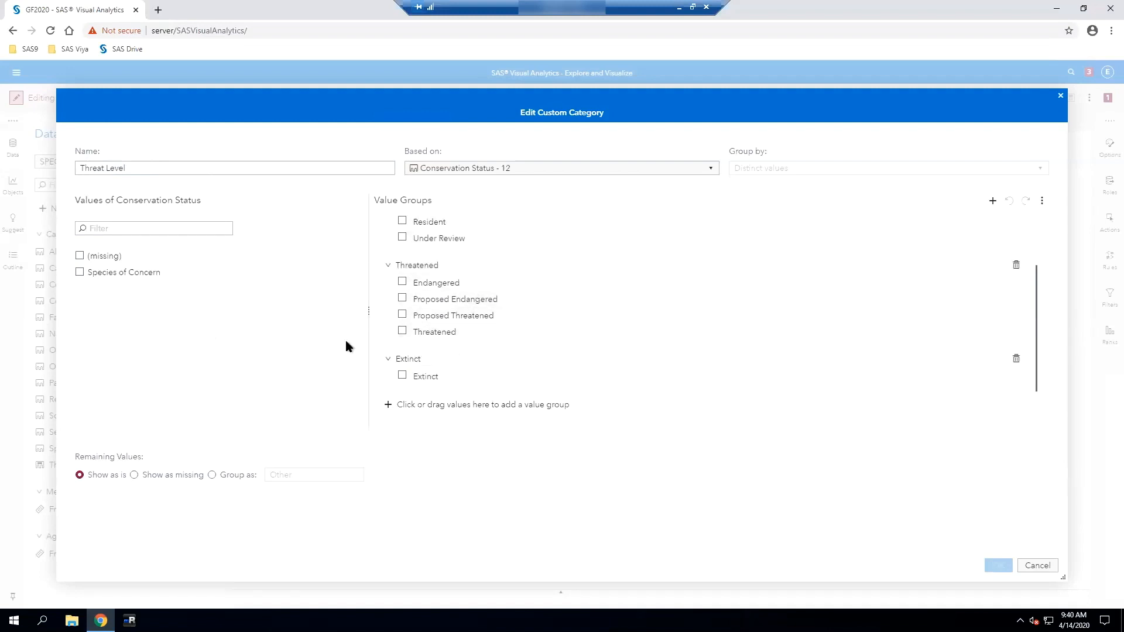
pyautogui.click(389, 360)
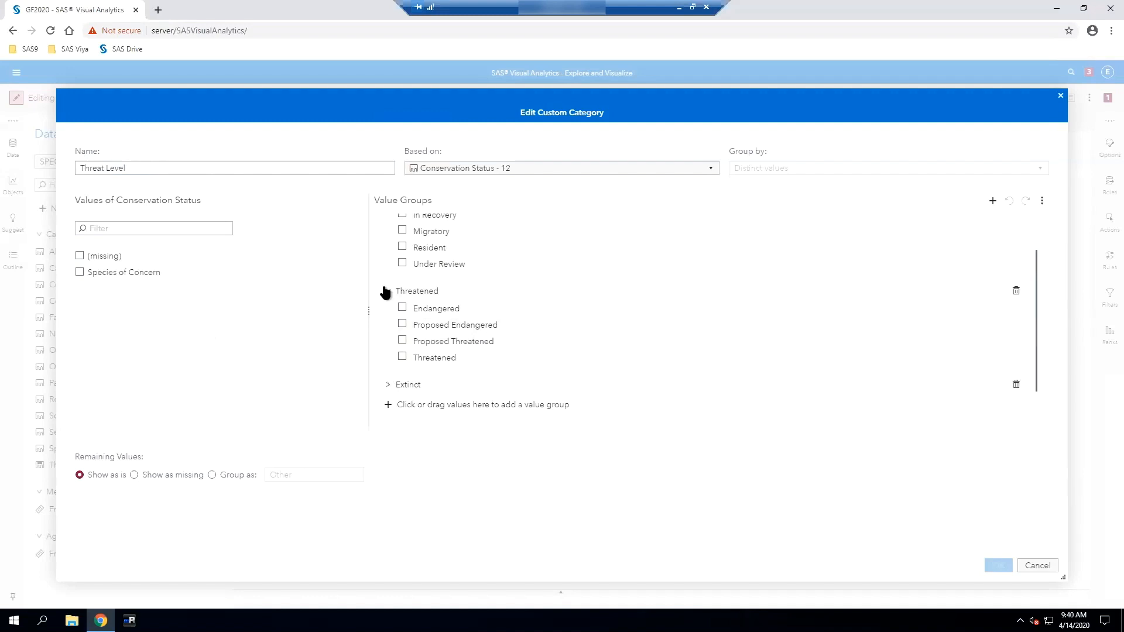
pyautogui.click(388, 291)
pyautogui.click(388, 223)
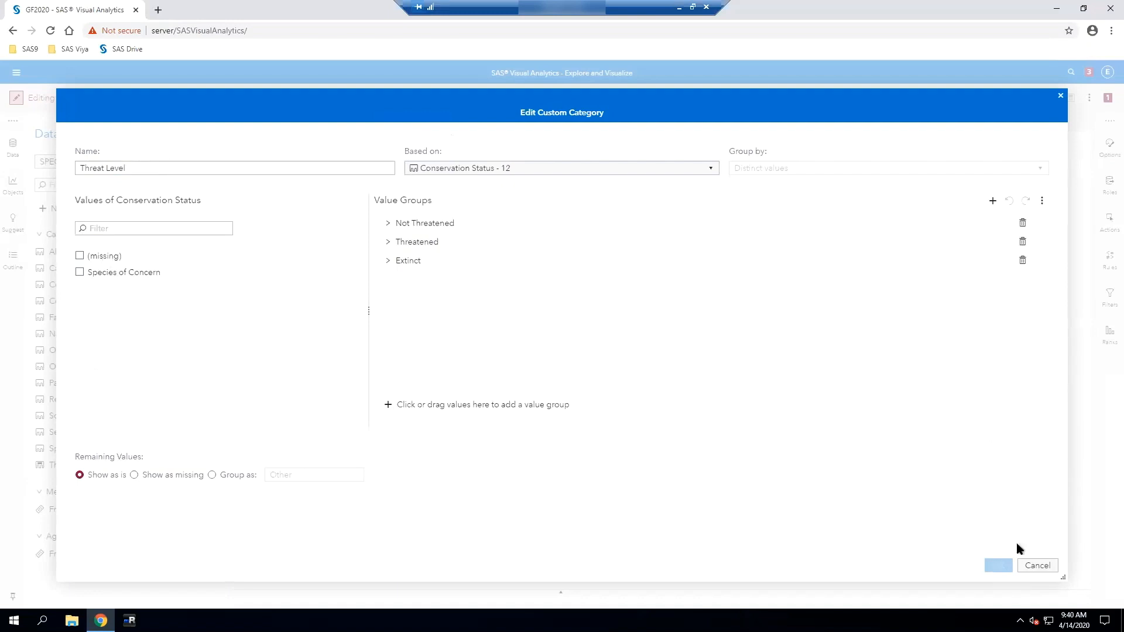
pyautogui.click(1038, 565)
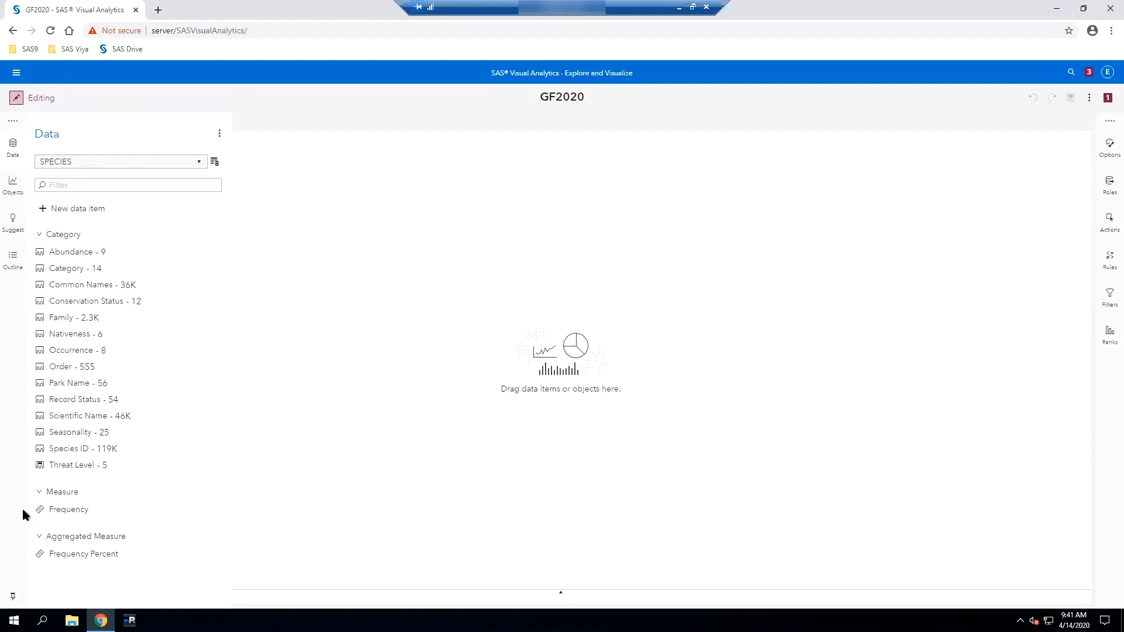
# - Generate an automated explanation of Threat Level on the current page and show the page in full
pyautogui.click(63, 467)
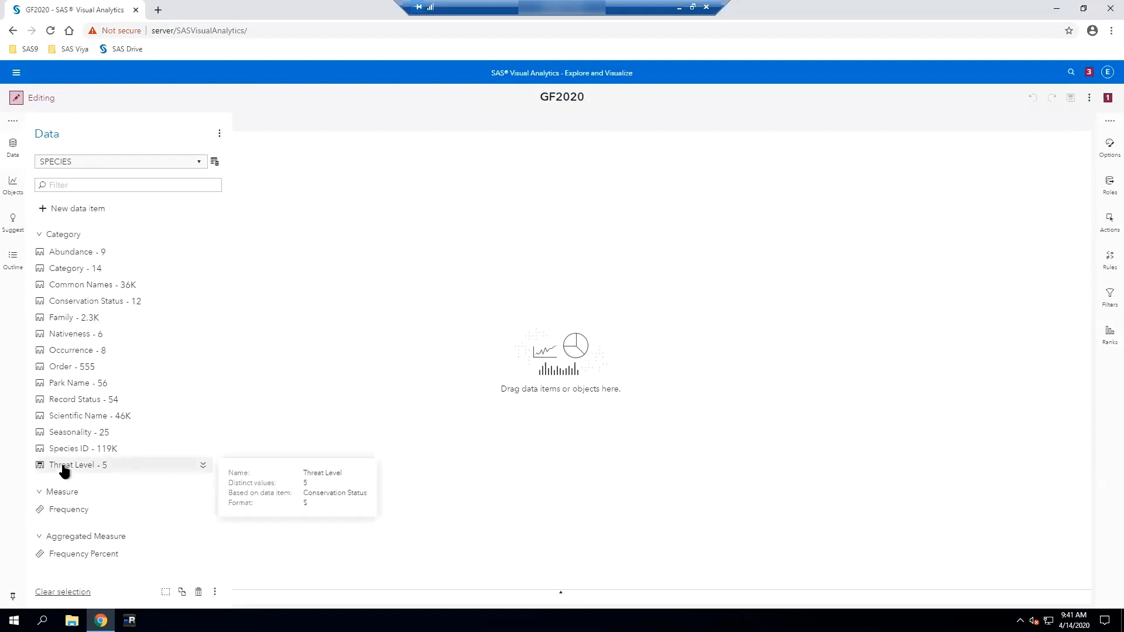
pyautogui.rightClick(64, 468)
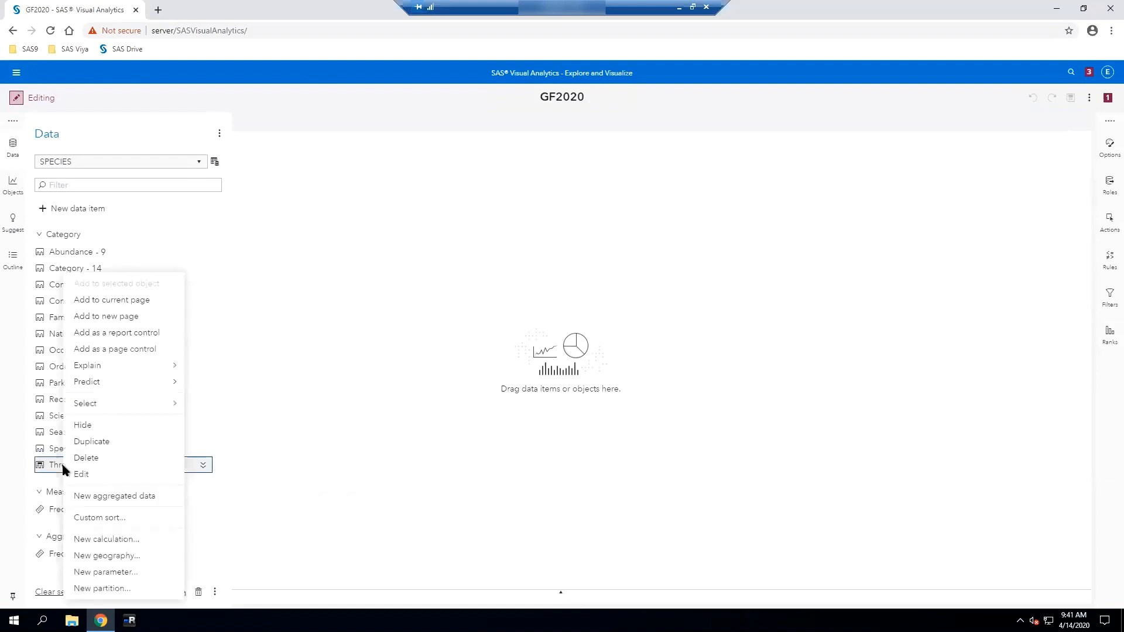
pyautogui.moveTo(117, 367)
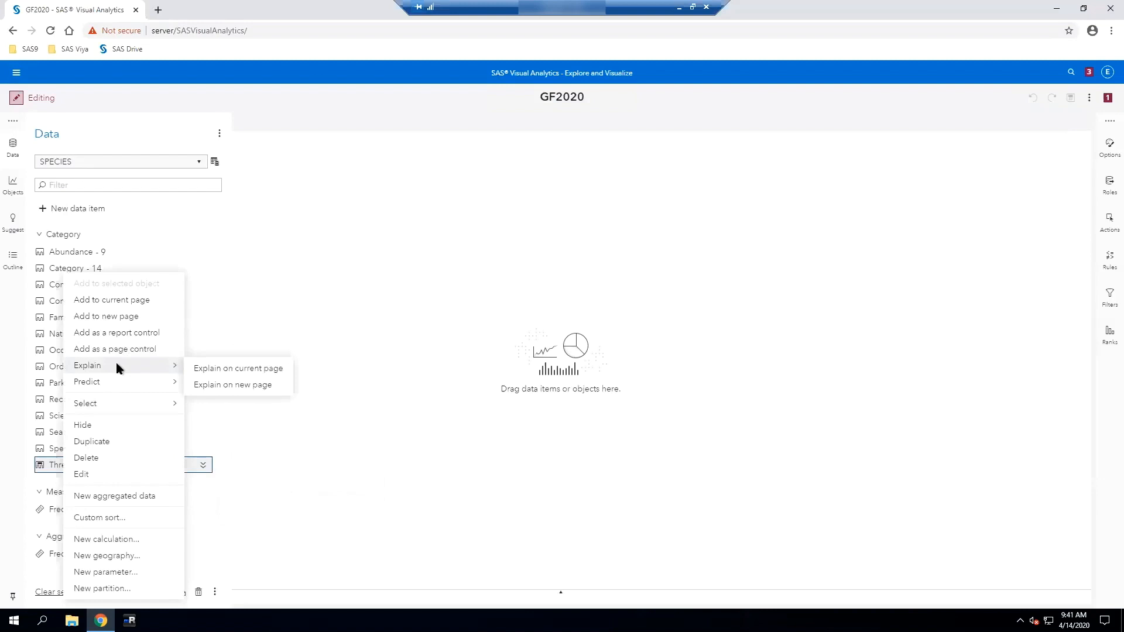
pyautogui.click(209, 369)
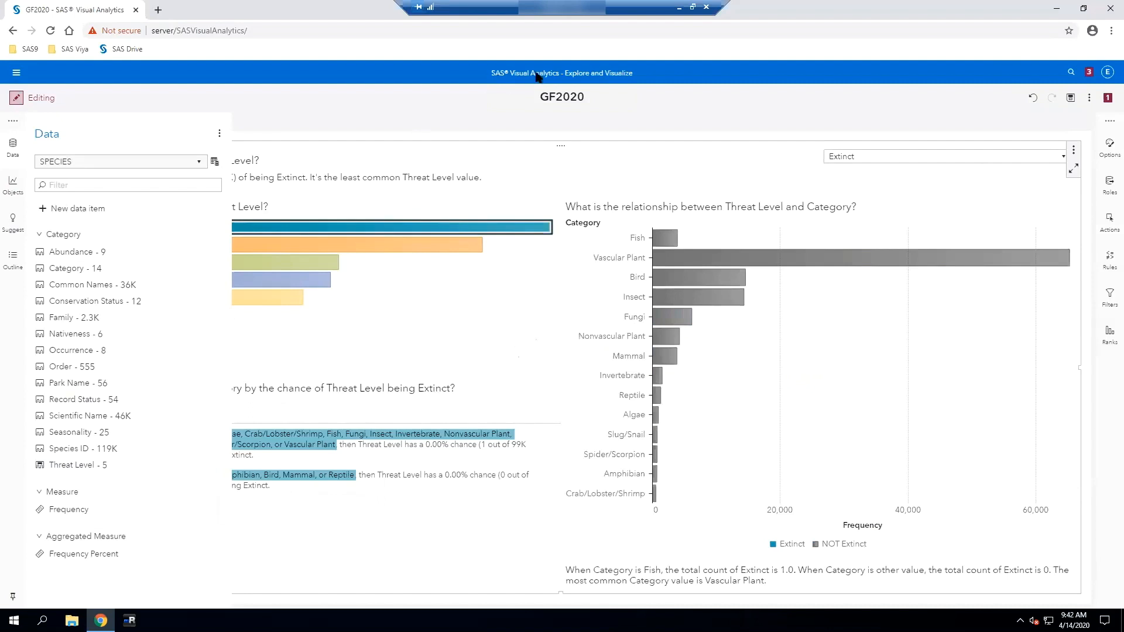
pyautogui.click(381, 130)
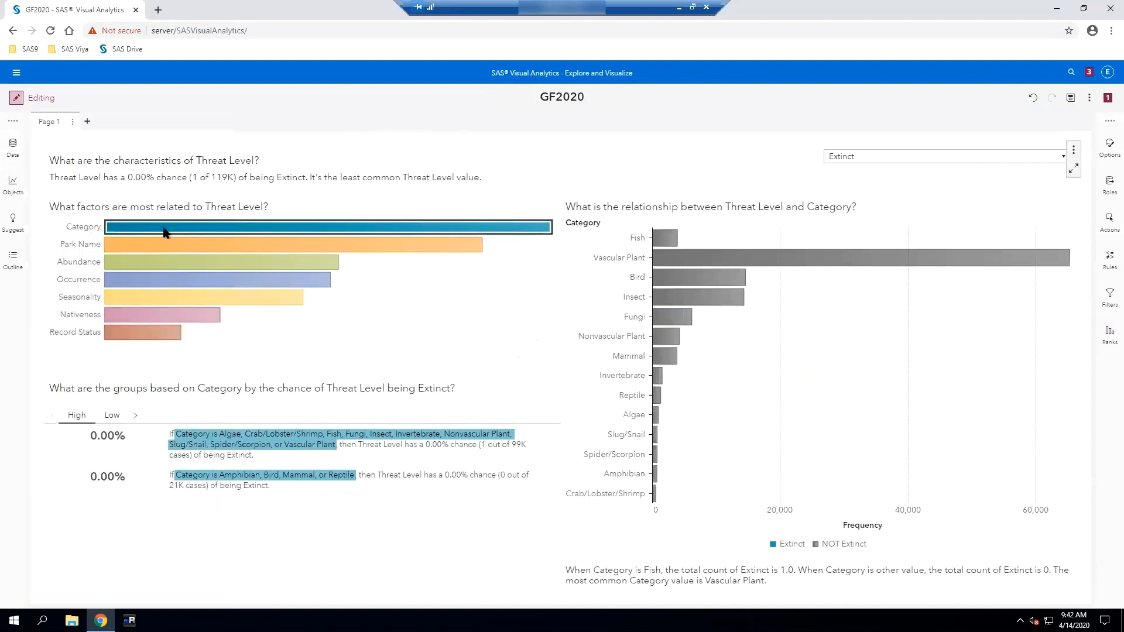
# - Filter the automated explanation by Threat Level with missing values excluded, and set the explained level to Threatened
pyautogui.moveTo(193, 227)
pyautogui.click(1106, 297)
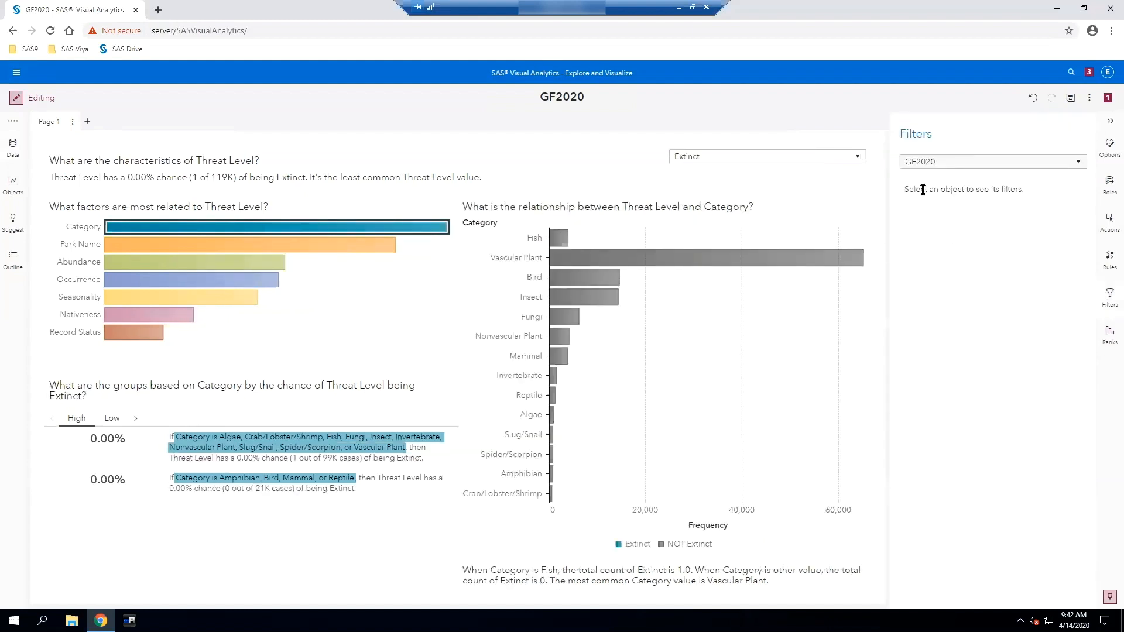
pyautogui.click(854, 252)
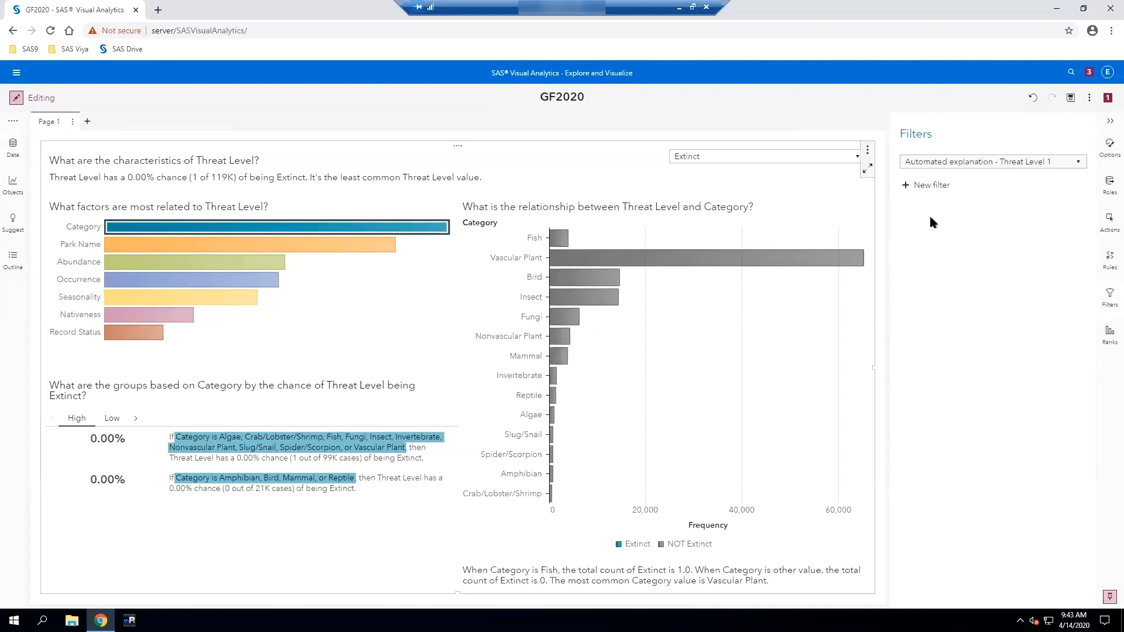
pyautogui.click(906, 186)
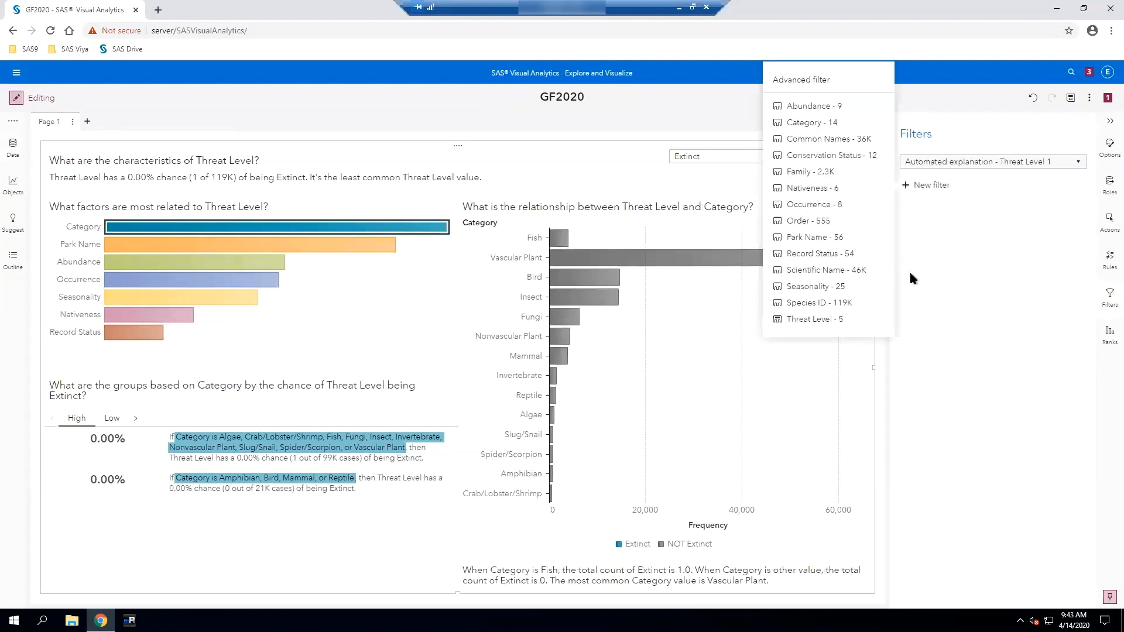
pyautogui.click(804, 321)
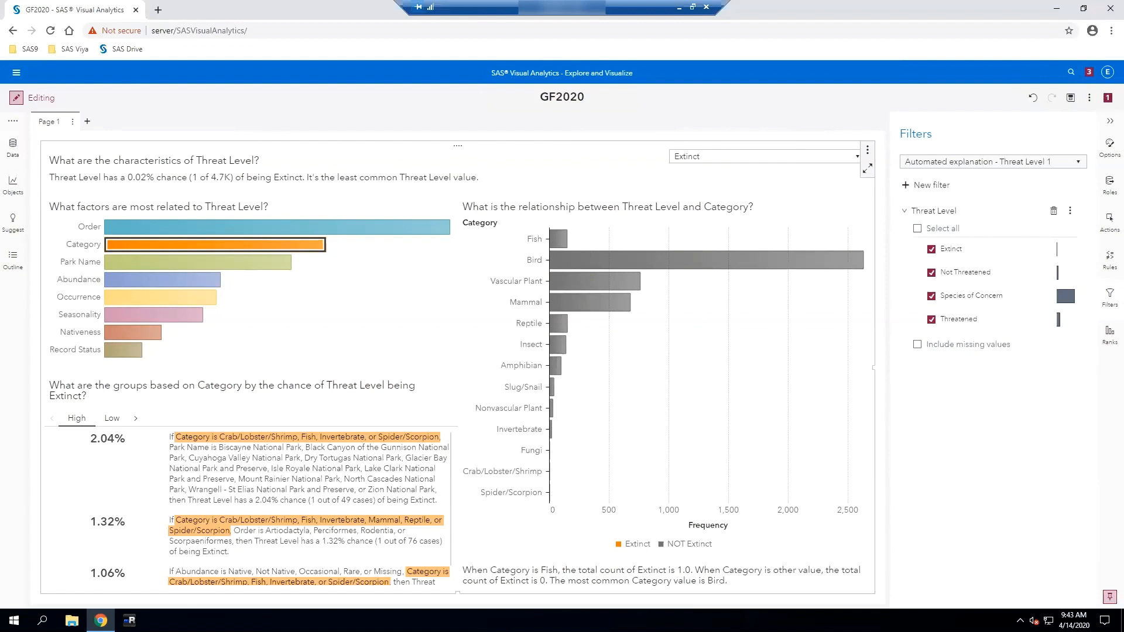
pyautogui.click(857, 158)
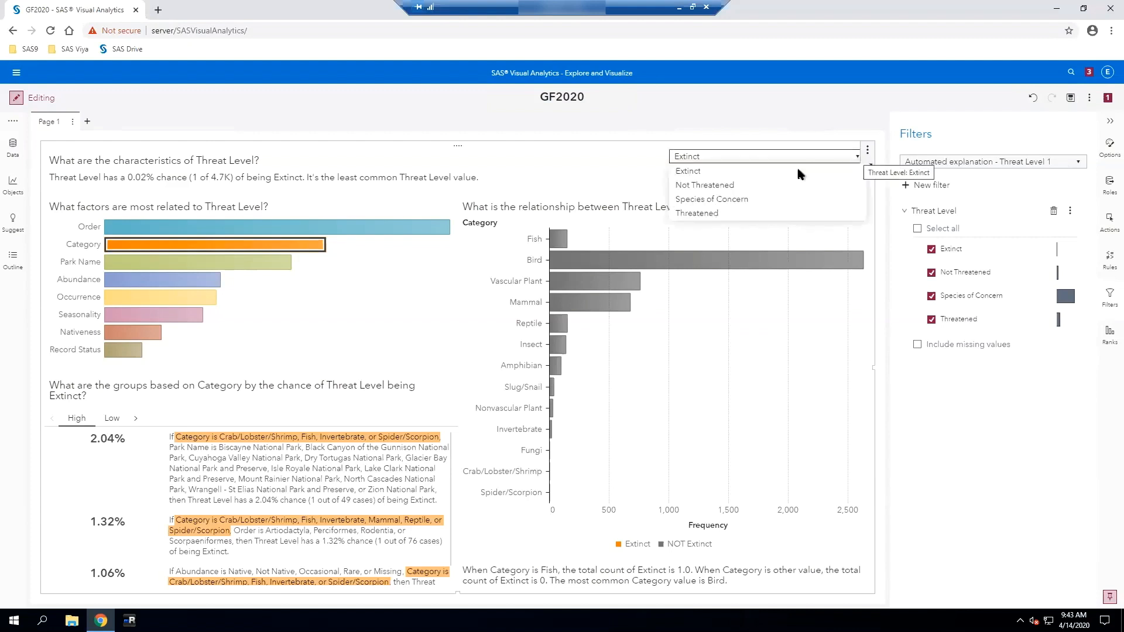
pyautogui.click(690, 215)
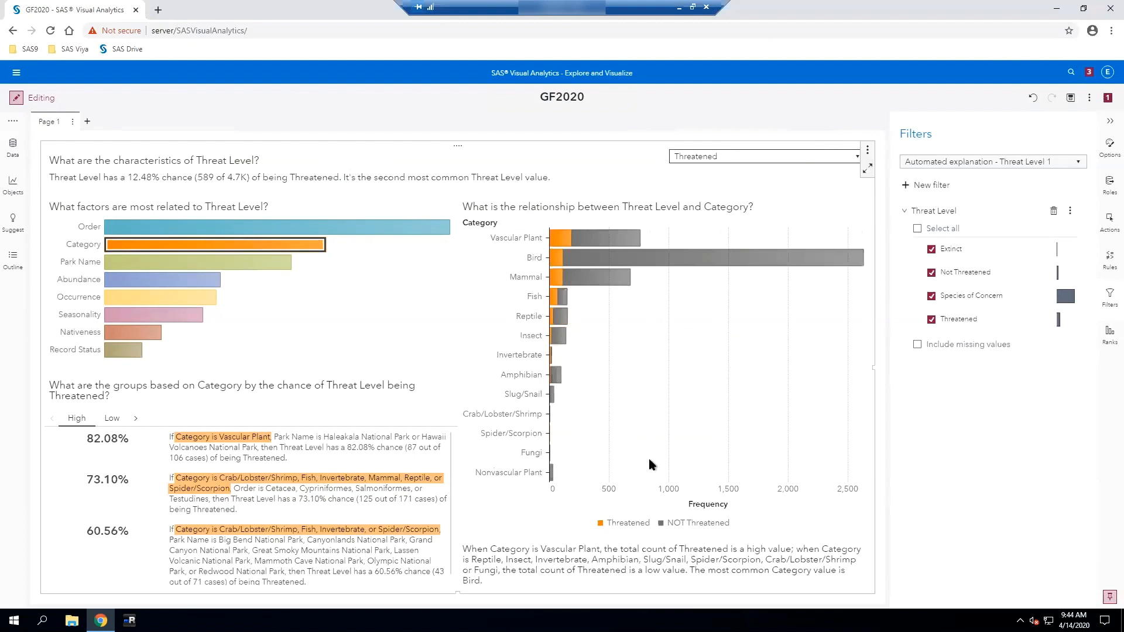
# - Maximize the automated explanation to review its Explanation Description, Screening Results and Relative Importance details, and restore its size
pyautogui.click(868, 169)
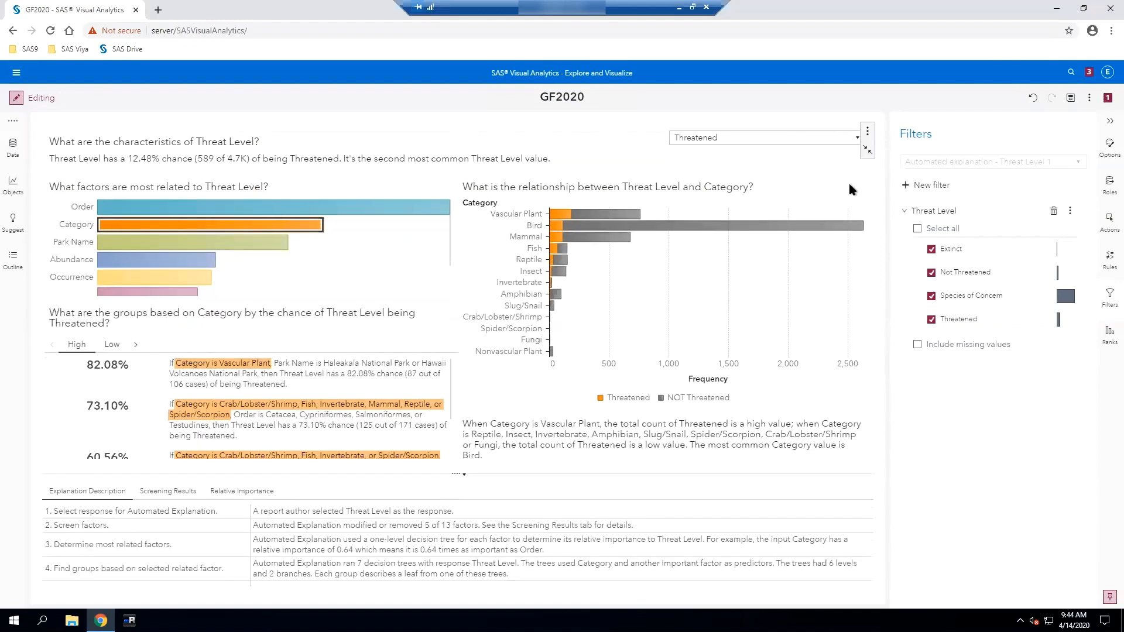
pyautogui.moveTo(446, 495); pyautogui.dragTo(462, 379)
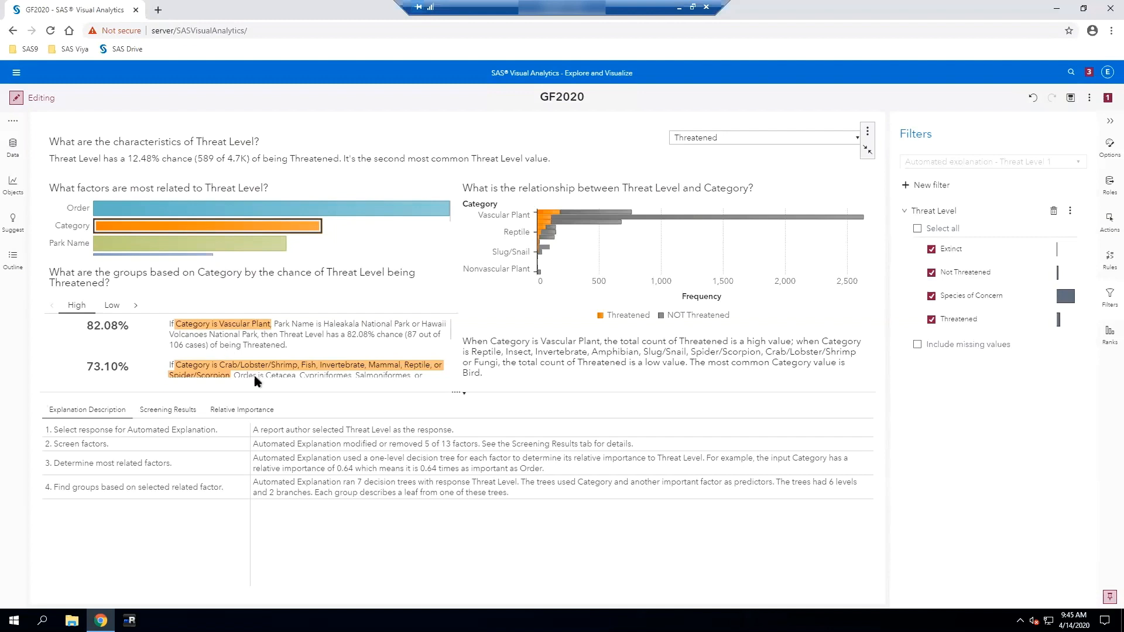
pyautogui.click(158, 411)
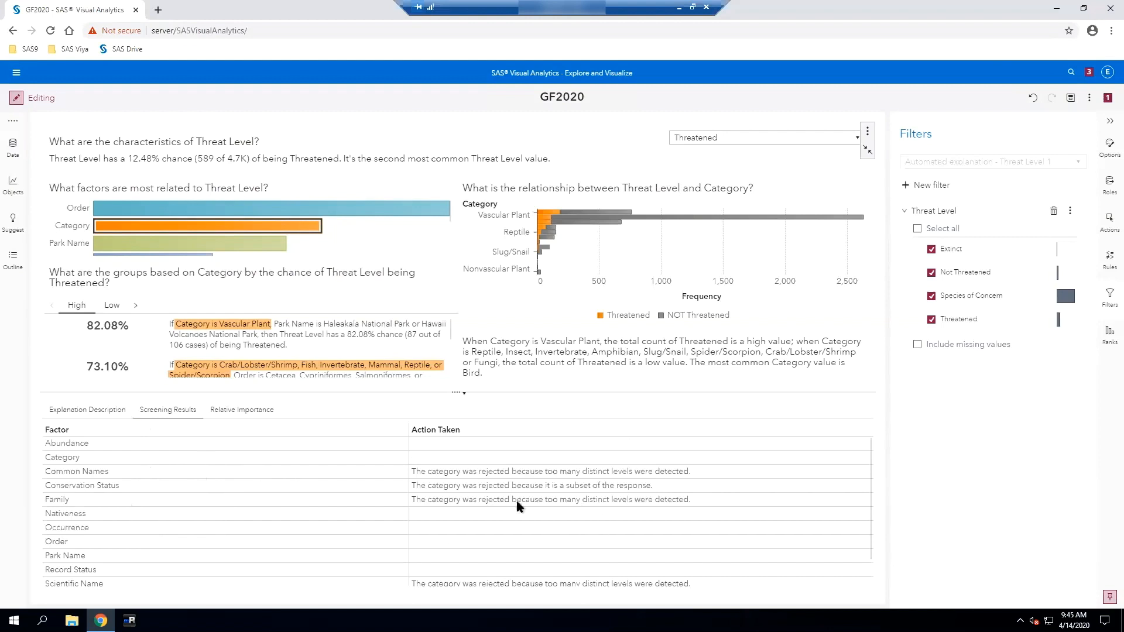
pyautogui.scroll(-1, 508, 555)
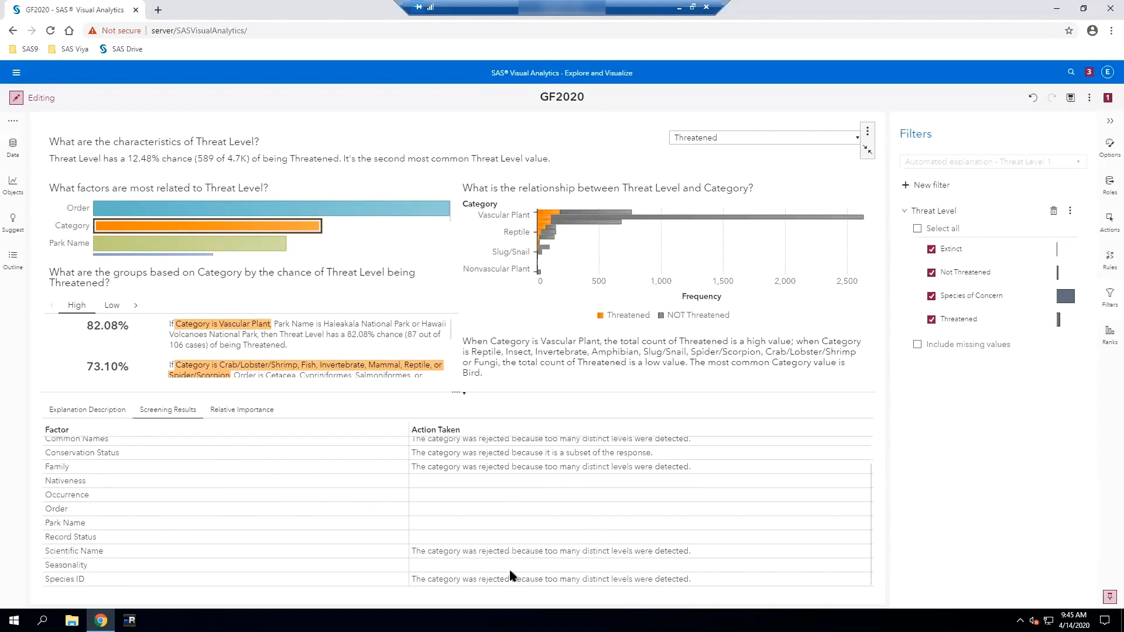
pyautogui.scroll(1, 510, 574)
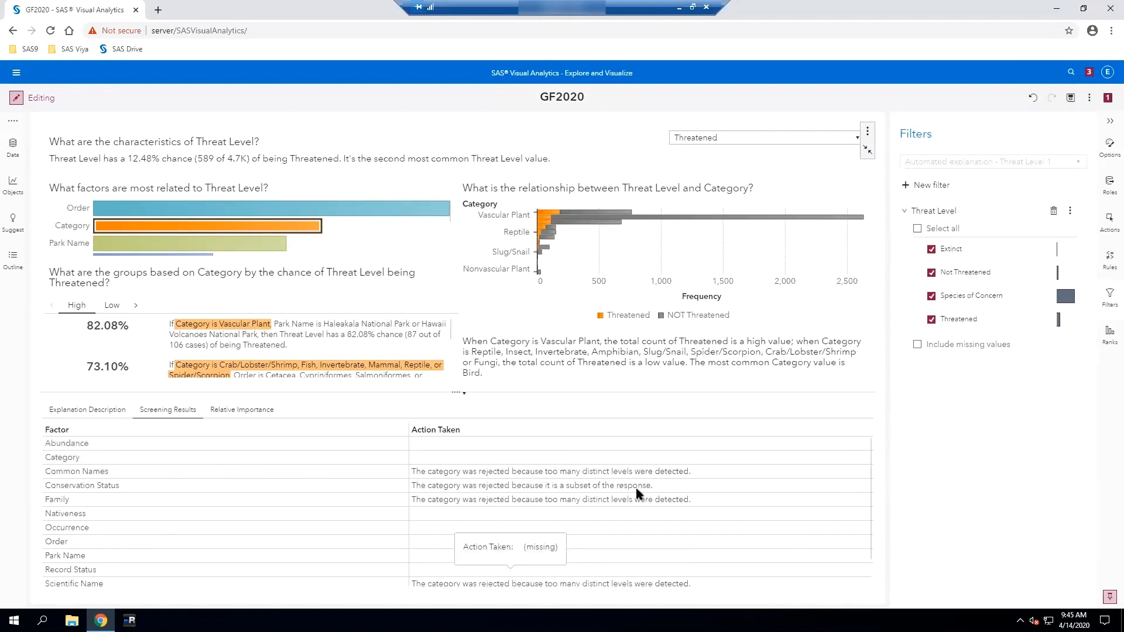
pyautogui.click(241, 412)
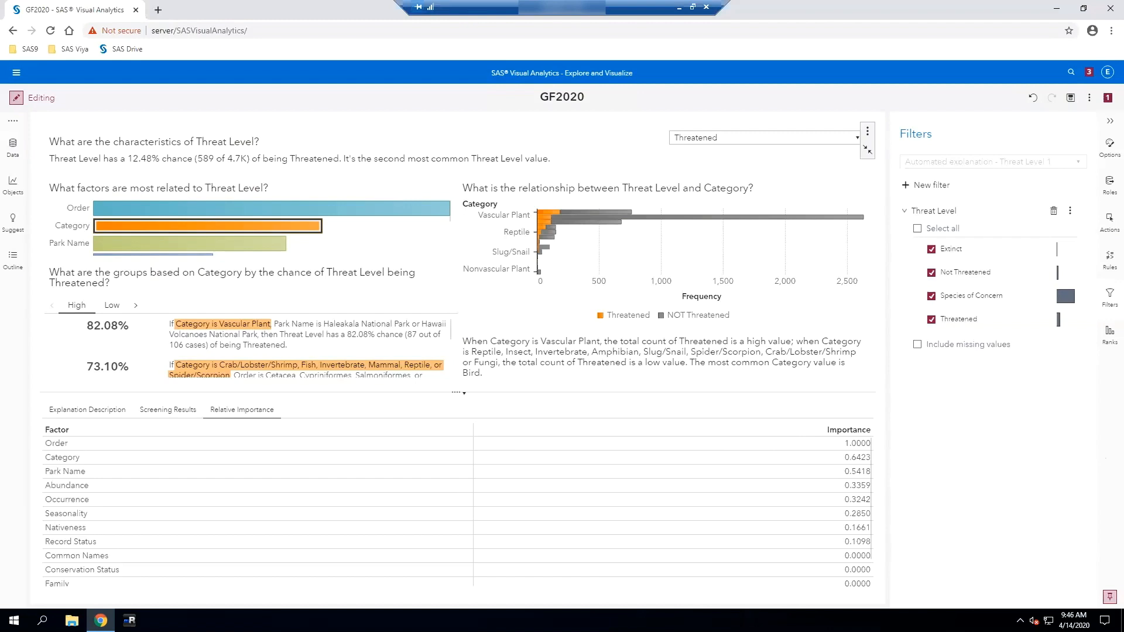
pyautogui.click(867, 150)
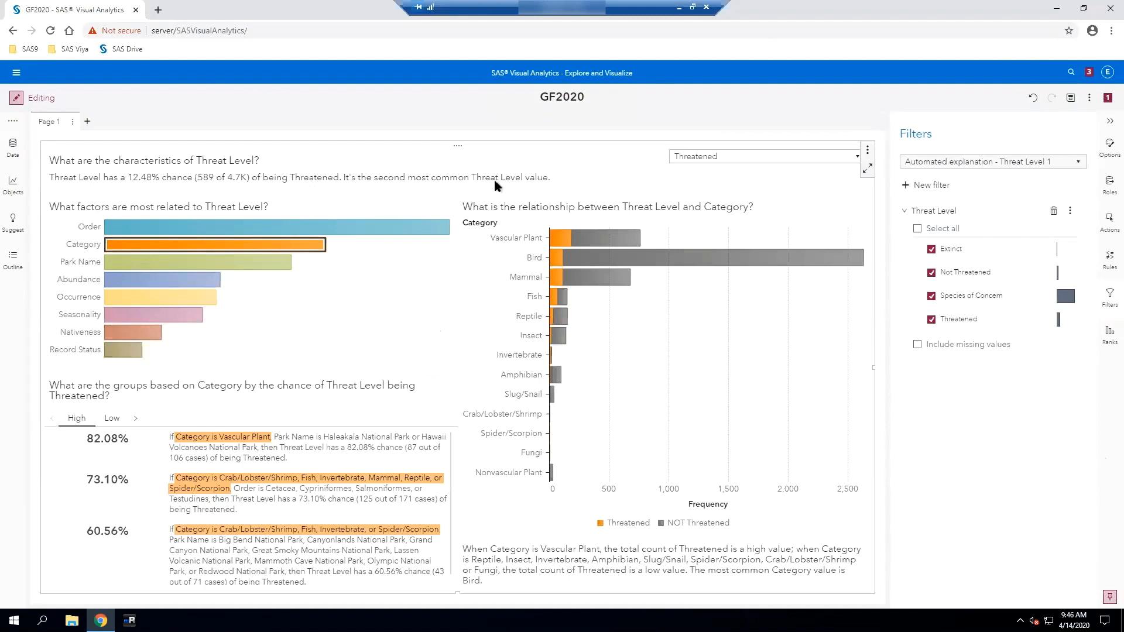
# - Review how Threat Level relates to the factors Park Name, Category and Order in the automated explanation
pyautogui.click(213, 261)
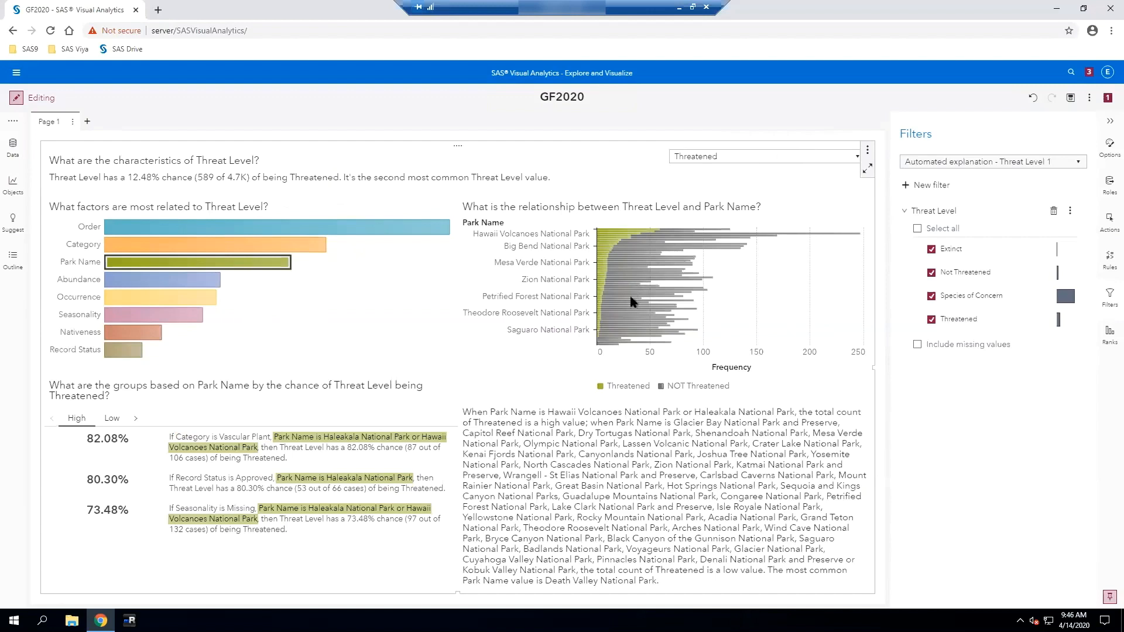
pyautogui.click(222, 245)
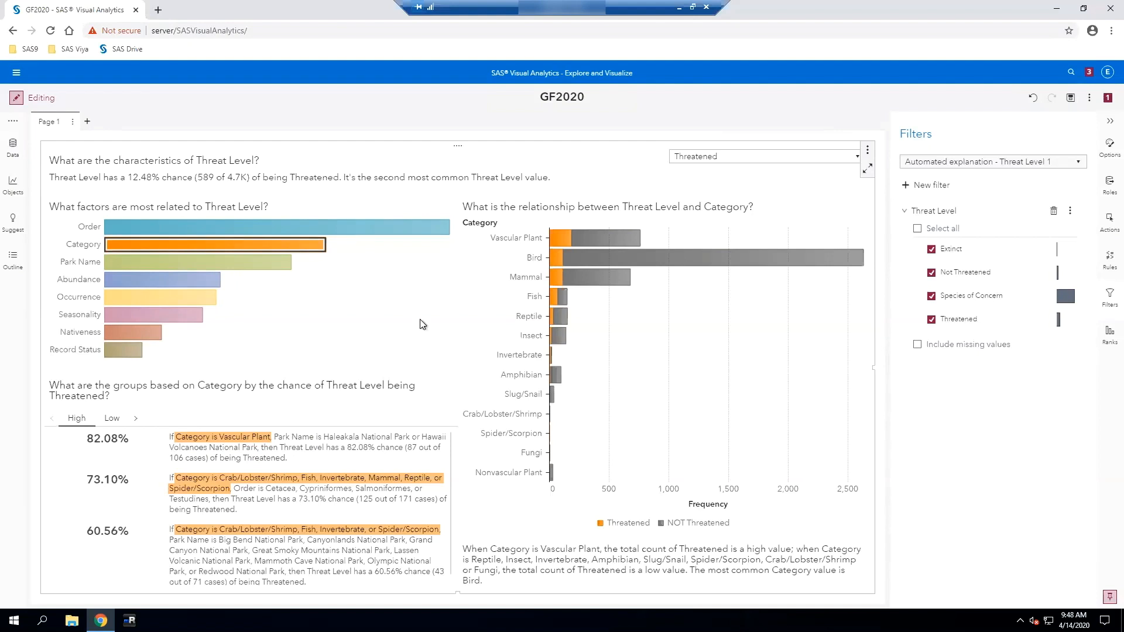
pyautogui.click(363, 229)
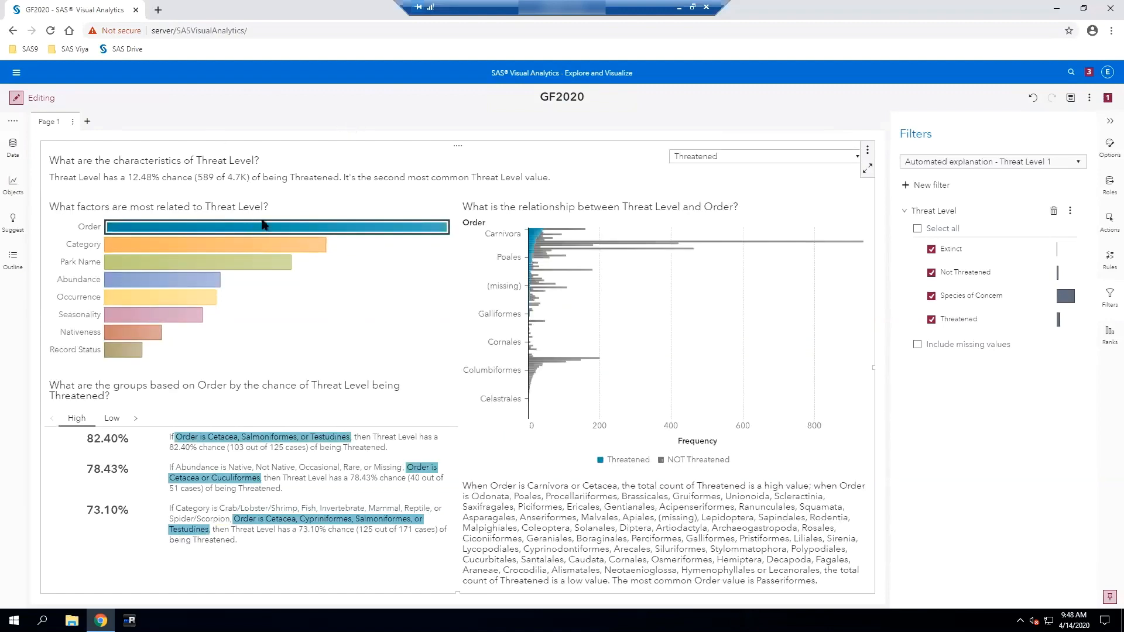
pyautogui.rightClick(279, 227)
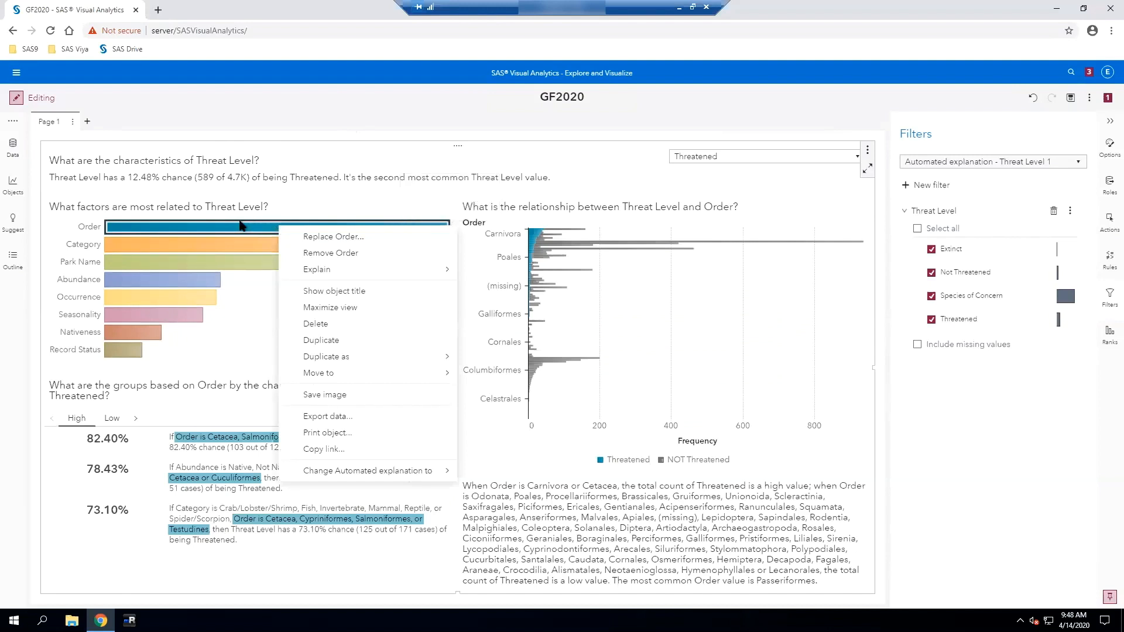
pyautogui.click(314, 217)
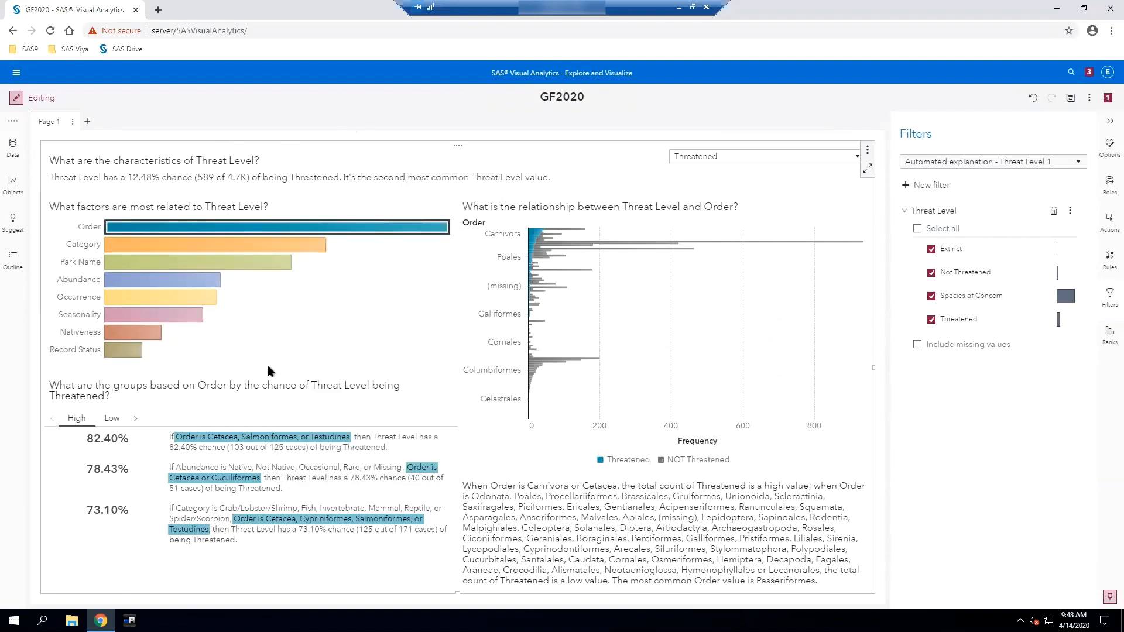
pyautogui.rightClick(155, 440)
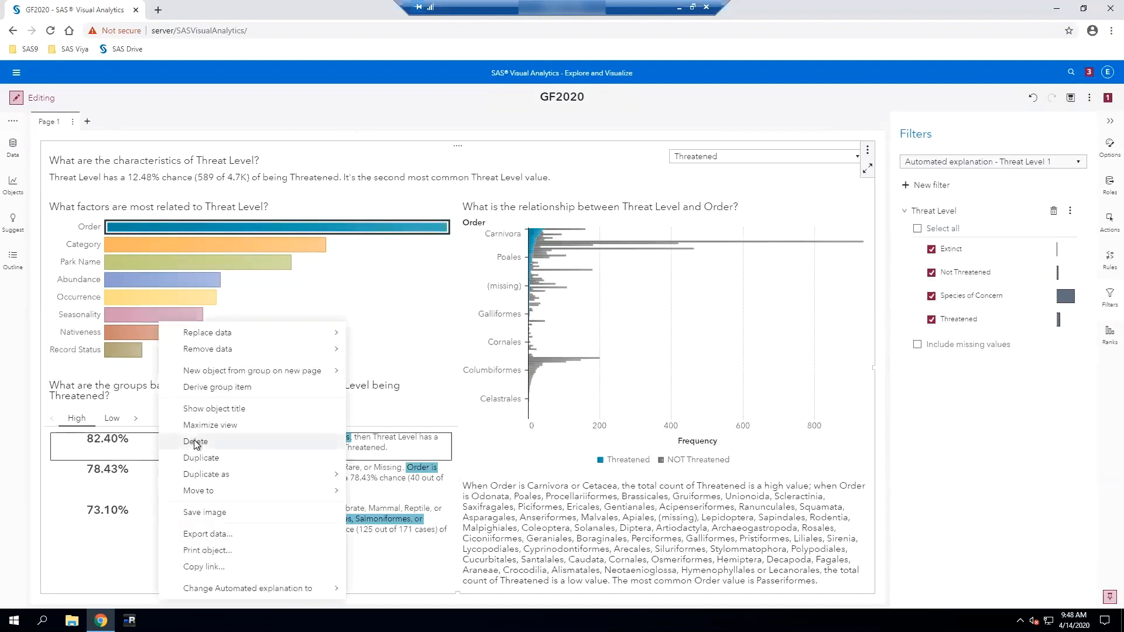
pyautogui.click(118, 450)
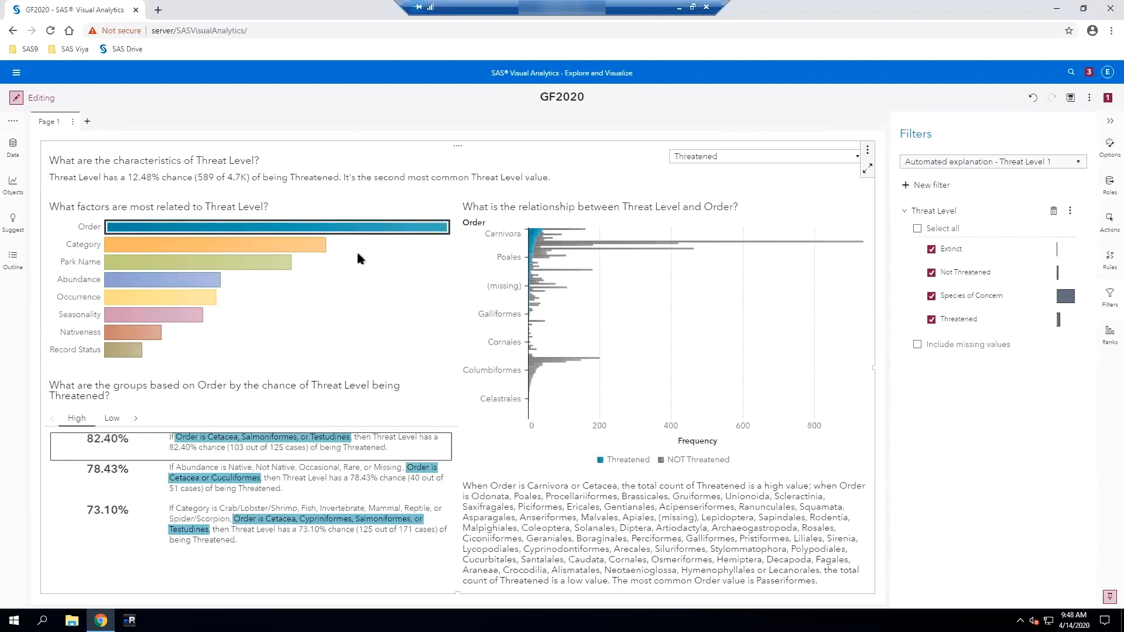
# - Show the Category factor in the automated explanation and derive a group item from its 82.08% Vascular Plant group
pyautogui.click(306, 249)
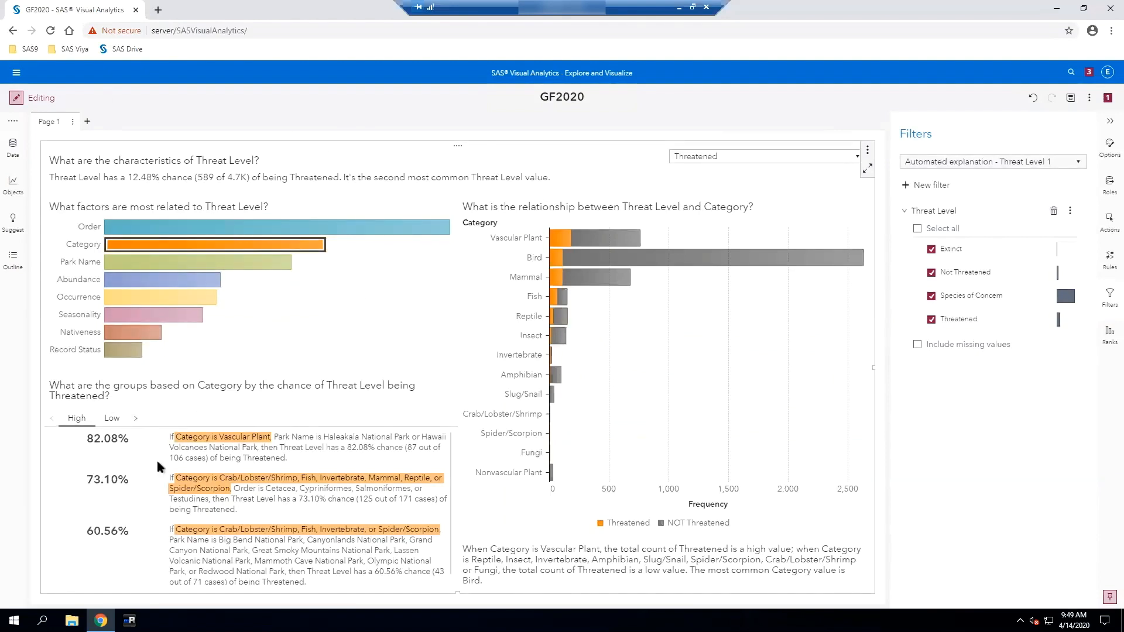
pyautogui.rightClick(165, 450)
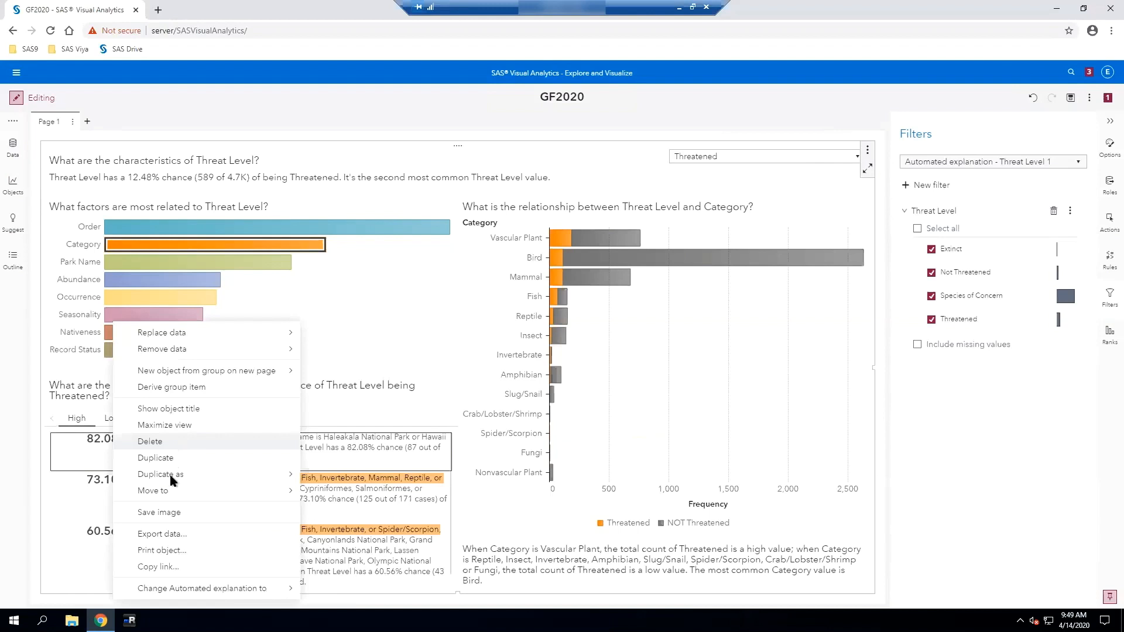
pyautogui.click(198, 388)
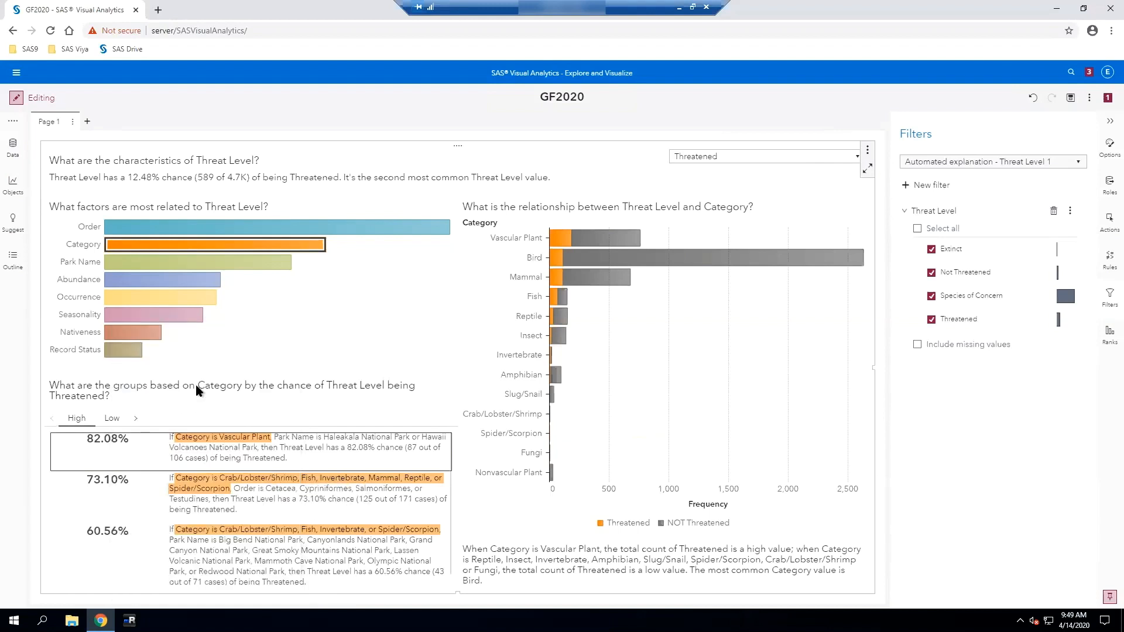
# - Derive the 82.08% Vascular Plant group item a second time and delete the duplicate from the data items
pyautogui.rightClick(141, 443)
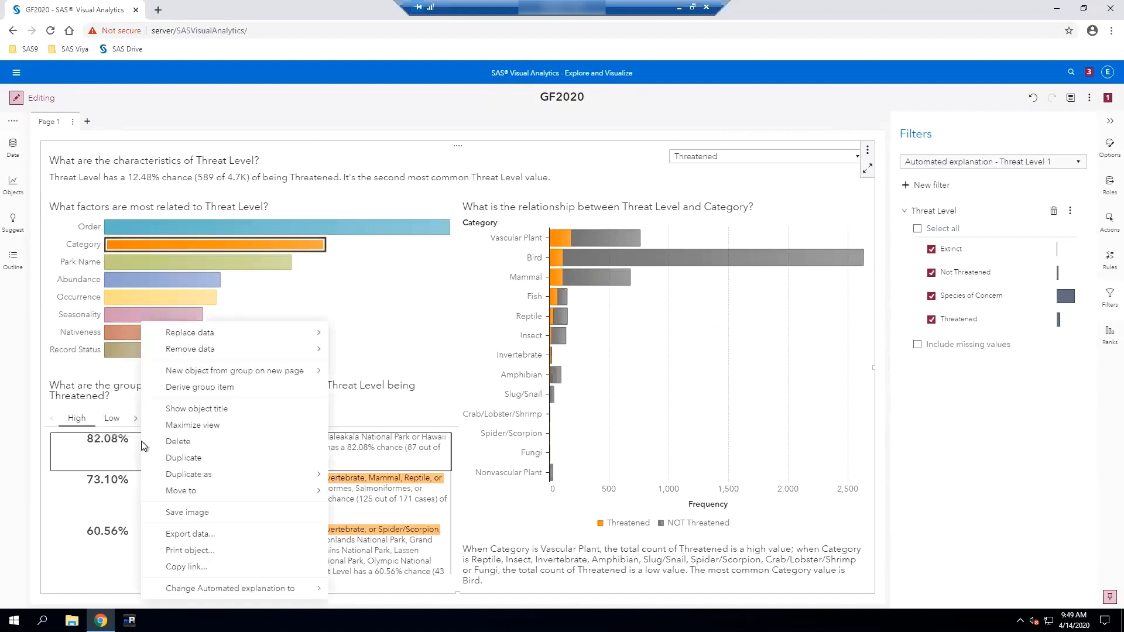
pyautogui.click(190, 390)
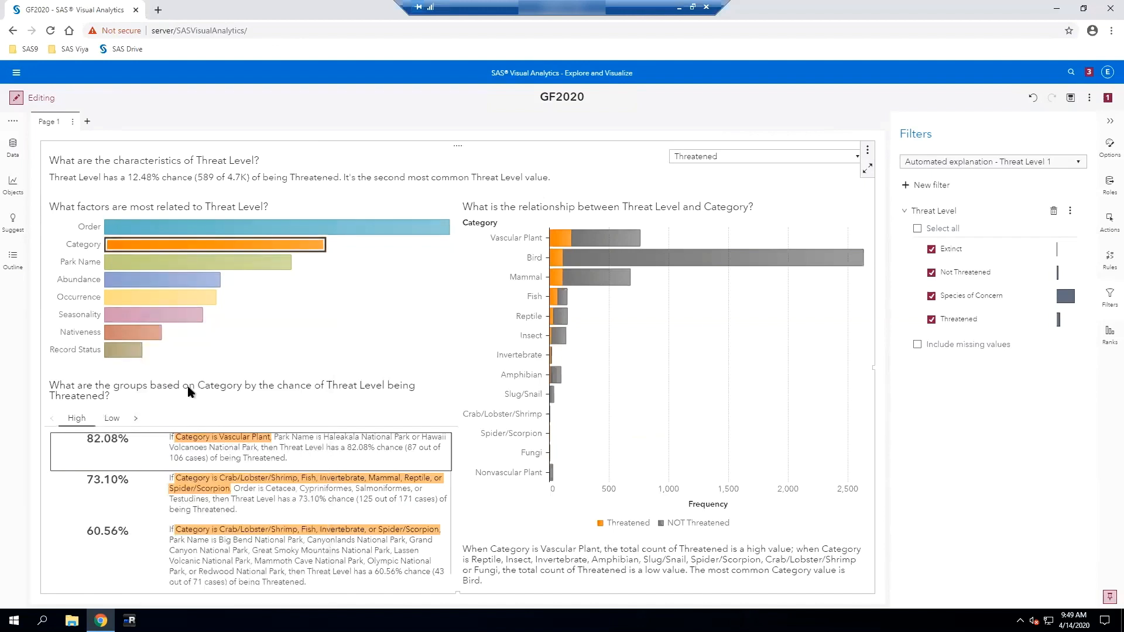
pyautogui.click(14, 146)
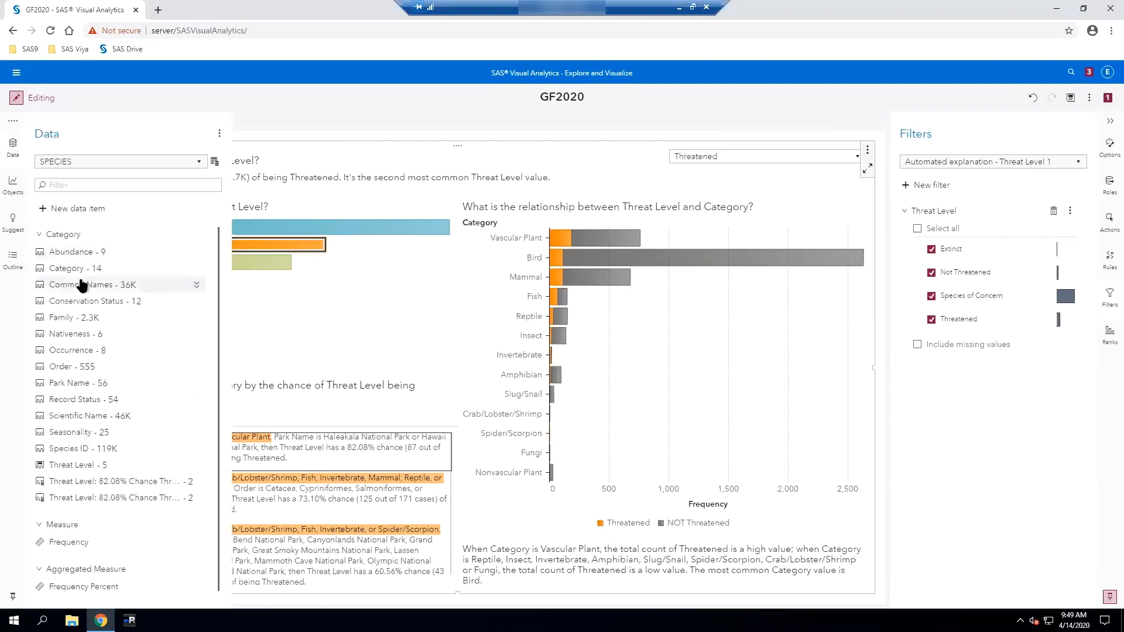
pyautogui.rightClick(82, 498)
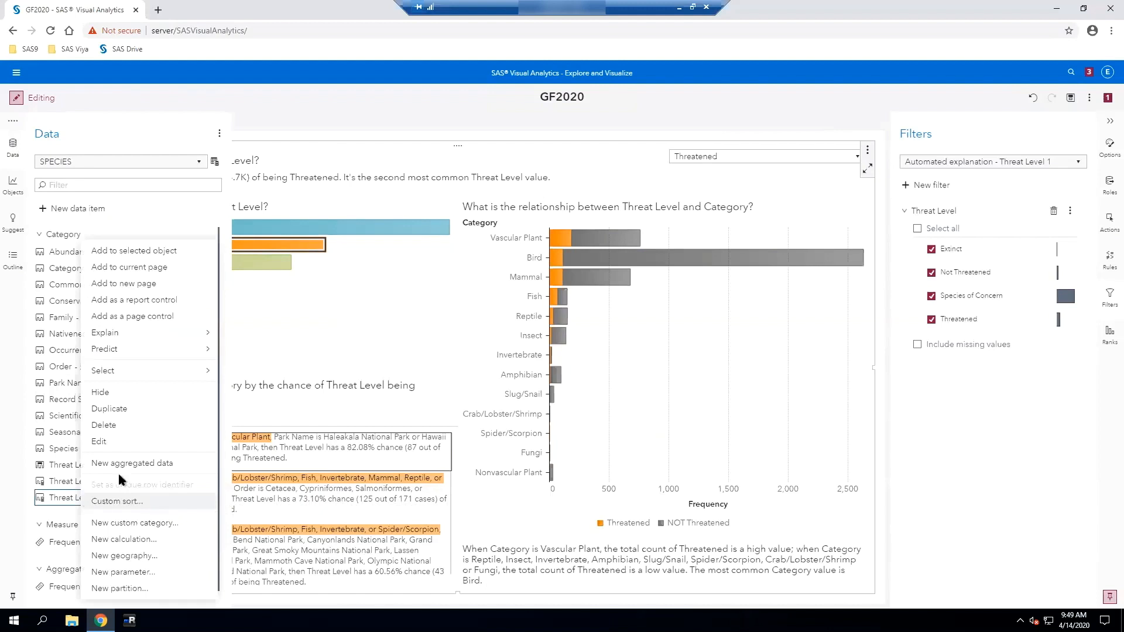
pyautogui.click(135, 425)
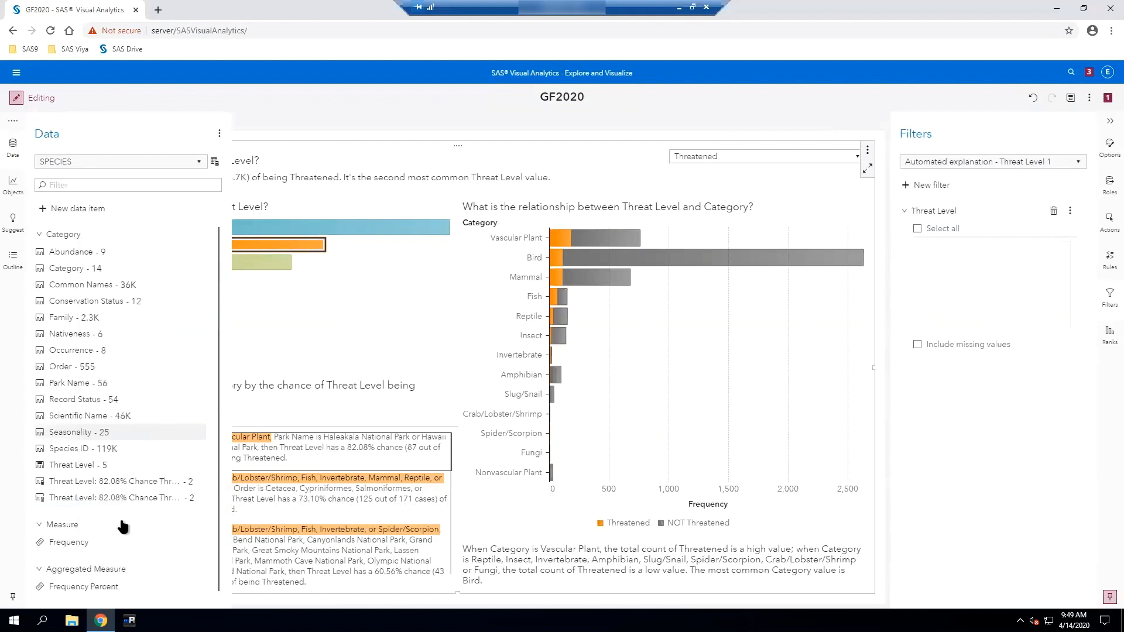
pyautogui.click(101, 493)
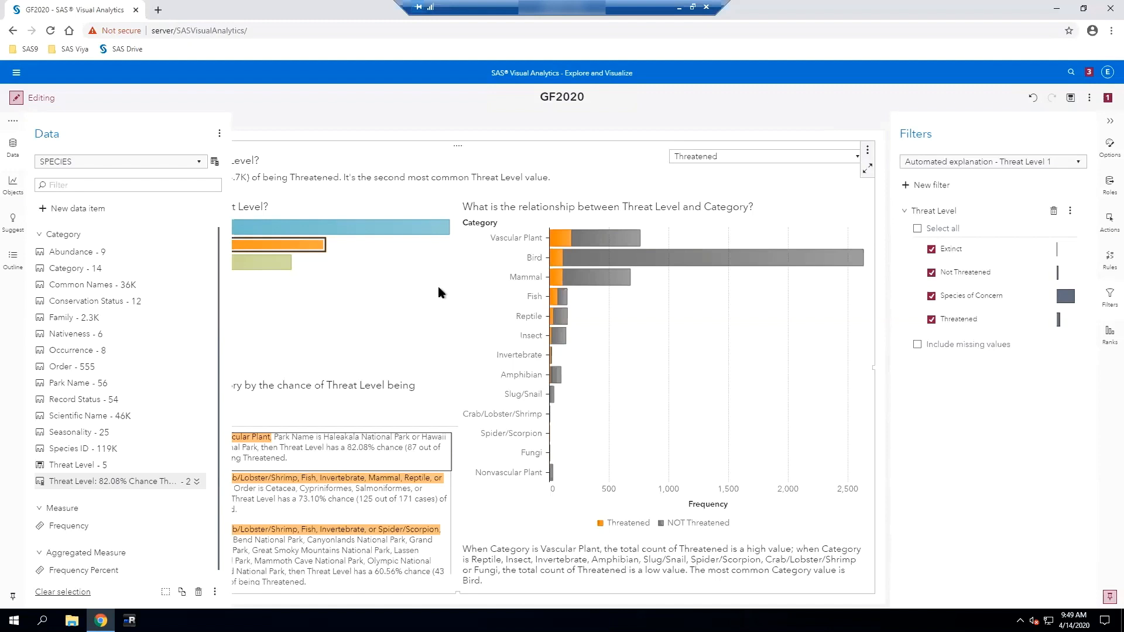
pyautogui.click(333, 275)
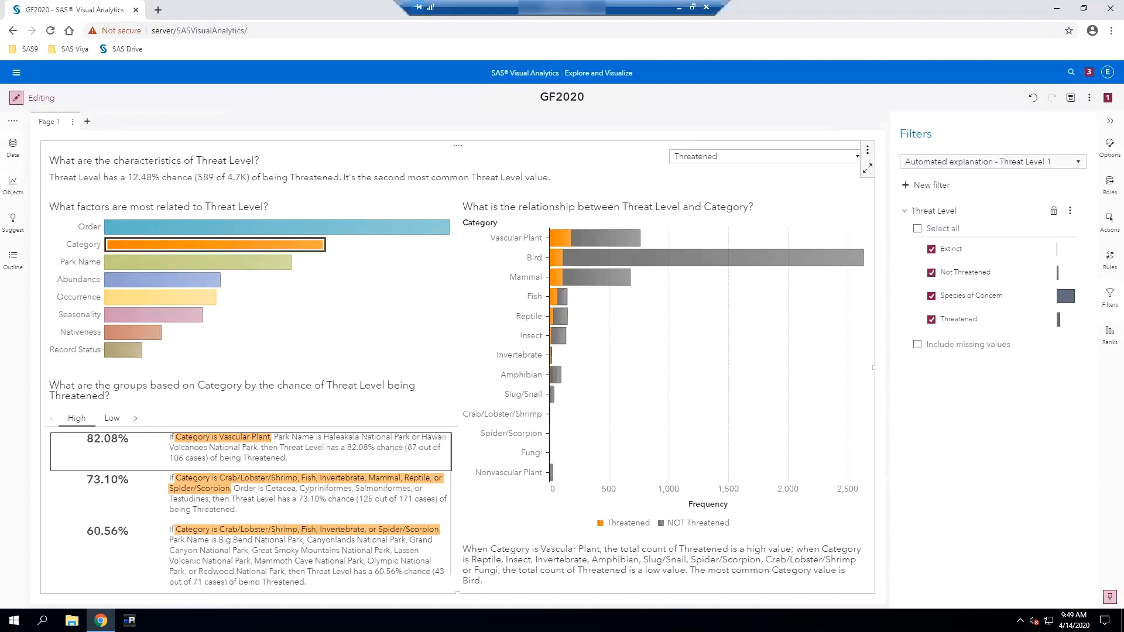
# - Add the data items Park Name and Common Names together to a new page as a list table
pyautogui.click(13, 147)
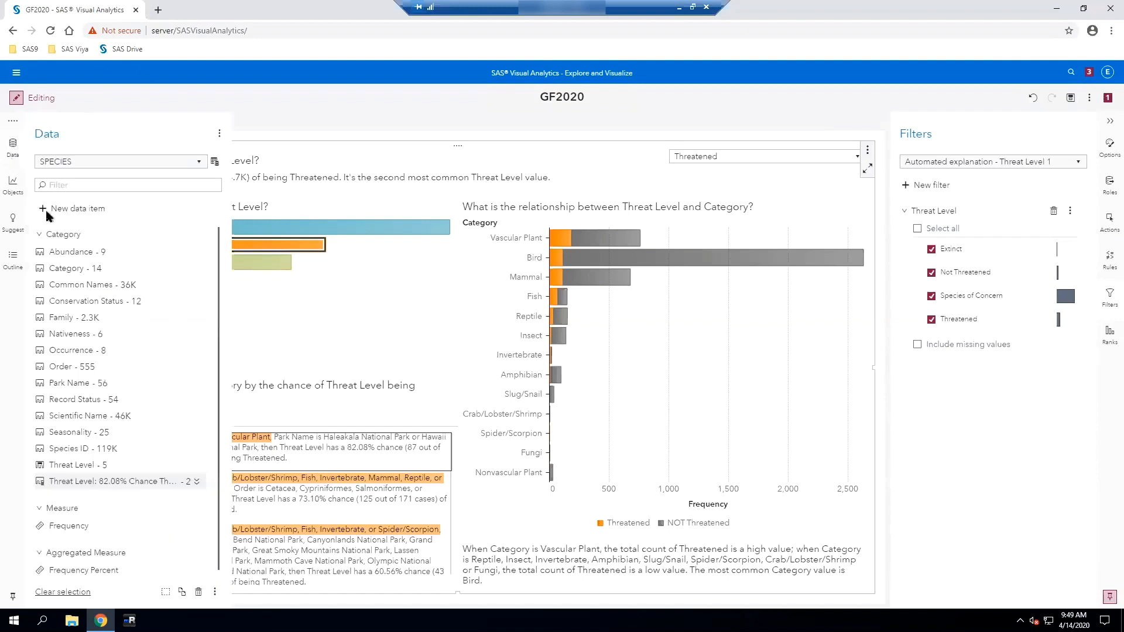
pyautogui.keyDown('ctrl'); pyautogui.click(102, 384); pyautogui.keyUp('ctrl')
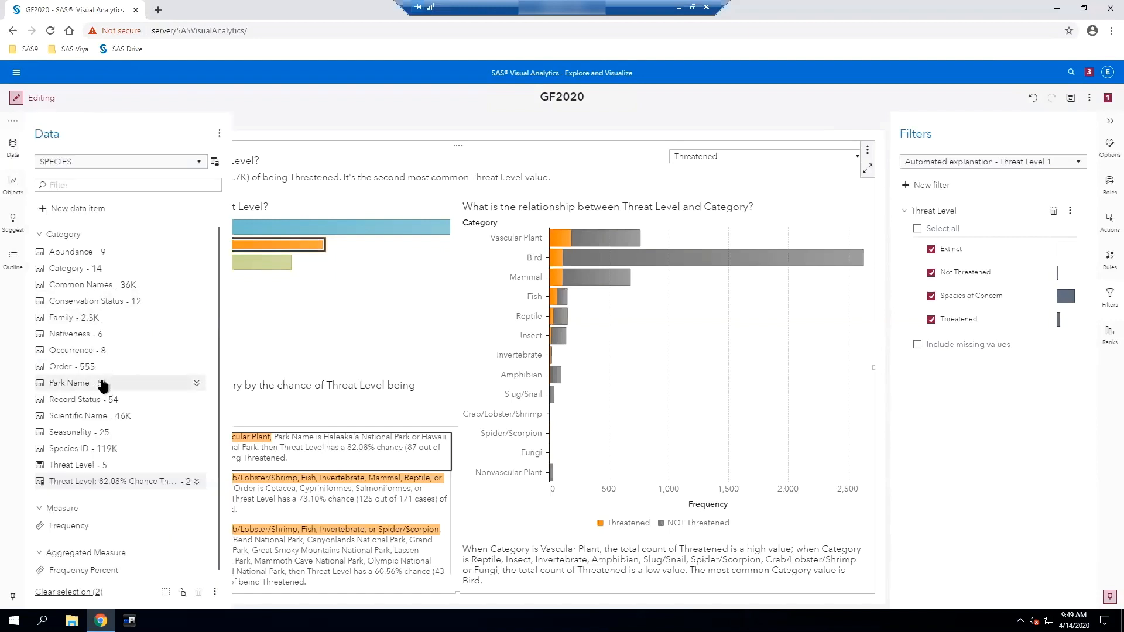
pyautogui.click(66, 593)
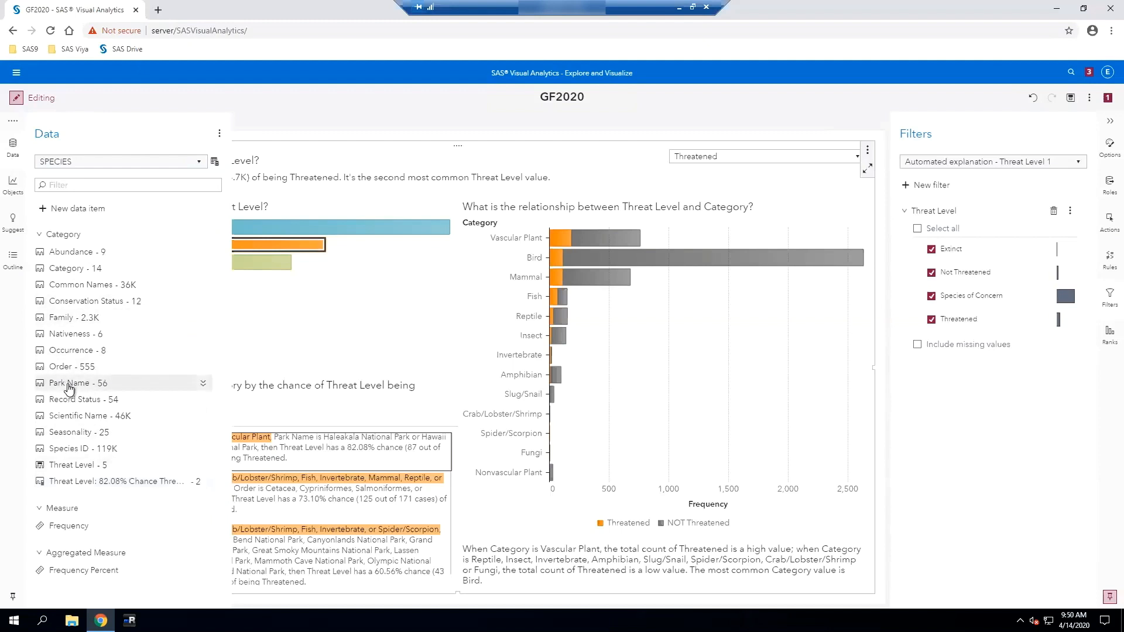
pyautogui.click(69, 385)
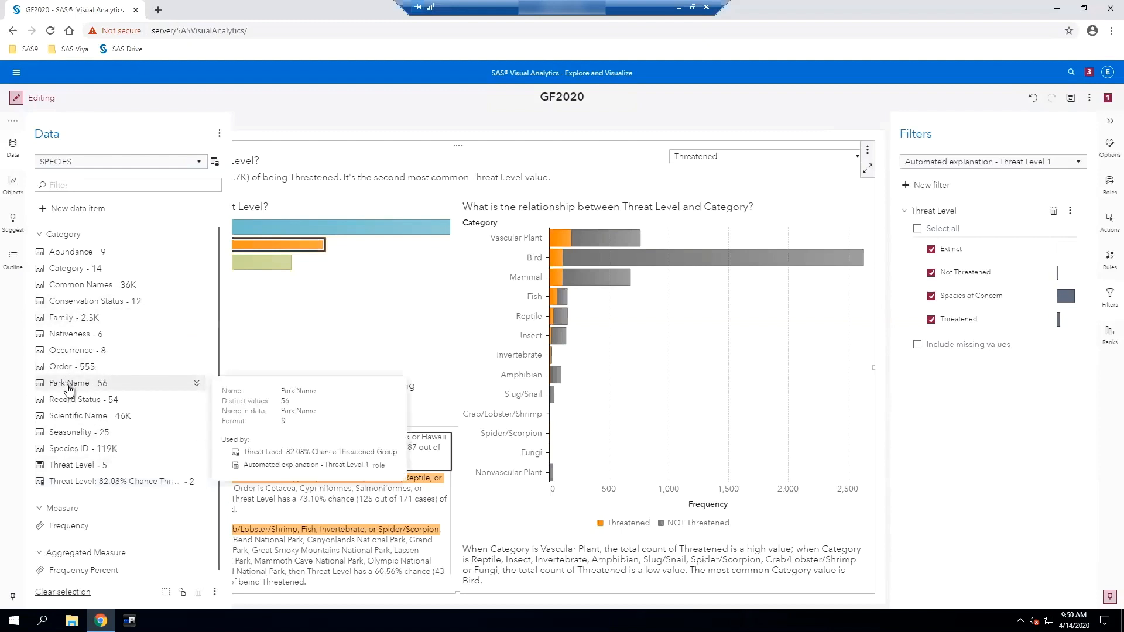
pyautogui.keyDown('ctrl'); pyautogui.click(91, 287); pyautogui.keyUp('ctrl')
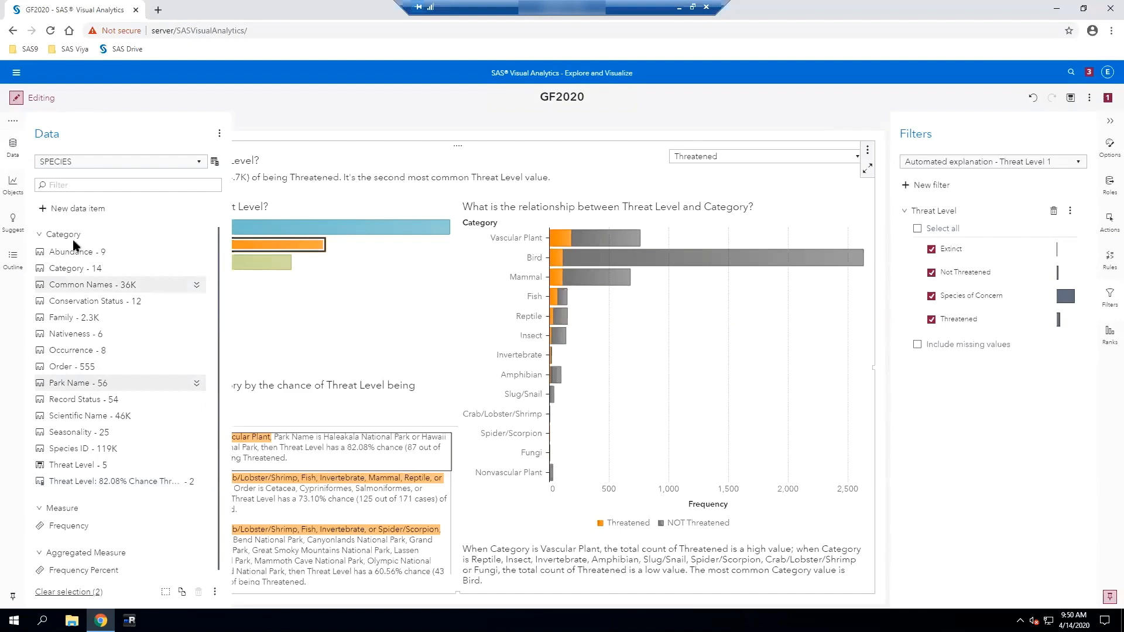
pyautogui.rightClick(112, 285)
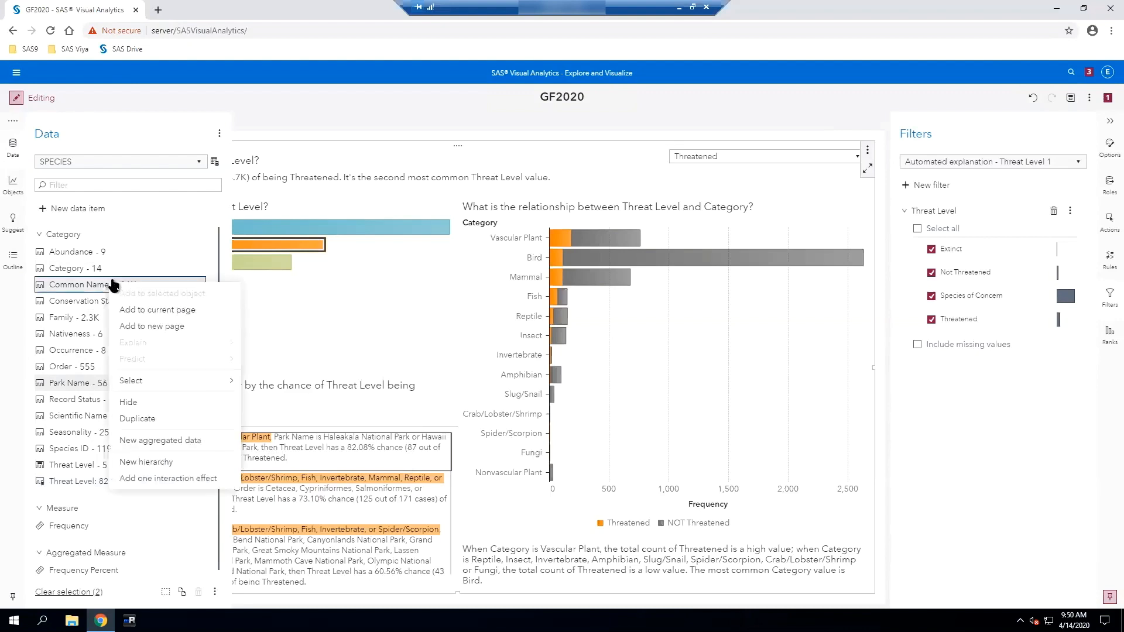
pyautogui.click(137, 327)
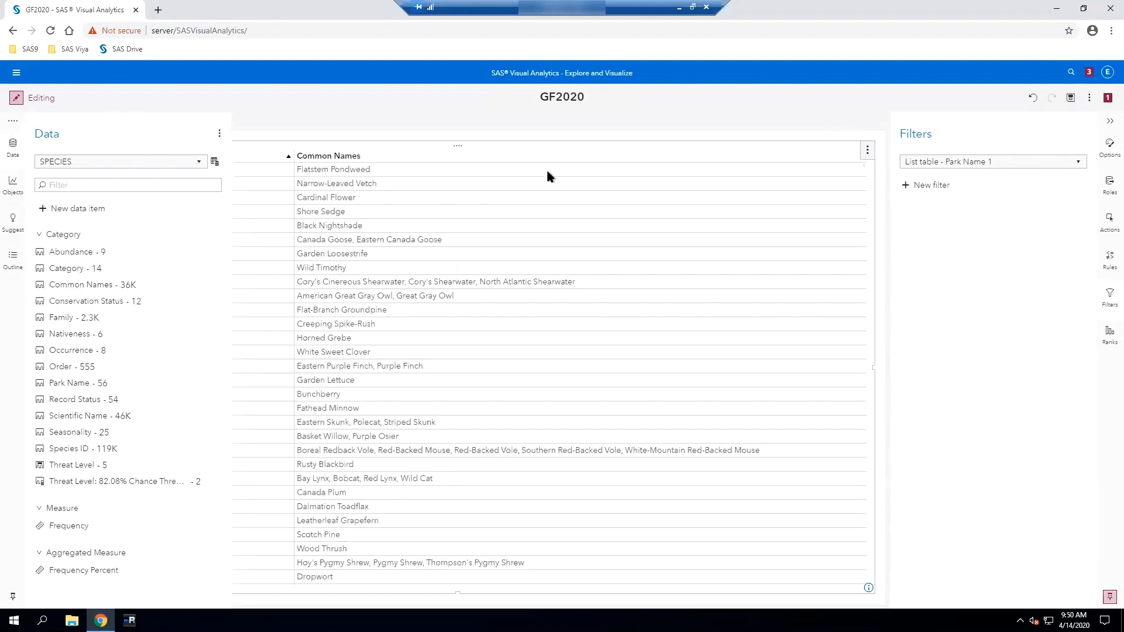
pyautogui.click(271, 291)
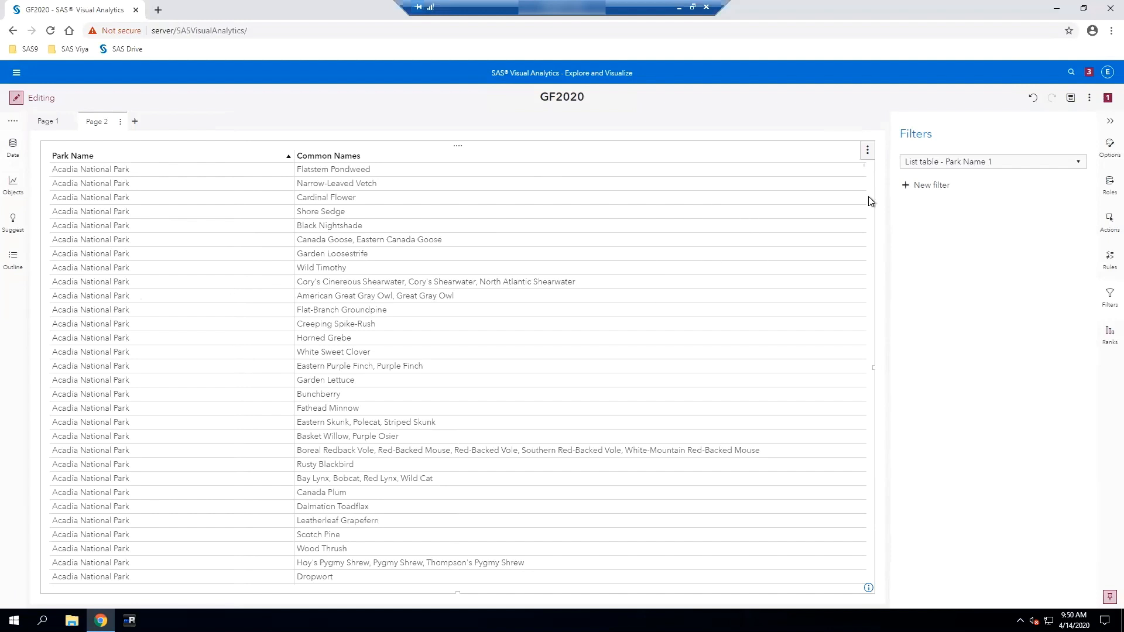
# - Filter the list table by the 82.08% Chance Threatened Group item to In only, excluding missing values, and return to Page 1
pyautogui.click(908, 186)
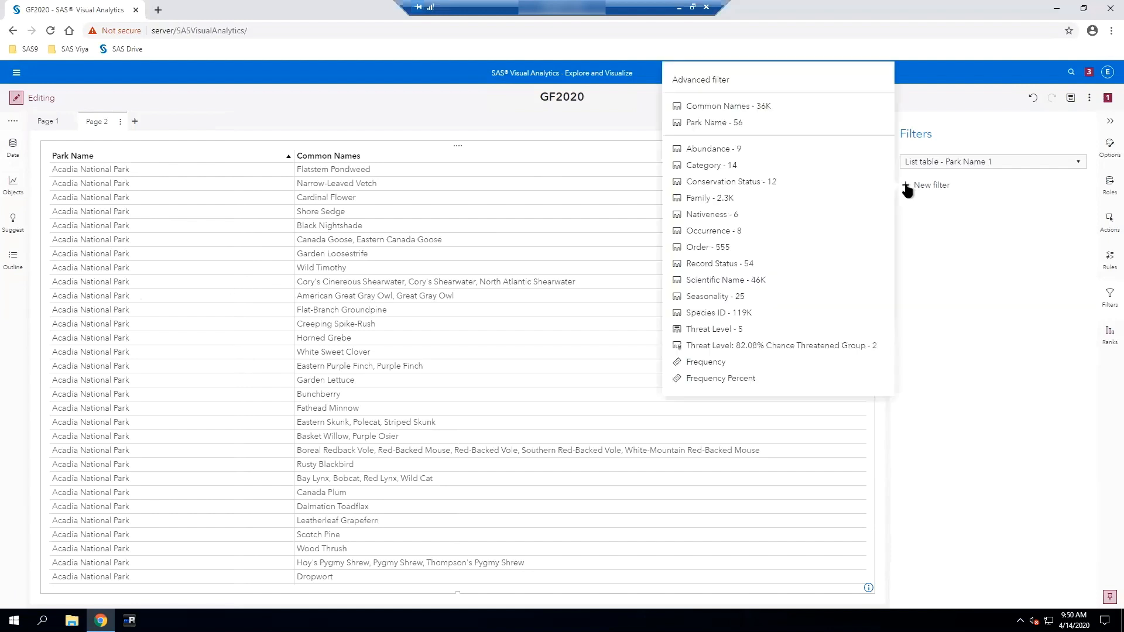
pyautogui.click(737, 348)
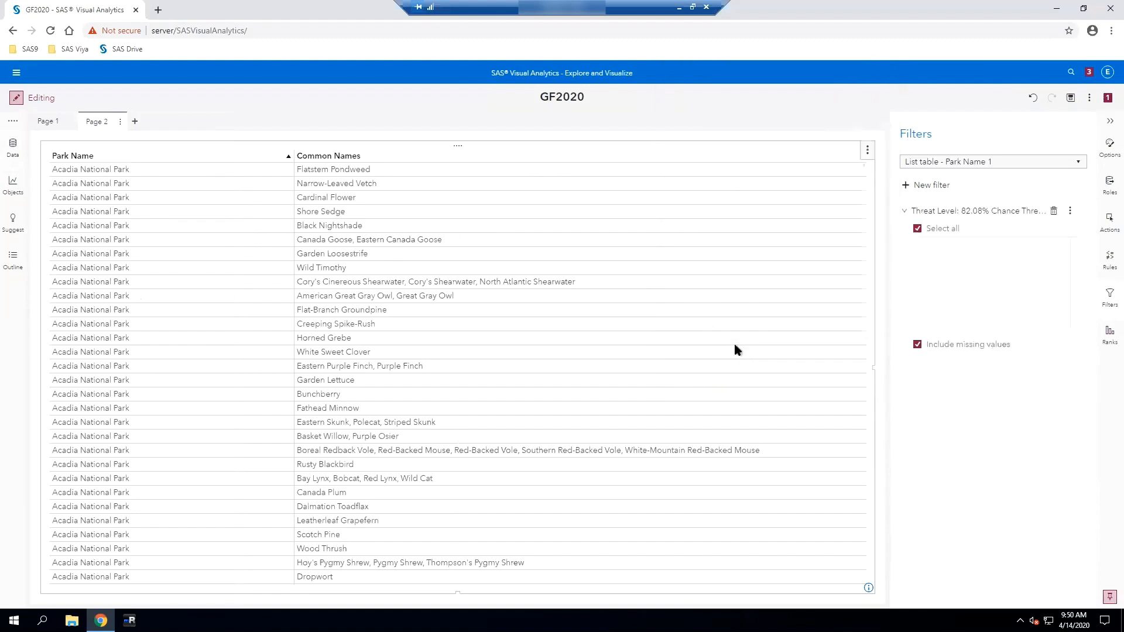
pyautogui.click(932, 272)
pyautogui.click(917, 345)
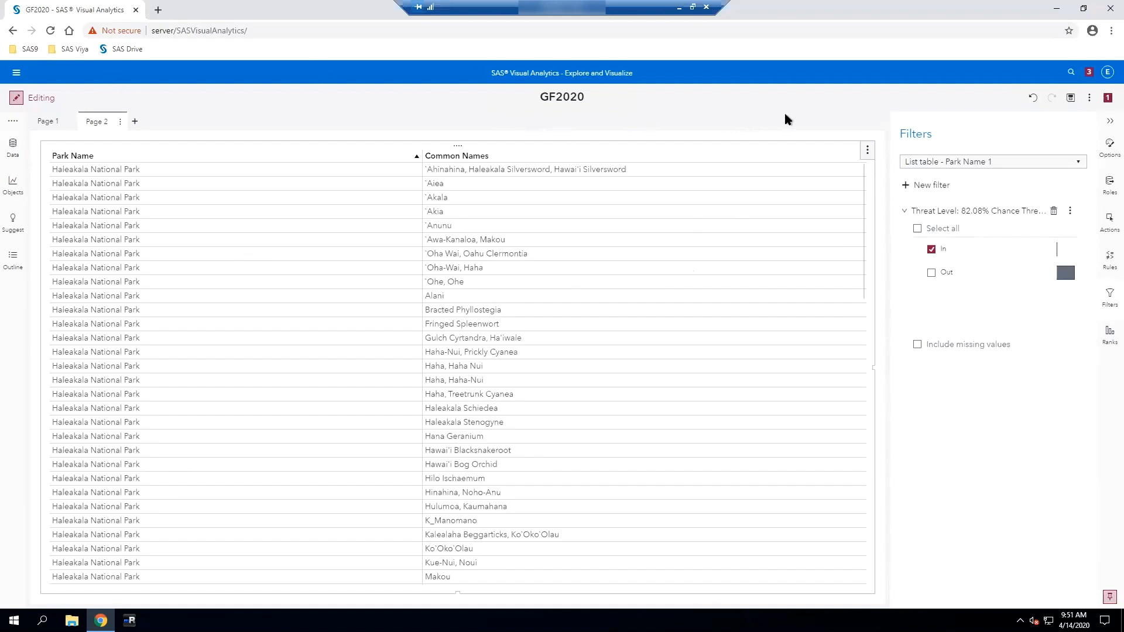
pyautogui.click(48, 123)
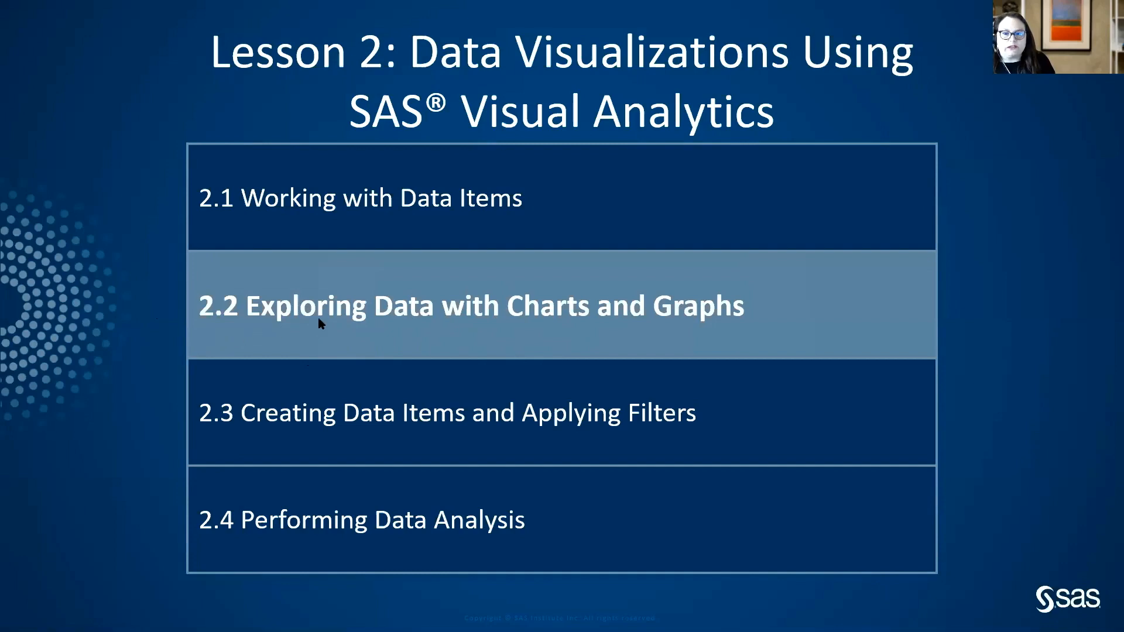
pyautogui.click(535, 287)
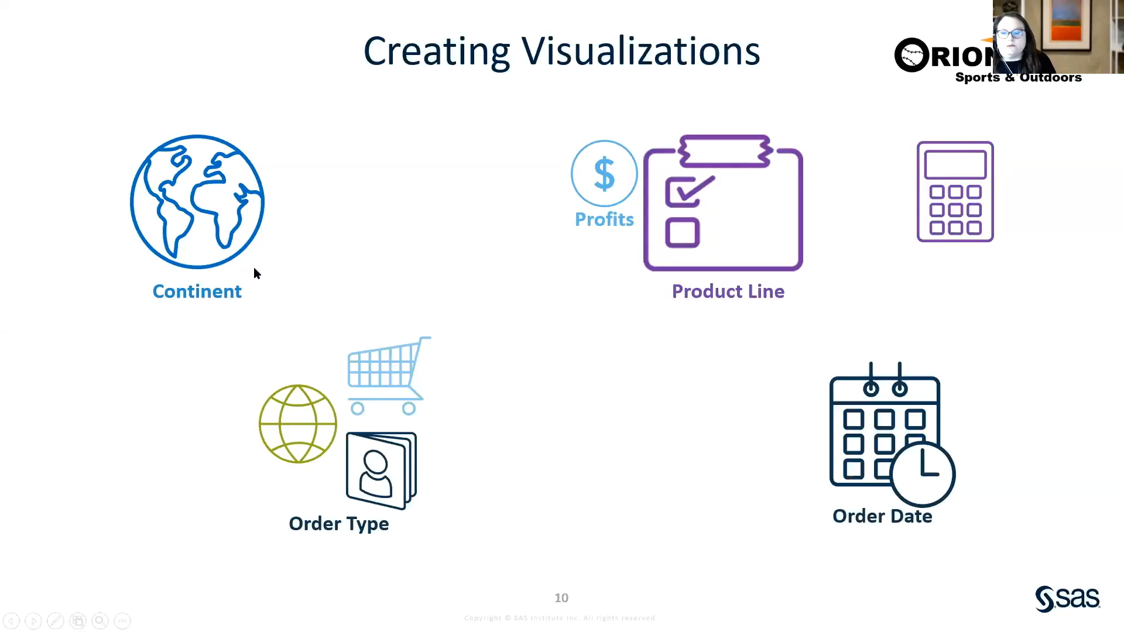
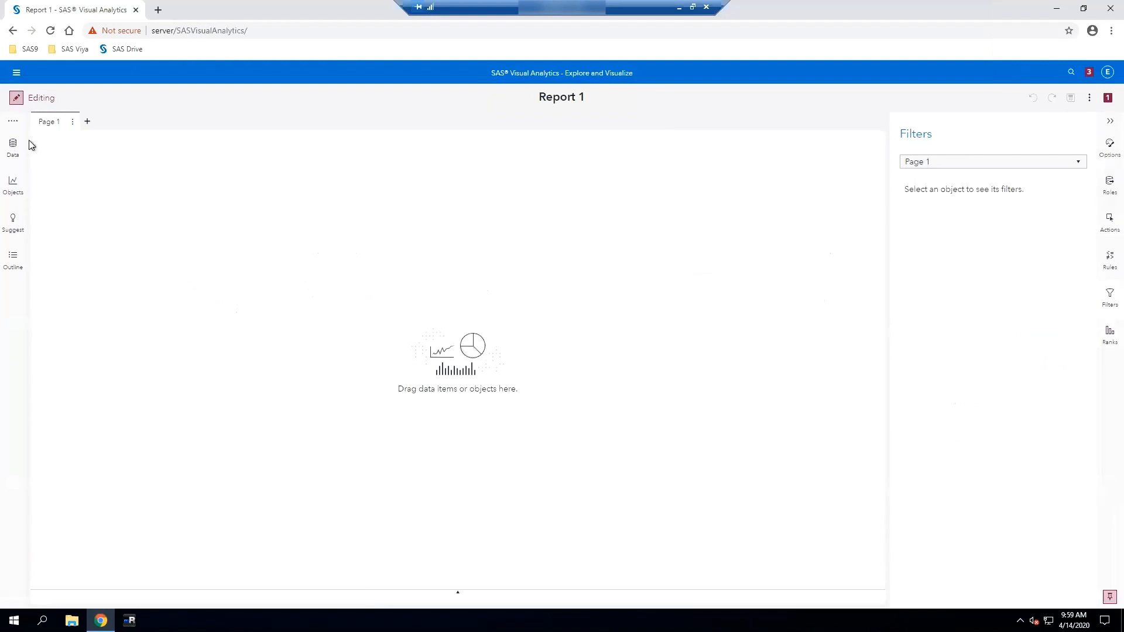
# - Browse the data sources to the Public library on cas-shared-default and filter its tables by "pr"
pyautogui.click(9, 146)
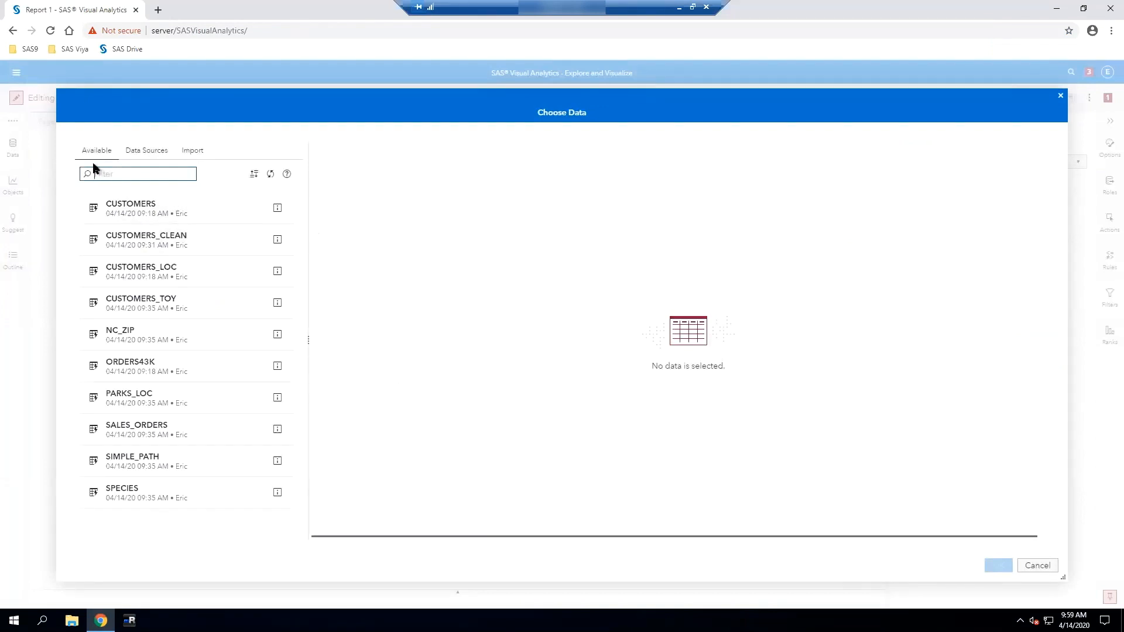
pyautogui.write('pro')
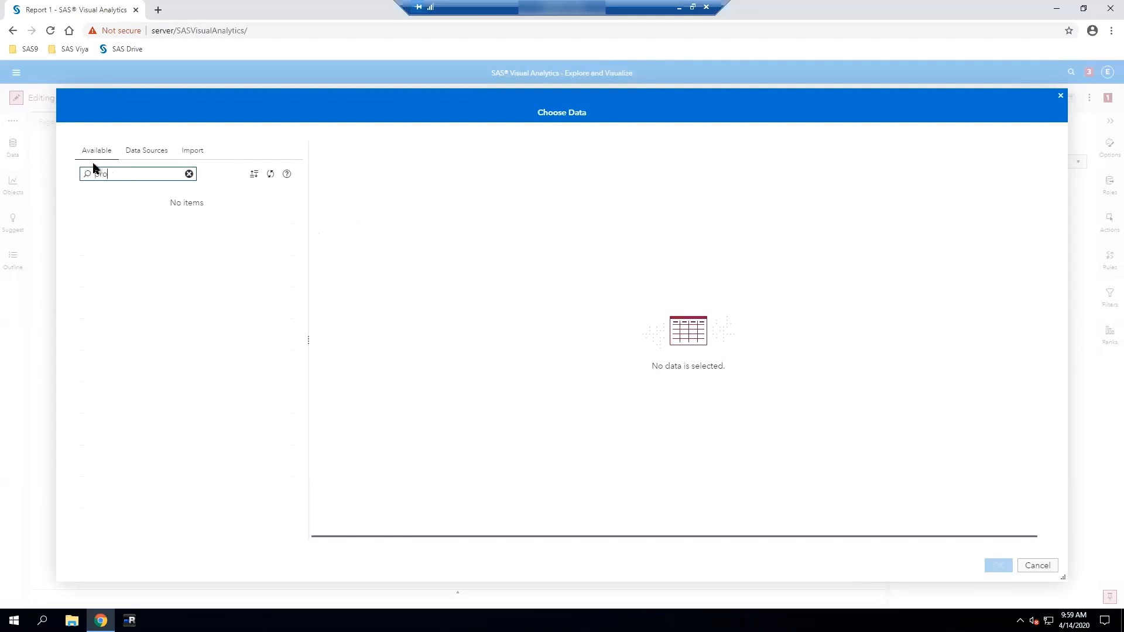
pyautogui.click(141, 151)
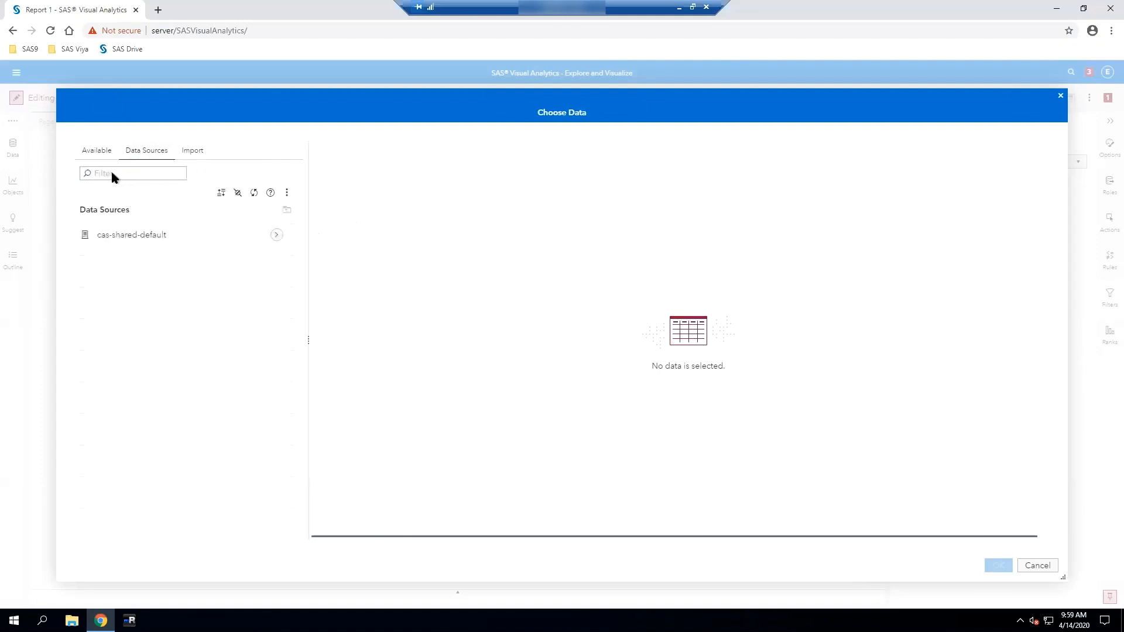
pyautogui.click(123, 240)
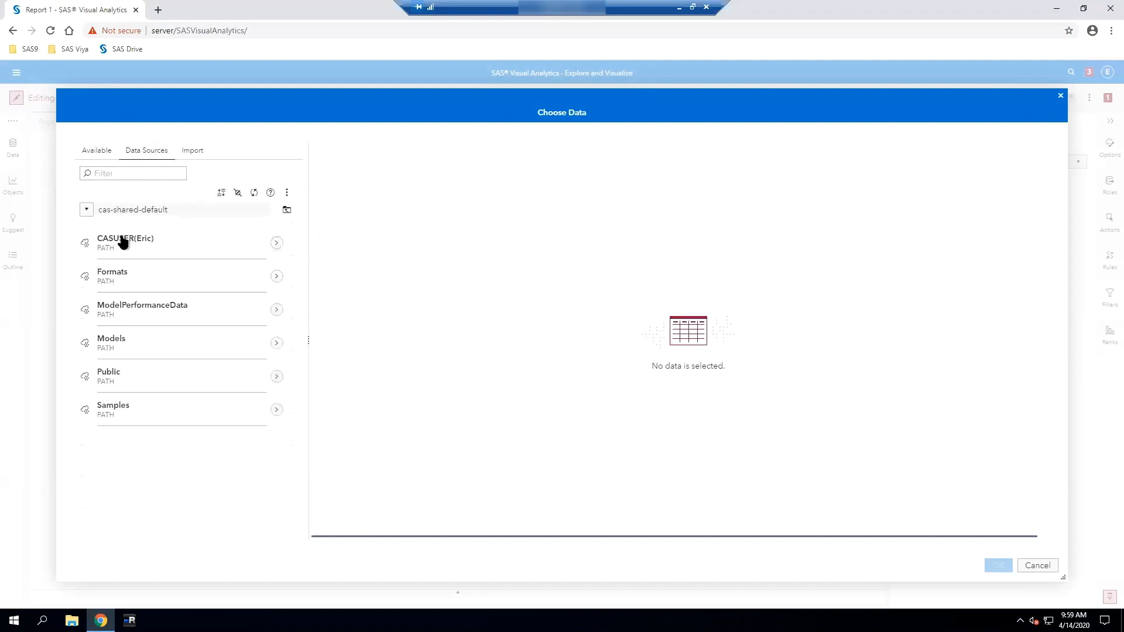
pyautogui.click(112, 386)
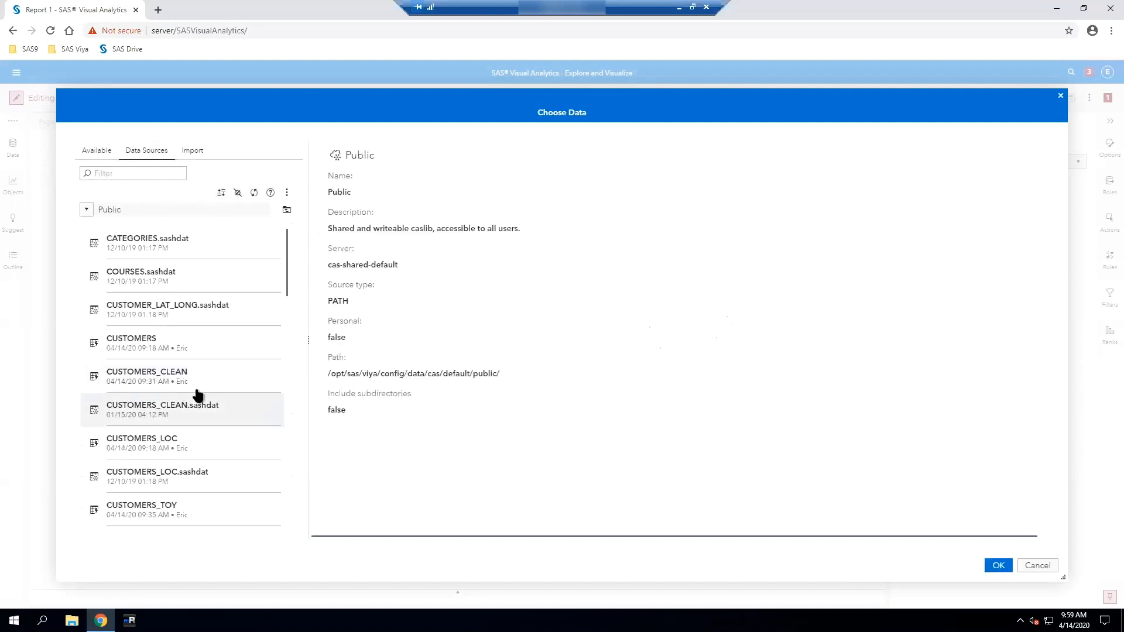
pyautogui.click(104, 174)
pyautogui.write('pr')
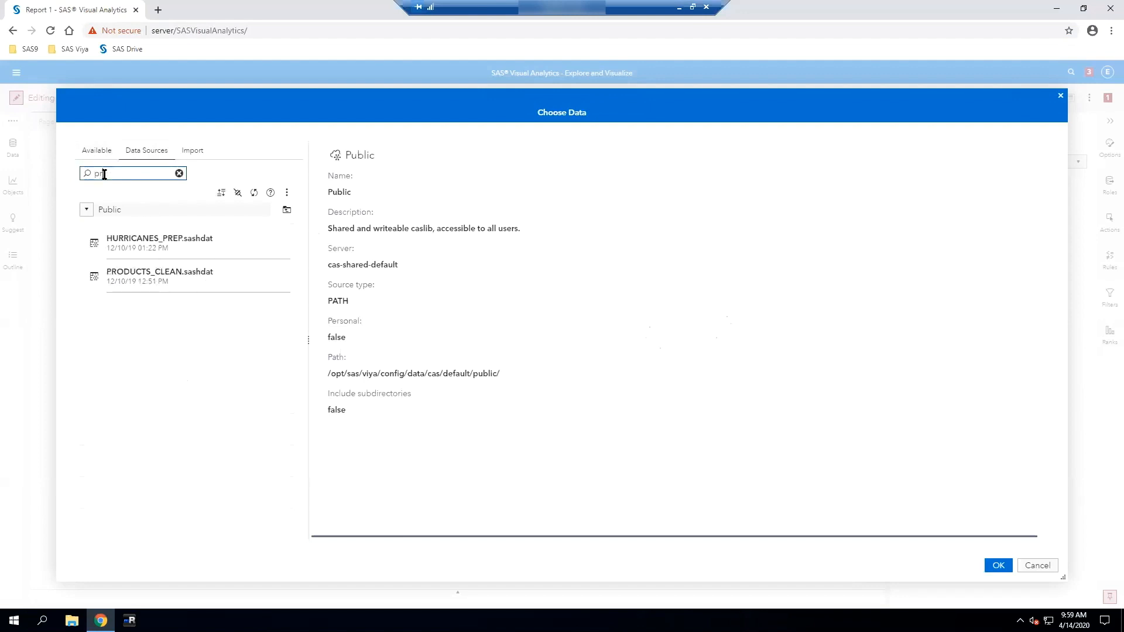
# - Load the PRODUCTS_CLEAN.sashdat table into memory and add the loaded PRODUCTS_CLEAN table to the report
pyautogui.click(191, 285)
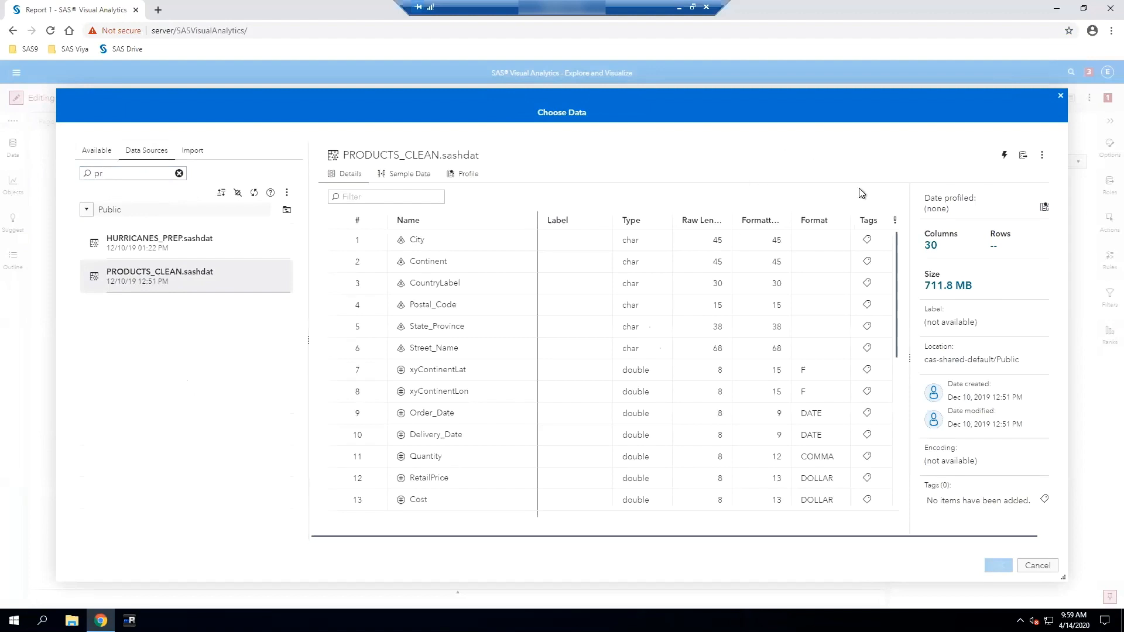
pyautogui.click(1005, 156)
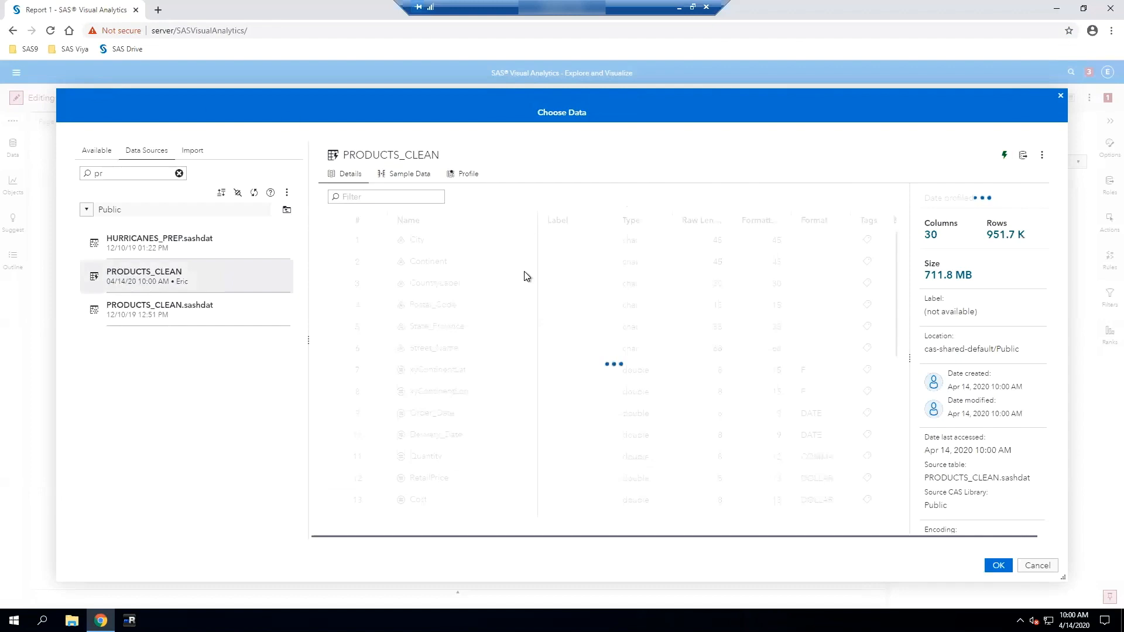
pyautogui.click(989, 566)
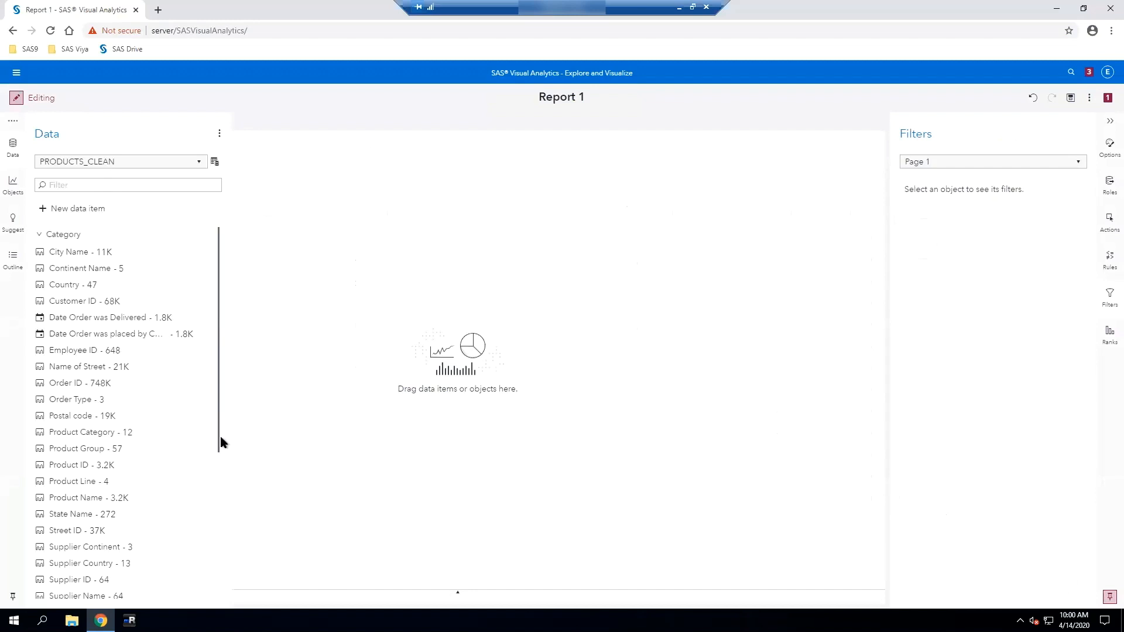
# - Examine the category and measure data items of PRODUCTS_CLEAN and the objects available for the report
pyautogui.scroll(-4, 216, 513)
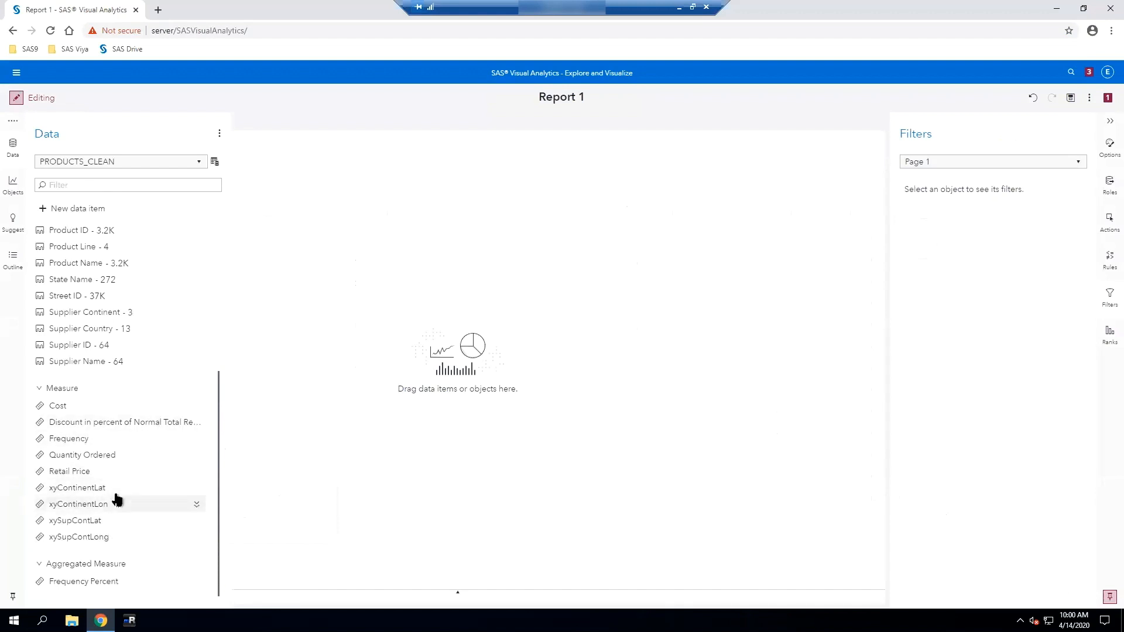
pyautogui.scroll(4, 170, 392)
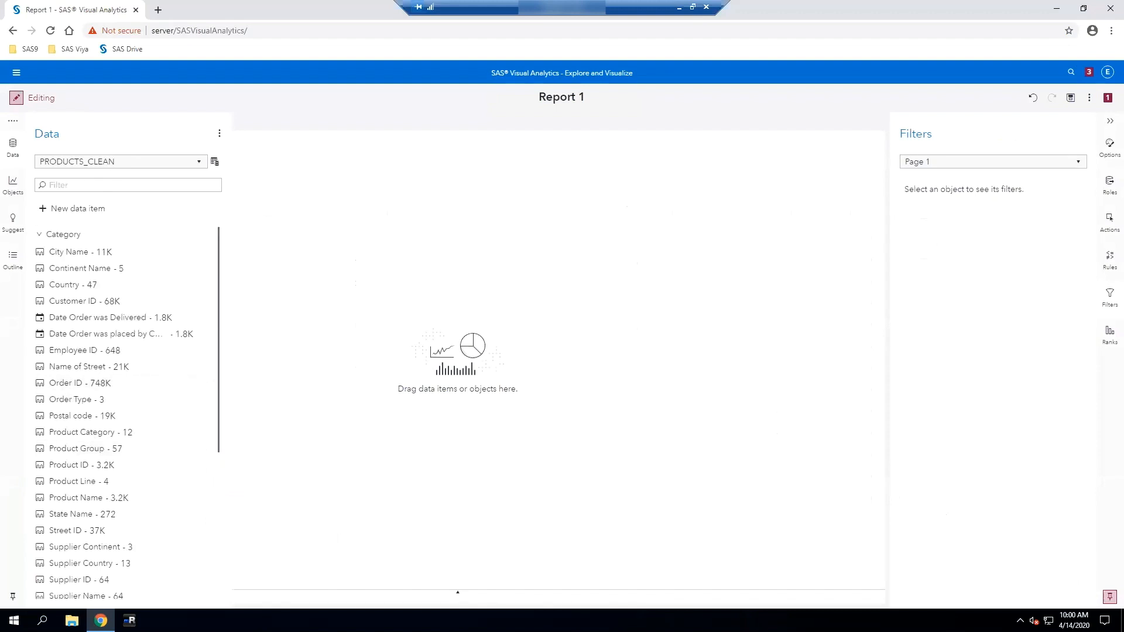
pyautogui.click(421, 170)
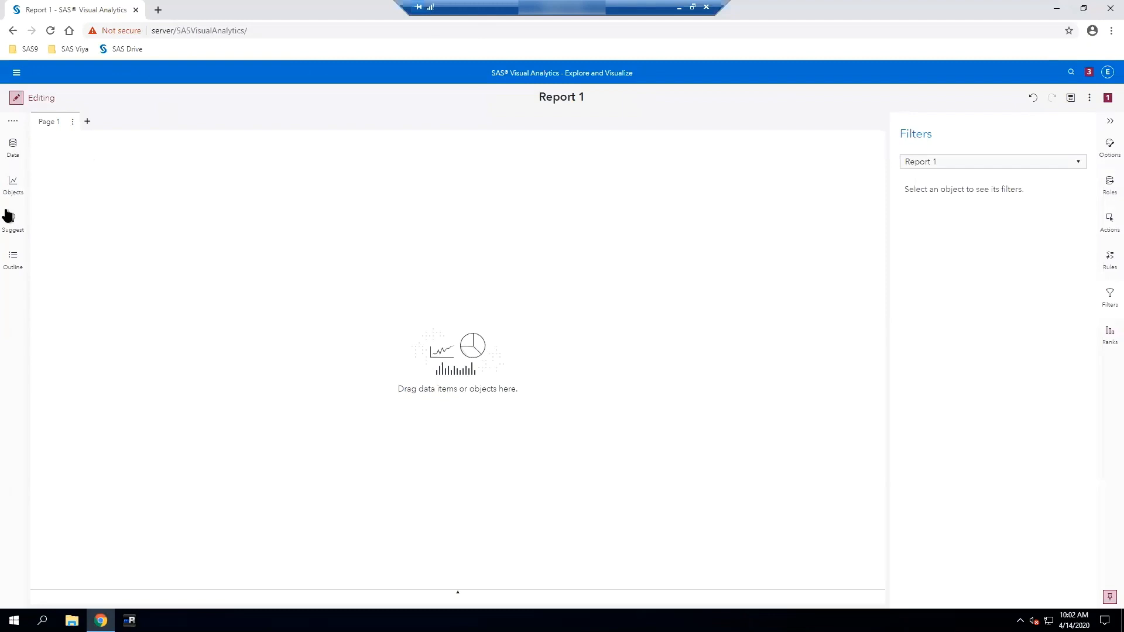
pyautogui.click(12, 186)
pyautogui.scroll(-5, 137, 275)
pyautogui.scroll(-10, 137, 285)
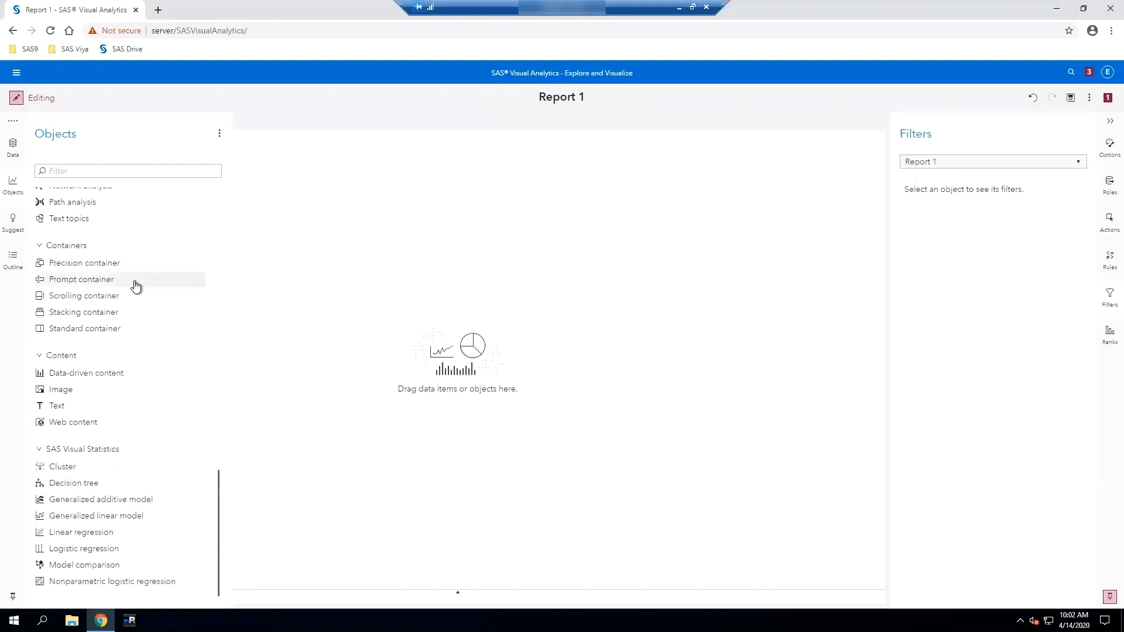
pyautogui.scroll(7, 132, 283)
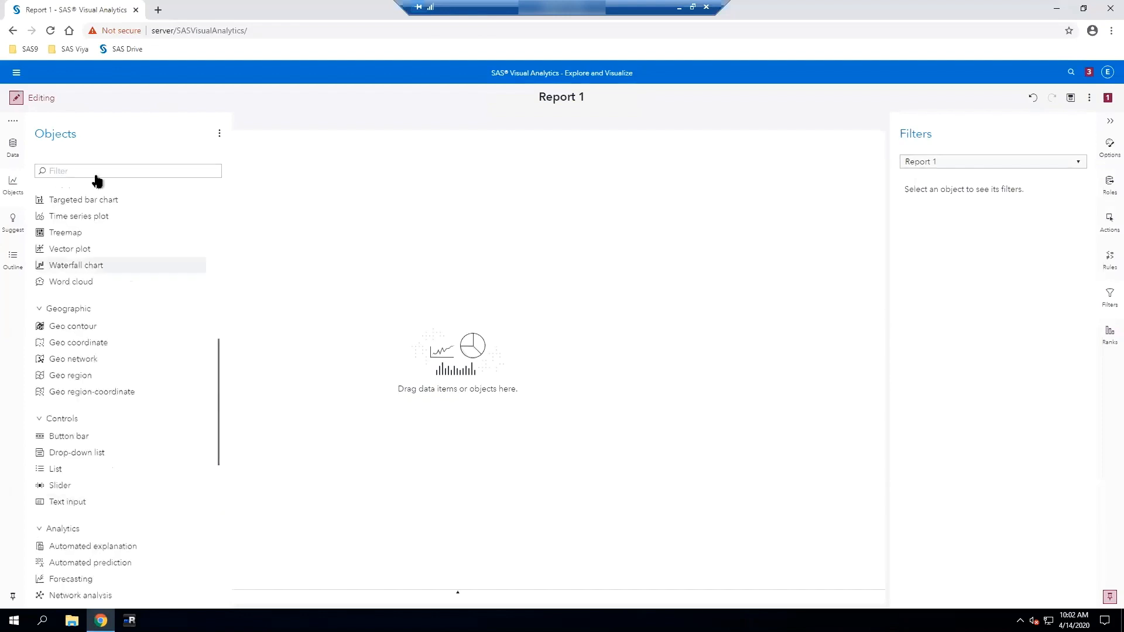
# - Examine the suggested charts for PRODUCTS_CLEAN, the report outline and the report's style options
pyautogui.click(9, 224)
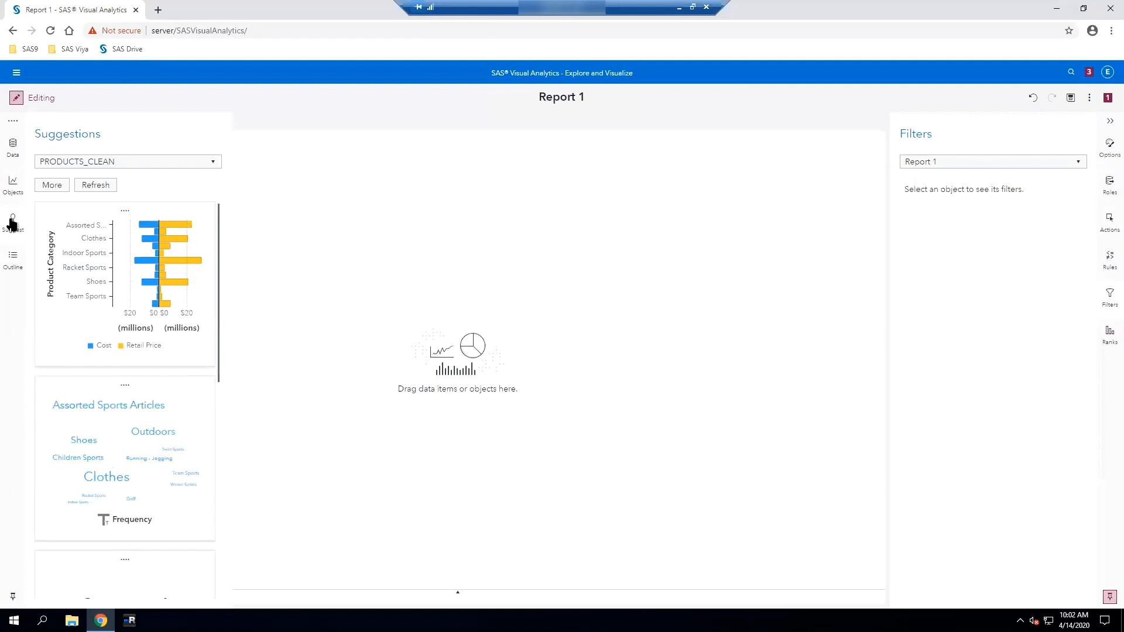
pyautogui.scroll(-4, 126, 240)
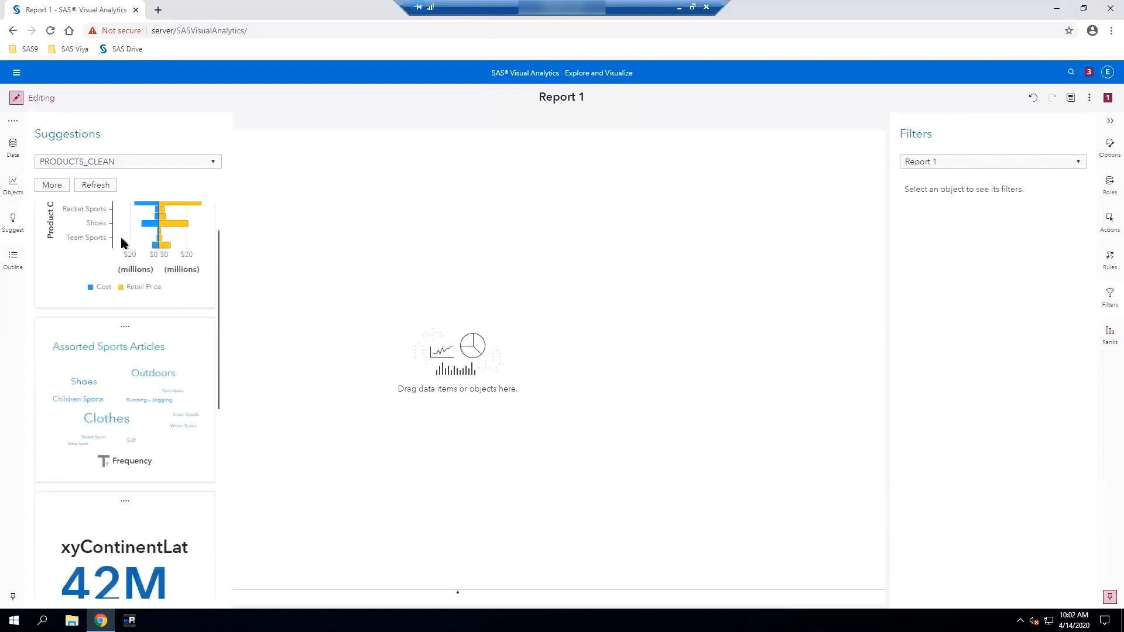
pyautogui.scroll(-4, 115, 255)
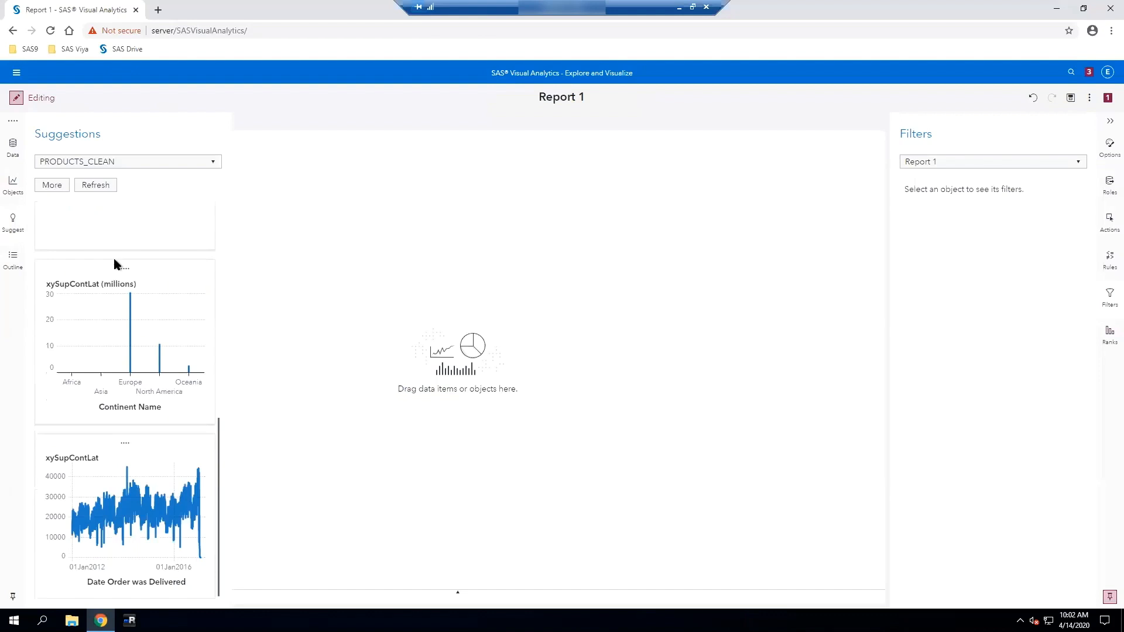
pyautogui.scroll(5, 112, 257)
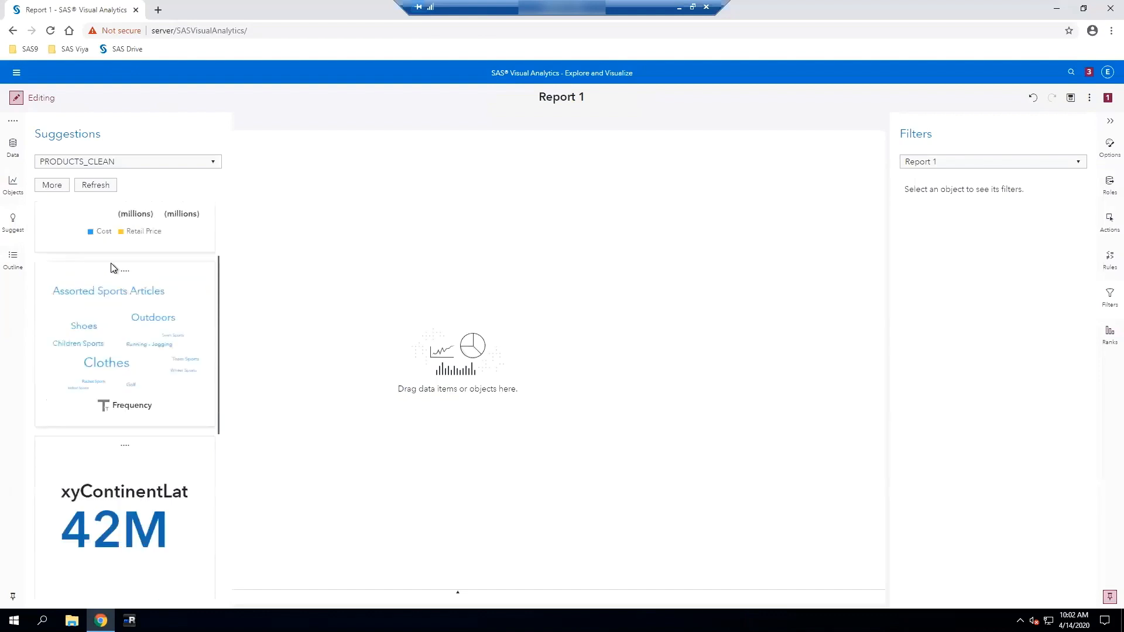
pyautogui.scroll(2, 113, 268)
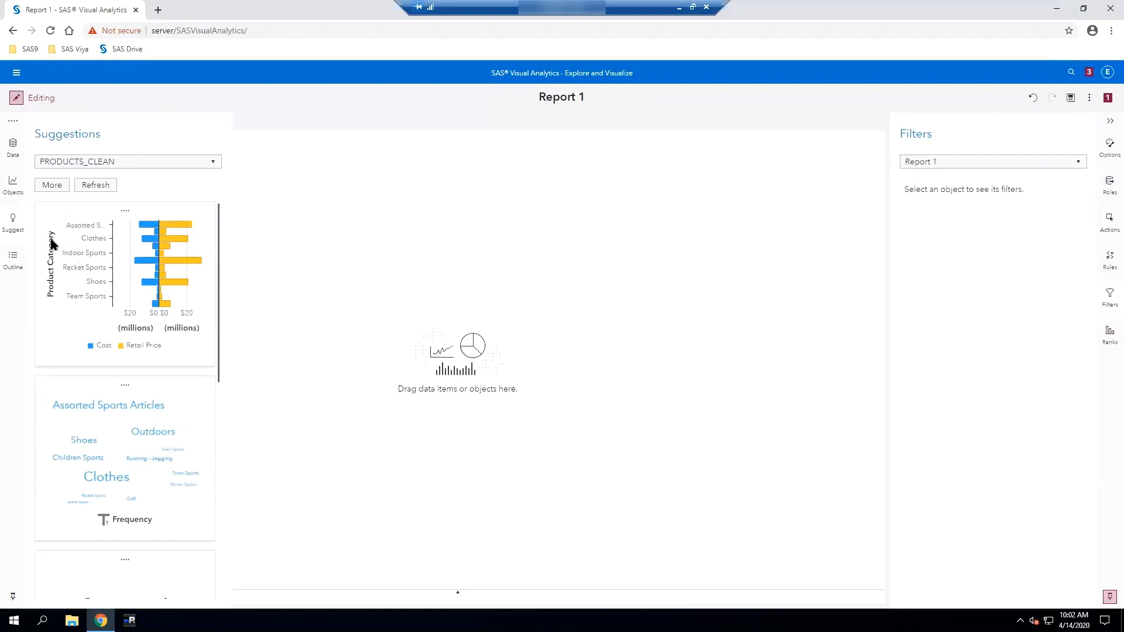
pyautogui.click(13, 261)
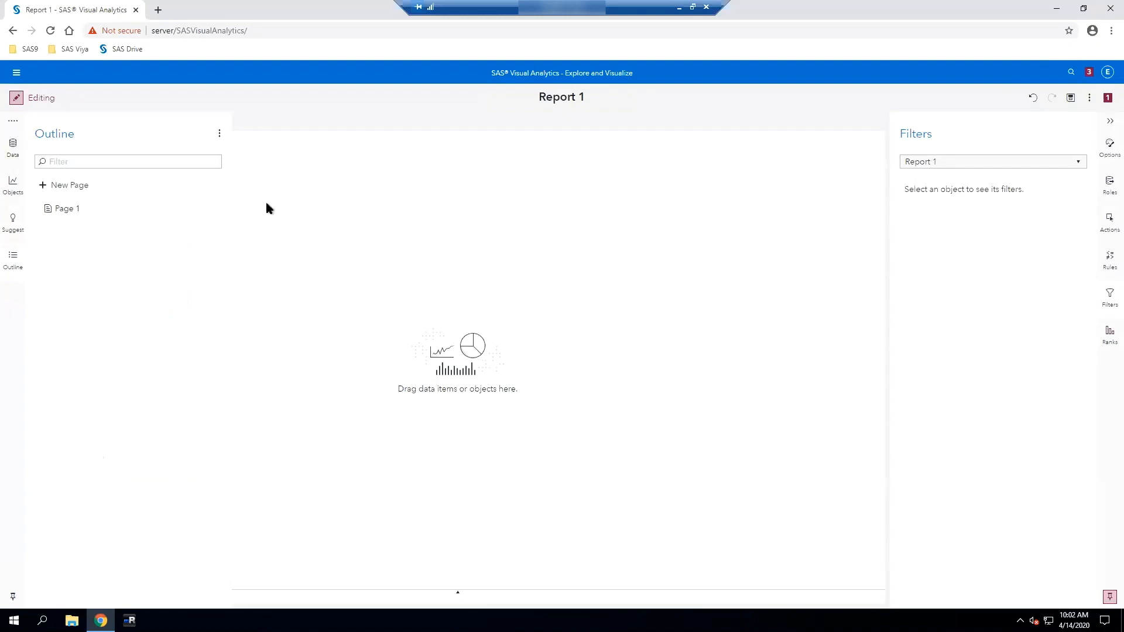
pyautogui.click(13, 146)
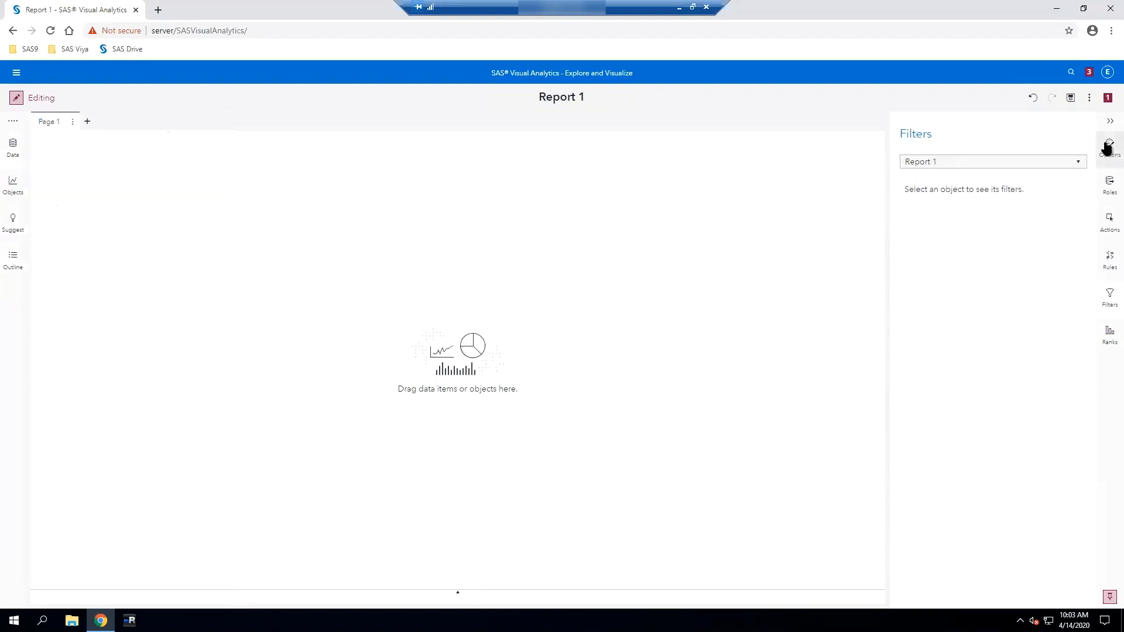
pyautogui.click(1107, 149)
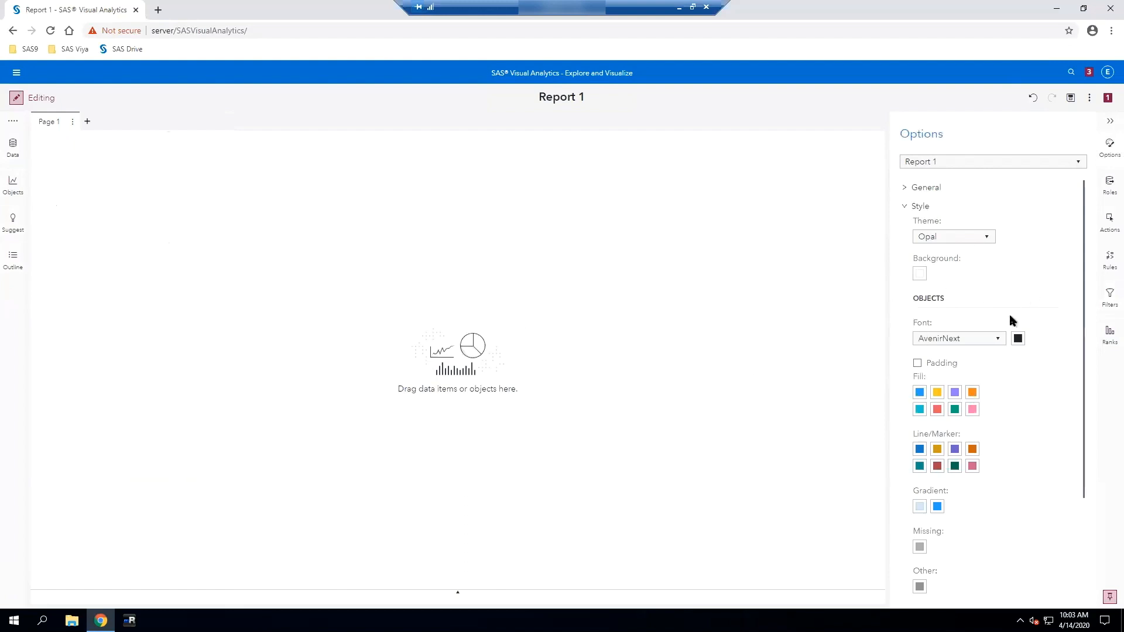
# - Place an empty list table on Page 1 with the data roles displayed
pyautogui.click(1107, 186)
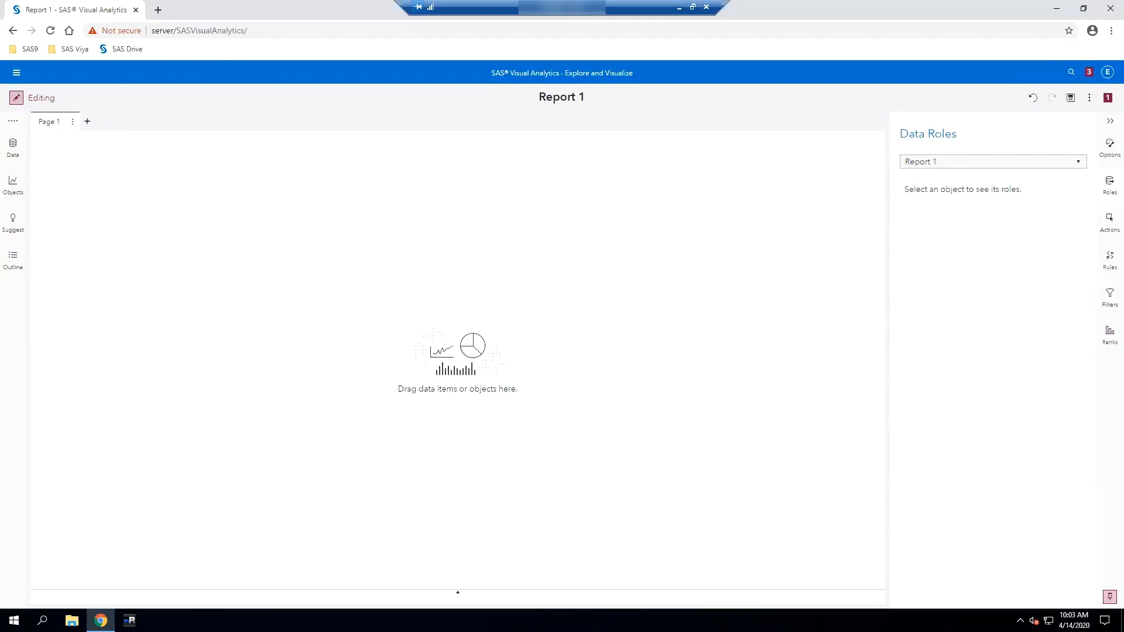
pyautogui.click(10, 186)
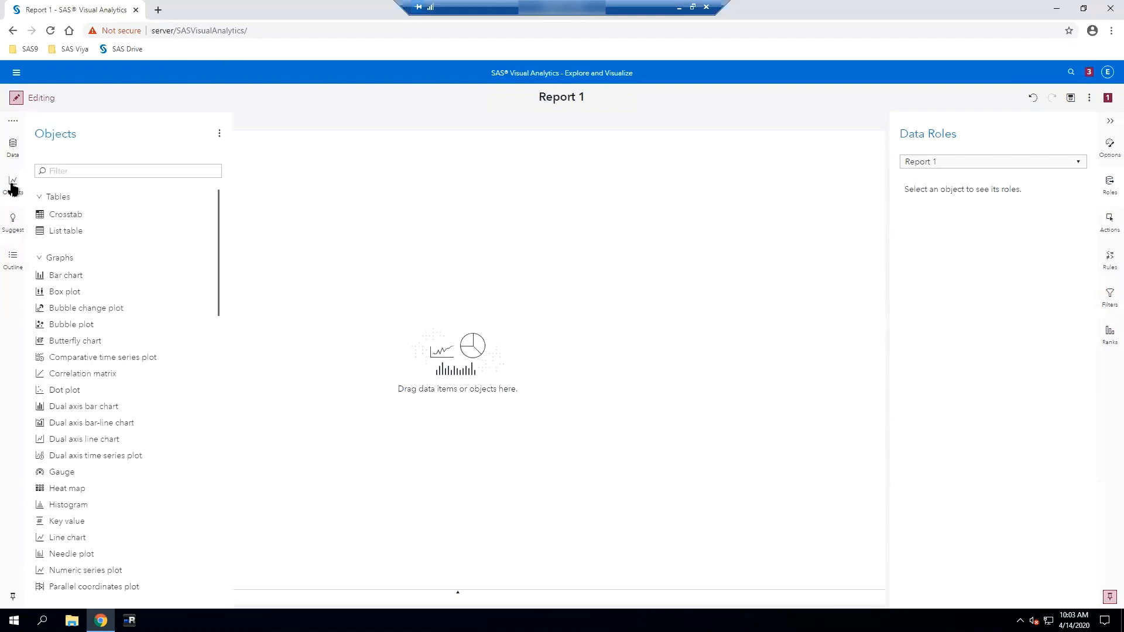
pyautogui.moveTo(56, 231); pyautogui.dragTo(271, 229)
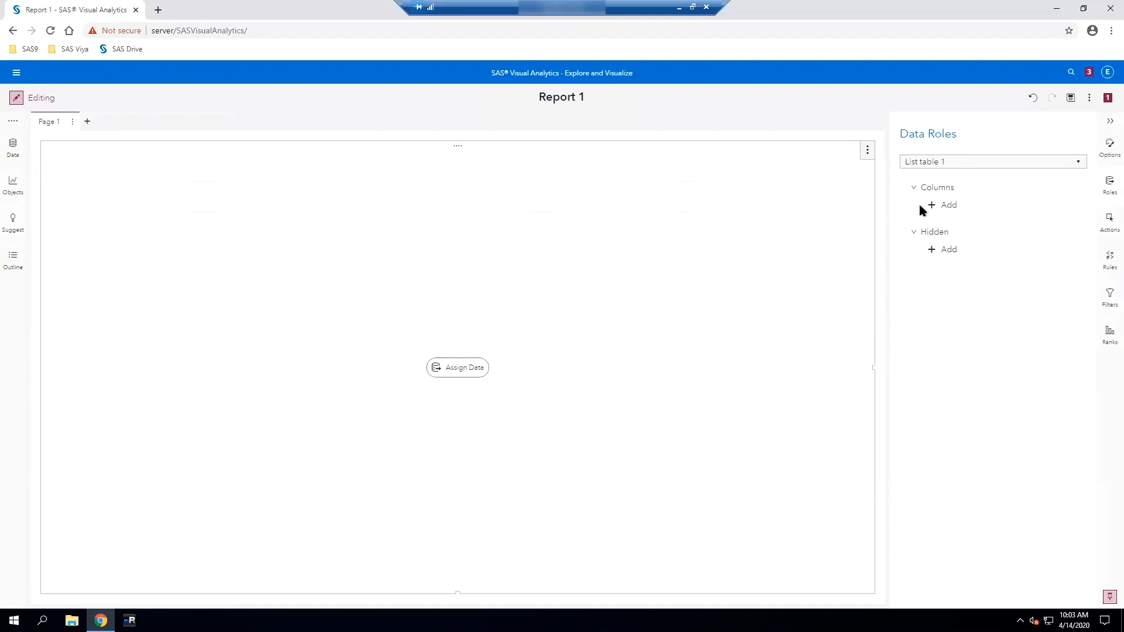
# - Assign every data item from City Name through xySupContLong as columns of the list table
pyautogui.click(937, 206)
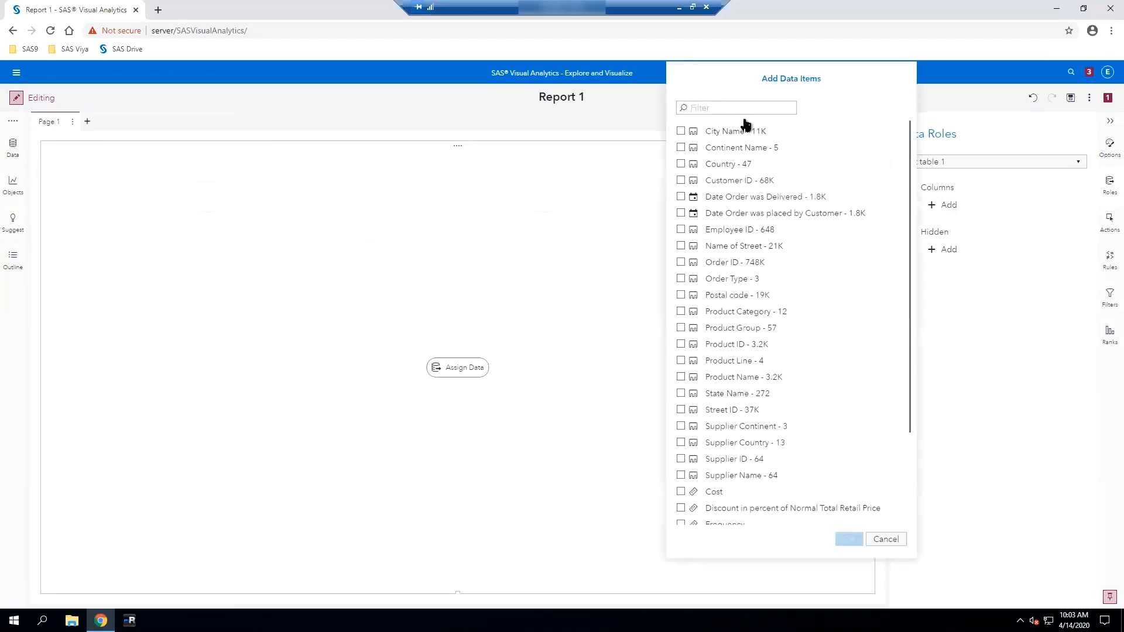
pyautogui.click(681, 131)
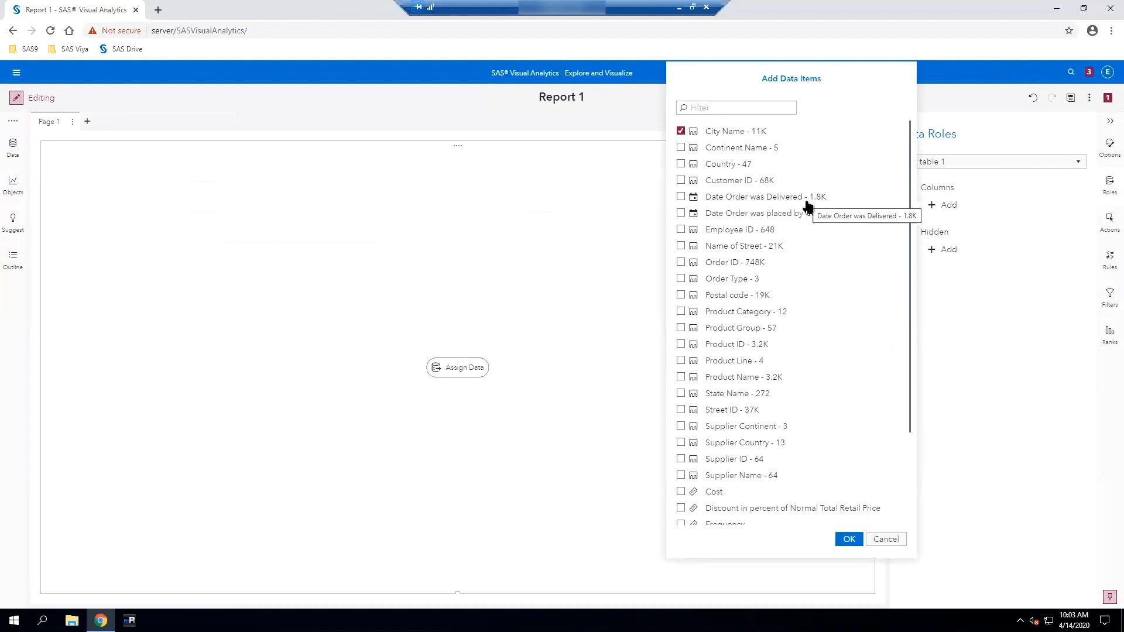
pyautogui.scroll(-3, 896, 351)
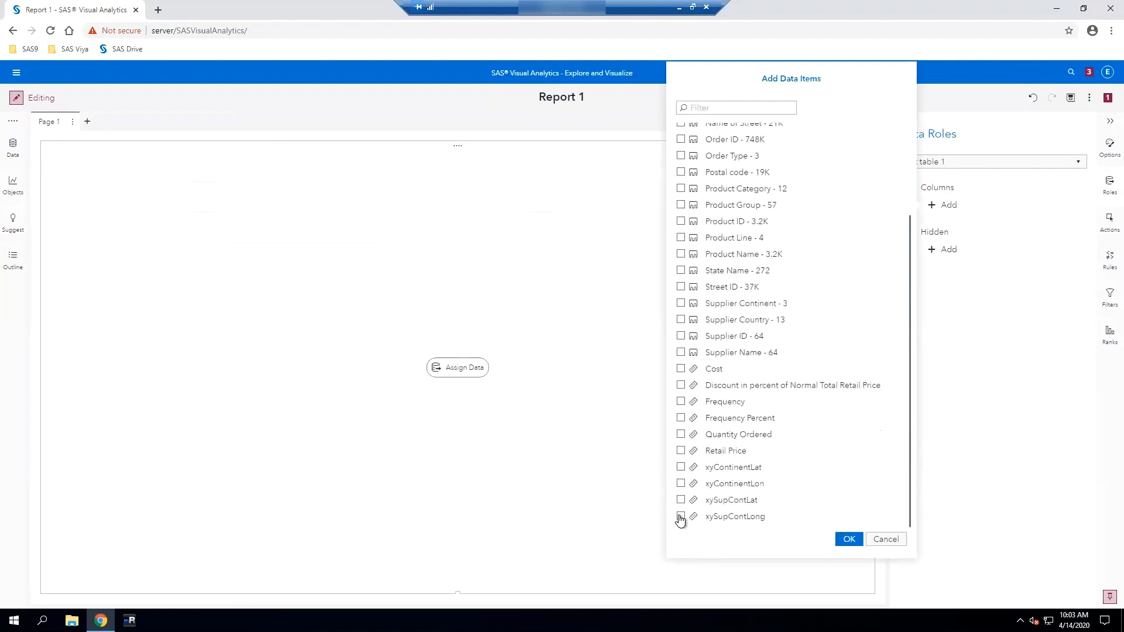
pyautogui.keyDown('shift'); pyautogui.click(680, 518); pyautogui.keyUp('shift')
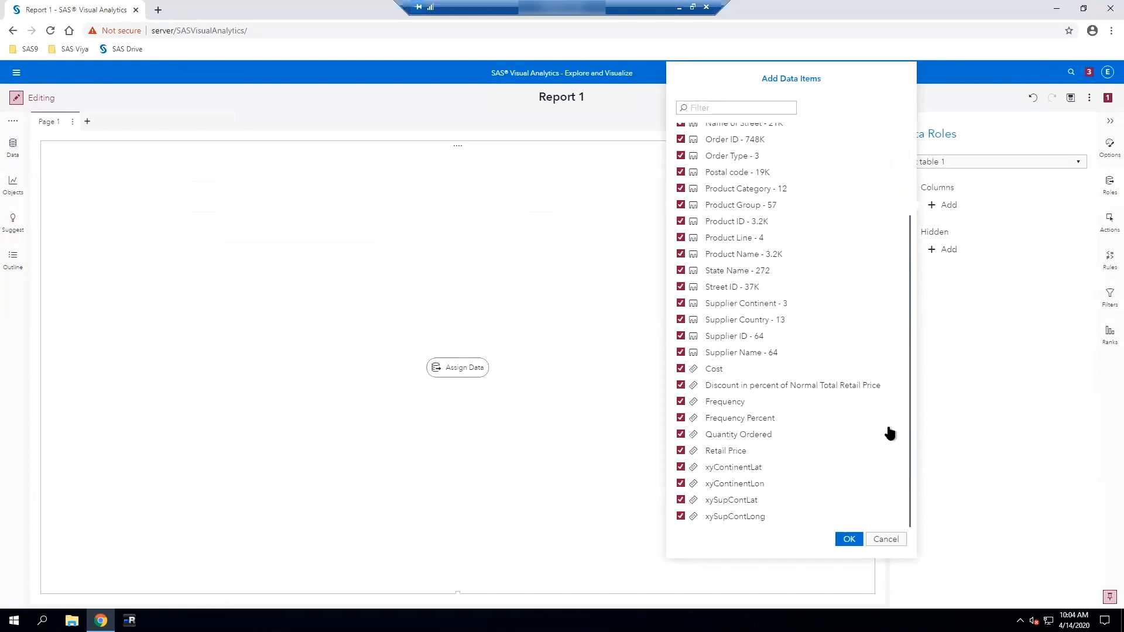
pyautogui.click(848, 539)
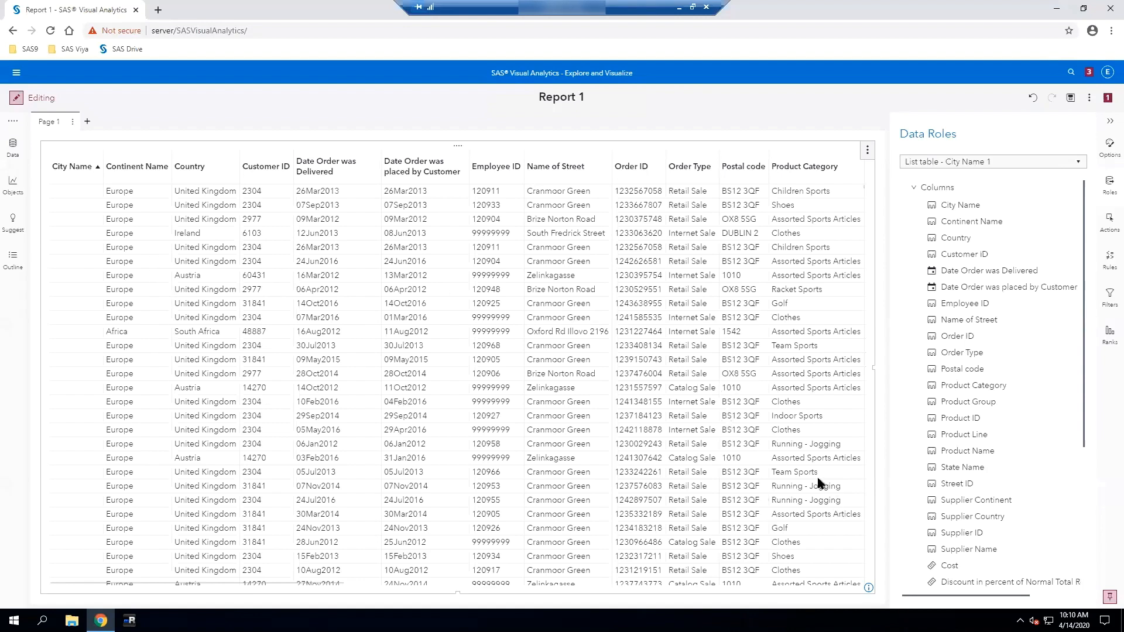
# - Examine the list table's object, style and table options, including its detail data and heading settings
pyautogui.click(1108, 147)
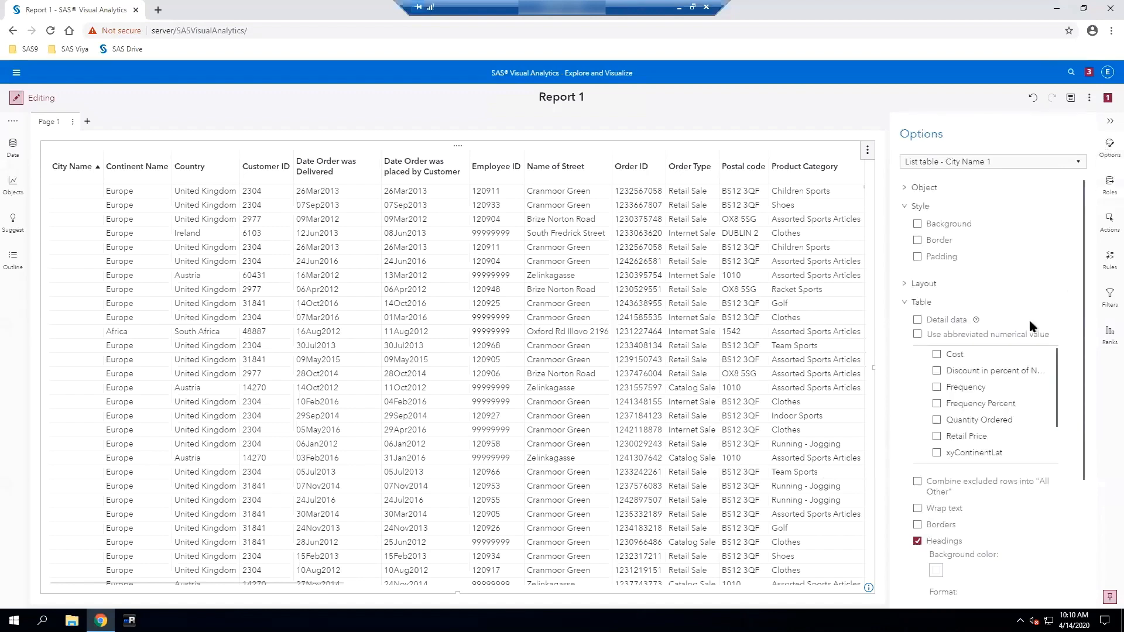
pyautogui.click(905, 187)
pyautogui.scroll(-5, 993, 281)
pyautogui.scroll(3, 993, 293)
pyautogui.scroll(1, 994, 305)
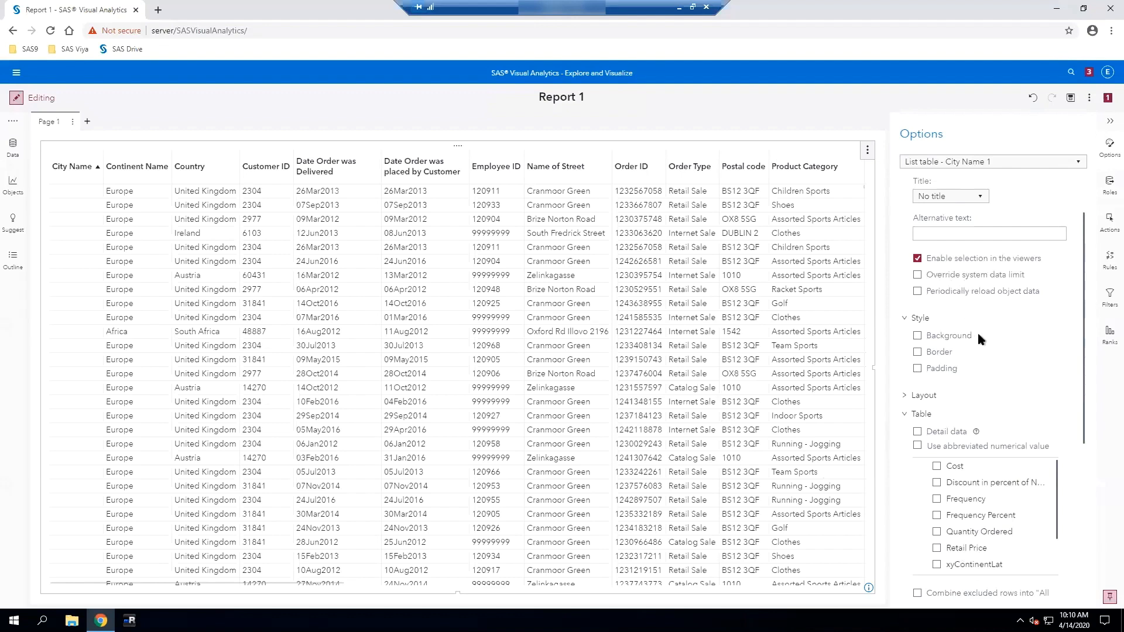
pyautogui.scroll(-1, 978, 330)
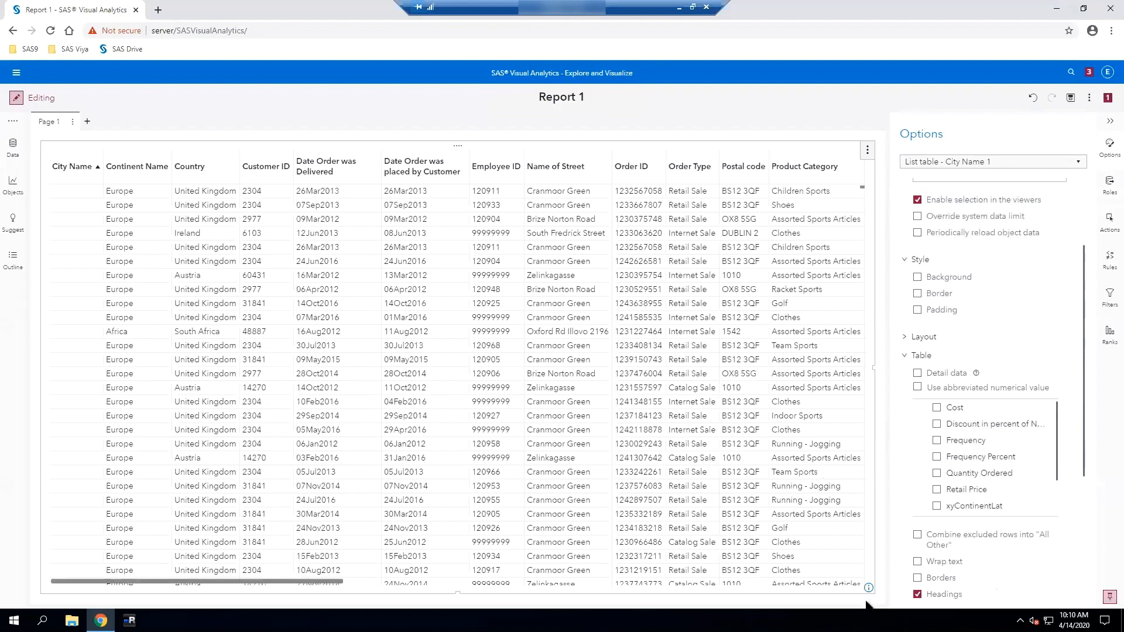
# - Sort the list table by City Name in descending order
pyautogui.moveTo(869, 589)
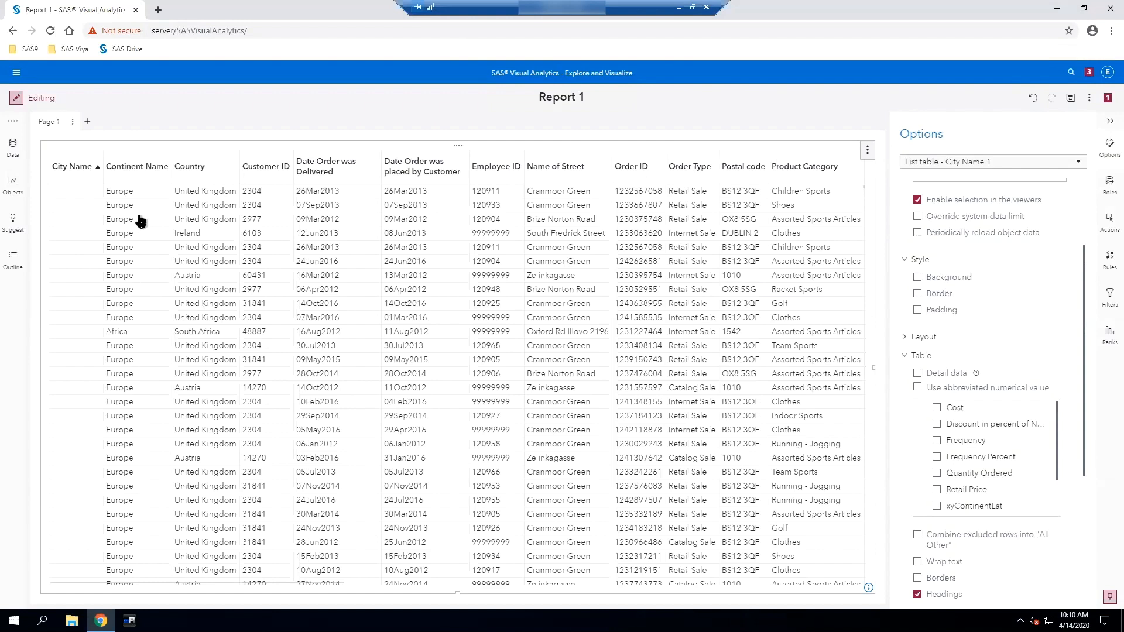
pyautogui.click(96, 169)
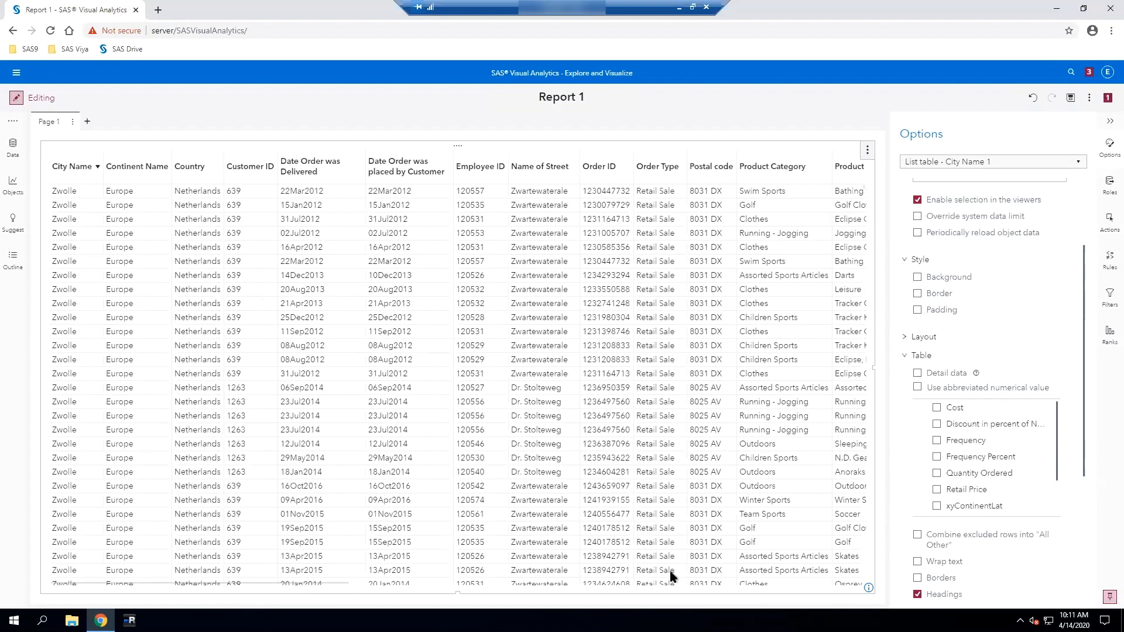
# - Look through the list table's remaining columns, including supplier details and measures, and return to the first column
pyautogui.moveTo(347, 581); pyautogui.dragTo(764, 606)
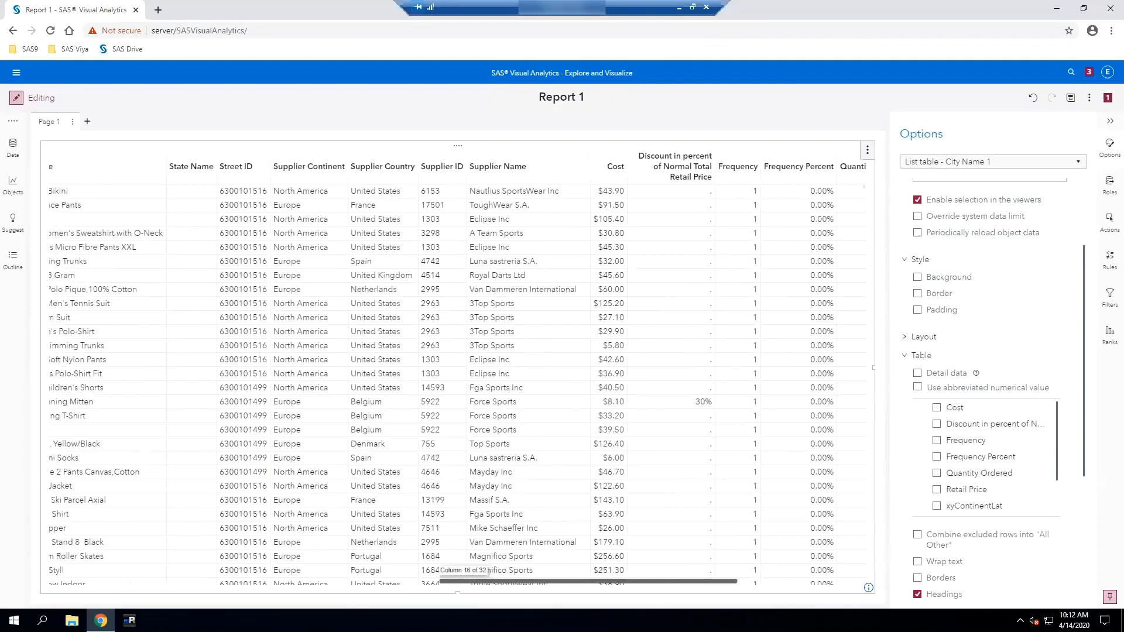
pyautogui.moveTo(758, 609); pyautogui.dragTo(464, 610)
pyautogui.moveTo(300, 609); pyautogui.dragTo(155, 580)
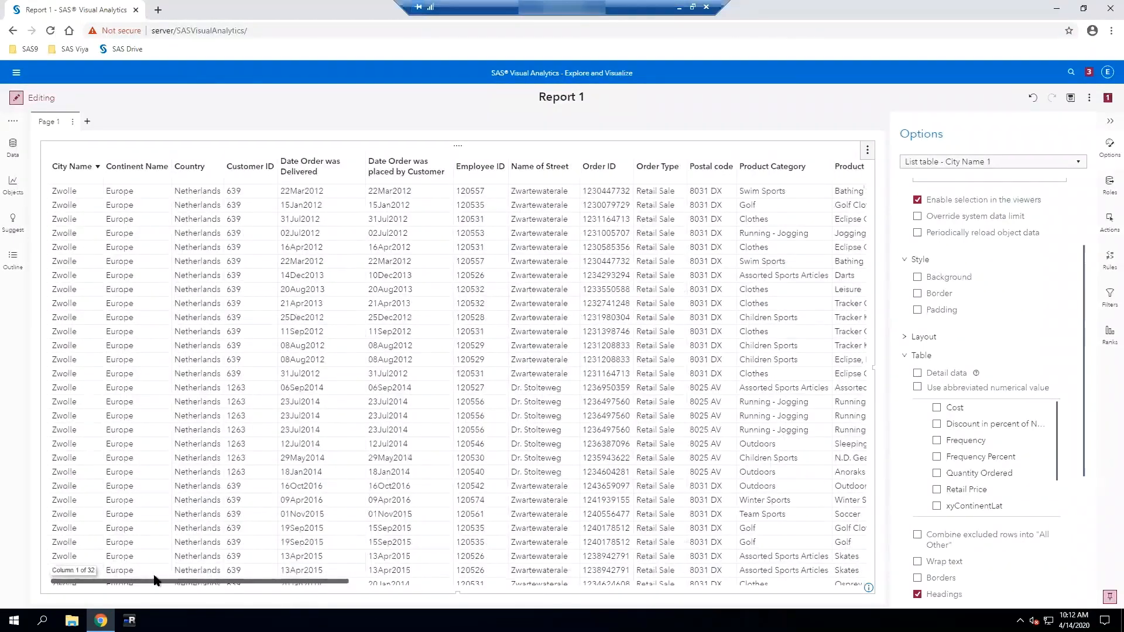
# - Add Order Type, Cost and Retail Price together to a new page as an automatic chart
pyautogui.click(12, 148)
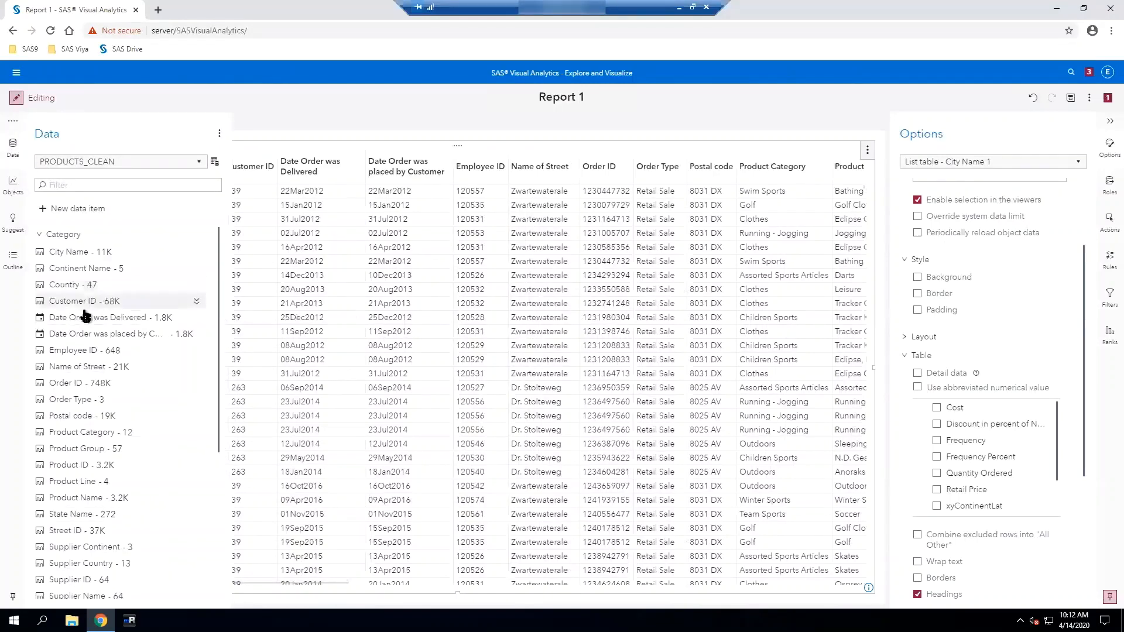
pyautogui.click(82, 402)
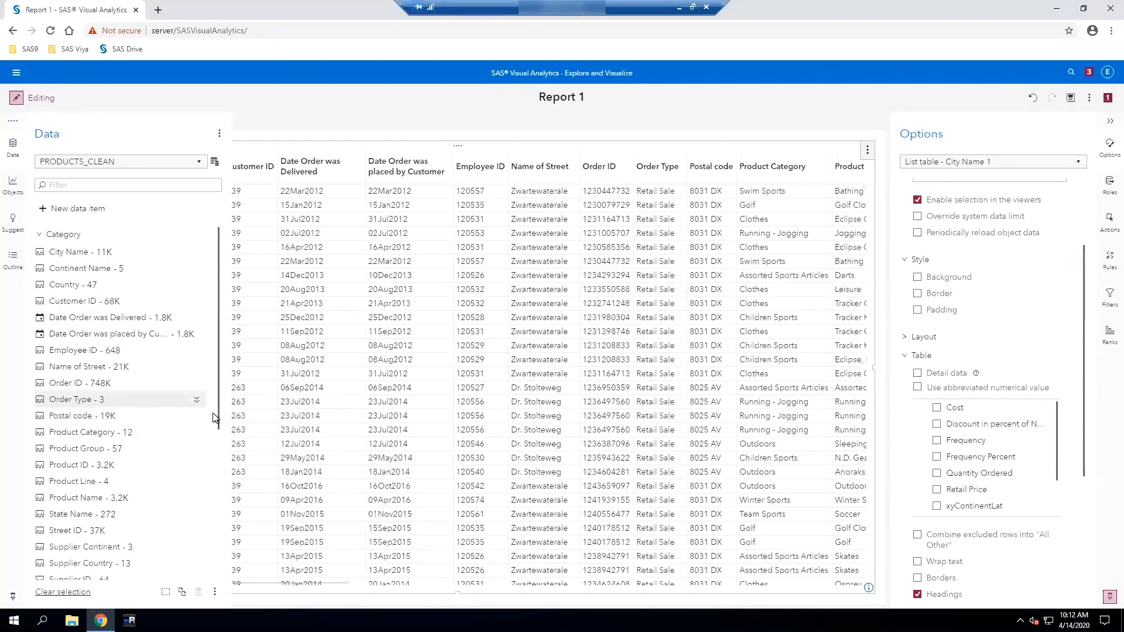
pyautogui.moveTo(220, 423); pyautogui.dragTo(208, 565)
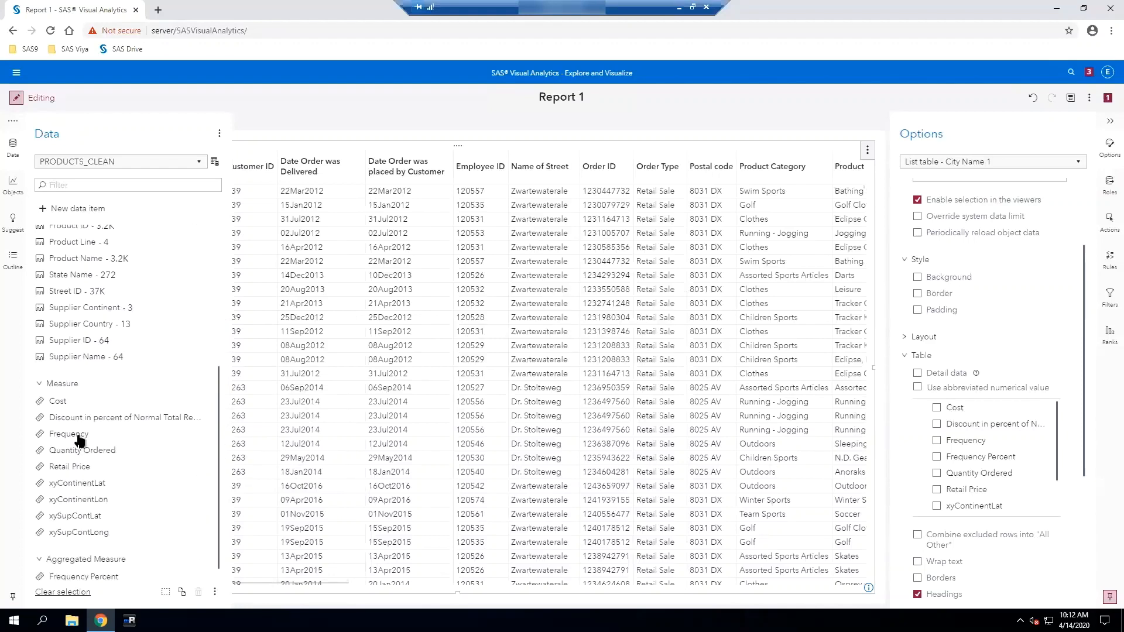
pyautogui.keyDown('ctrl'); pyautogui.click(62, 402); pyautogui.keyUp('ctrl')
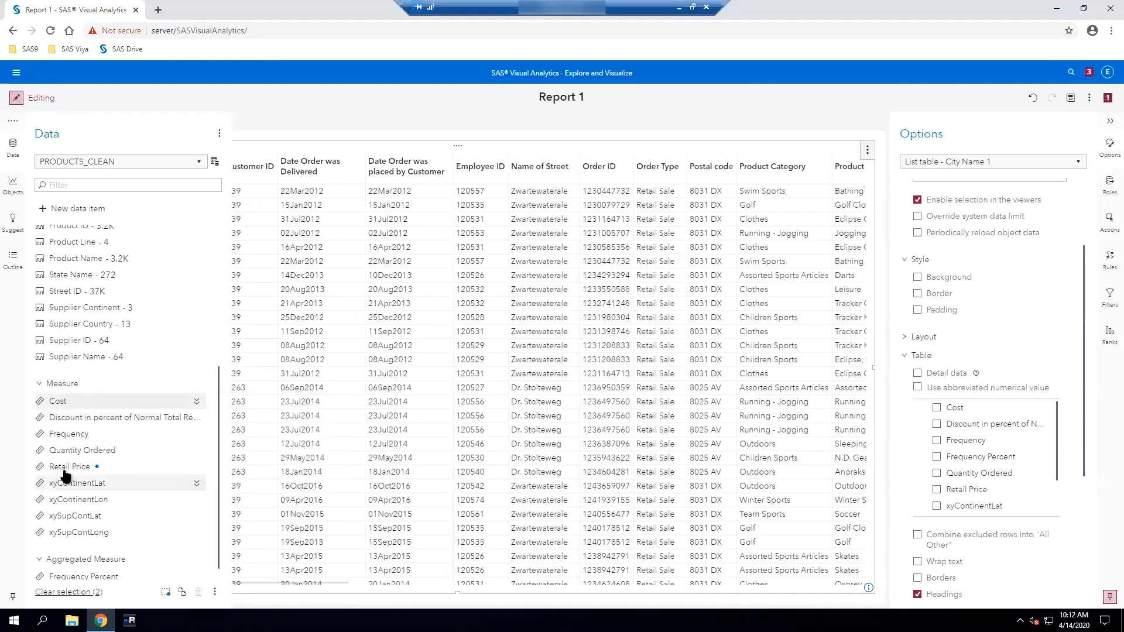
pyautogui.keyDown('ctrl'); pyautogui.click(123, 498); pyautogui.keyUp('ctrl')
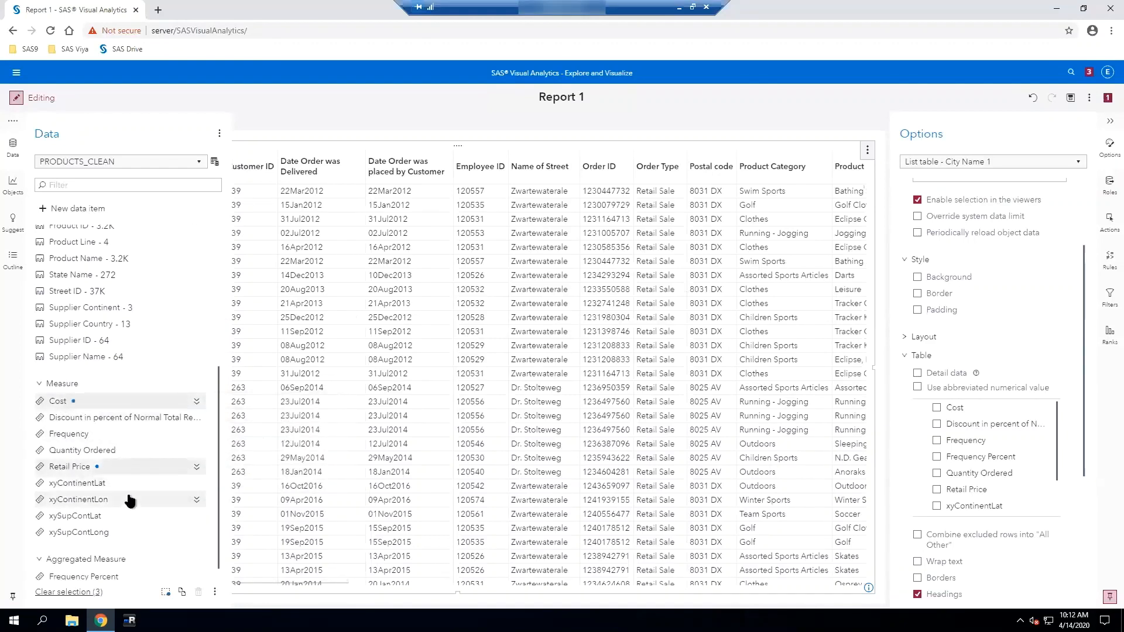
pyautogui.rightClick(155, 401)
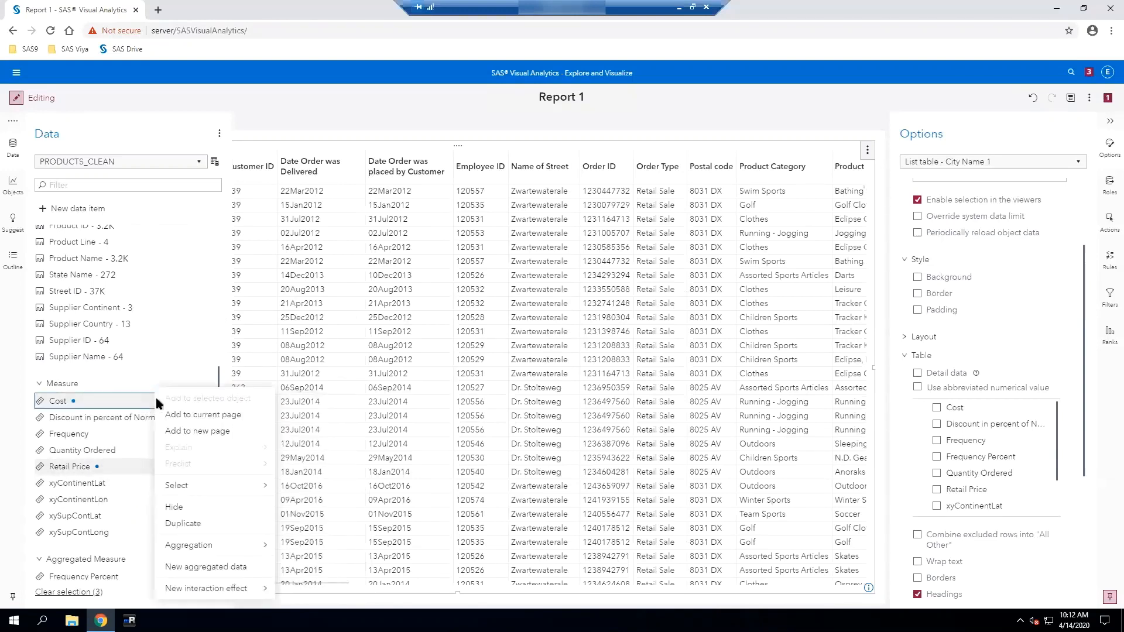
pyautogui.click(197, 434)
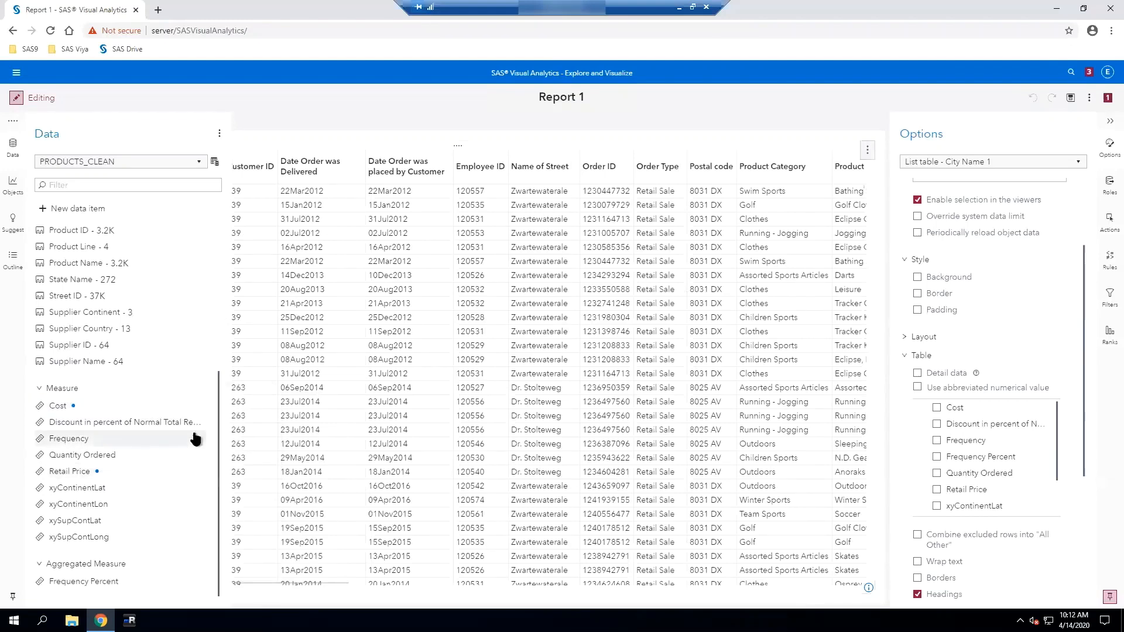
pyautogui.click(391, 212)
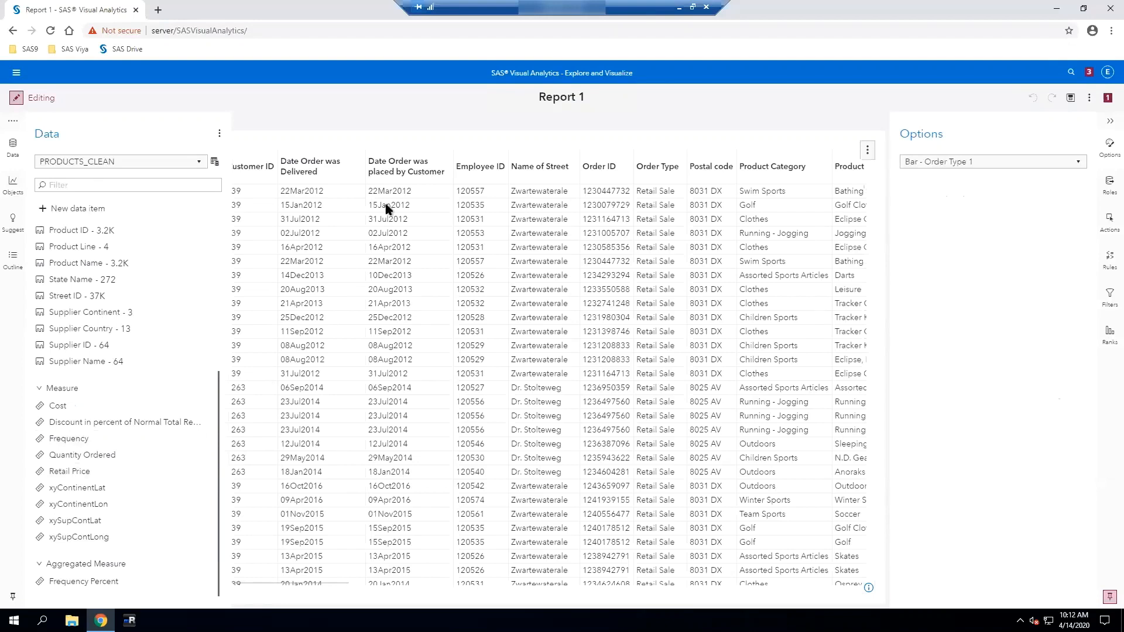
pyautogui.click(348, 137)
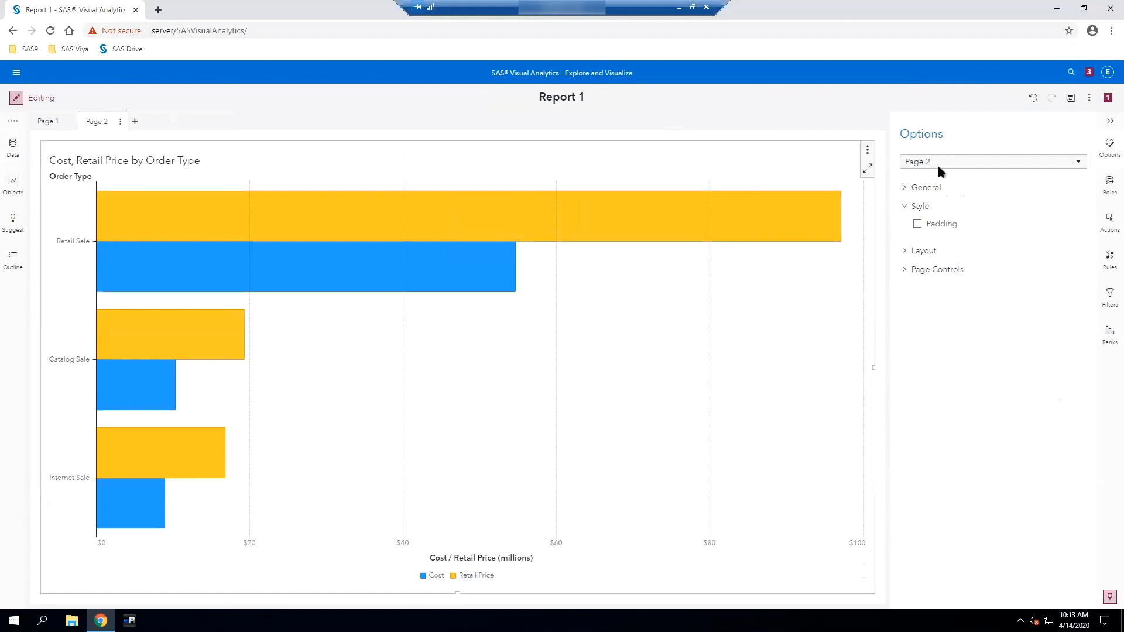
# - Name the bar chart object "Cost and Retail Price by Order Type" and set its title option to No title
pyautogui.click(976, 155)
pyautogui.click(974, 176)
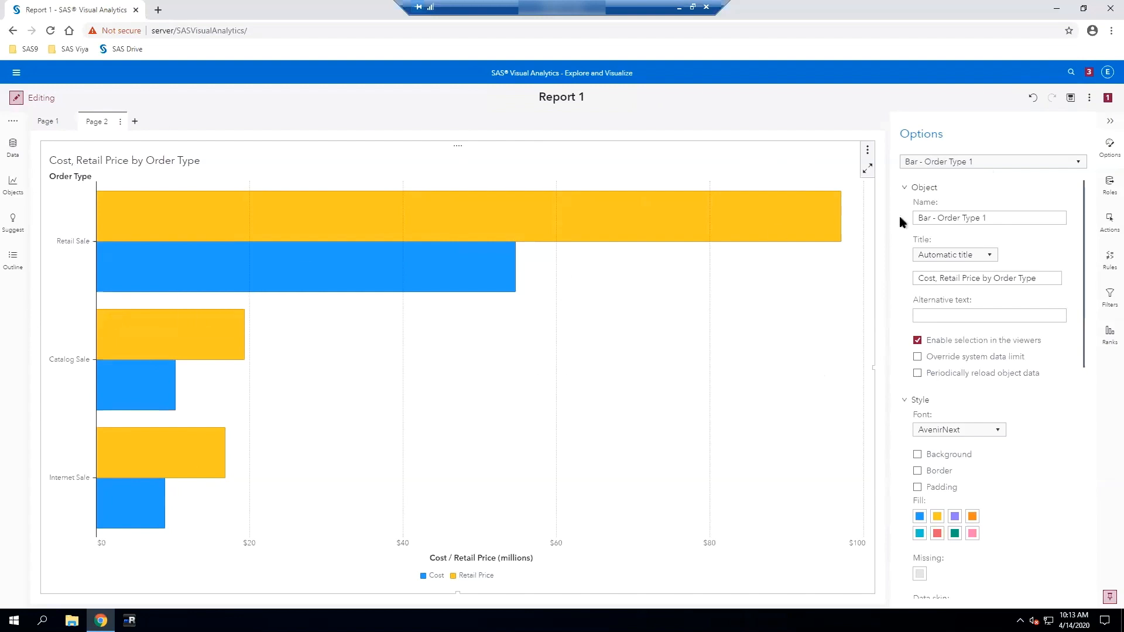
pyautogui.click(996, 217)
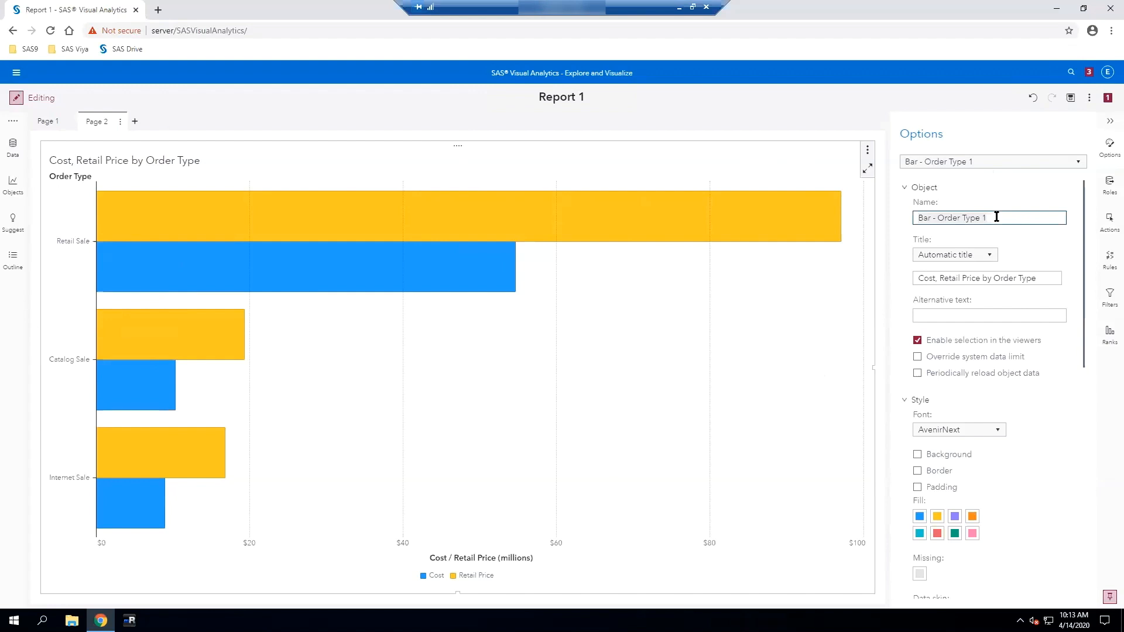
pyautogui.hotkey('ctrl', 'a')
pyautogui.write('Cost and Retail Price by Order Type')
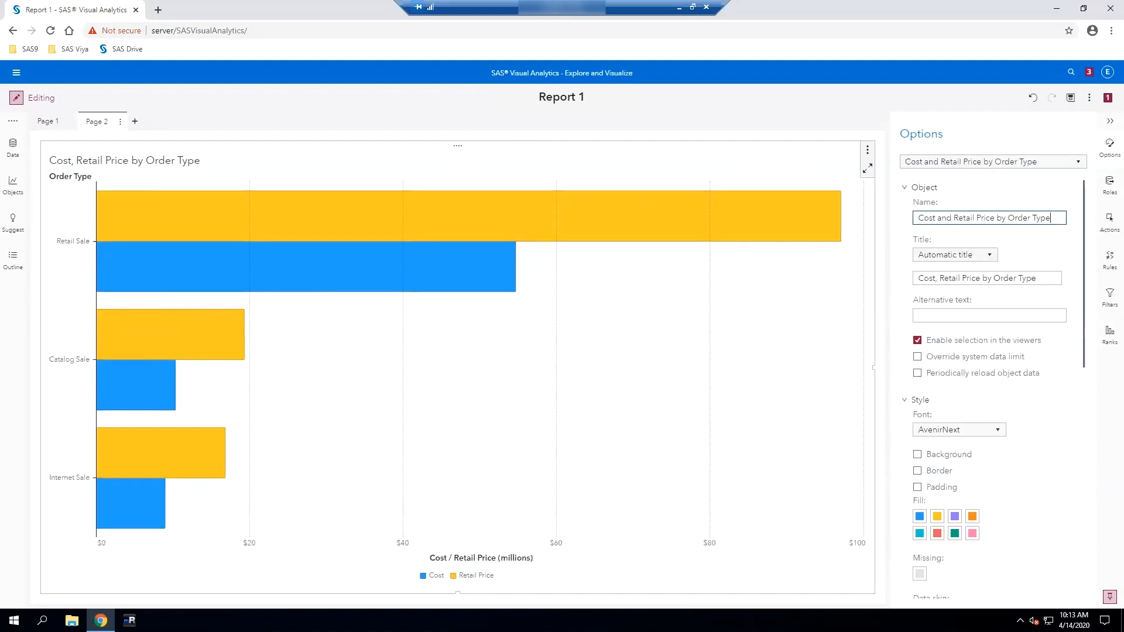
pyautogui.click(992, 259)
pyautogui.click(937, 298)
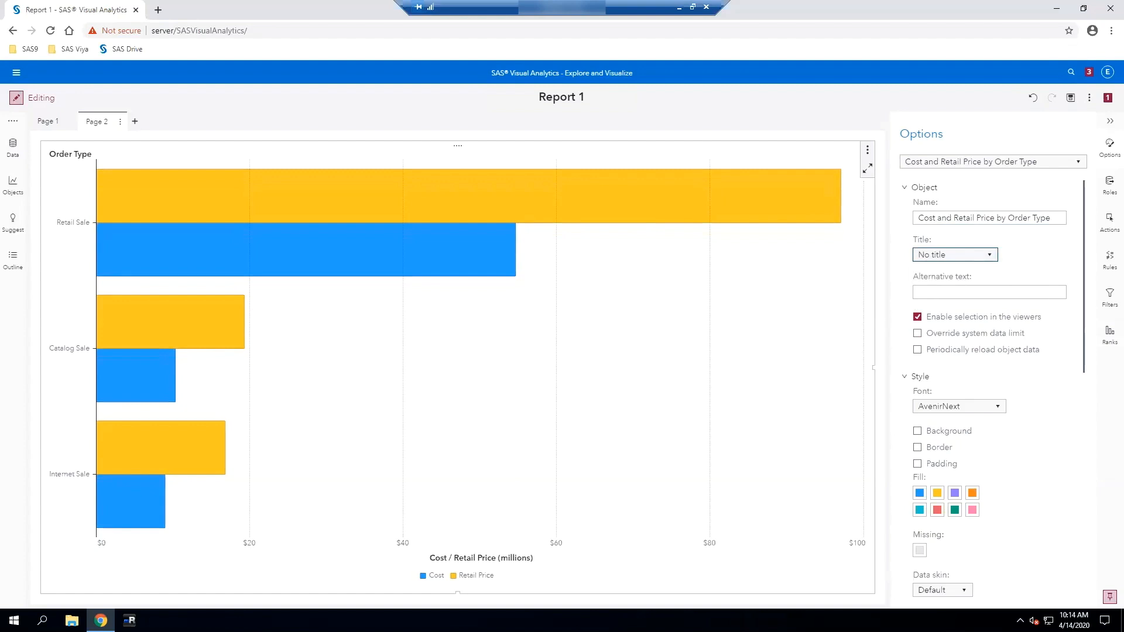
# - Add Frequency to the bar chart's data tip values
pyautogui.click(1107, 186)
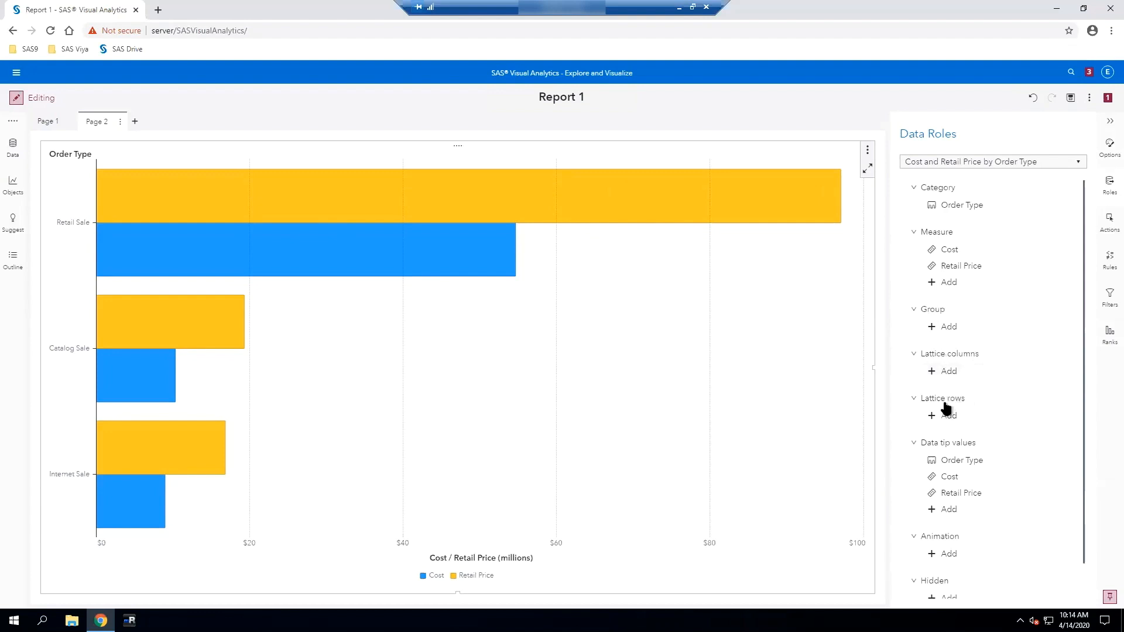
pyautogui.scroll(-1, 999, 442)
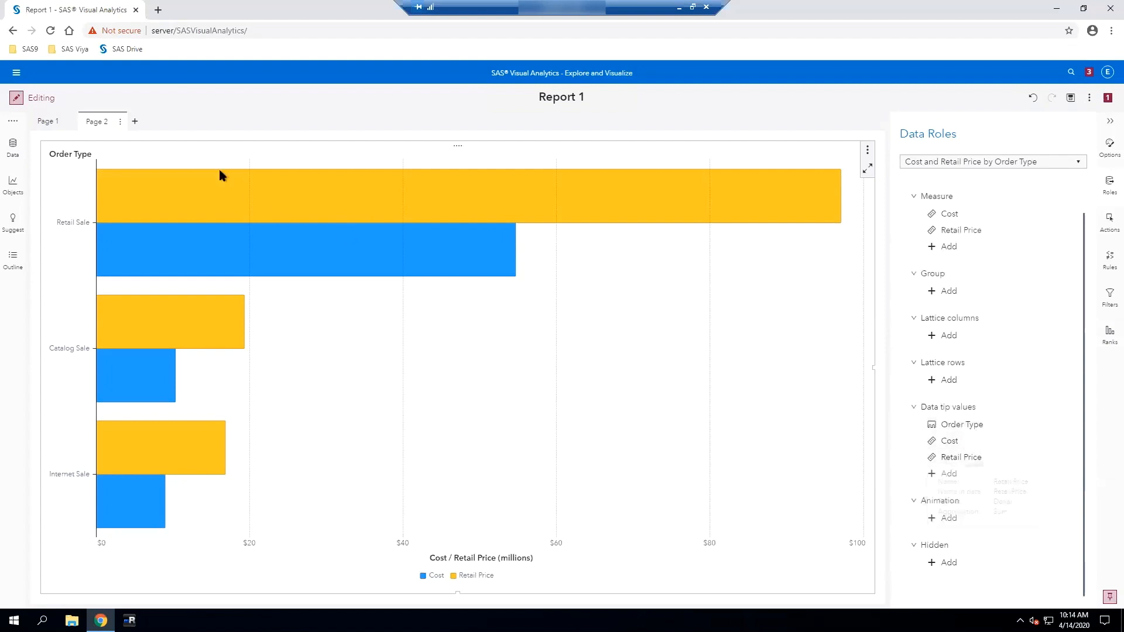
pyautogui.click(294, 205)
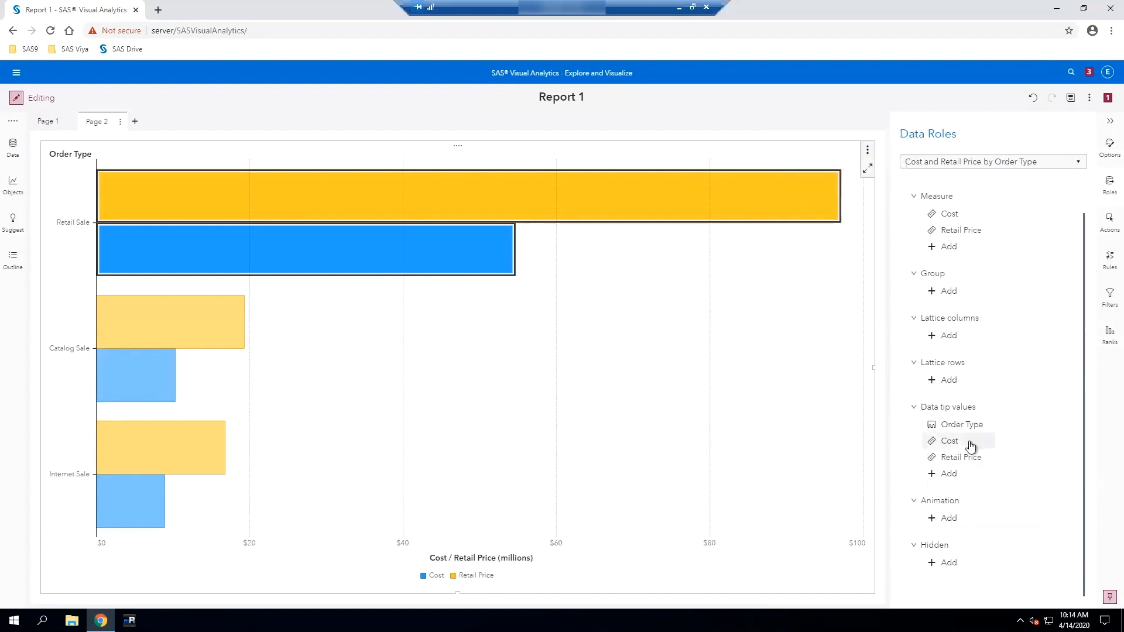
pyautogui.click(940, 473)
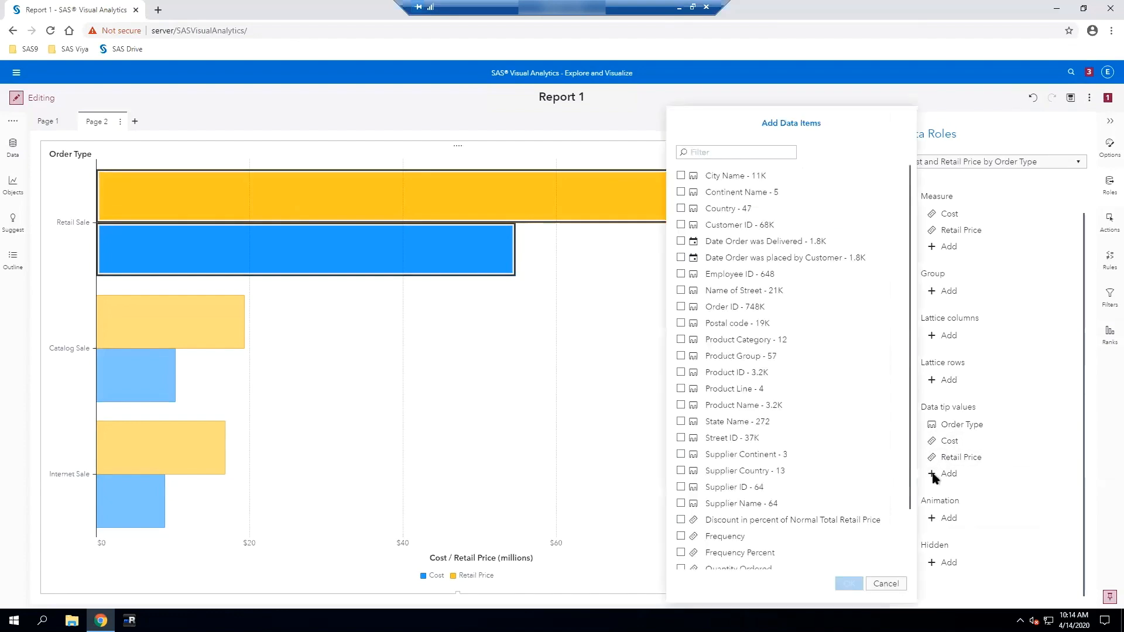
pyautogui.scroll(-3, 821, 465)
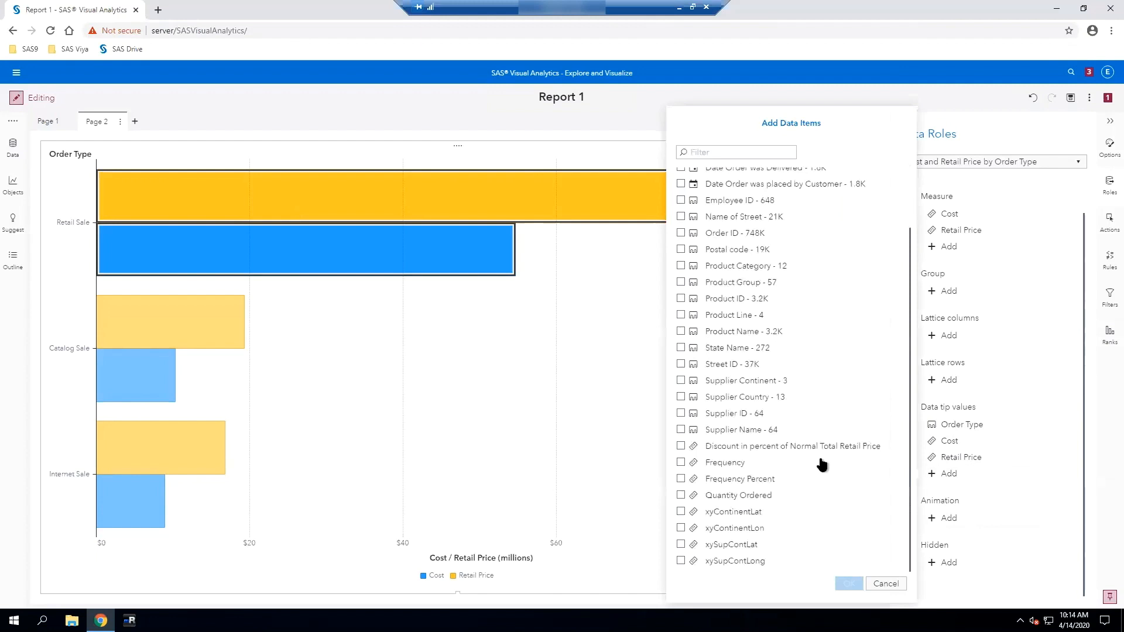
pyautogui.click(681, 464)
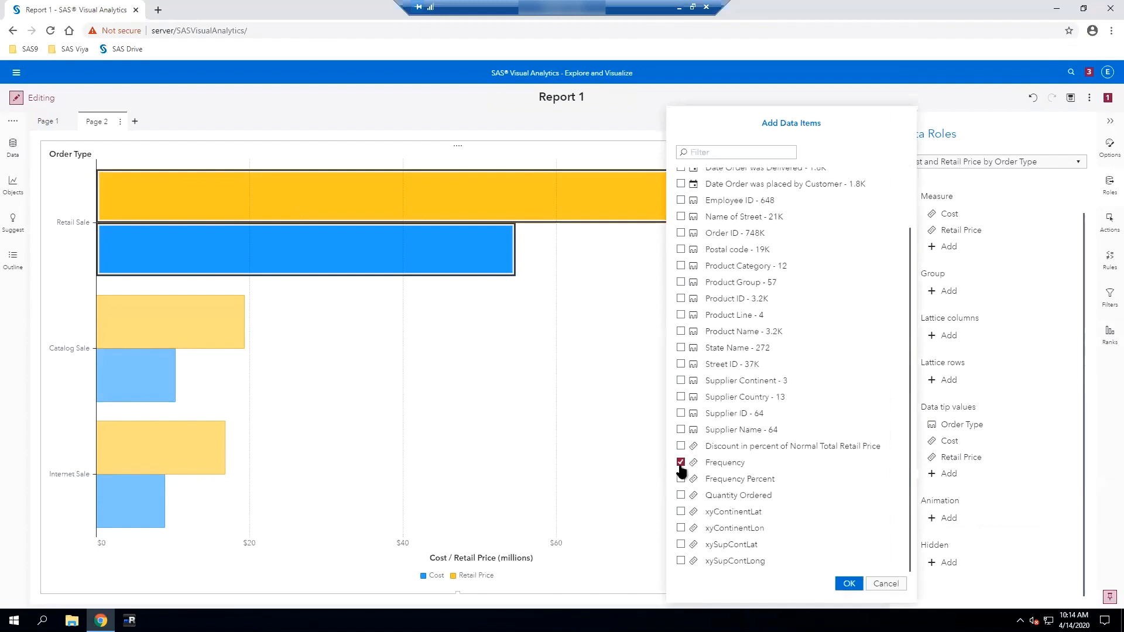
pyautogui.click(849, 584)
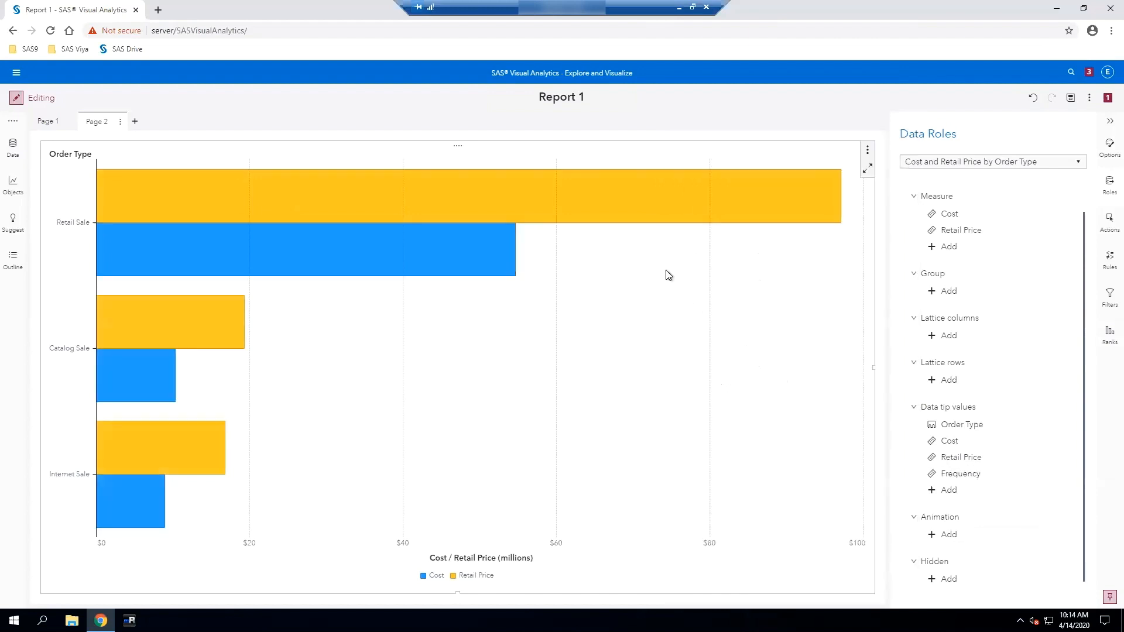
# - Inspect the data tip of the Retail Sale bars and review the chart's remaining data roles
pyautogui.click(619, 194)
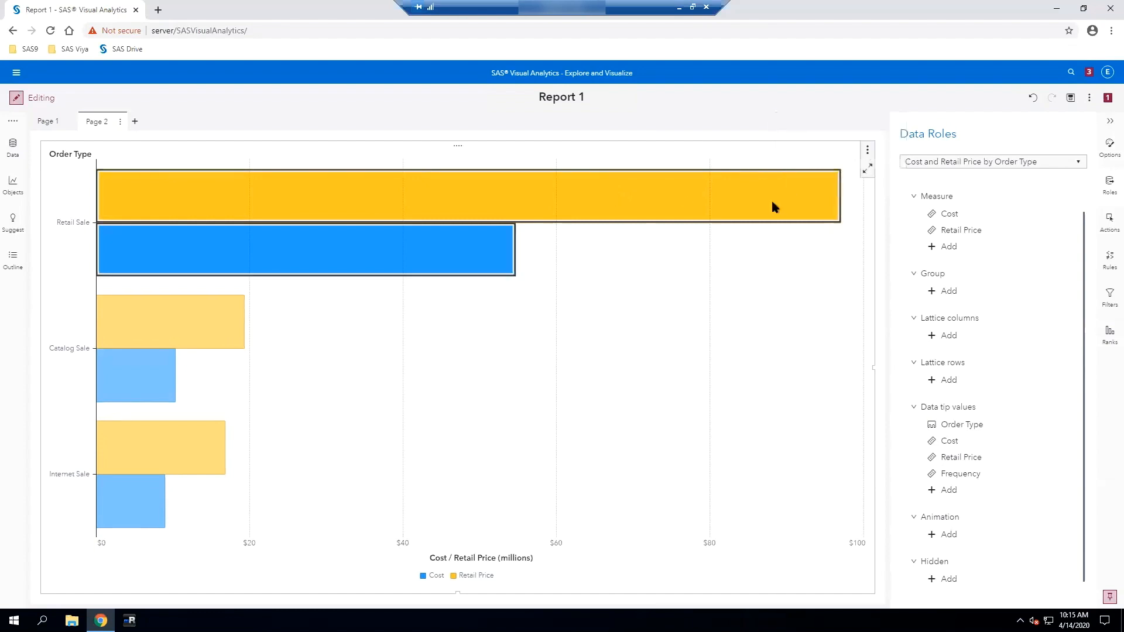
pyautogui.moveTo(762, 212)
pyautogui.moveTo(648, 193)
pyautogui.scroll(-1, 1001, 534)
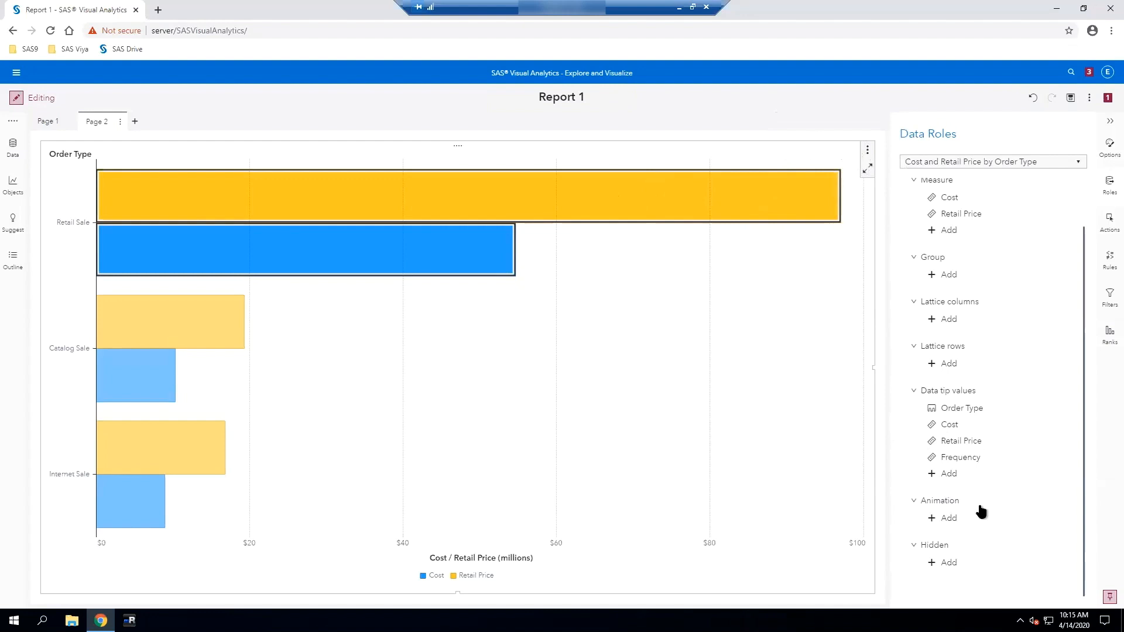
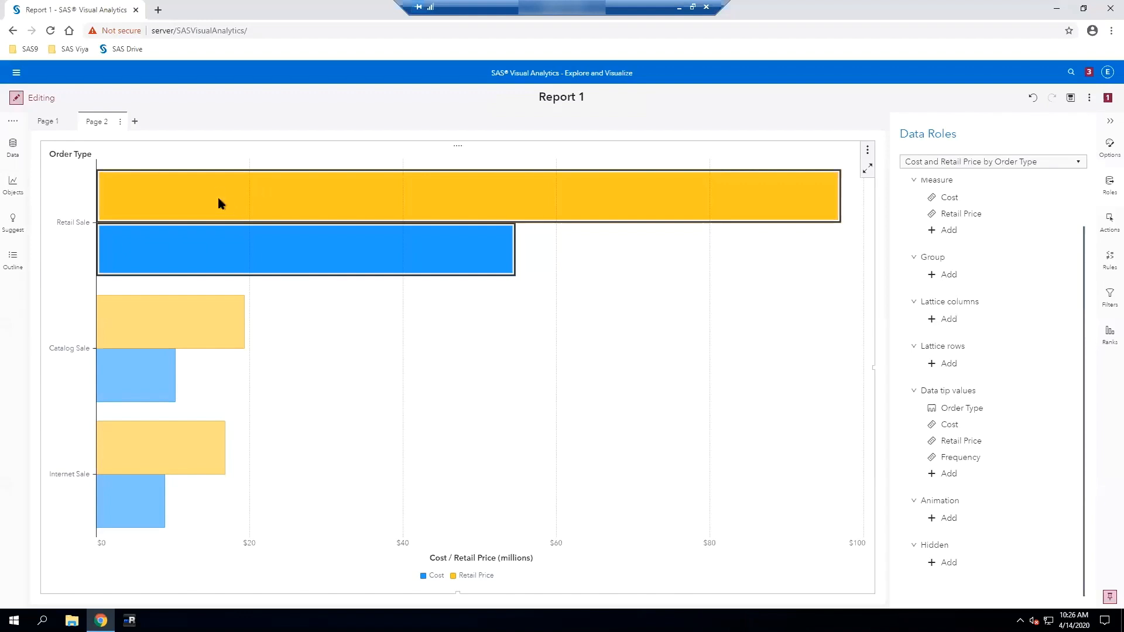
# - Add a third page to the report and select the Supplier Continent and Continent Name data items
pyautogui.click(134, 121)
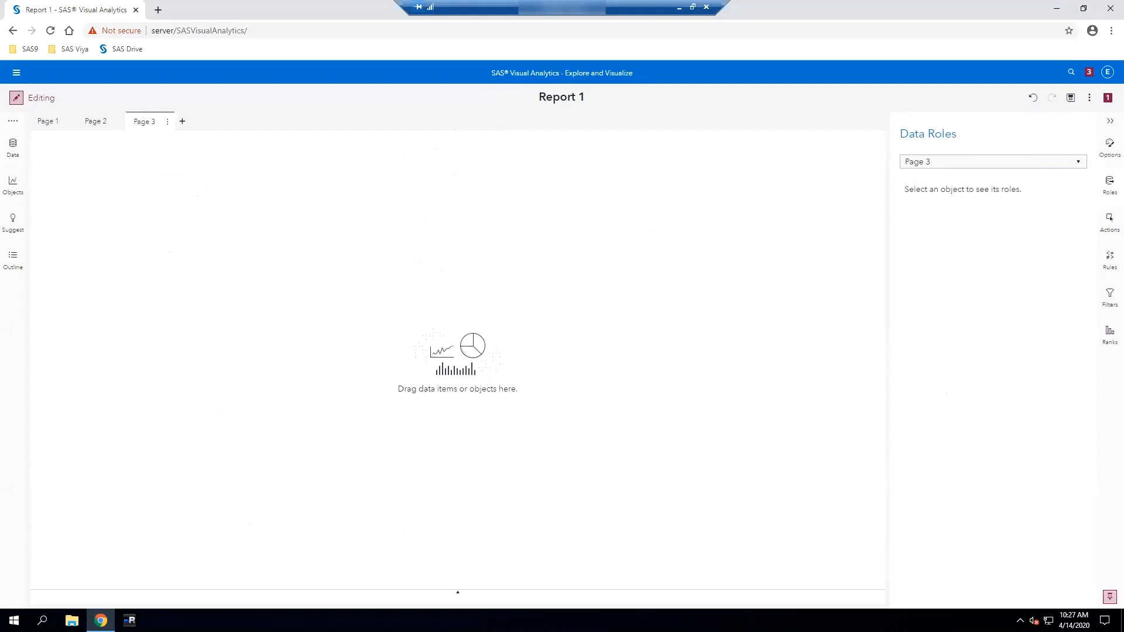
pyautogui.click(17, 154)
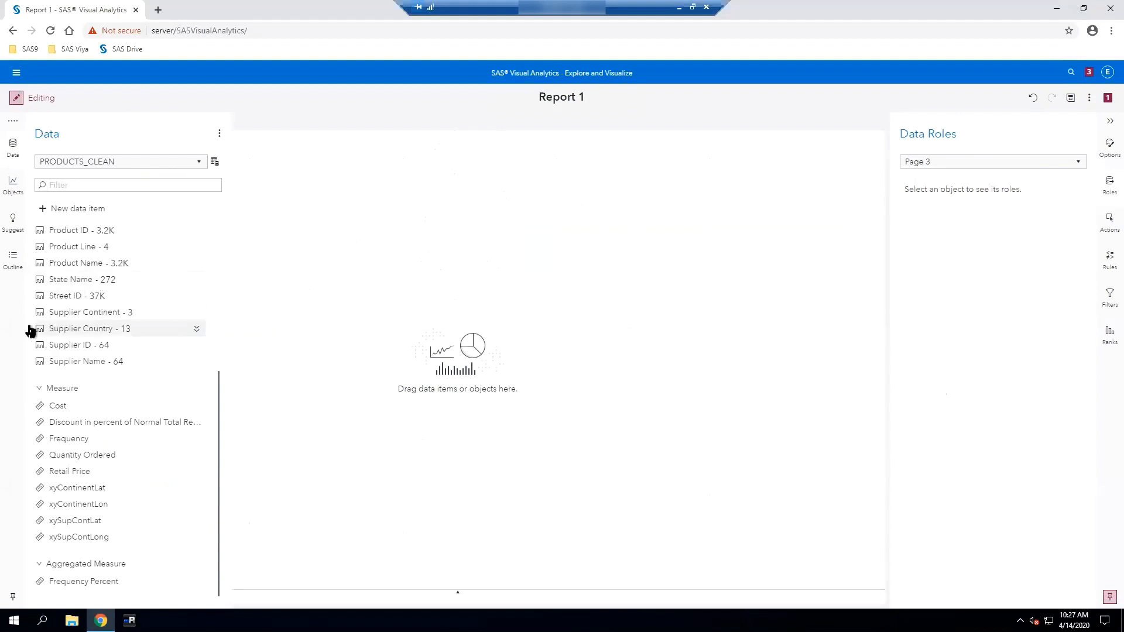
pyautogui.click(115, 318)
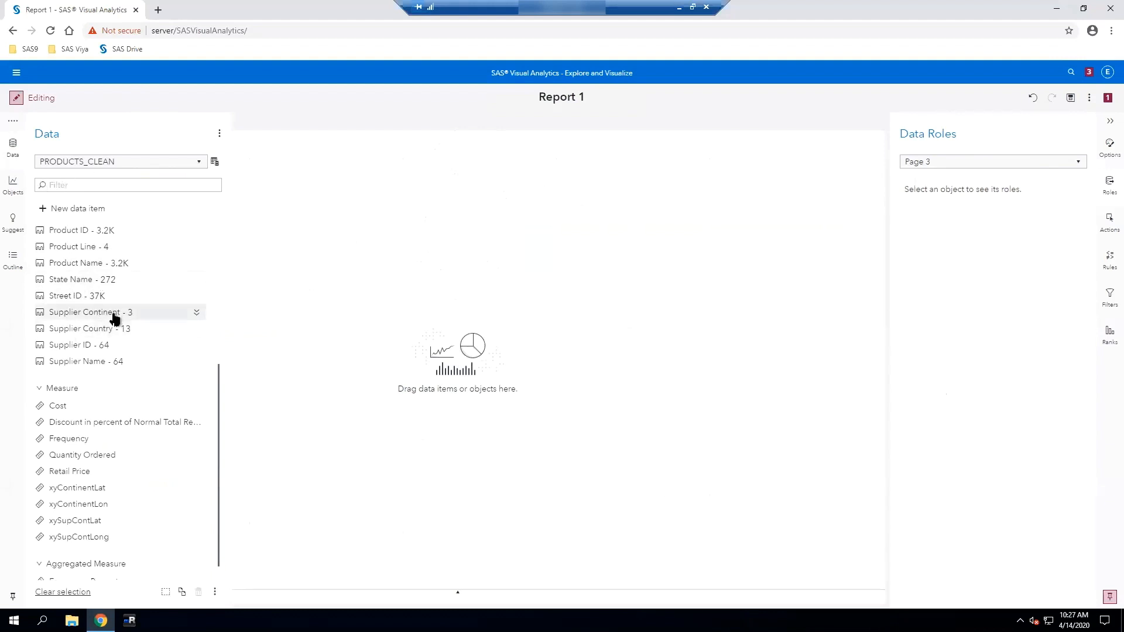
pyautogui.scroll(4, 214, 399)
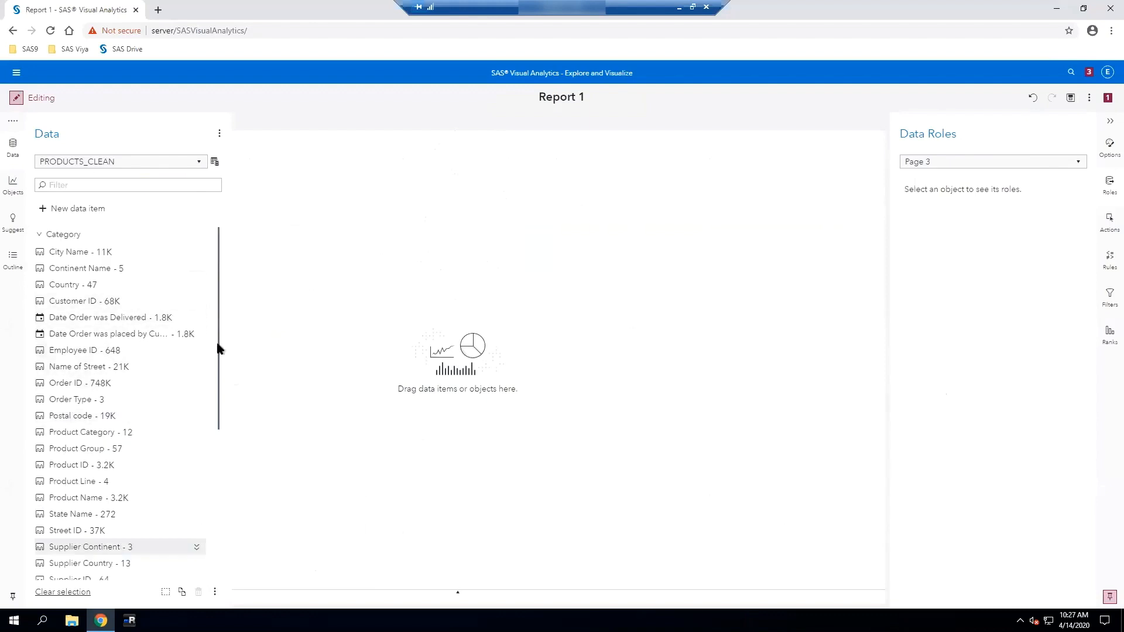
pyautogui.keyDown('ctrl'); pyautogui.click(111, 268); pyautogui.keyUp('ctrl')
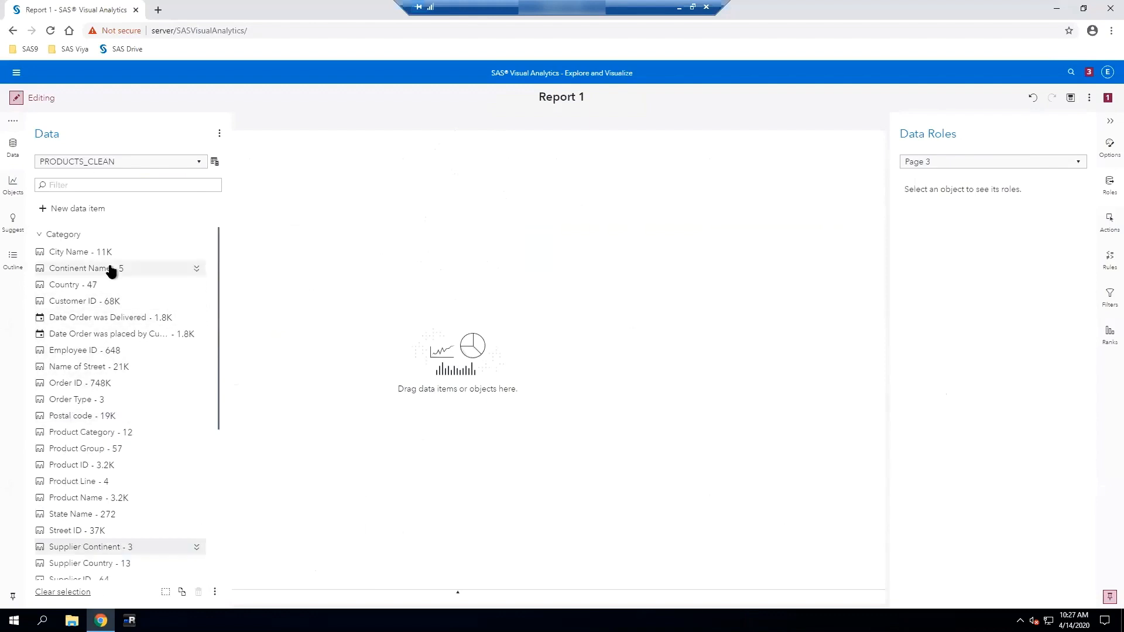
# - Reclassify the Continent Name data item as Geography, using latitude and longitude in data as its geography data
pyautogui.click(196, 270)
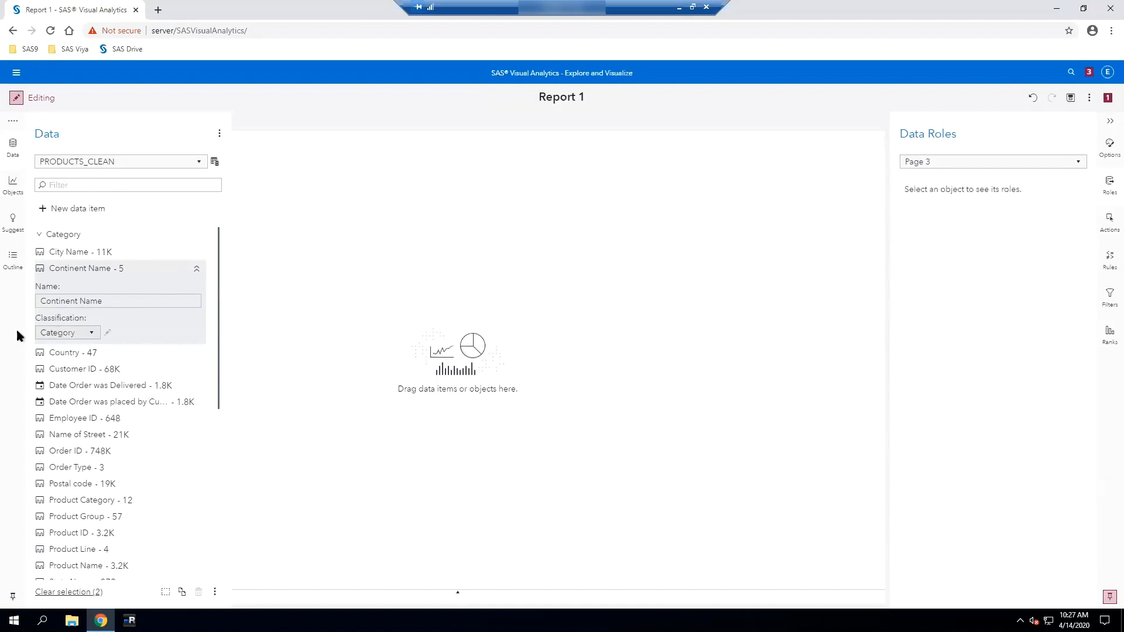
pyautogui.click(92, 334)
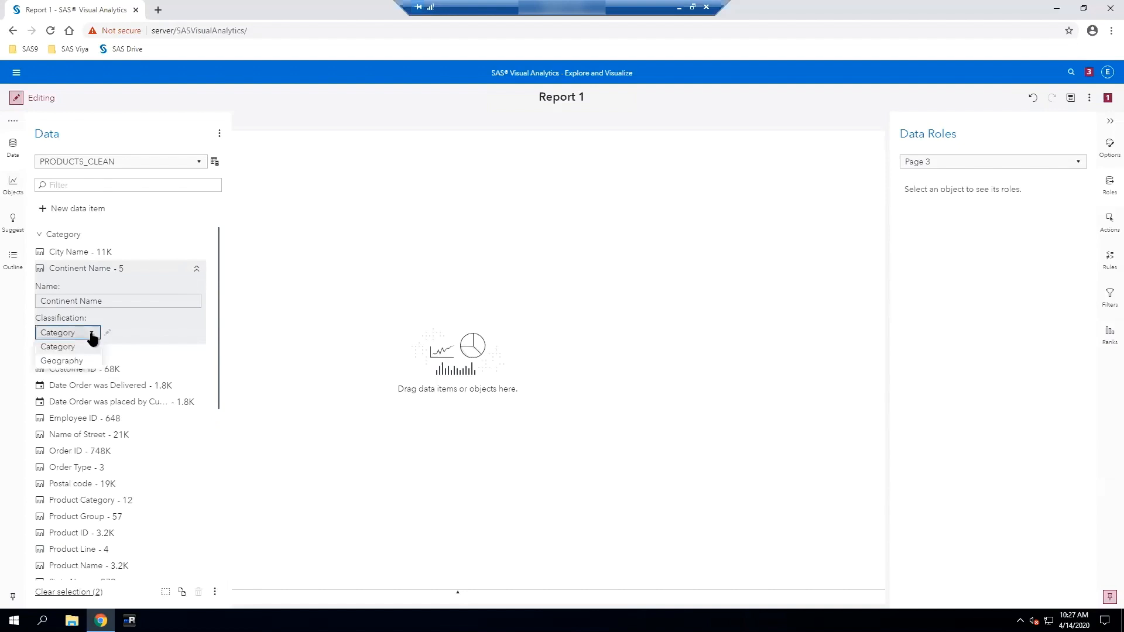
pyautogui.click(64, 361)
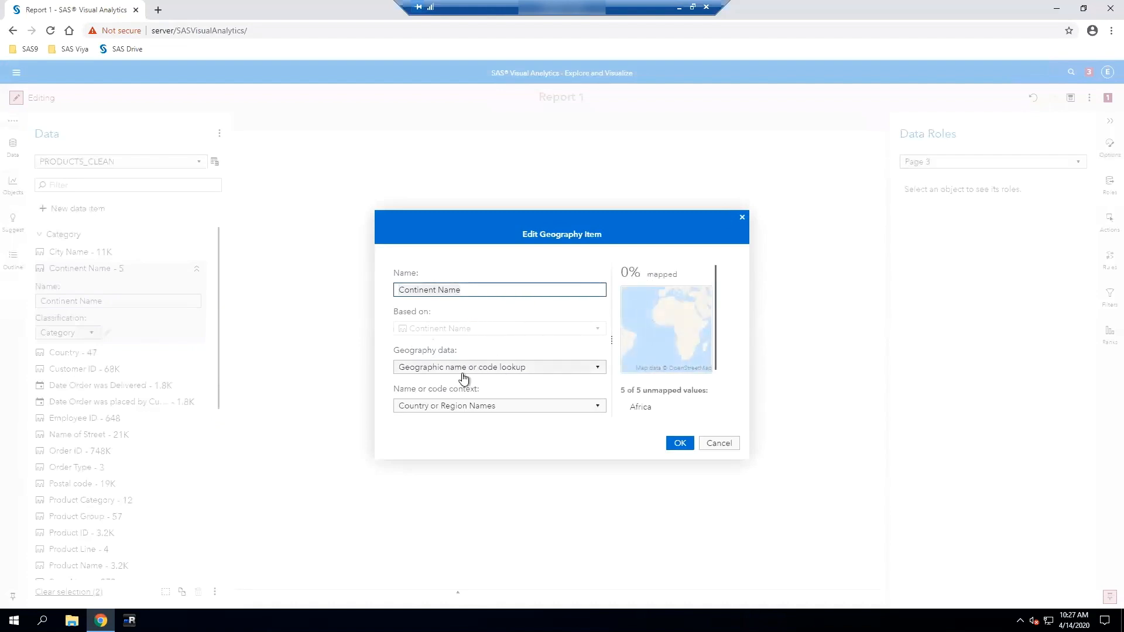
pyautogui.click(596, 367)
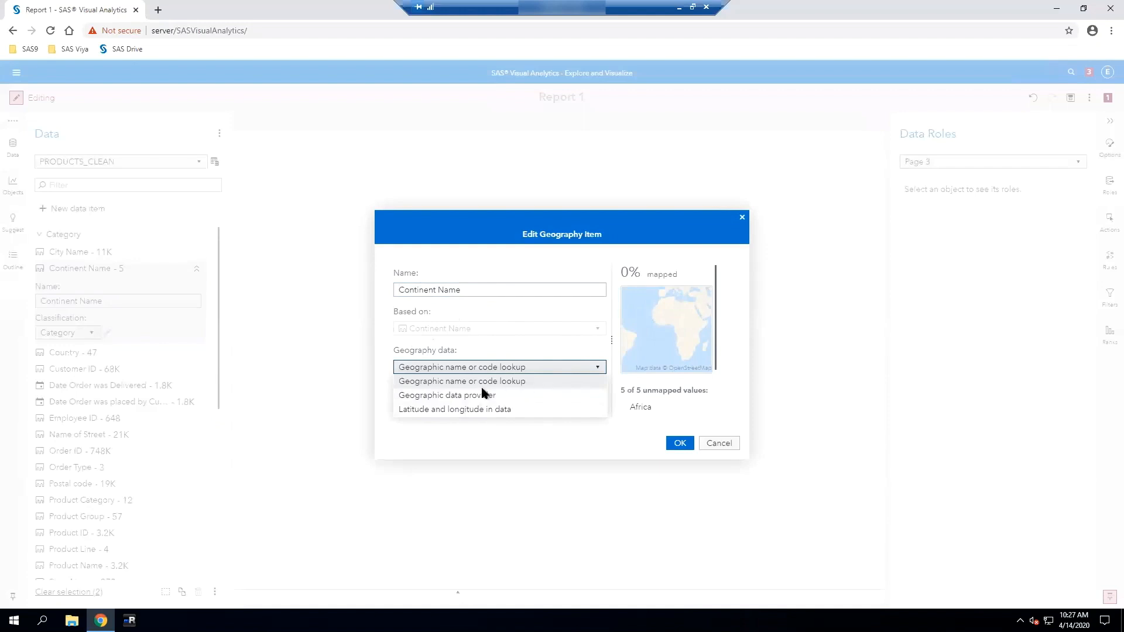
pyautogui.click(456, 410)
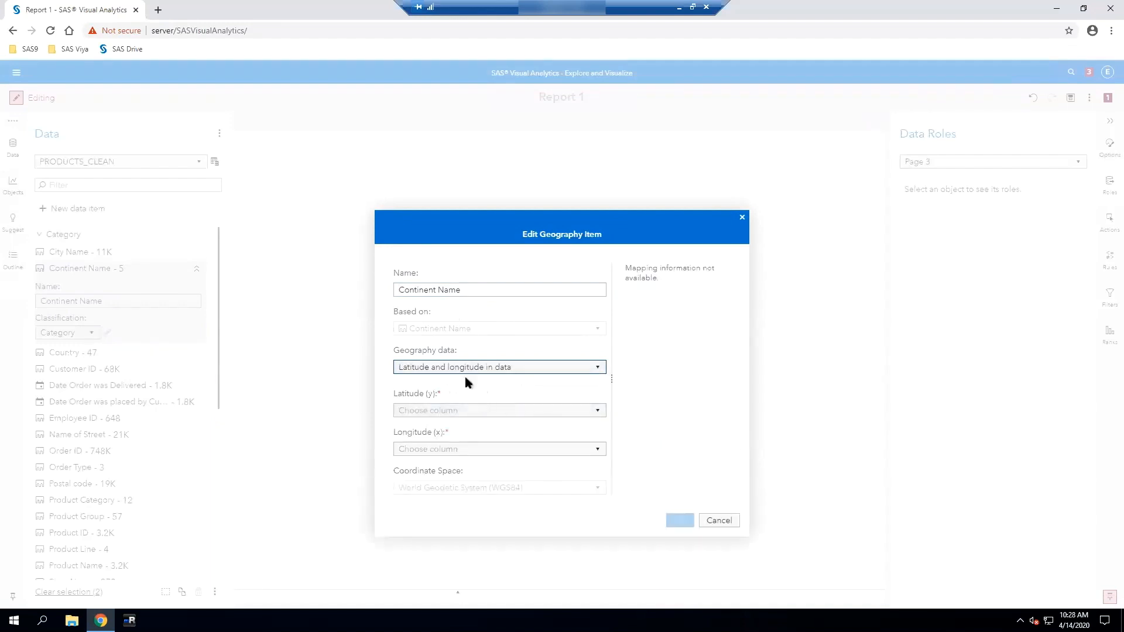
# - Assign xyContinentLat as the latitude and xyContinentLon as the longitude of the Continent Name geography item and accept it
pyautogui.click(596, 413)
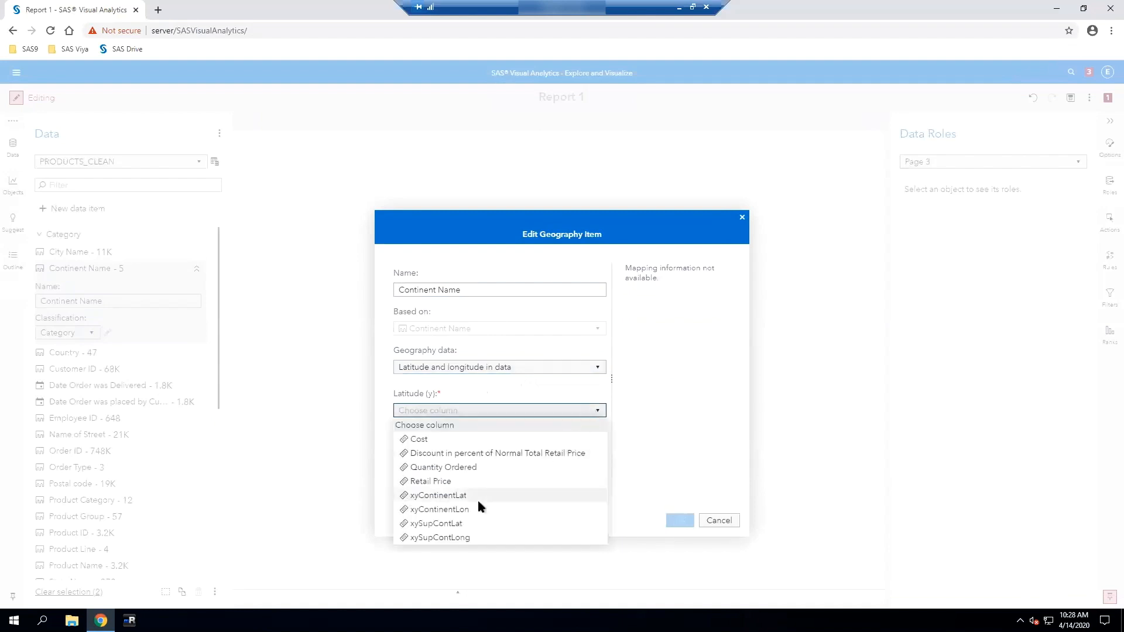
pyautogui.click(444, 497)
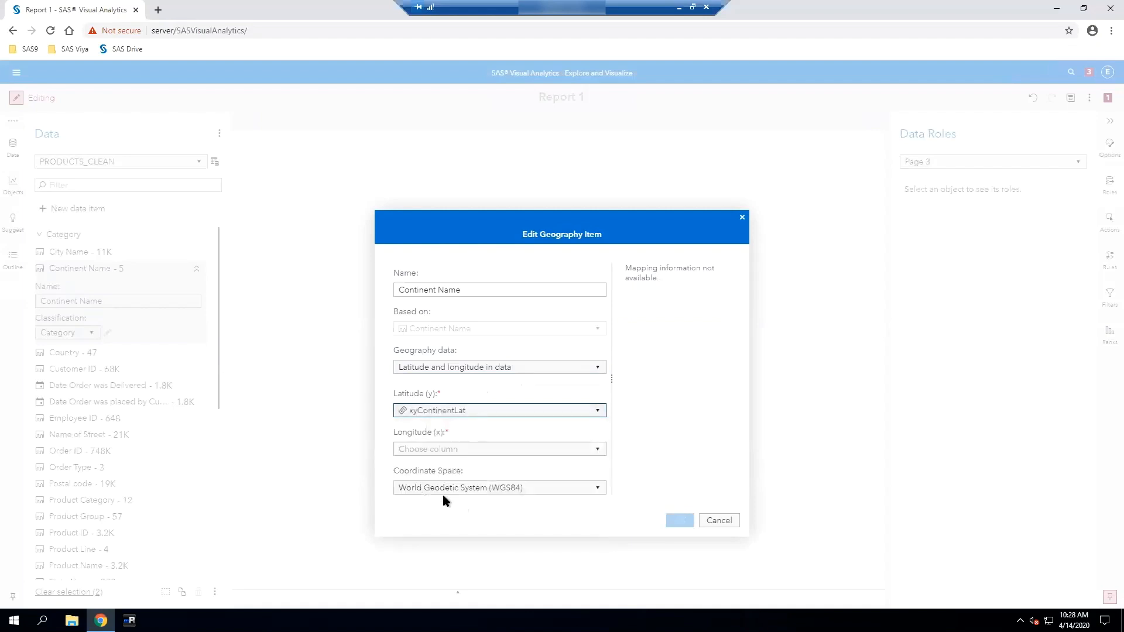
pyautogui.click(599, 452)
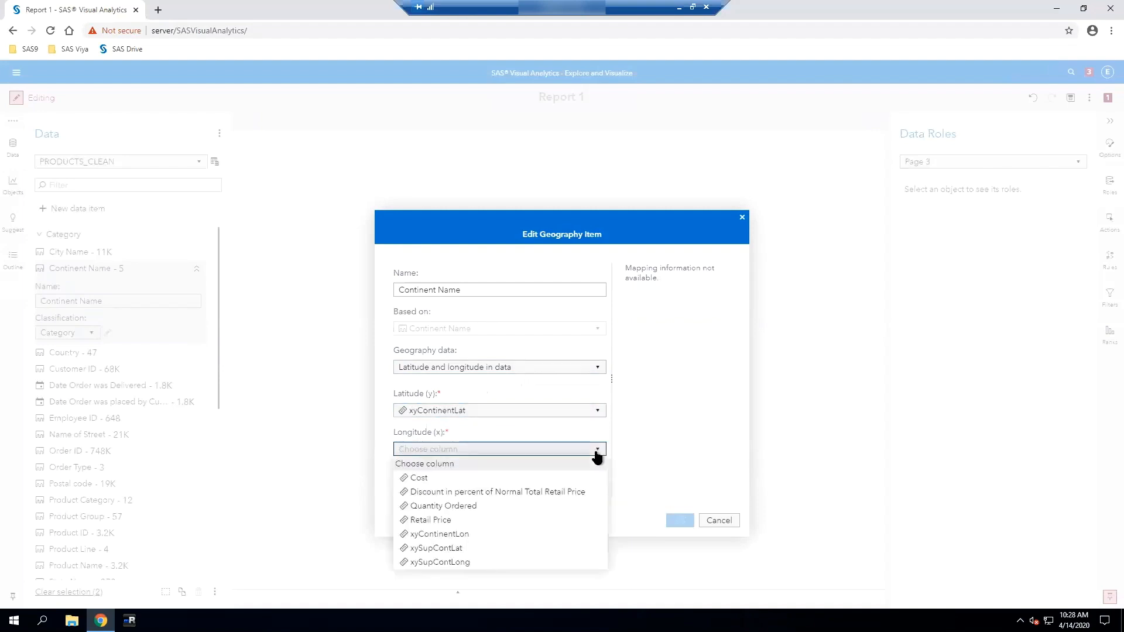
pyautogui.click(455, 535)
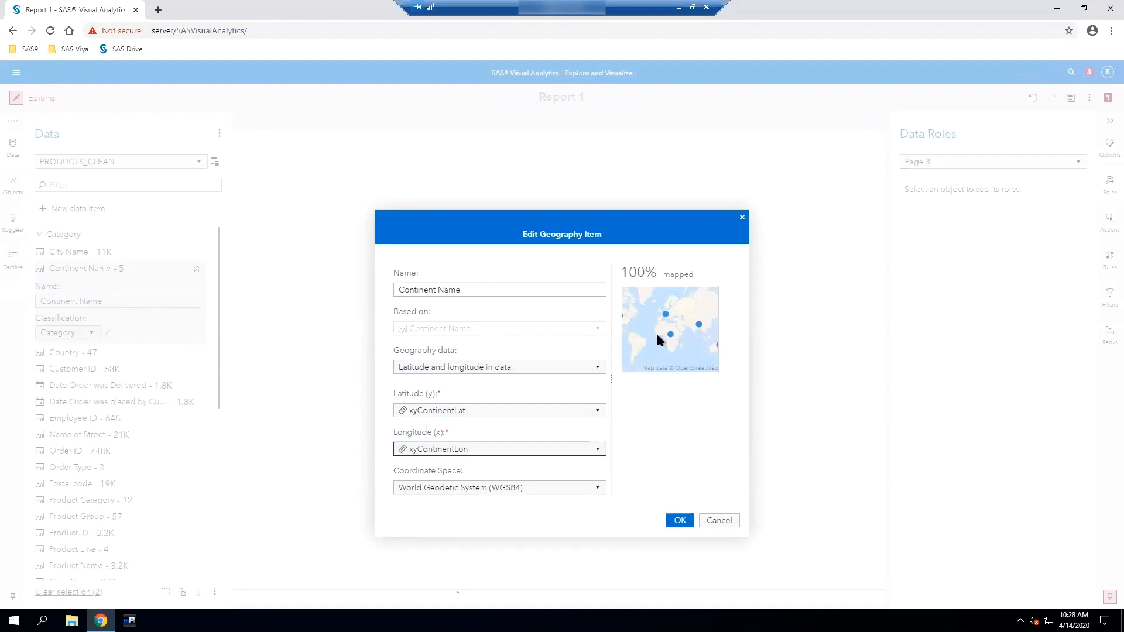
pyautogui.click(676, 522)
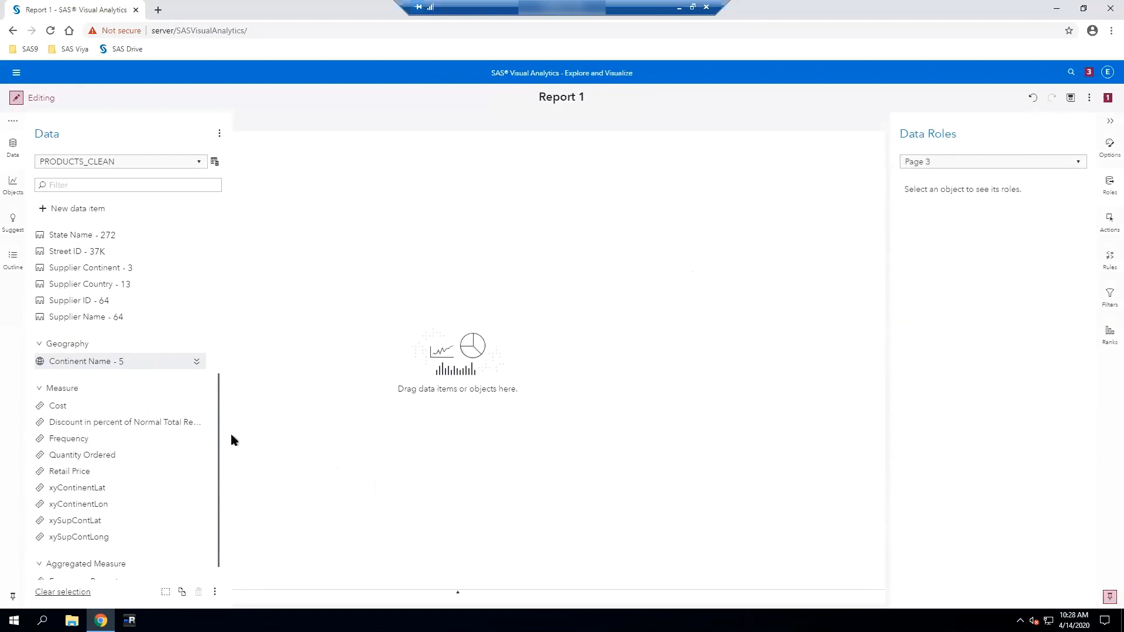
# - Reclassify the Country data item as Geography, using the geographic name lookup with Country or Region Names as context
pyautogui.moveTo(218, 376); pyautogui.dragTo(213, 241)
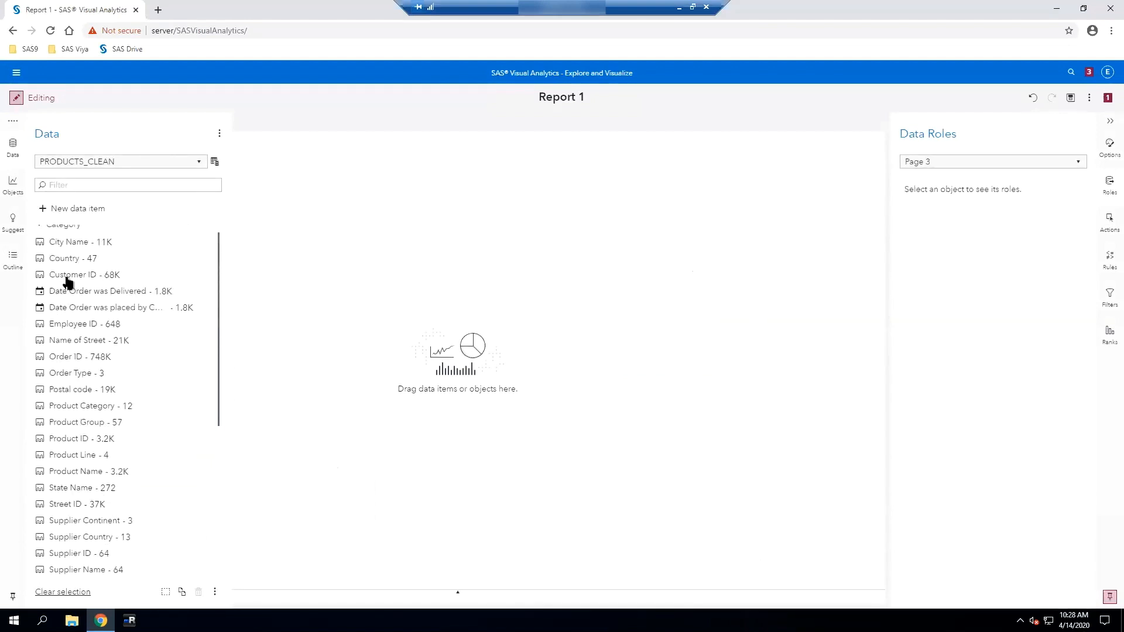
pyautogui.click(89, 267)
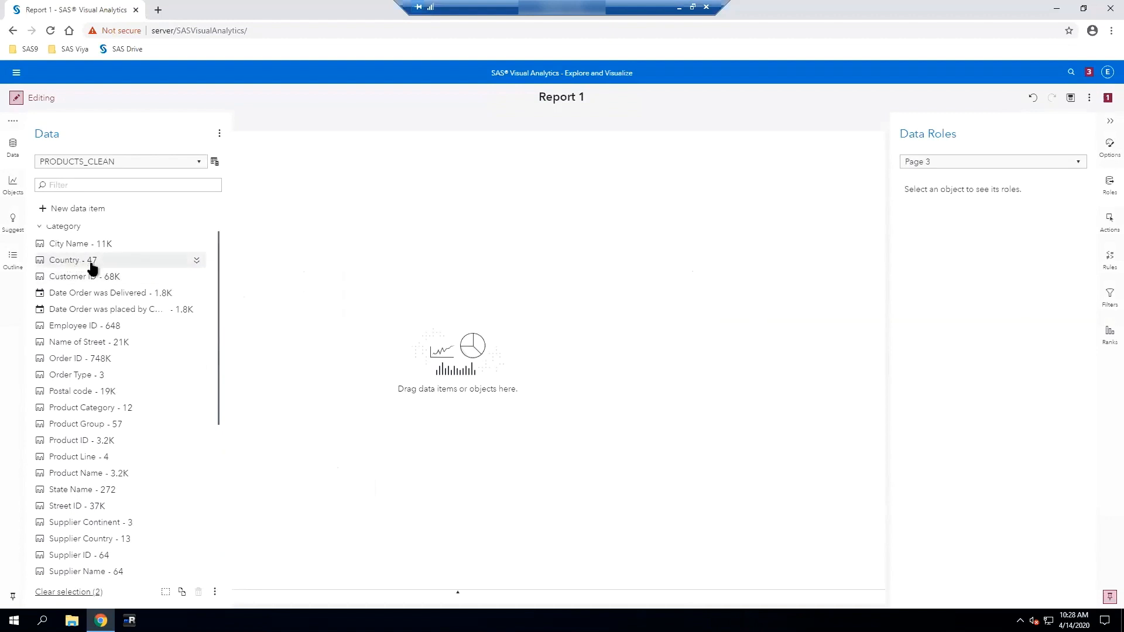
pyautogui.click(196, 261)
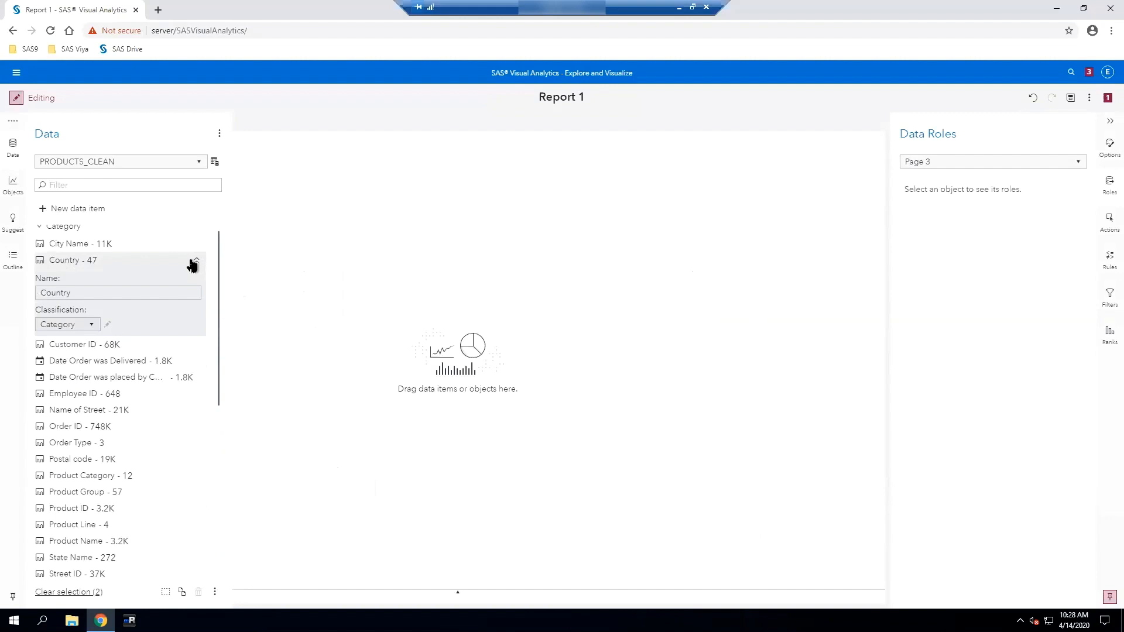
pyautogui.click(92, 326)
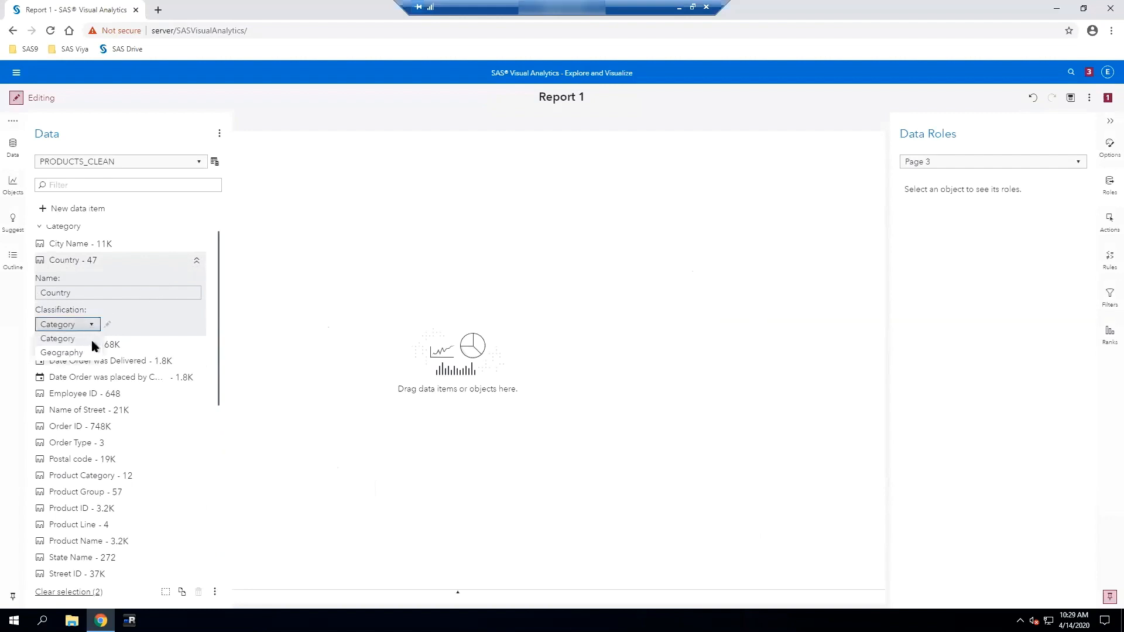
pyautogui.click(62, 353)
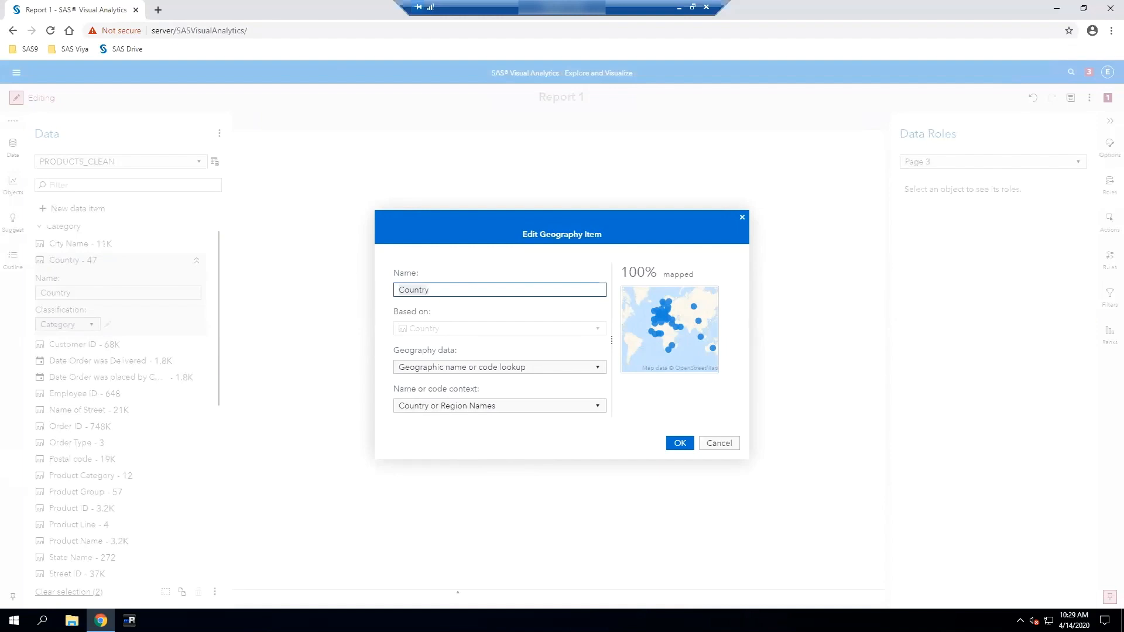
pyautogui.click(597, 407)
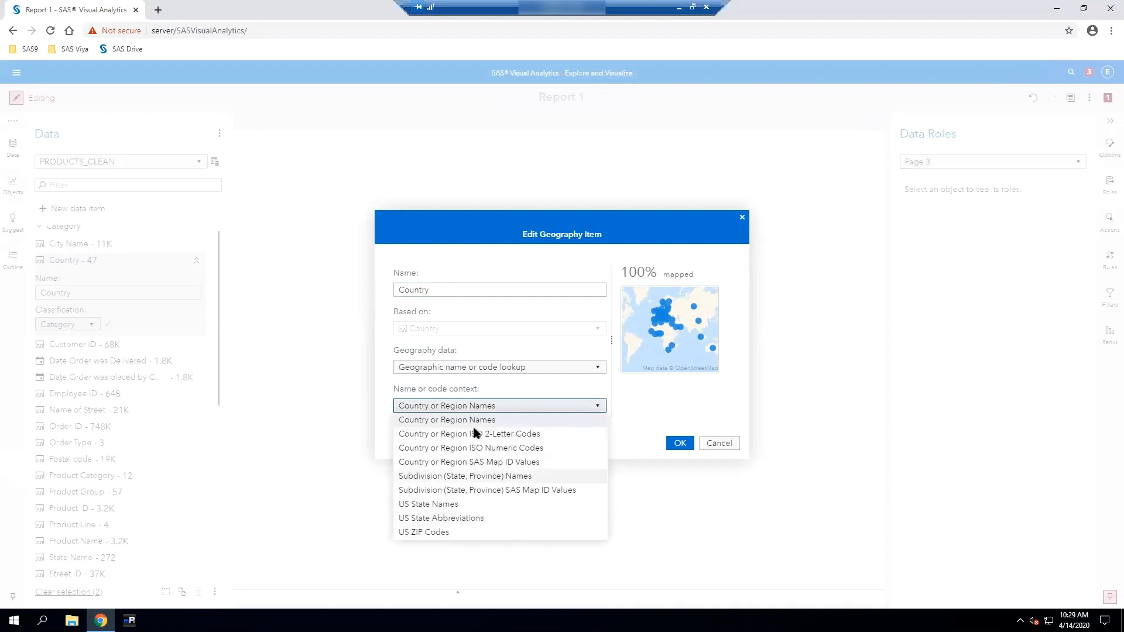
pyautogui.click(523, 416)
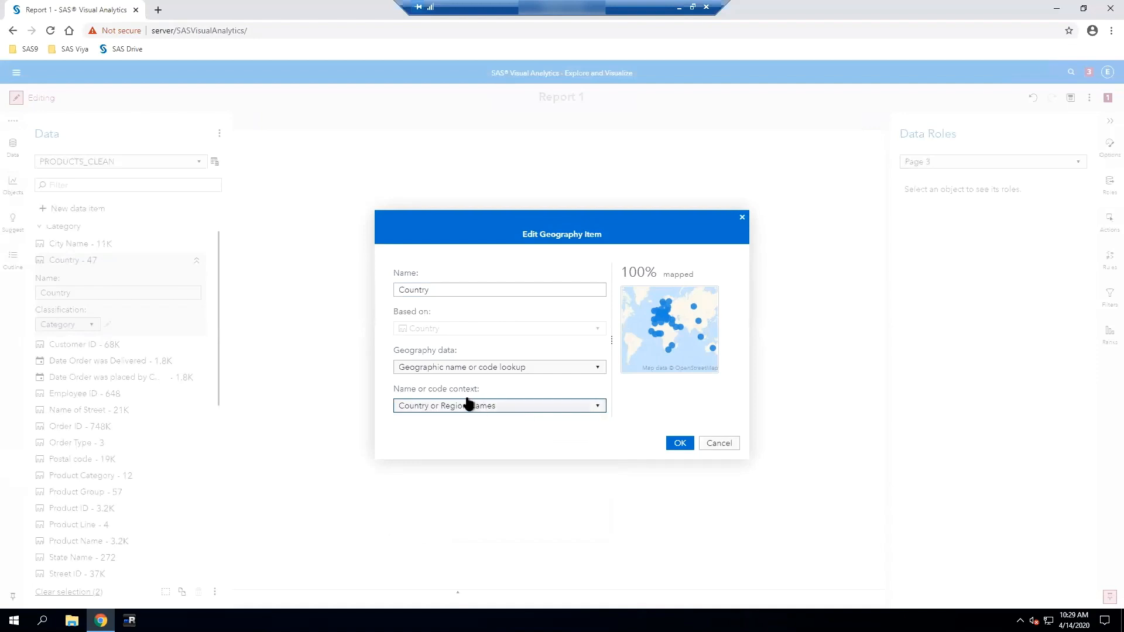
pyautogui.click(684, 444)
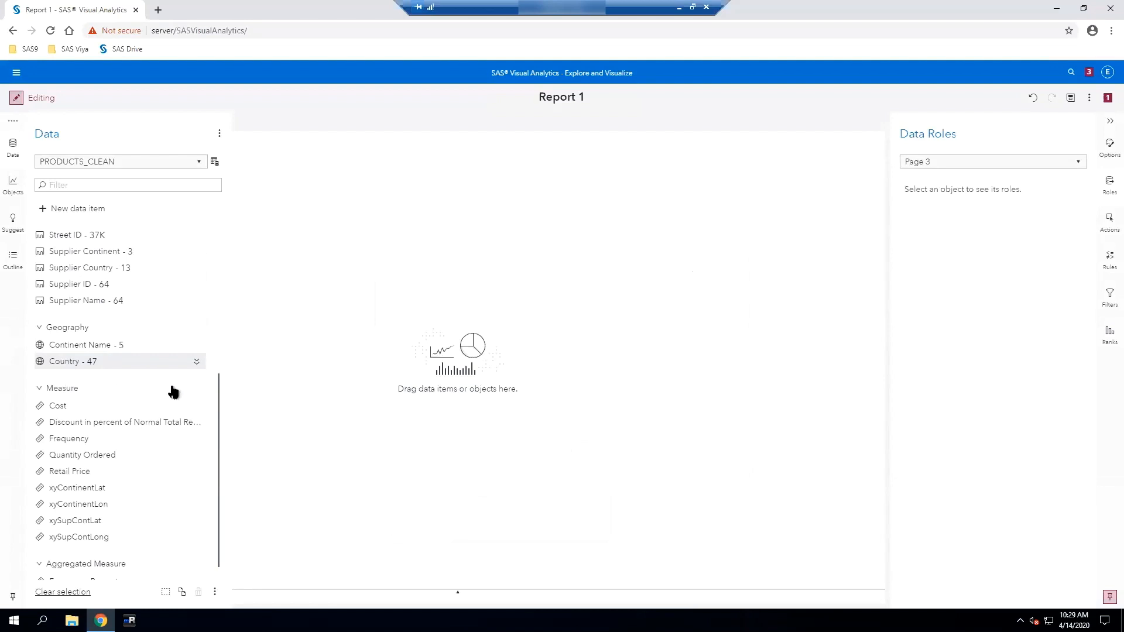
# - Change the classification of the State Name data item to Geography
pyautogui.moveTo(219, 385); pyautogui.dragTo(212, 234)
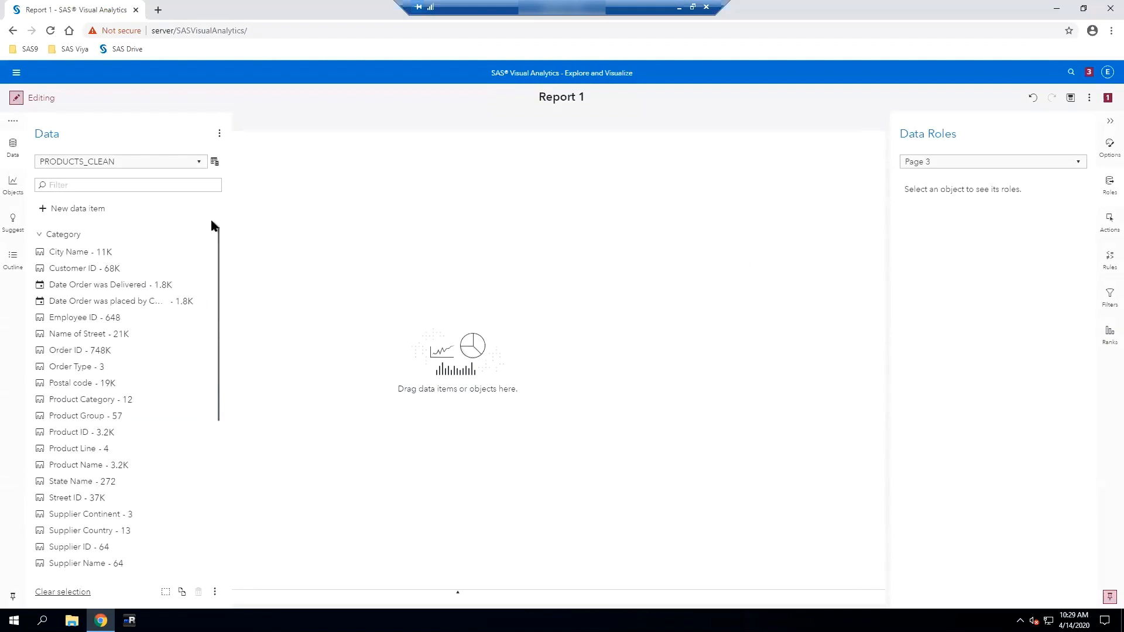
pyautogui.moveTo(217, 250); pyautogui.dragTo(218, 296)
pyautogui.keyDown('ctrl'); pyautogui.click(68, 398); pyautogui.keyUp('ctrl')
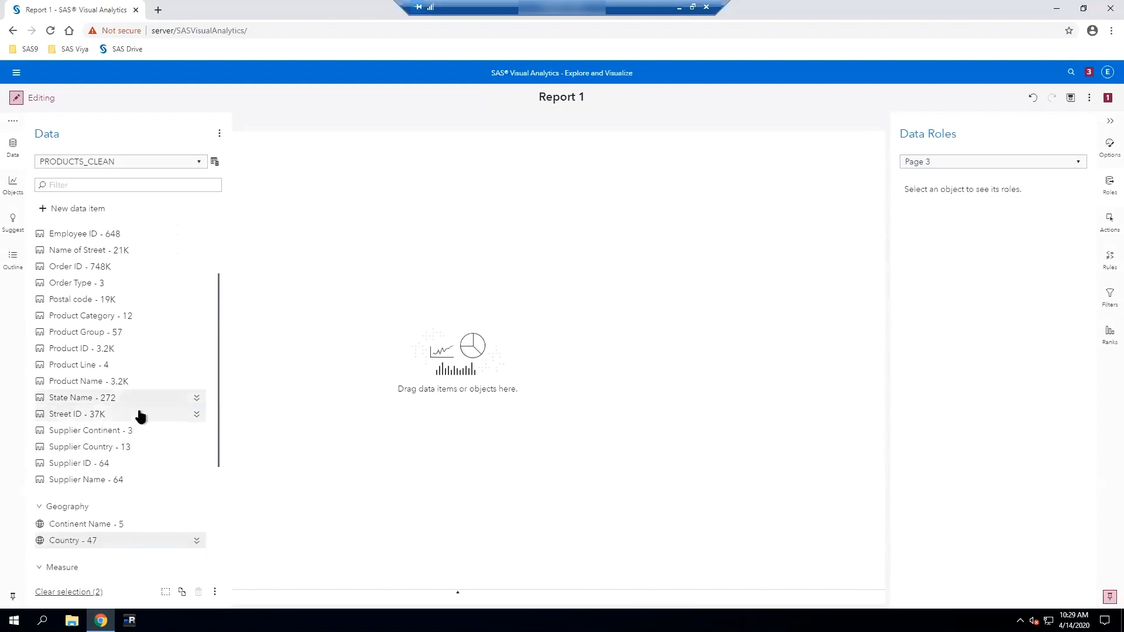
pyautogui.click(196, 399)
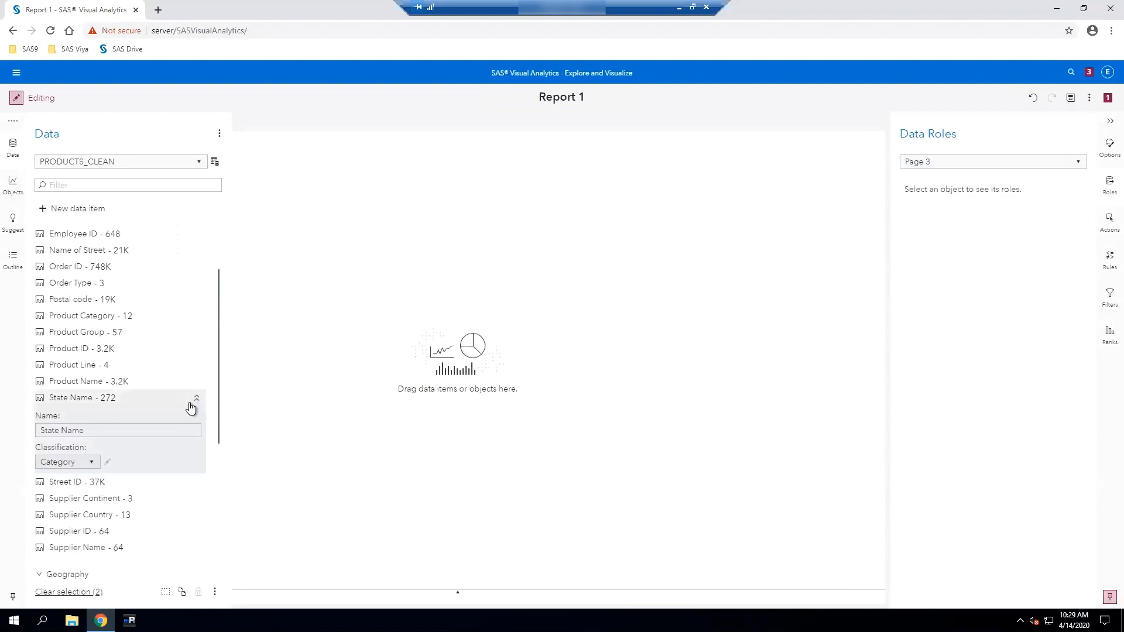
pyautogui.click(91, 464)
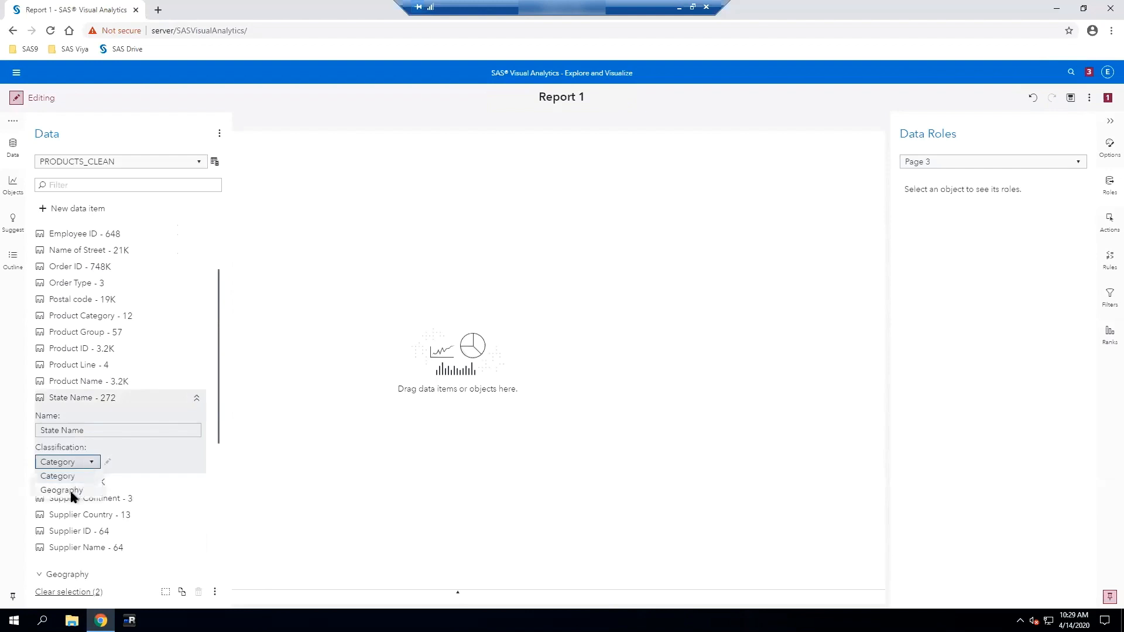
pyautogui.click(67, 491)
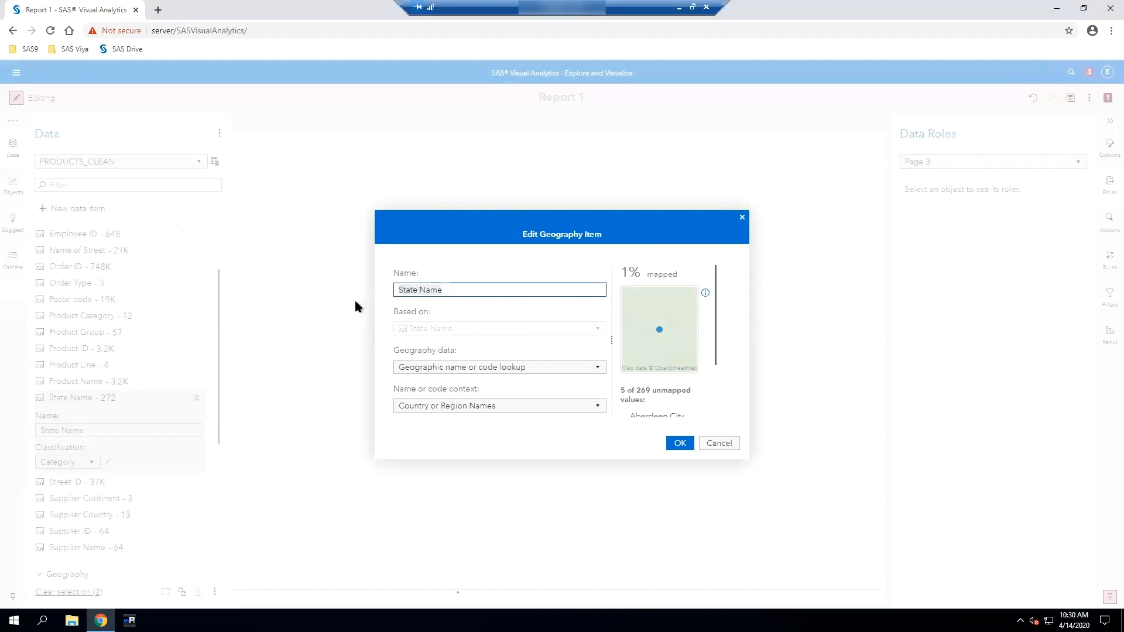
# - Name the state geography item "US State Names" and set its name or code context to US State Names
pyautogui.hotkey('ctrl', 'a')
pyautogui.write('US State Ne')
pyautogui.press('BackSpace')
pyautogui.press('BackSpace')
pyautogui.write('ames')
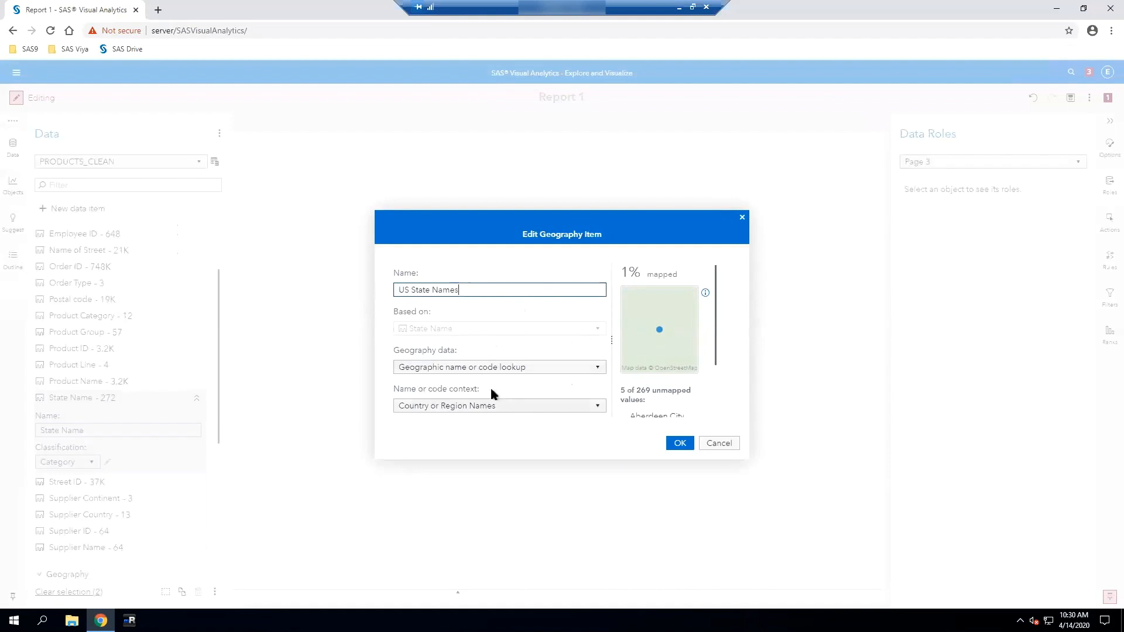
pyautogui.click(596, 414)
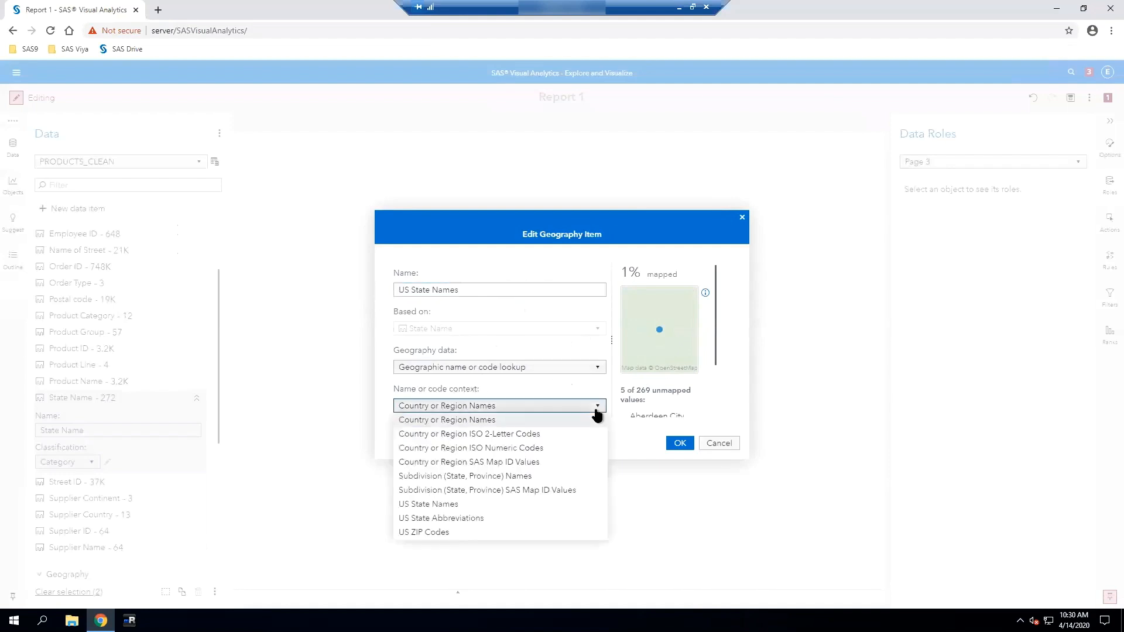
pyautogui.click(437, 505)
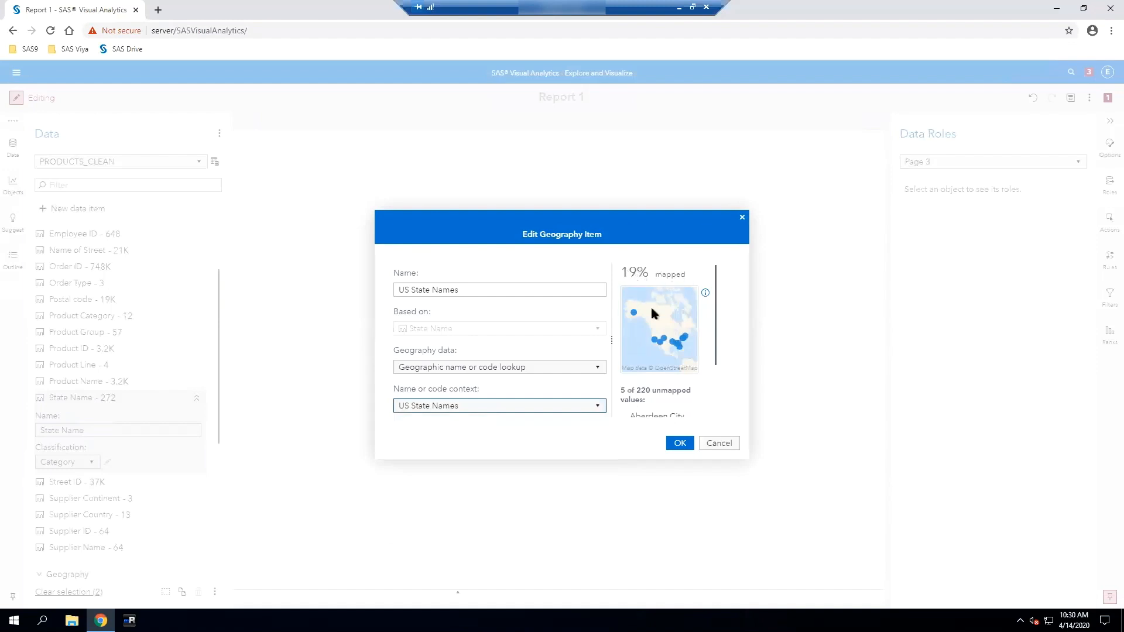
# - Check the unmapped state values, shorten the geography item's name to "State Names" and accept it
pyautogui.click(722, 352)
pyautogui.moveTo(717, 369); pyautogui.dragTo(709, 424)
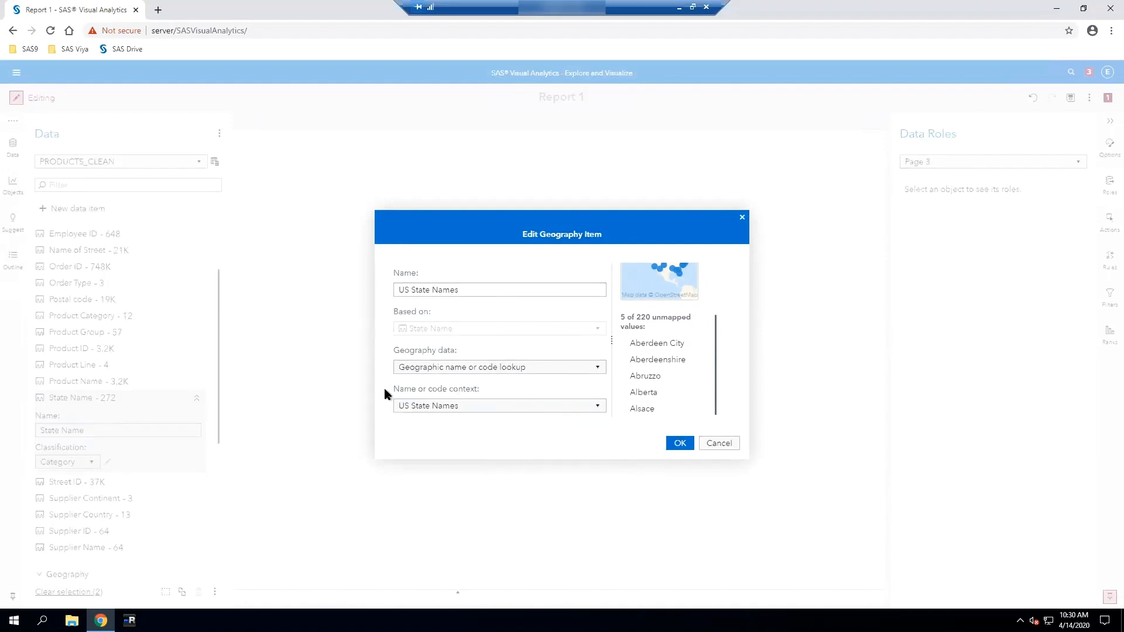
pyautogui.click(413, 290)
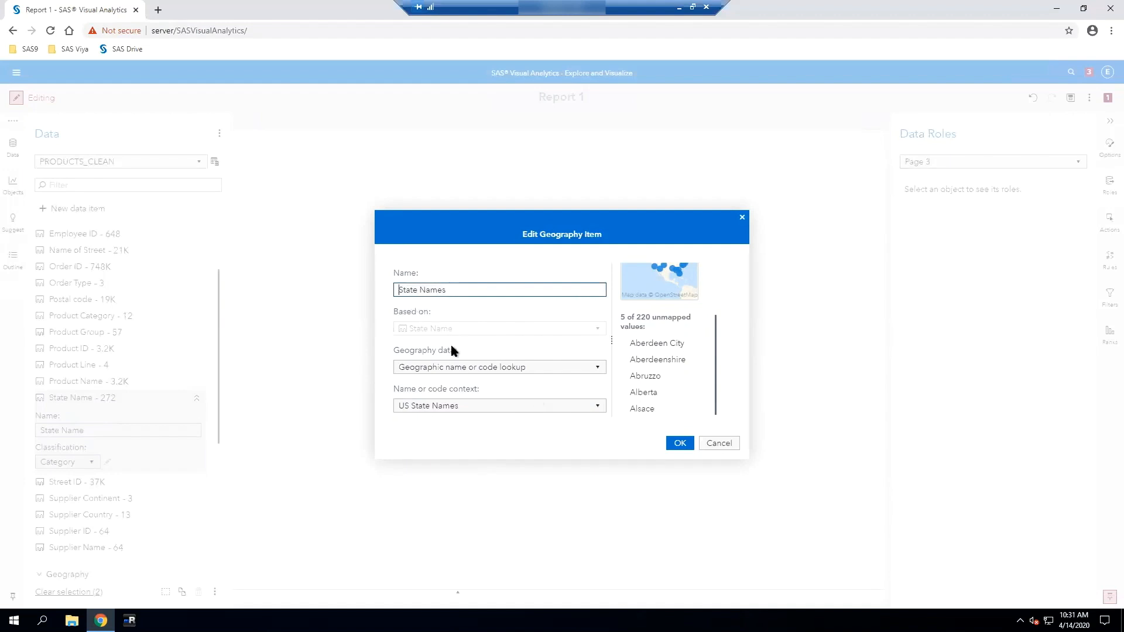
pyautogui.click(674, 443)
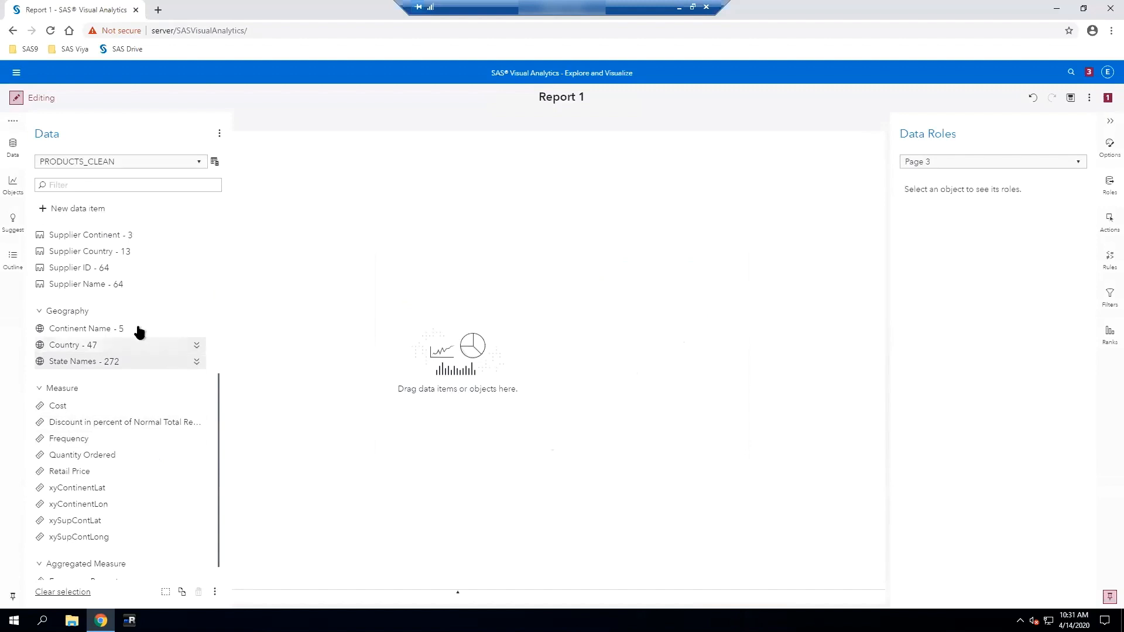
# - Reclassify the Postal code data item as Geography, using the geographic name or code lookup with US ZIP Codes as context
pyautogui.scroll(3, 171, 359)
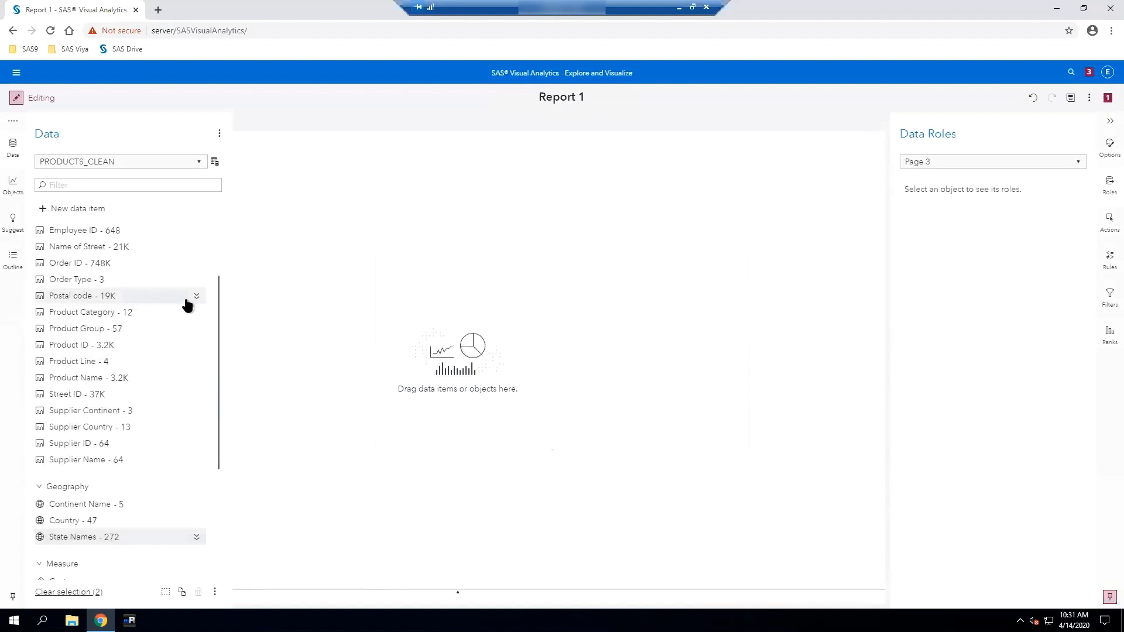
pyautogui.click(196, 297)
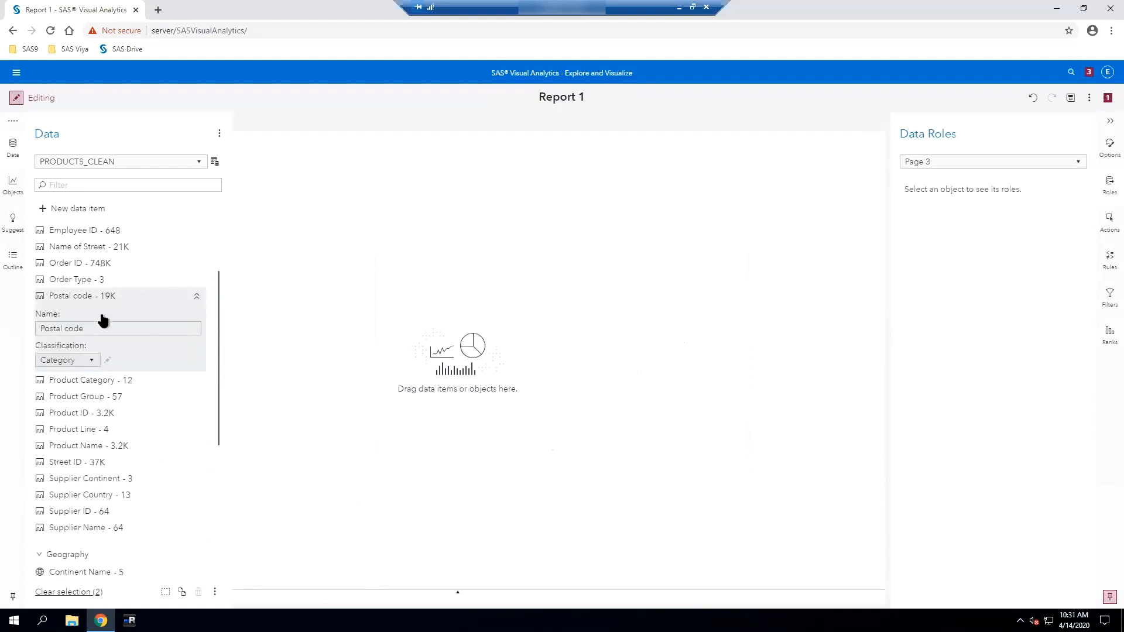
pyautogui.click(94, 363)
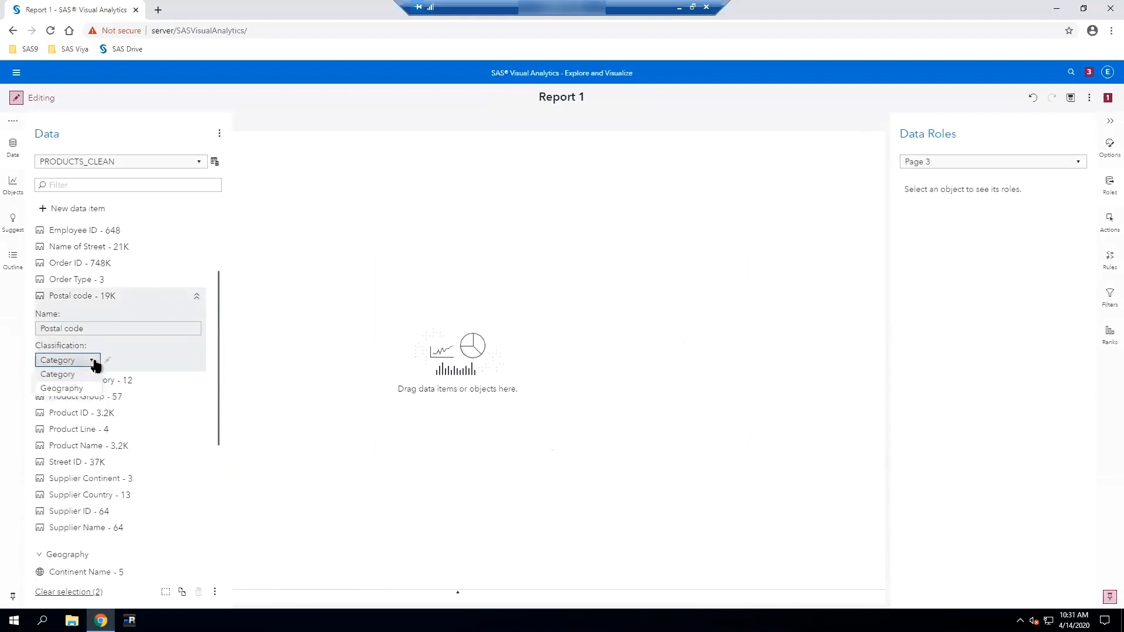
pyautogui.click(65, 389)
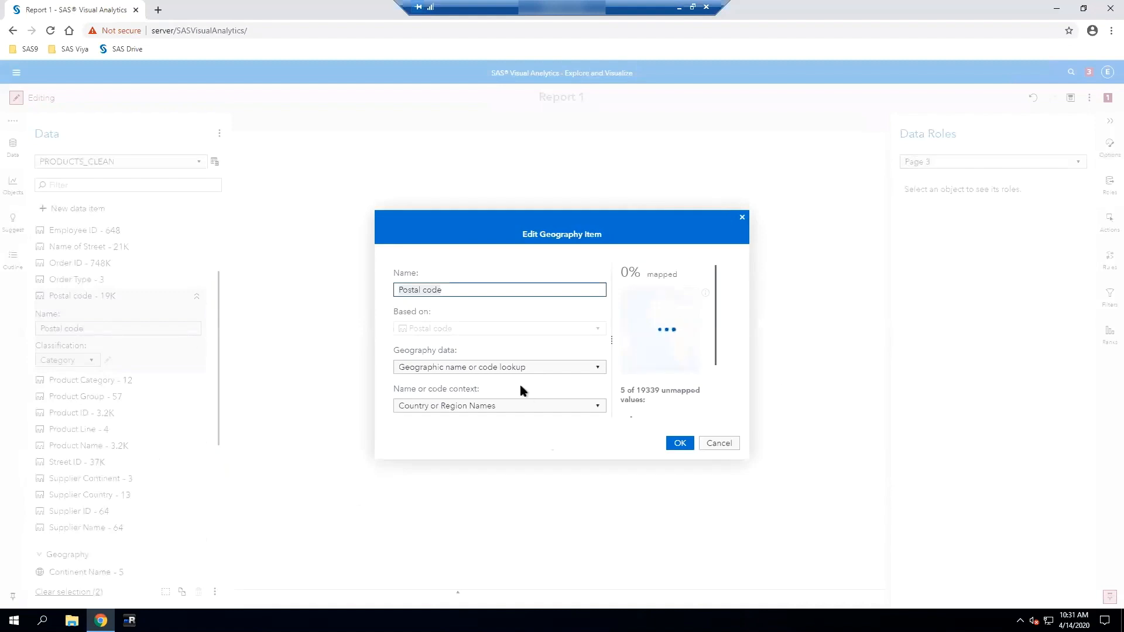
pyautogui.click(595, 408)
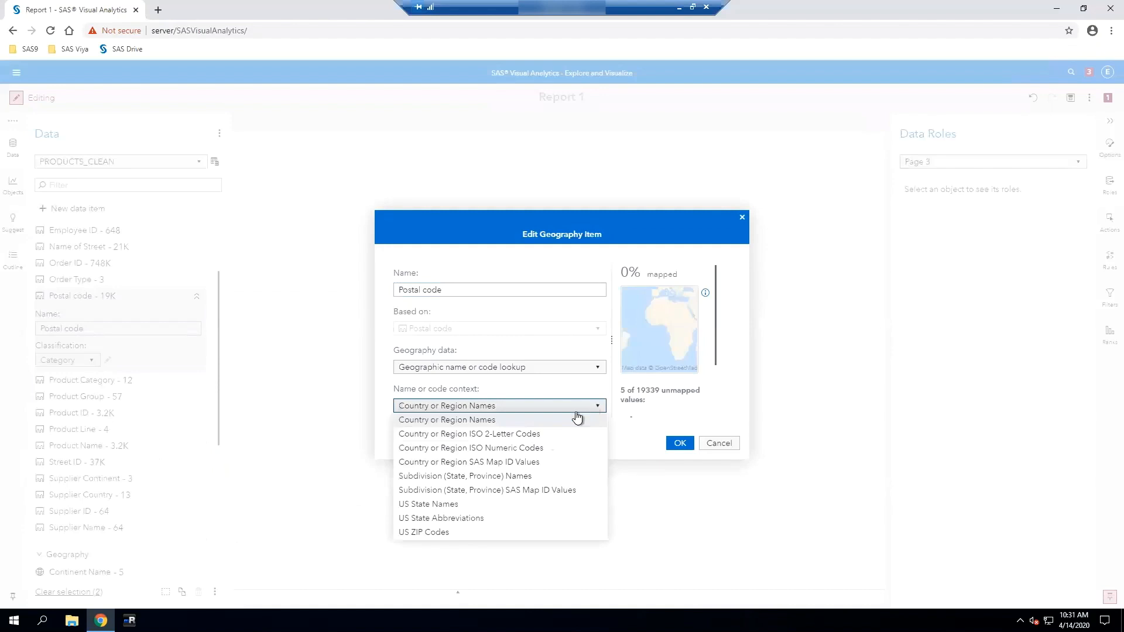
pyautogui.click(425, 532)
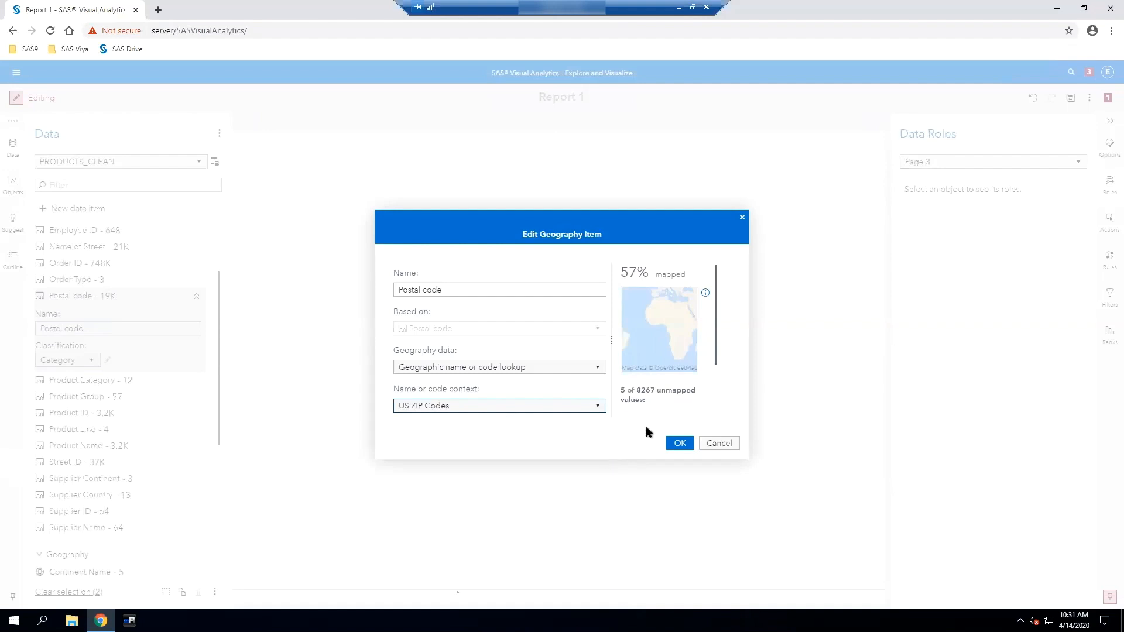
pyautogui.click(680, 444)
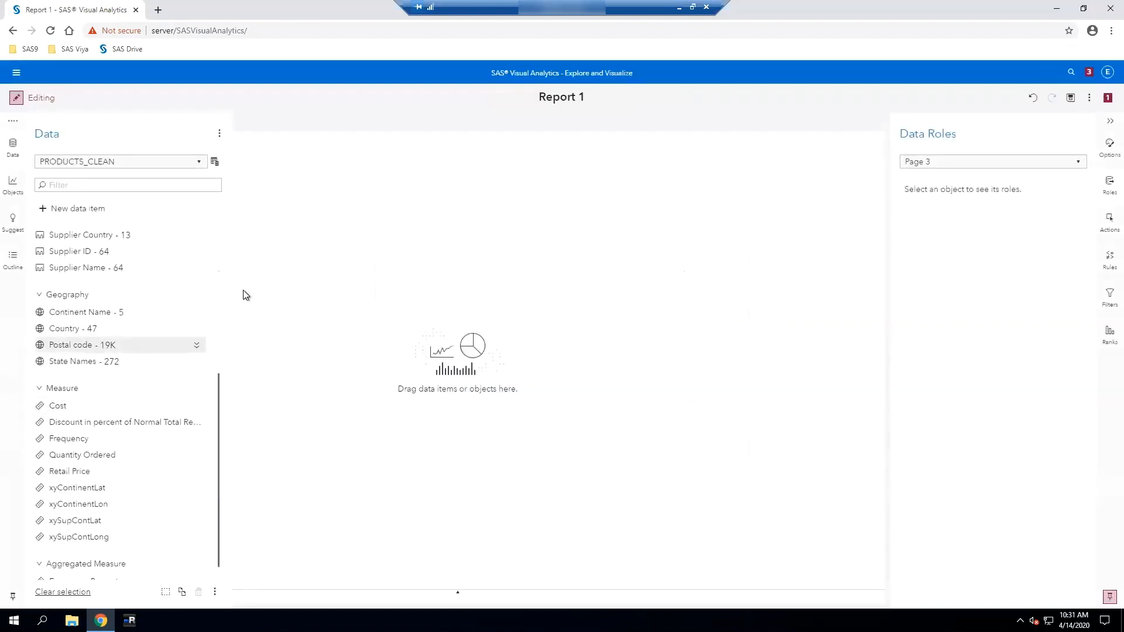
# - Start a new hierarchy named "Location" and add Continent Name and Country as its first two levels
pyautogui.scroll(2, 223, 346)
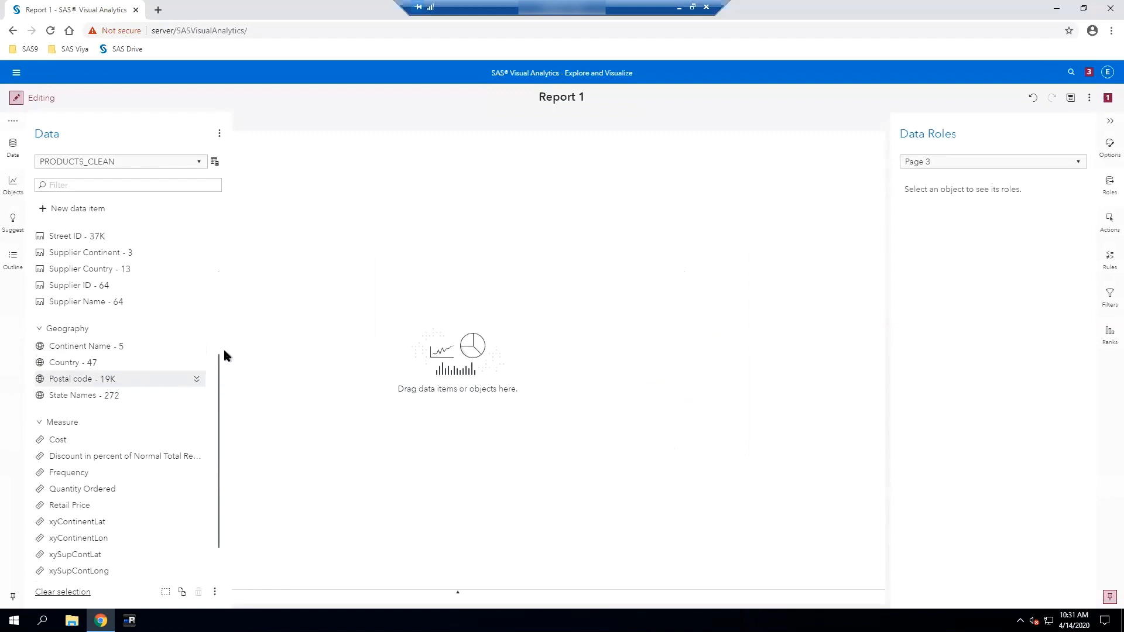
pyautogui.click(83, 209)
pyautogui.click(63, 239)
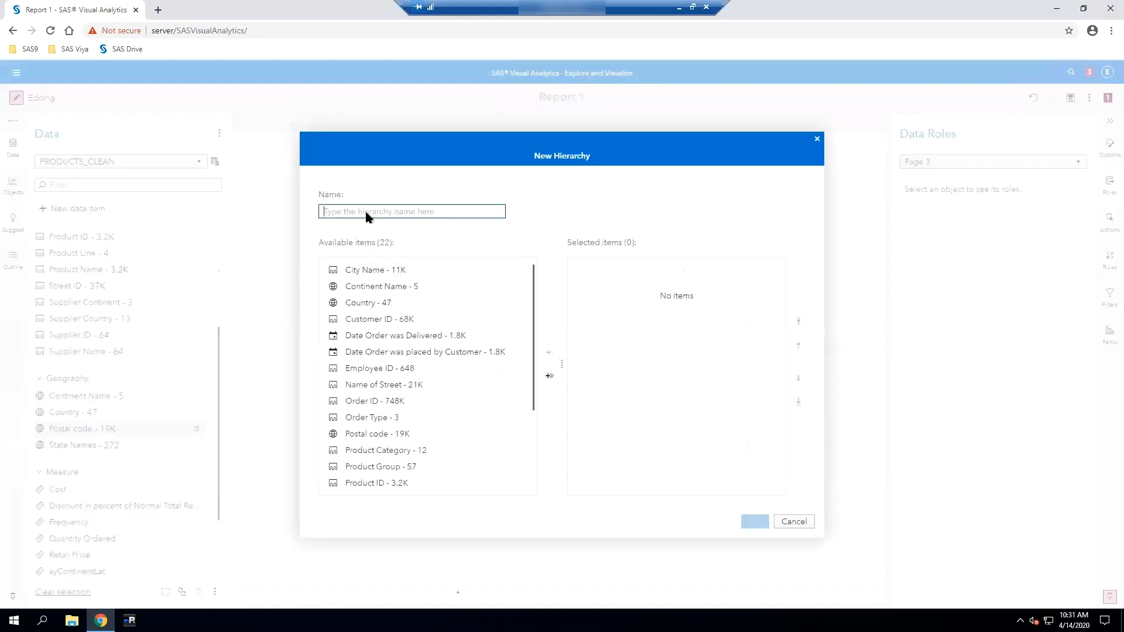
pyautogui.write('Location')
pyautogui.click(377, 286)
pyautogui.click(550, 351)
pyautogui.click(388, 287)
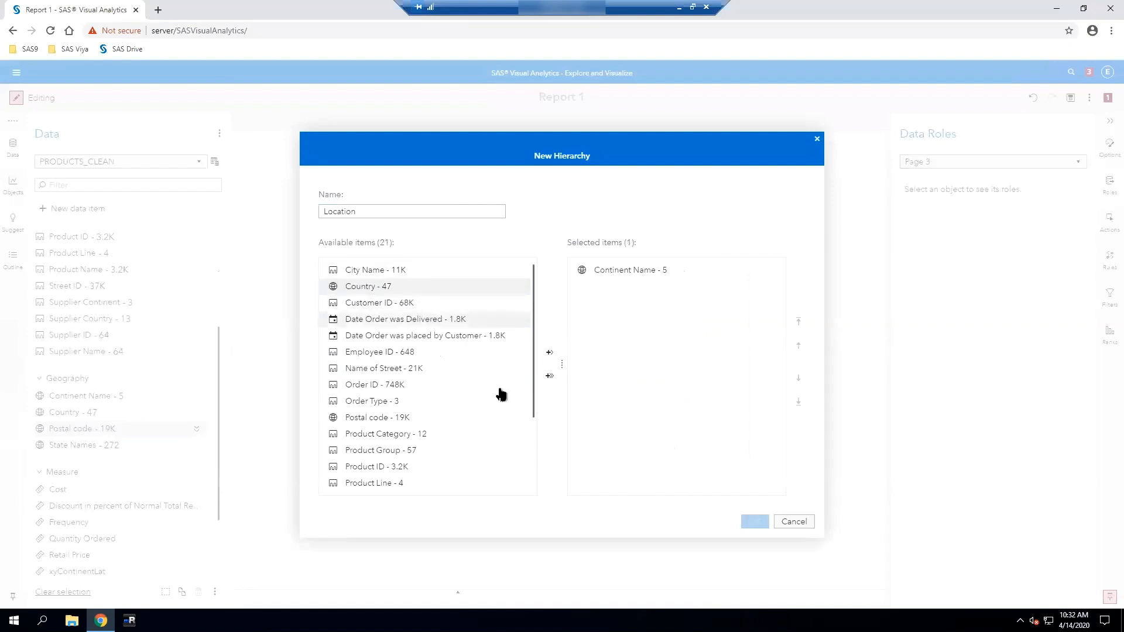
pyautogui.click(549, 353)
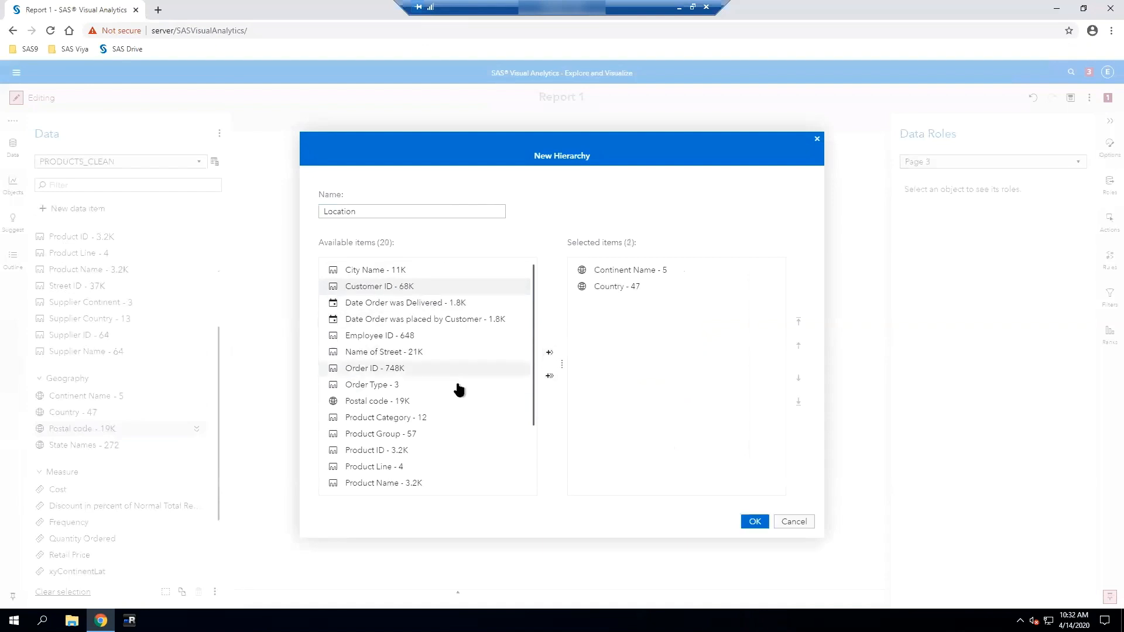
# - Add State Names and Postal code as the next levels of the Location hierarchy and create it
pyautogui.scroll(-2, 454, 398)
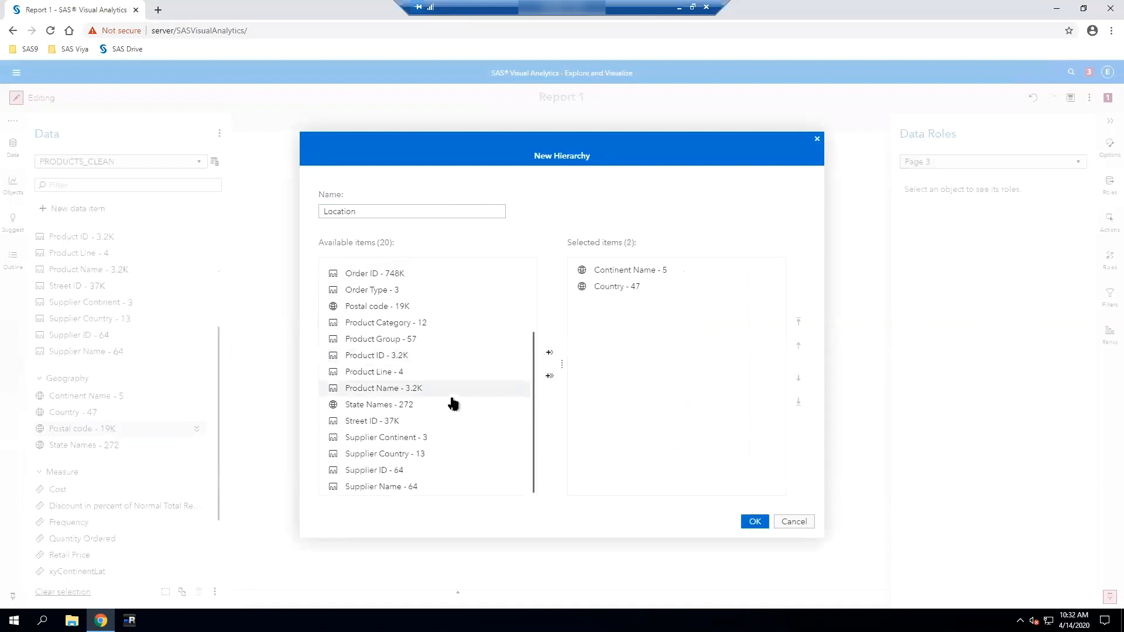
pyautogui.click(410, 406)
pyautogui.click(549, 354)
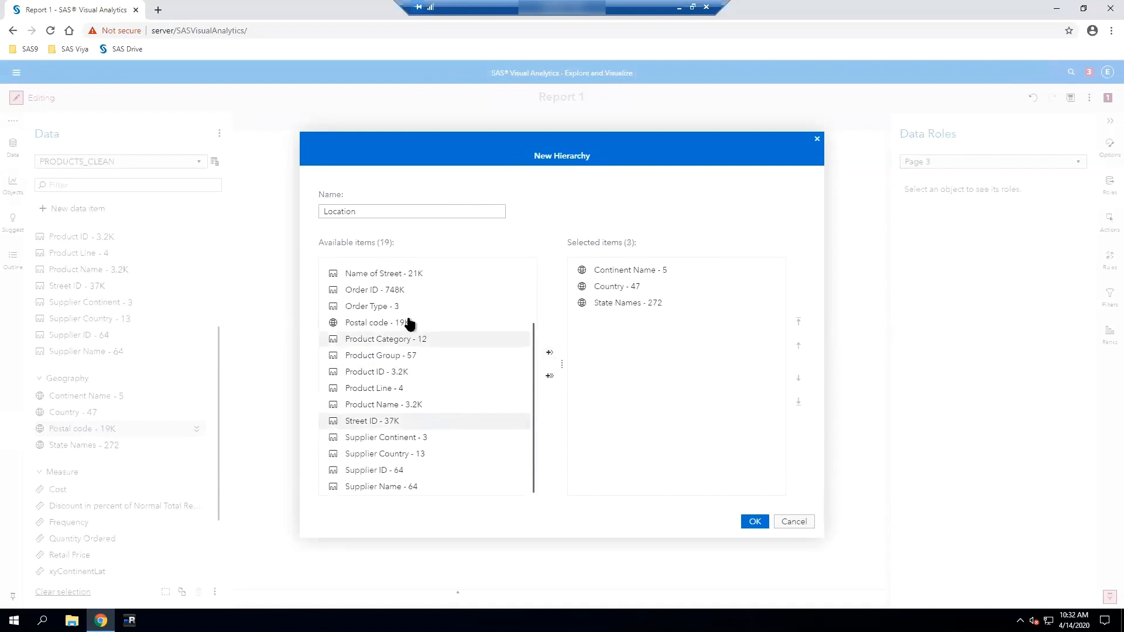
pyautogui.click(389, 323)
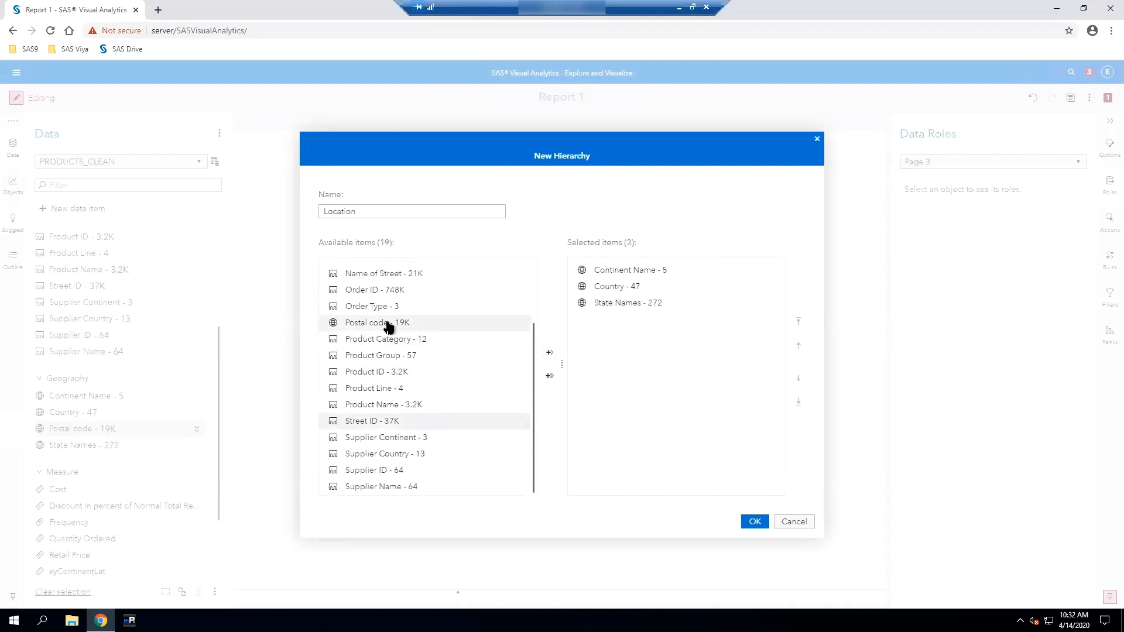
pyautogui.click(549, 354)
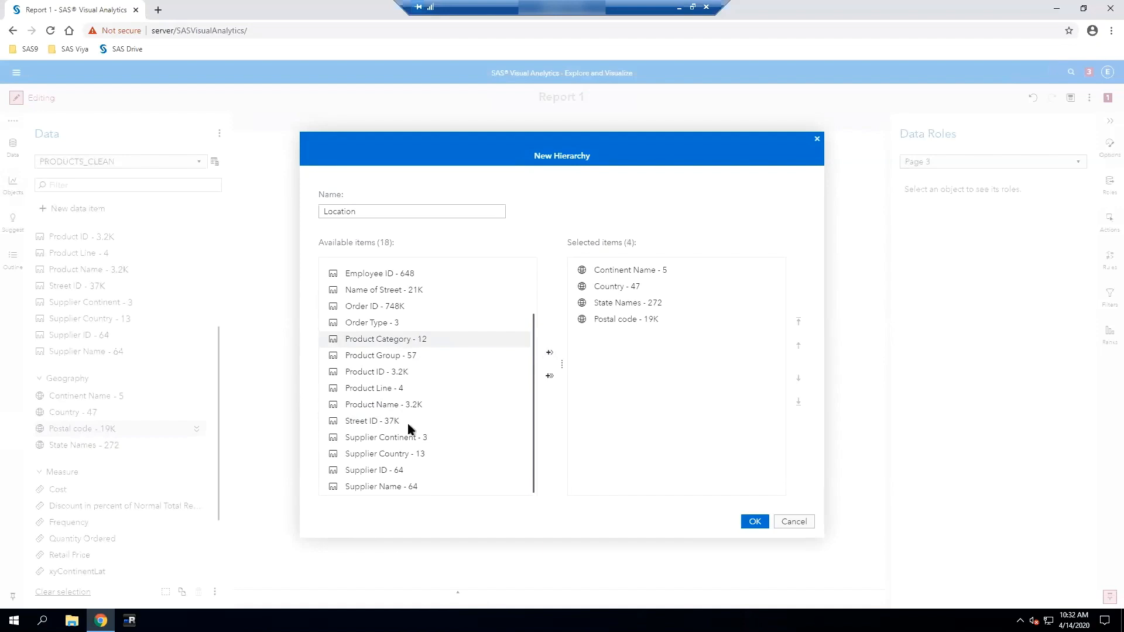
pyautogui.click(755, 522)
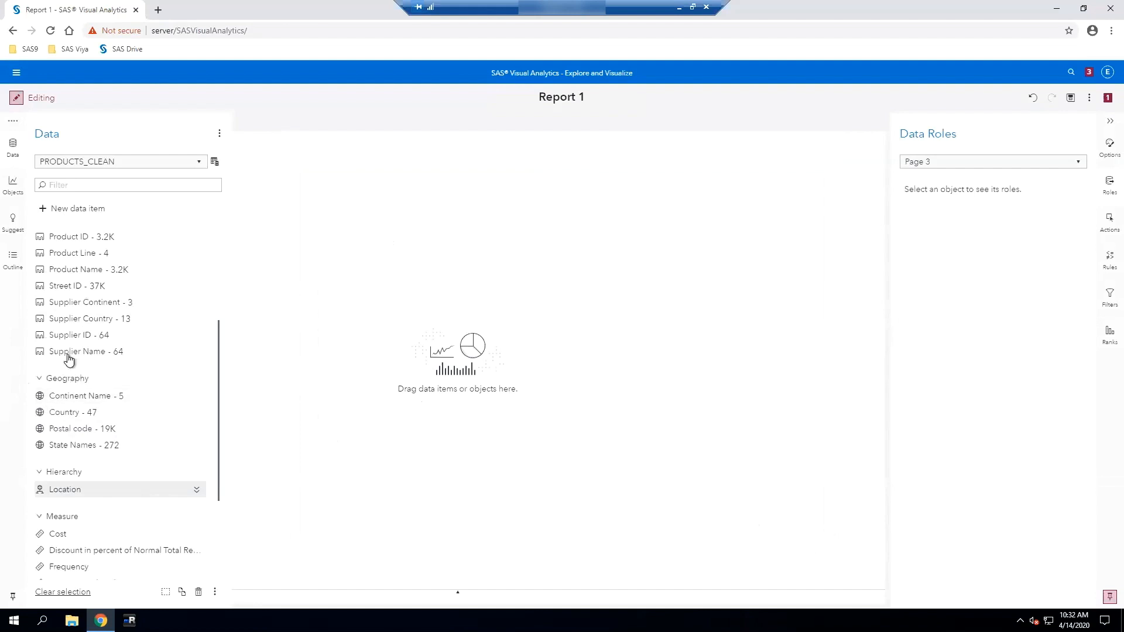
# - Add a Geo coordinate map to Page 3 and assign the Location hierarchy as its geography
pyautogui.click(11, 188)
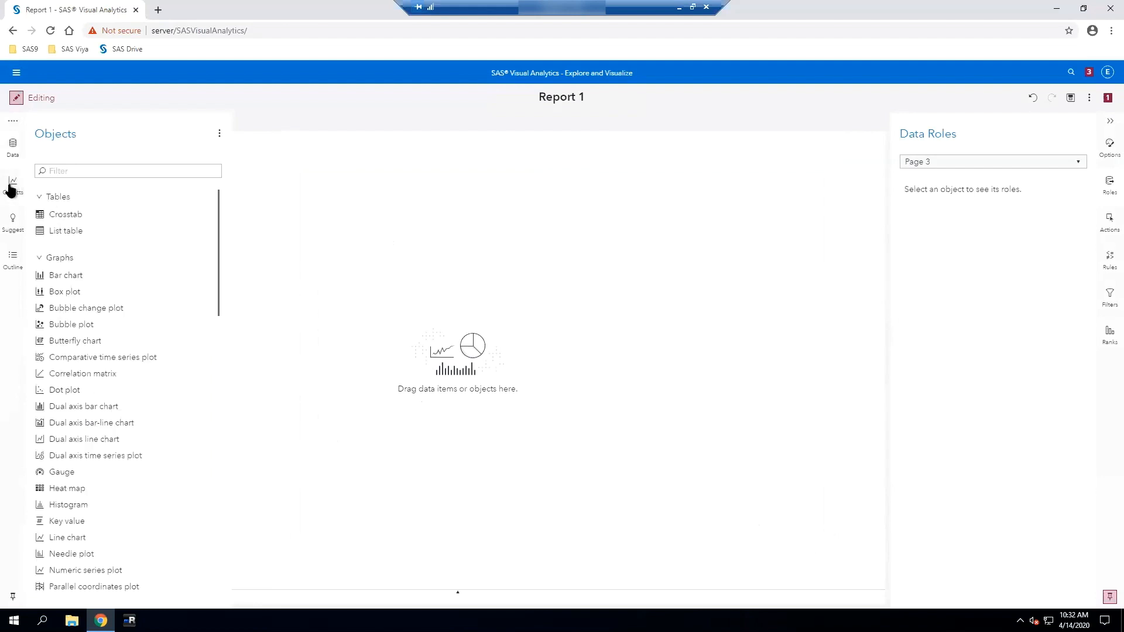
pyautogui.scroll(-4, 128, 375)
pyautogui.scroll(-4, 124, 398)
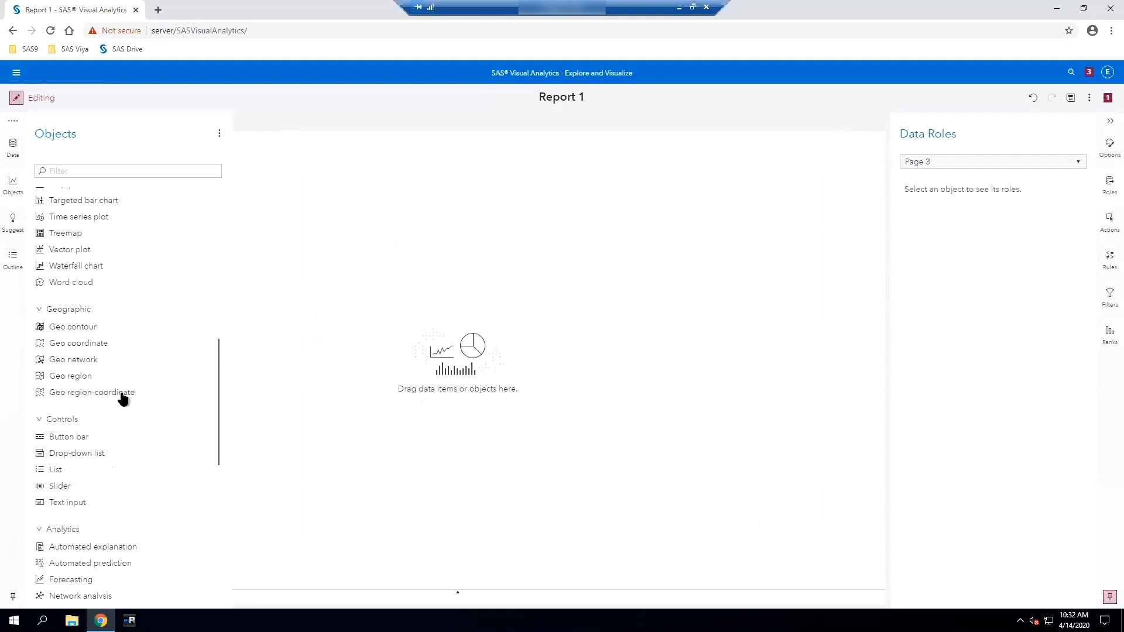
pyautogui.doubleClick(75, 346)
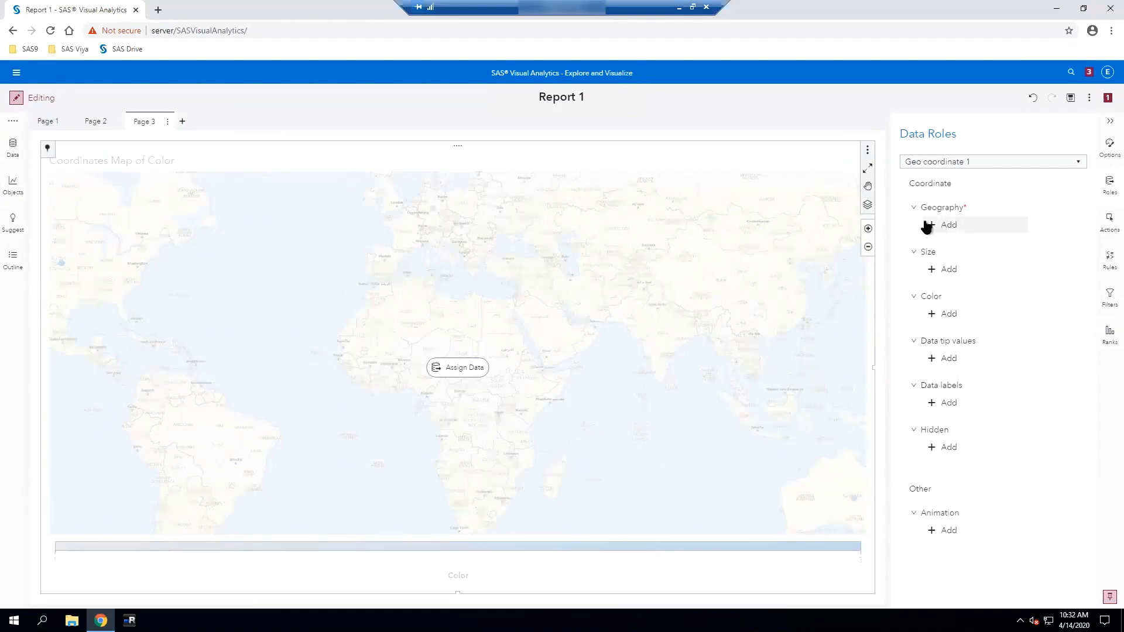
pyautogui.click(11, 148)
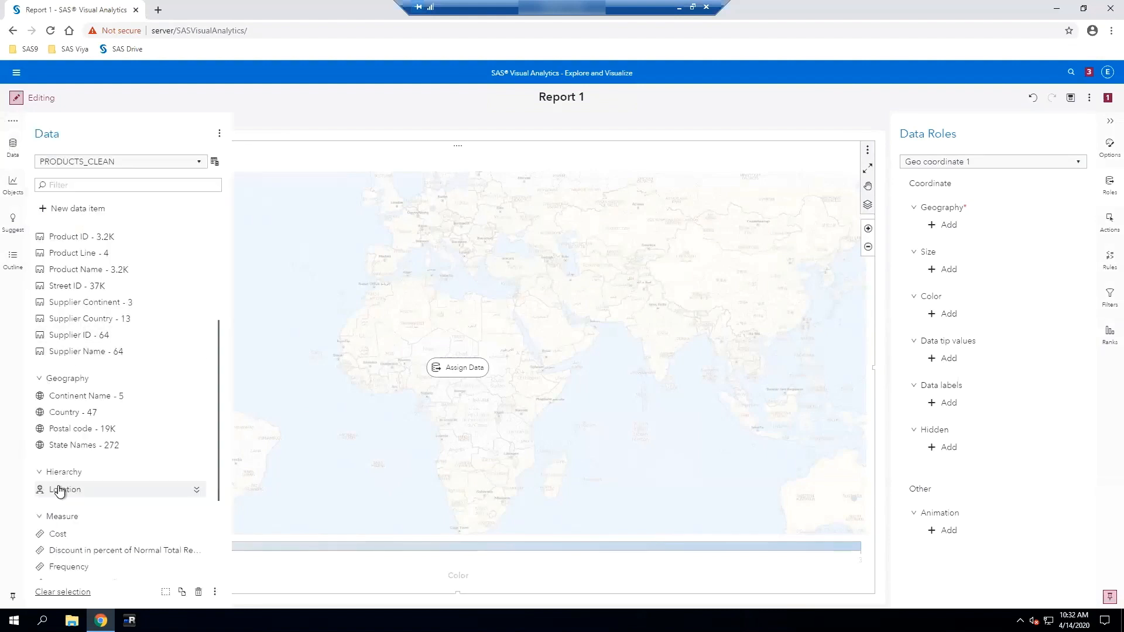
pyautogui.moveTo(310, 375); pyautogui.dragTo(437, 334)
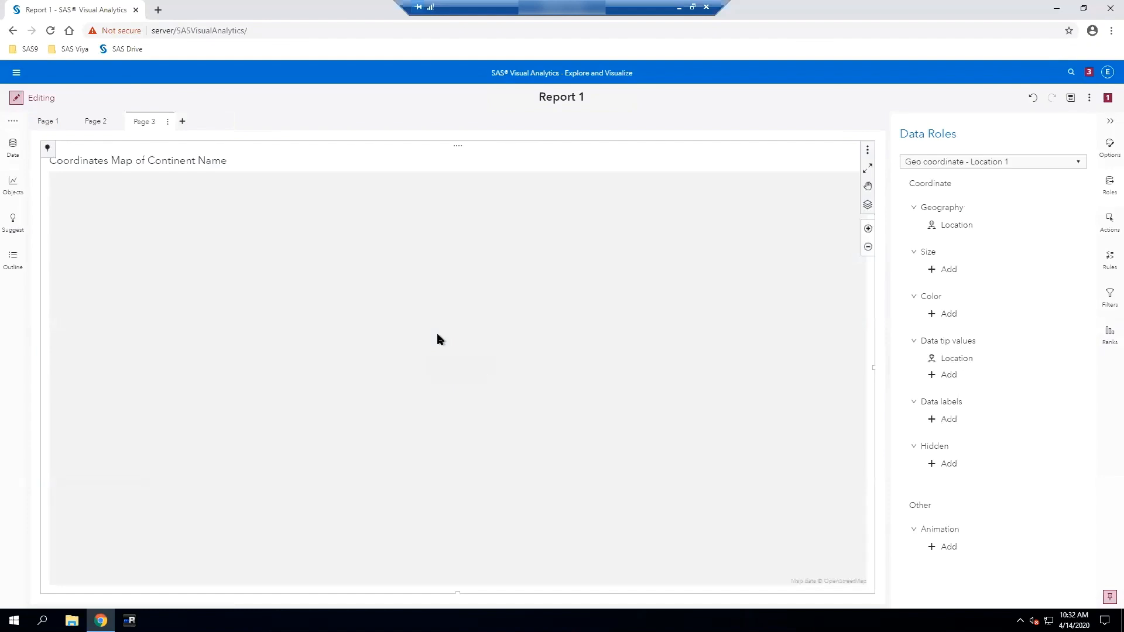
pyautogui.moveTo(972, 217)
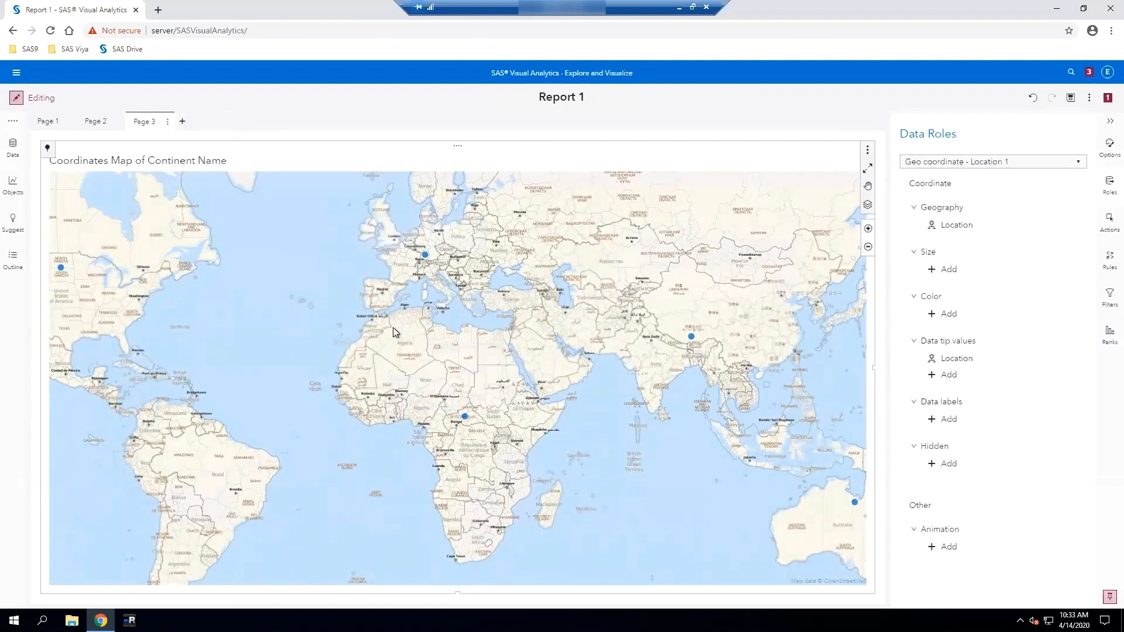
# - Drill the map down to the countries of Europe and switch the continent level to North America
pyautogui.doubleClick(424, 255)
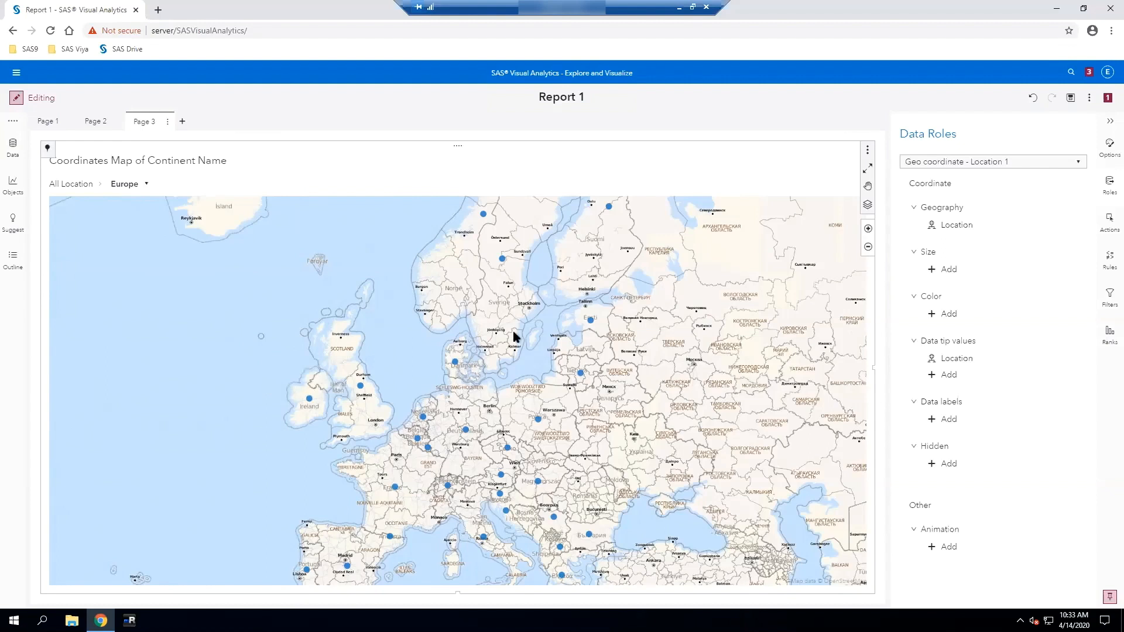
pyautogui.click(145, 185)
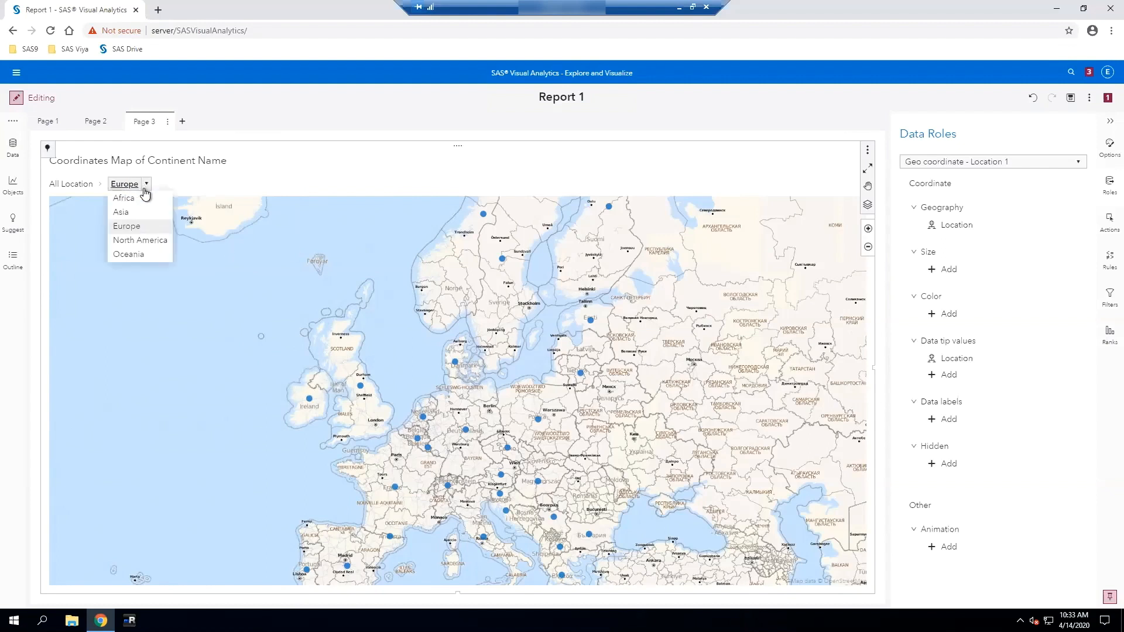
pyautogui.click(140, 241)
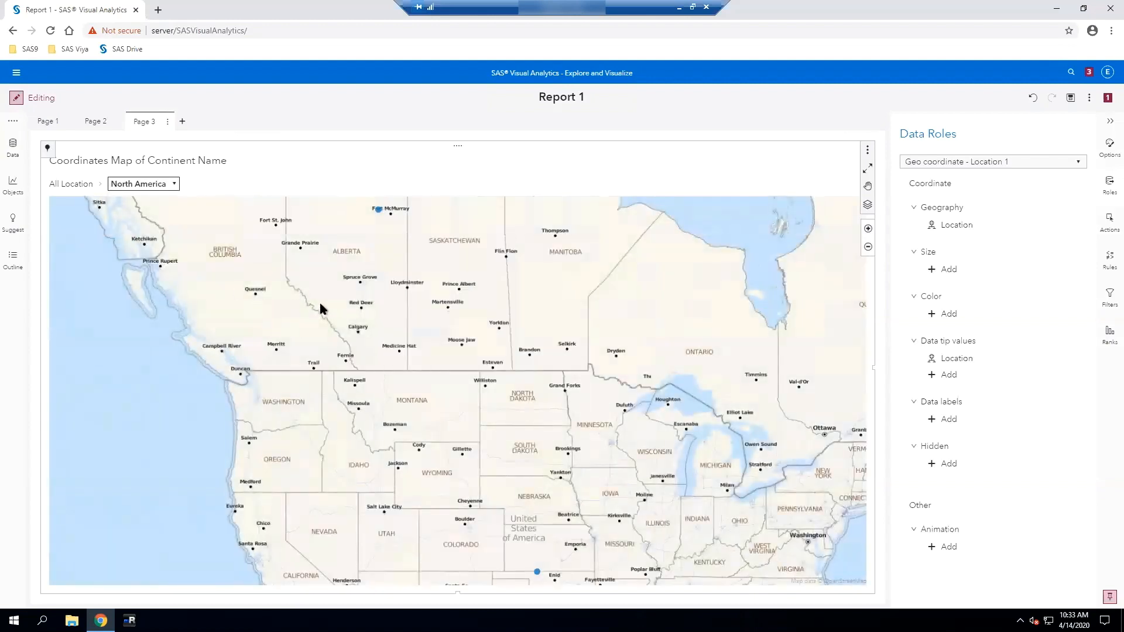
# - Drill down from the United States point on the North America map to its individual states
pyautogui.scroll(-2, 318, 300)
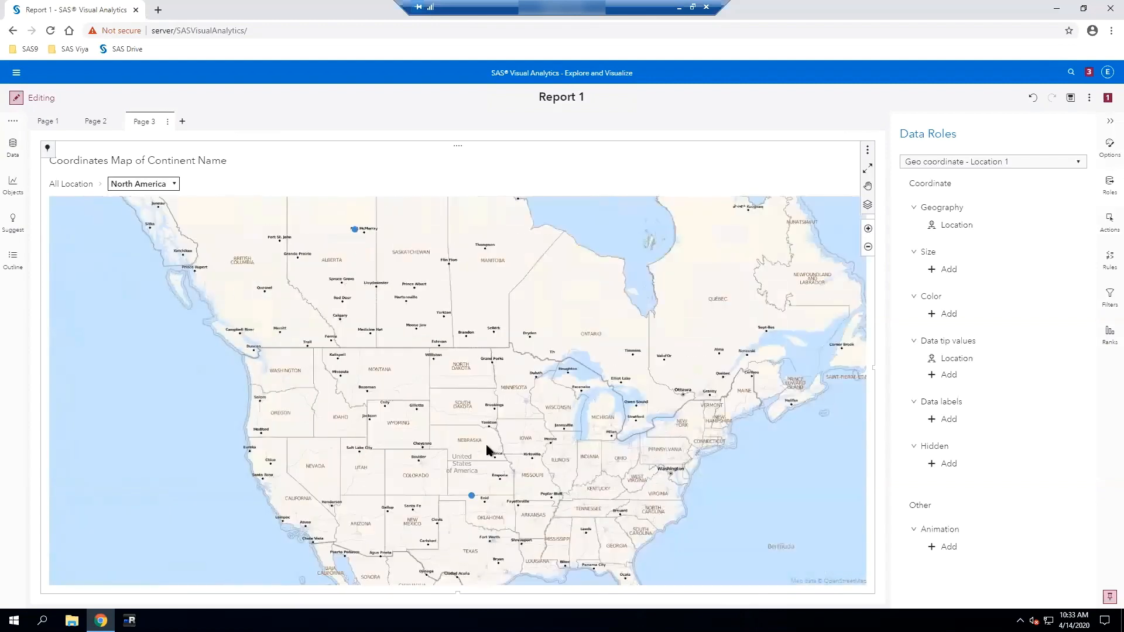
pyautogui.scroll(-1, 486, 448)
pyautogui.moveTo(483, 457); pyautogui.dragTo(457, 329)
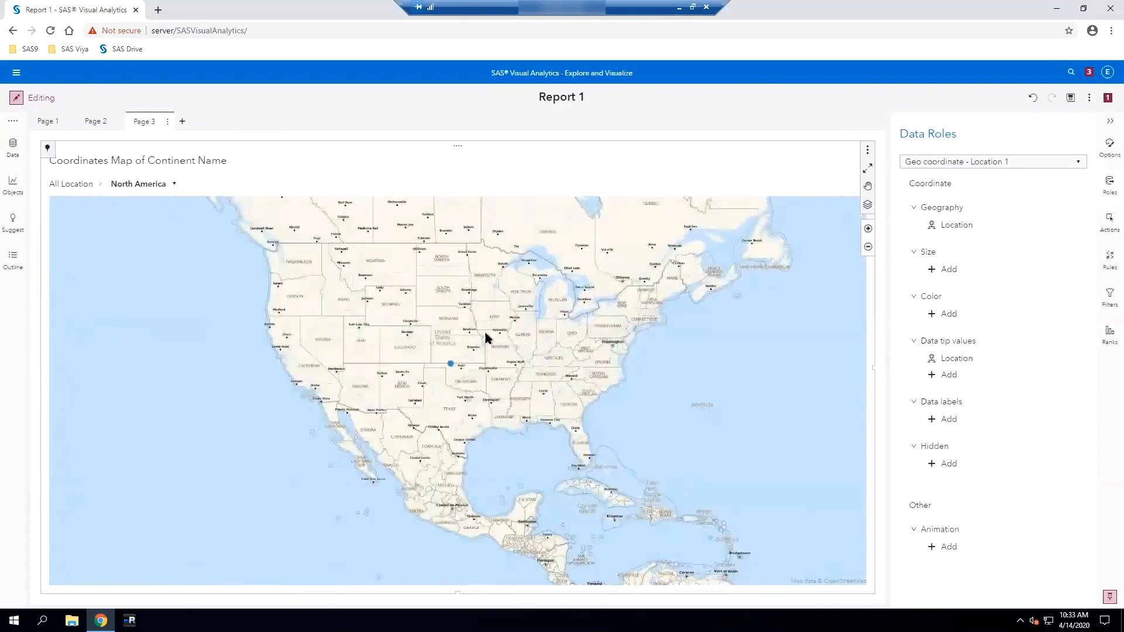
pyautogui.moveTo(451, 367)
pyautogui.doubleClick(450, 365)
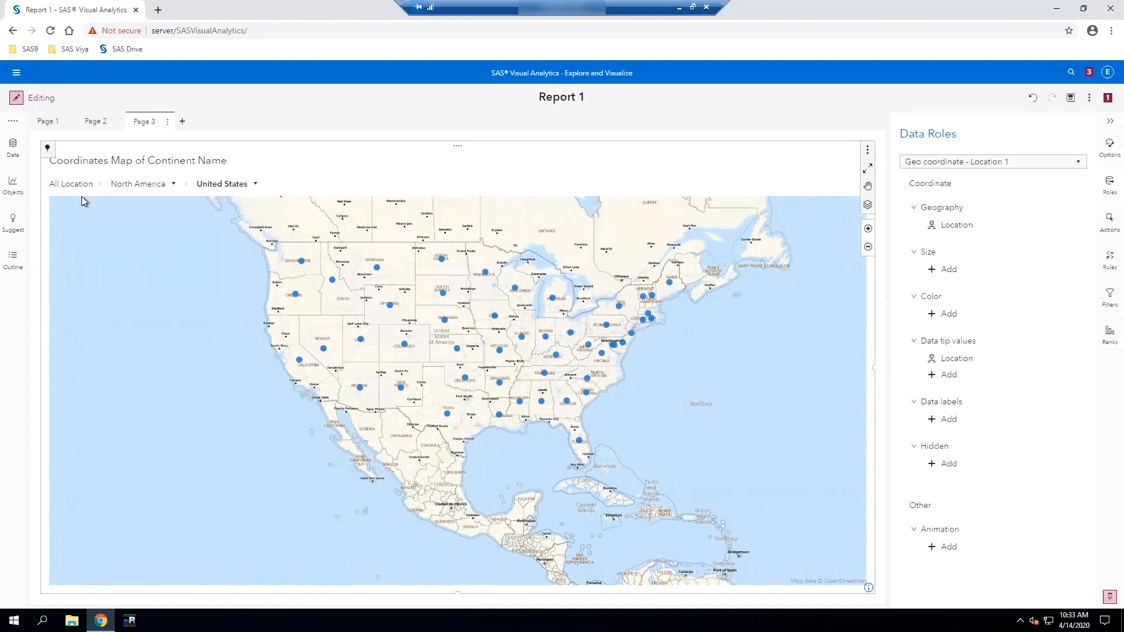
# - Return the map to the All Location level and show all the continents
pyautogui.click(71, 184)
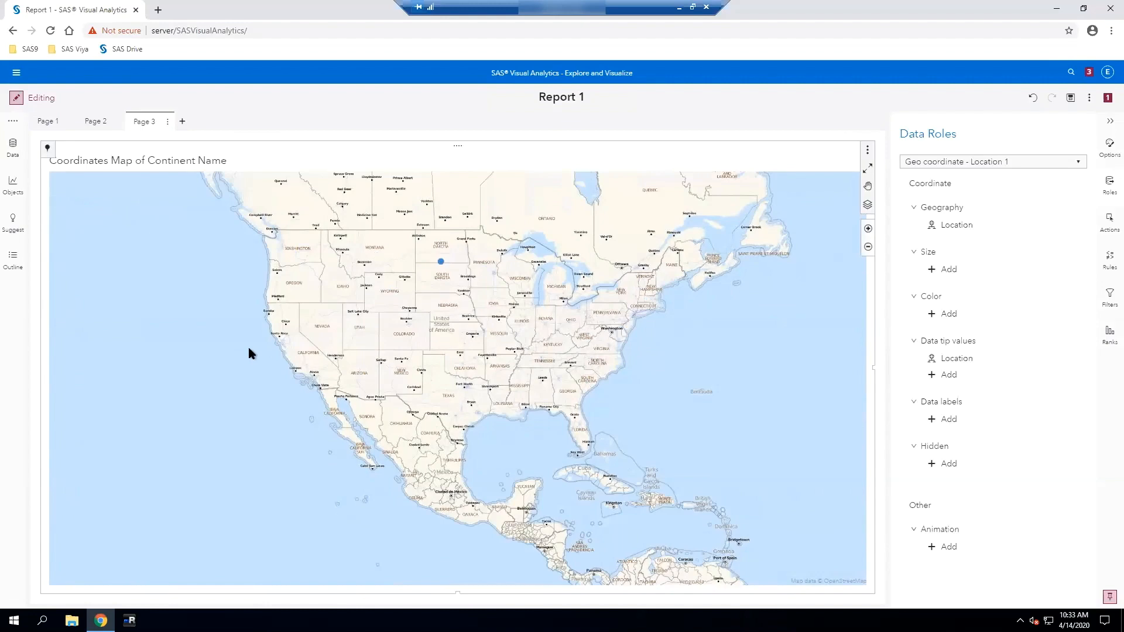
pyautogui.scroll(1, 248, 345)
pyautogui.scroll(-3, 309, 376)
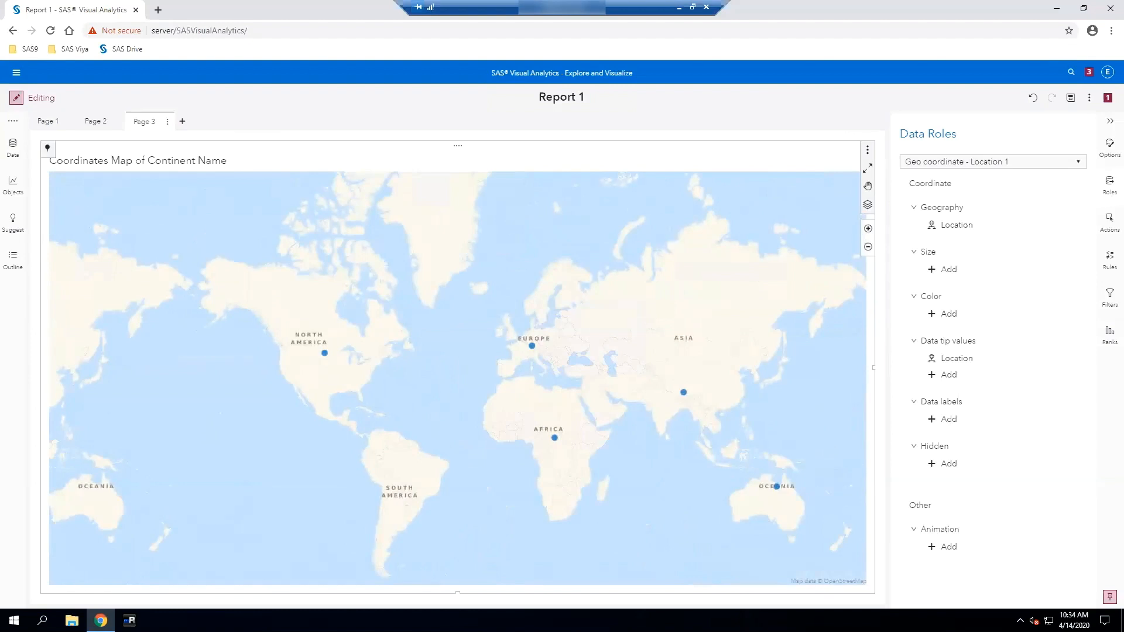
# - Size the map's points by Discount in percent of Normal Total Retail Price and color them by Retail Price
pyautogui.click(936, 269)
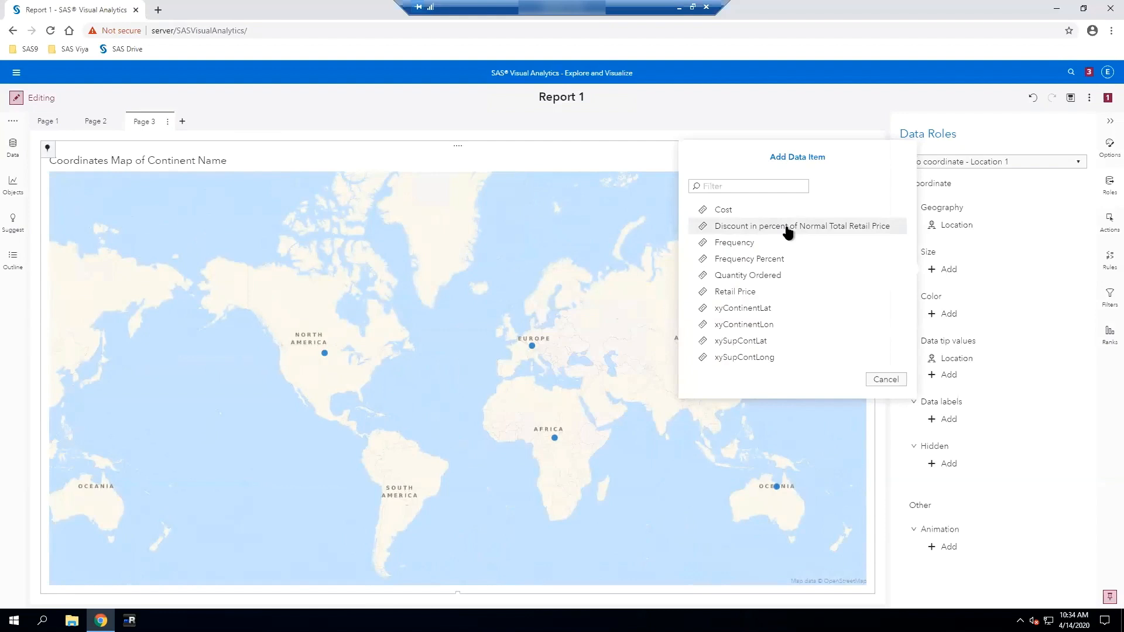
pyautogui.click(788, 227)
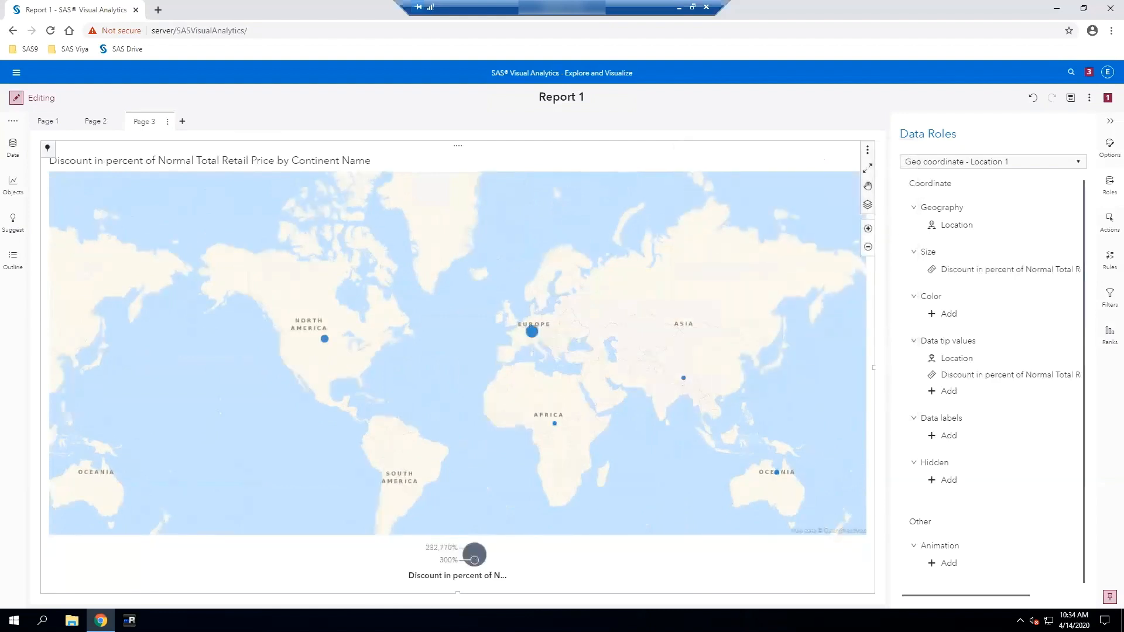
pyautogui.click(944, 313)
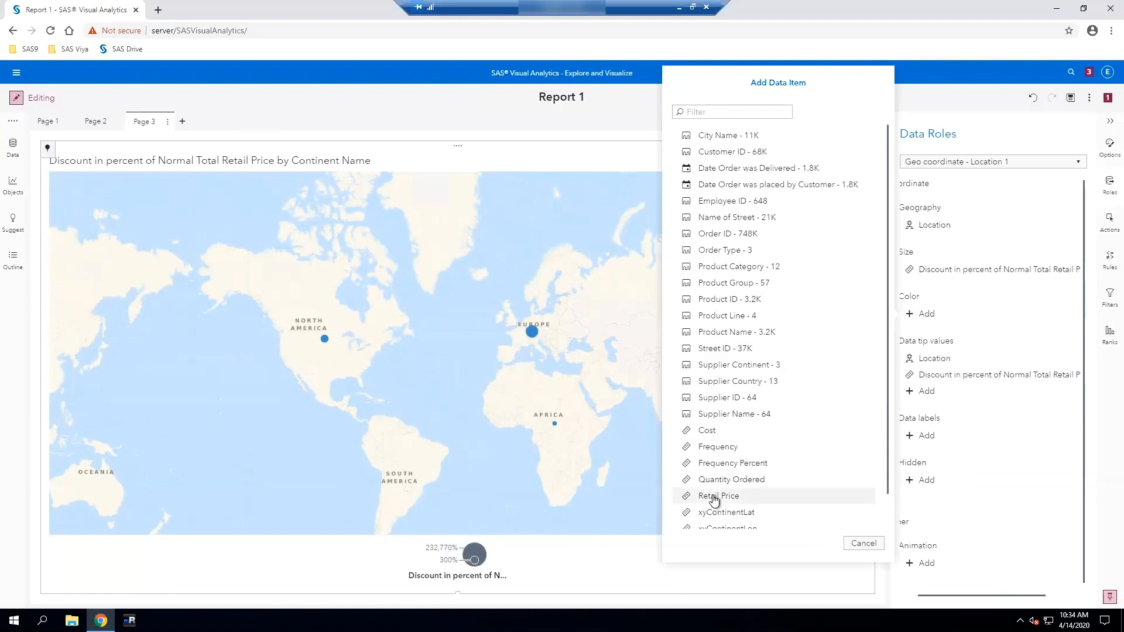
pyautogui.click(715, 497)
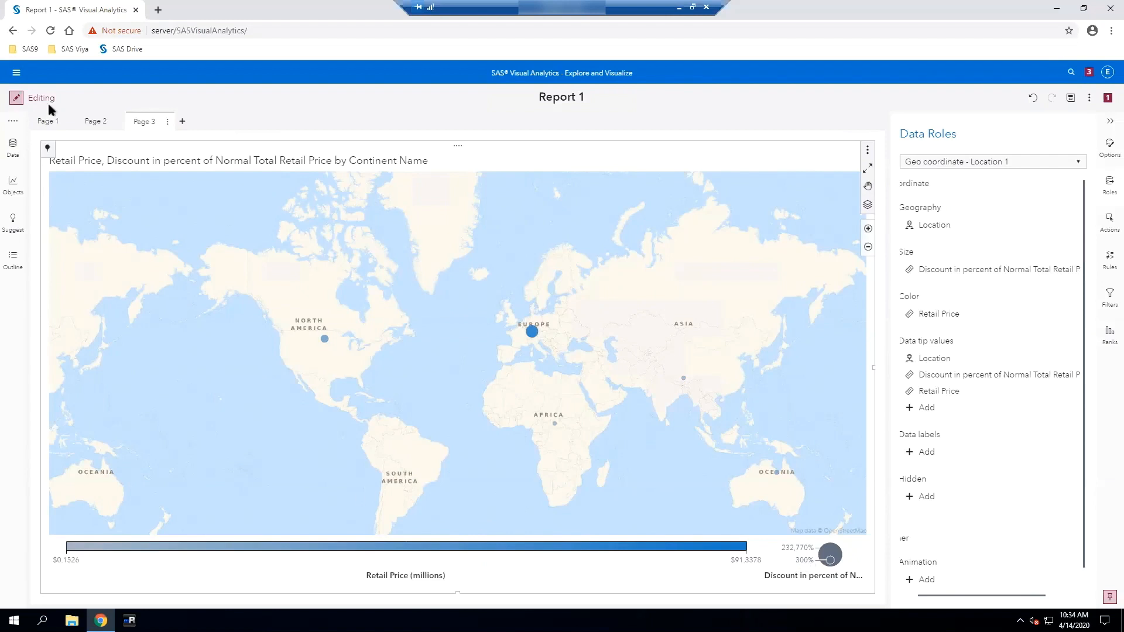
# - Set the aggregation of the Discount in percent of Normal Total Retail Price measure to Average
pyautogui.click(12, 144)
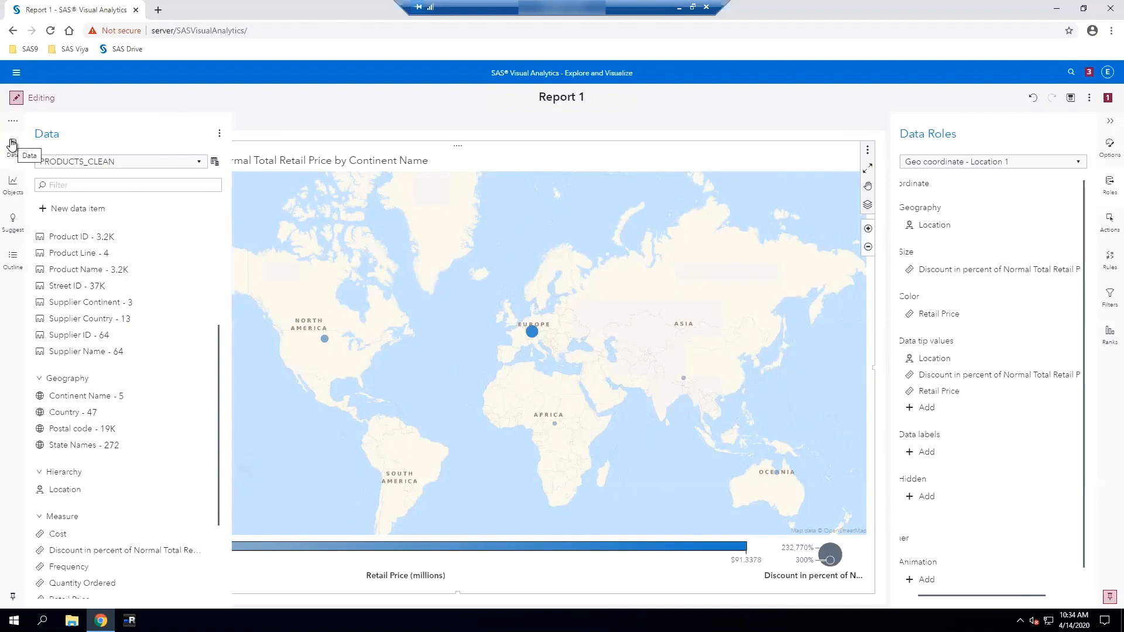
pyautogui.scroll(-2, 170, 363)
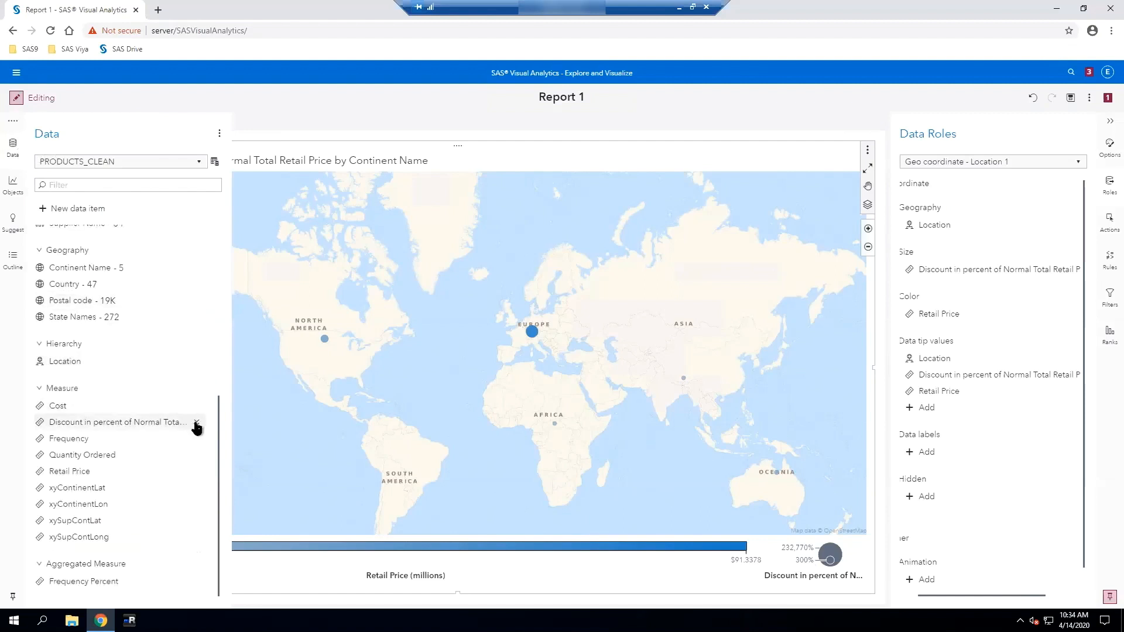
pyautogui.moveTo(184, 429)
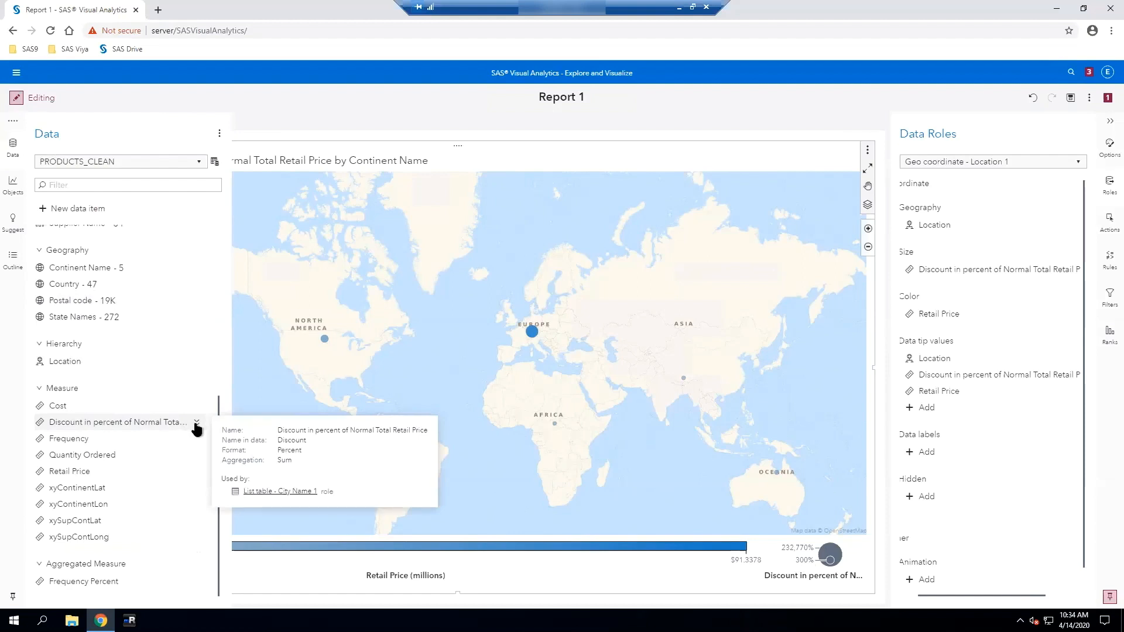
pyautogui.click(196, 424)
pyautogui.scroll(-2, 156, 409)
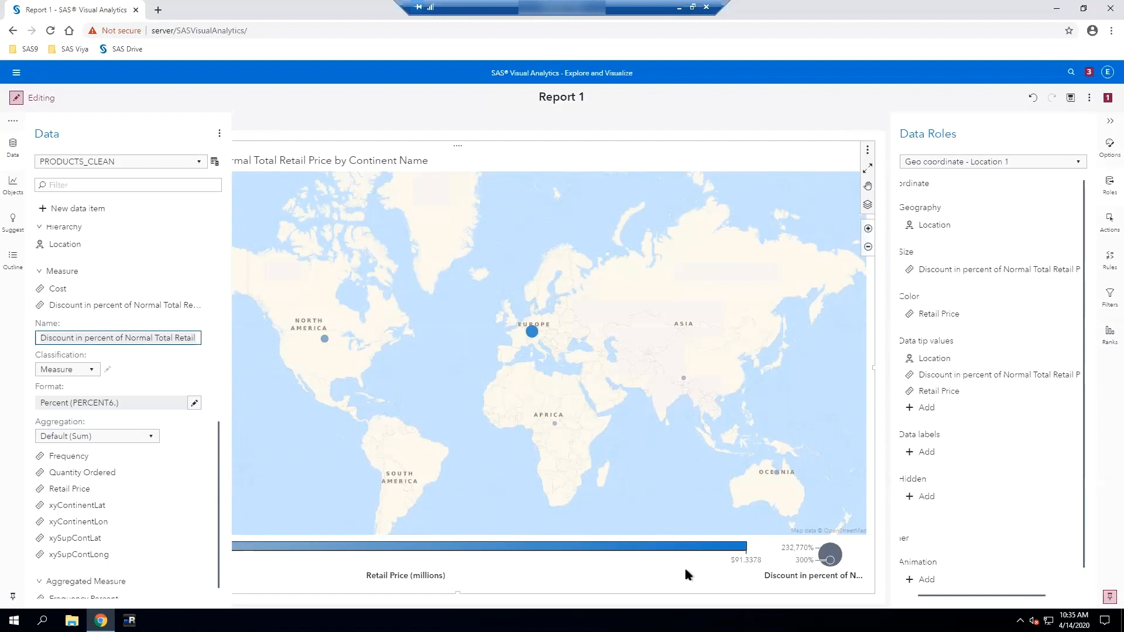
pyautogui.click(149, 437)
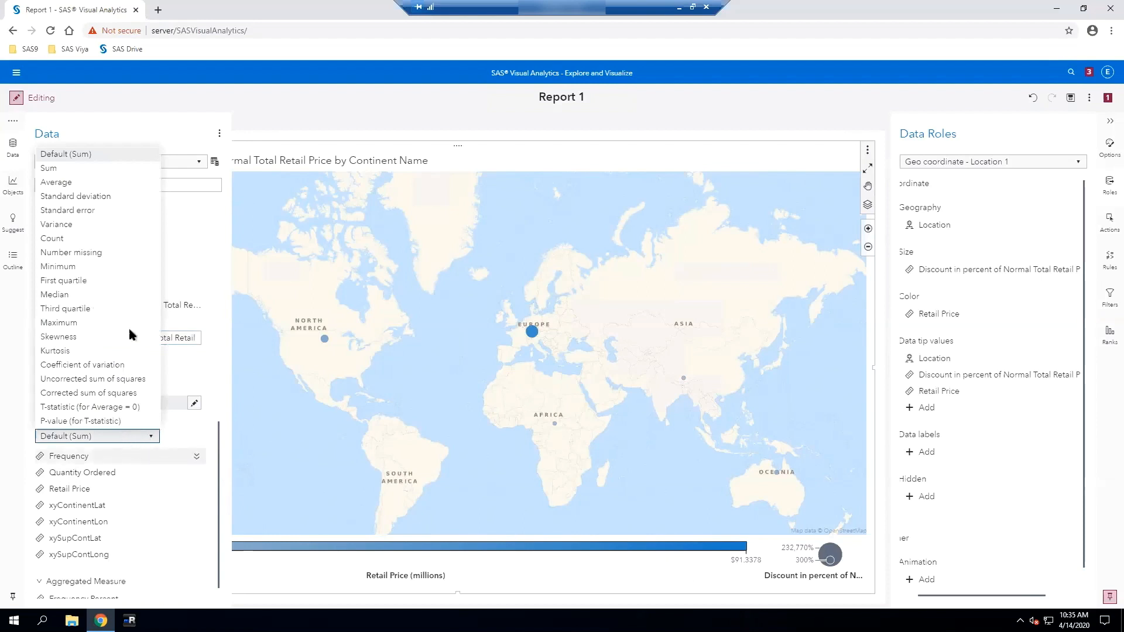
pyautogui.click(59, 183)
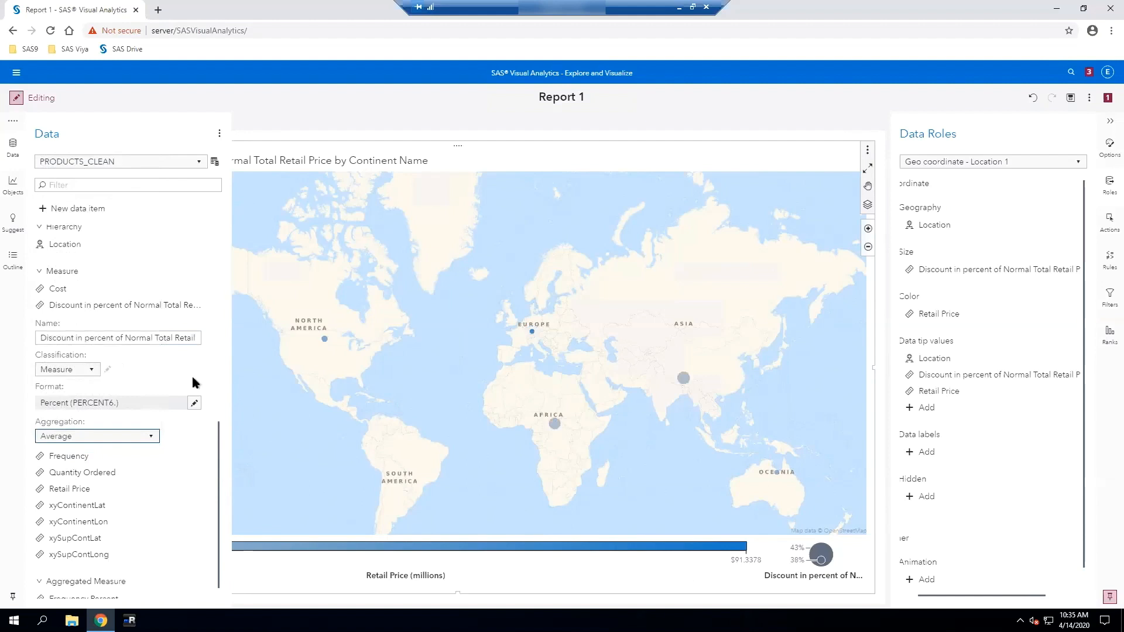
# - Rename the Discount in percent of Normal Total Retail Price measure as Average Discount
pyautogui.click(129, 338)
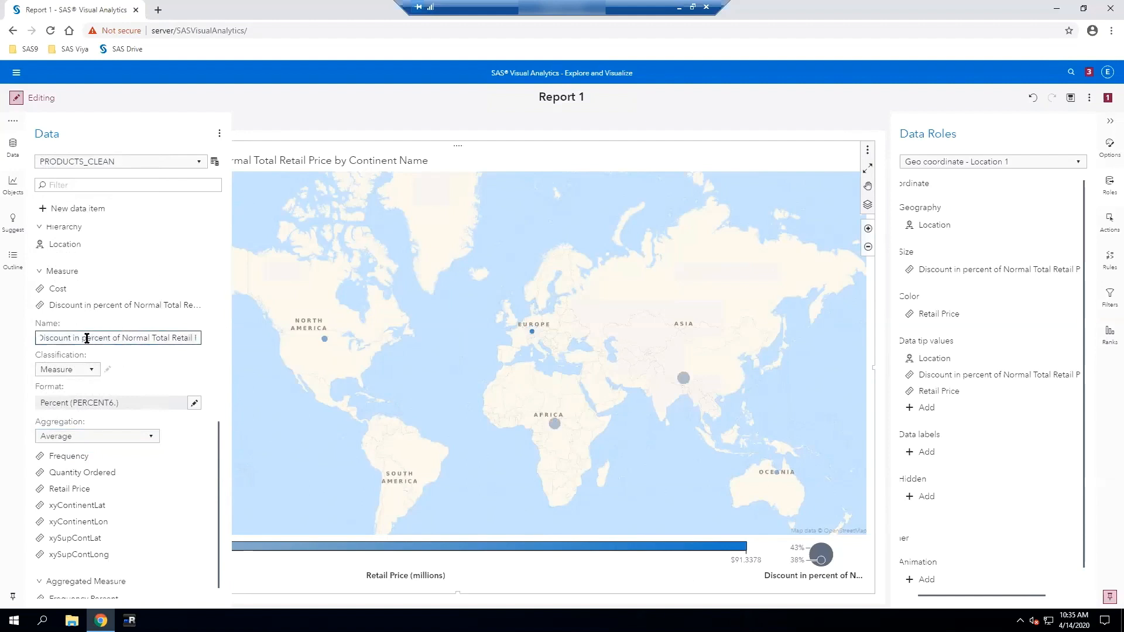
pyautogui.write('Average D')
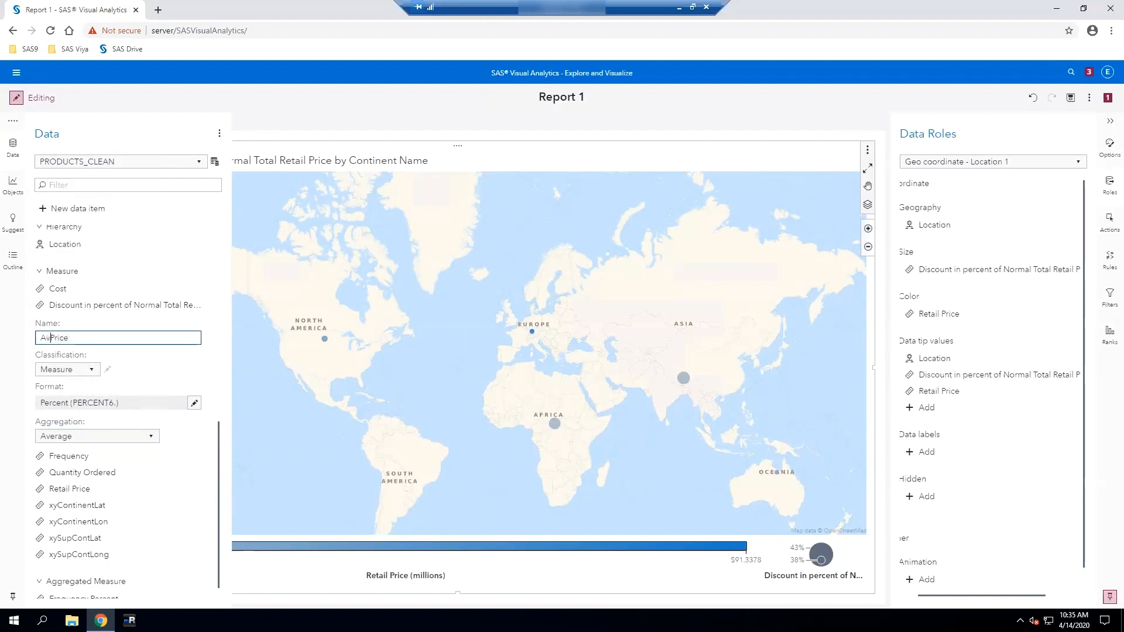
pyautogui.write('iscount')
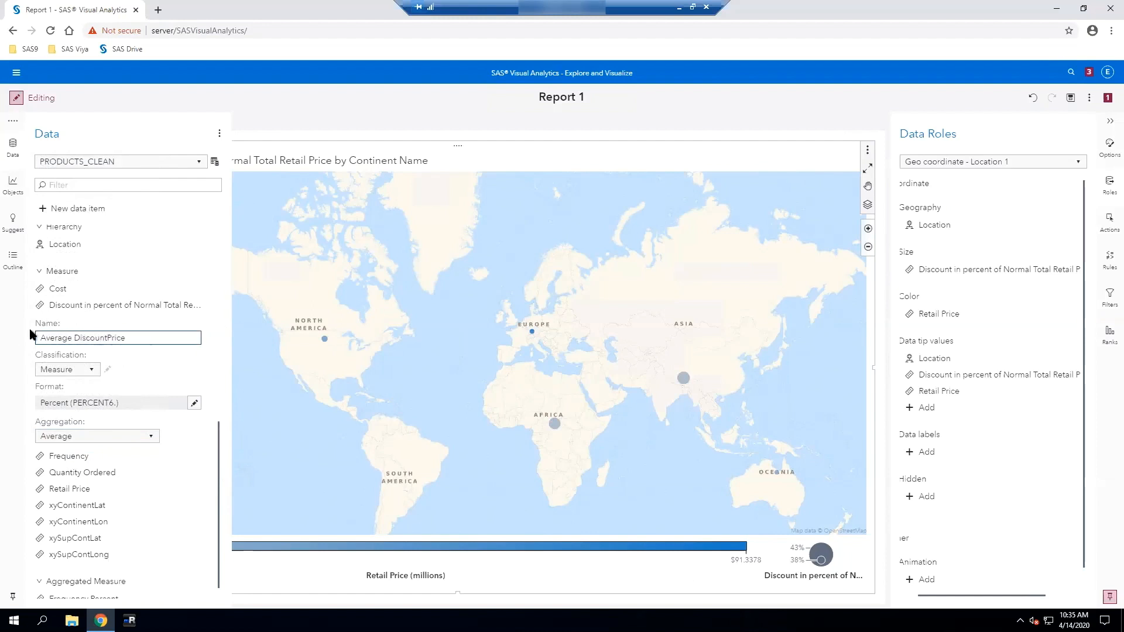
pyautogui.press('BackSpace')
pyautogui.press('BackSpace')
pyautogui.press('BackSpace')
pyautogui.press('BackSpace')
pyautogui.press('BackSpace')
pyautogui.press('BackSpace')
pyautogui.write('t')
pyautogui.press('Return')
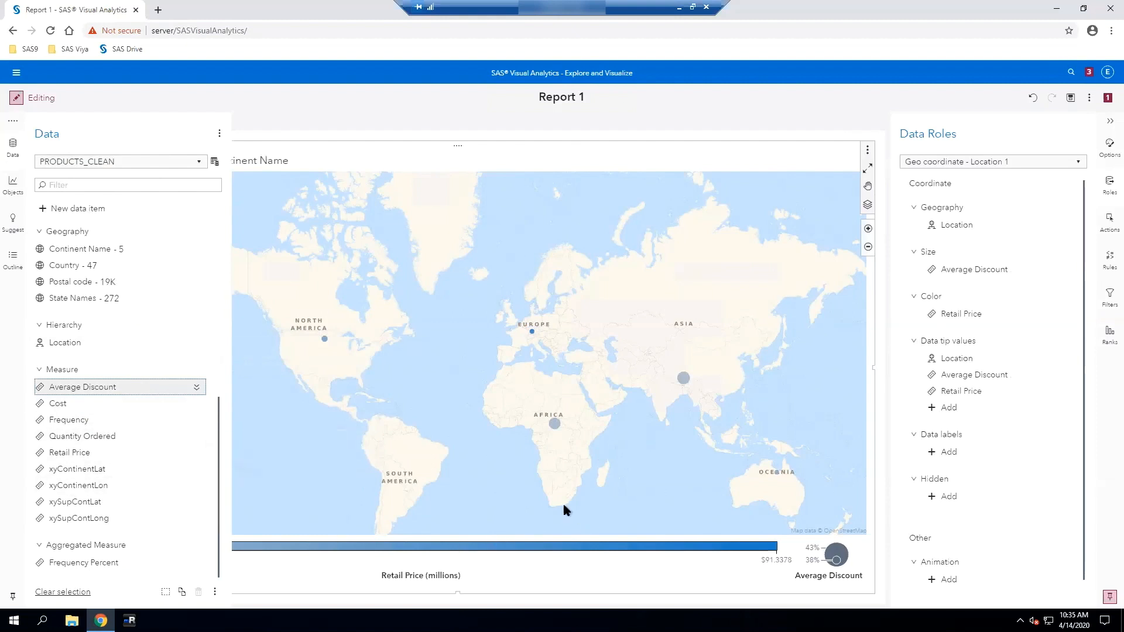
# - Set the Retail Price measure's aggregation to Average and rename it as Average Retail Price
pyautogui.keyDown('ctrl'); pyautogui.click(192, 456); pyautogui.keyUp('ctrl')
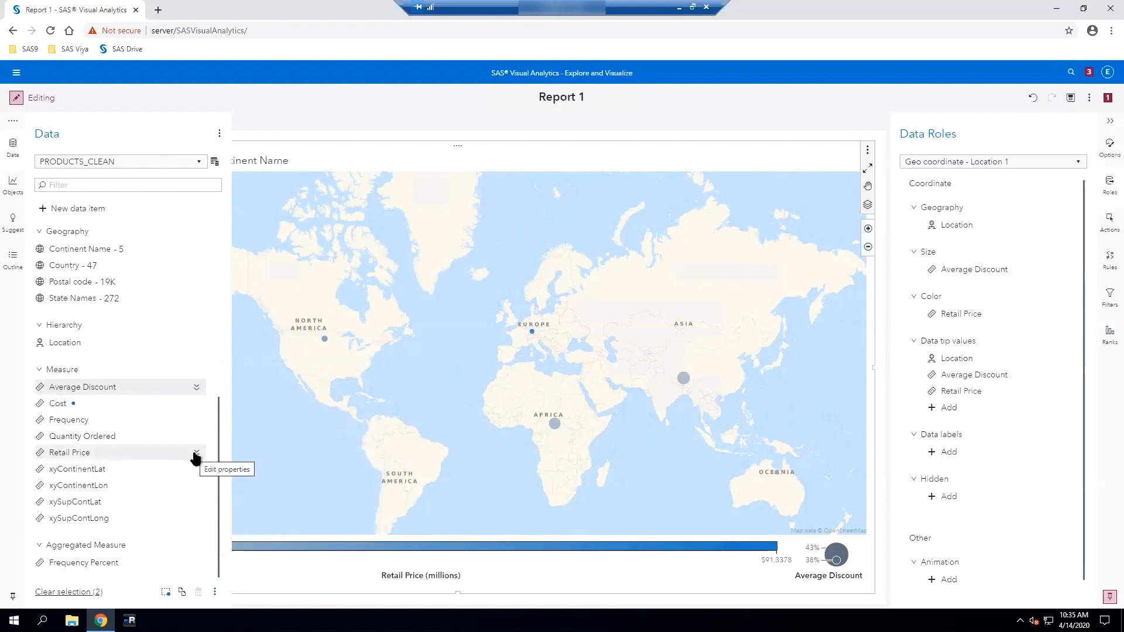
pyautogui.click(195, 455)
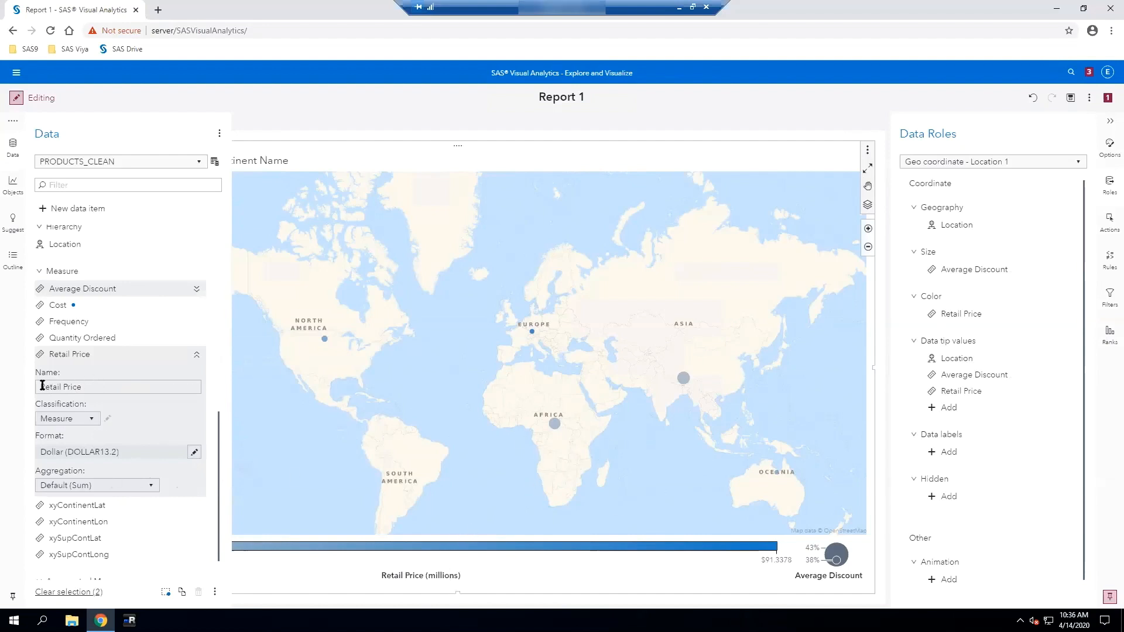
pyautogui.click(150, 486)
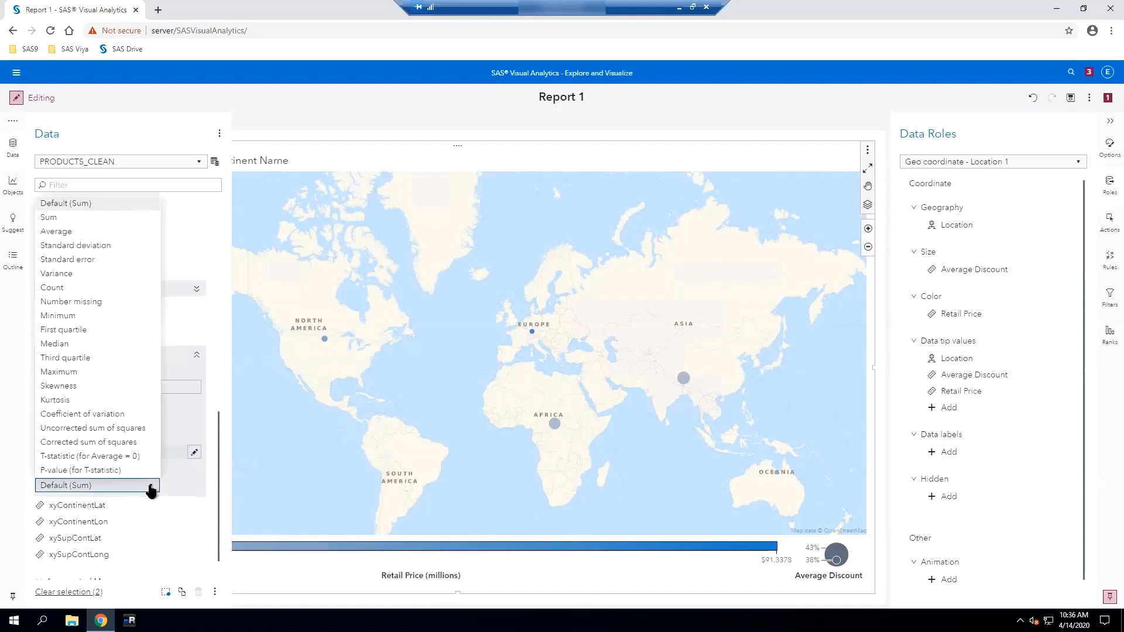
pyautogui.click(66, 232)
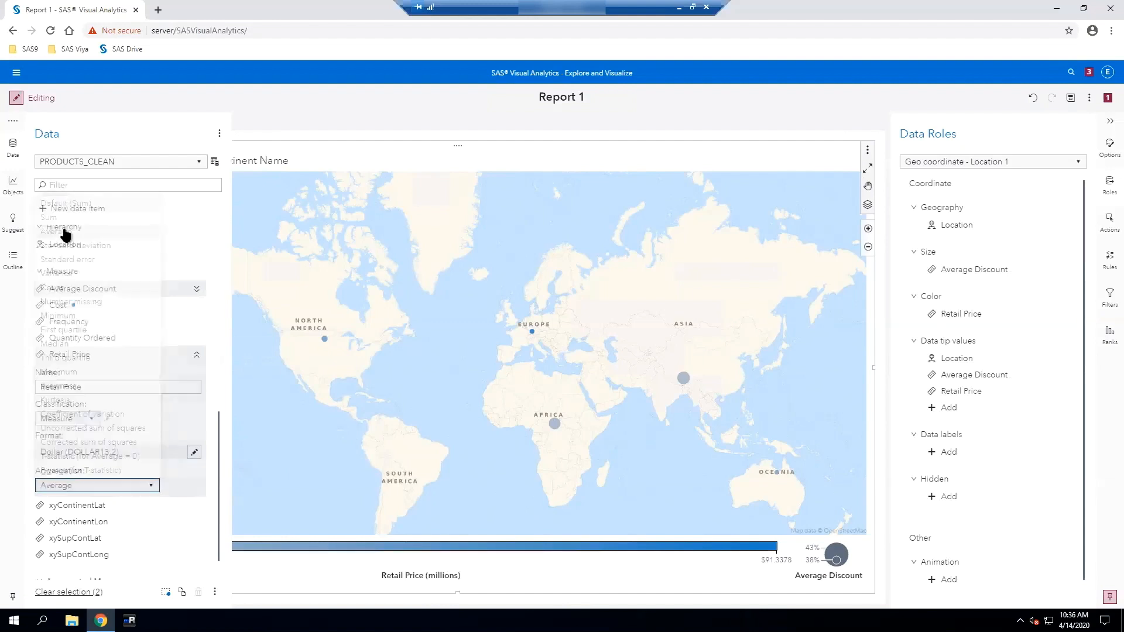
pyautogui.click(44, 387)
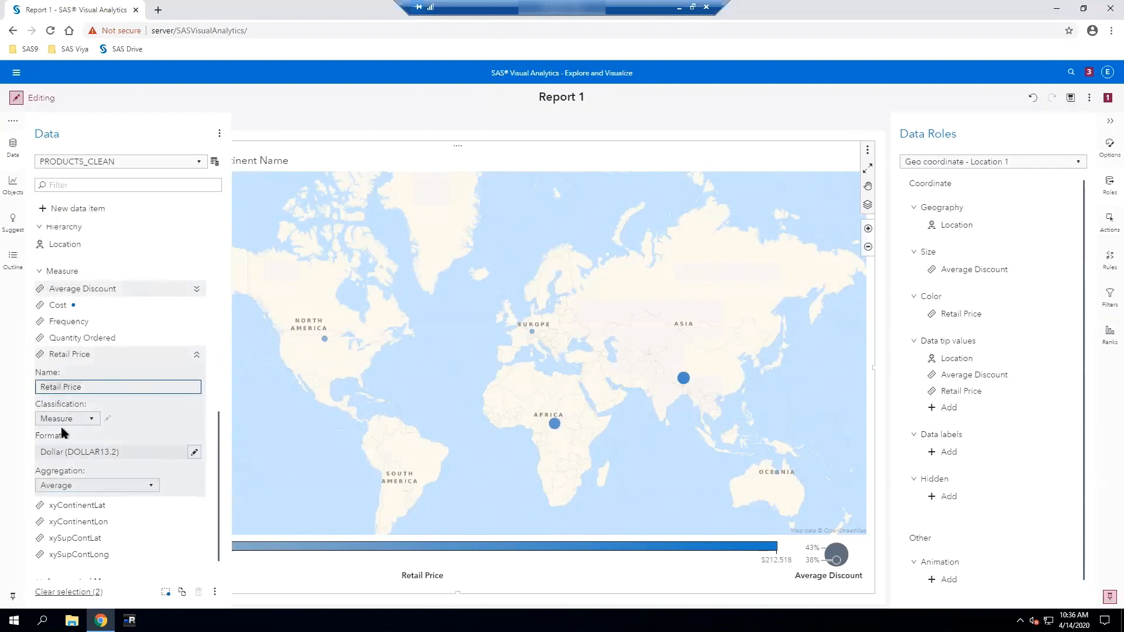
pyautogui.write('Average')
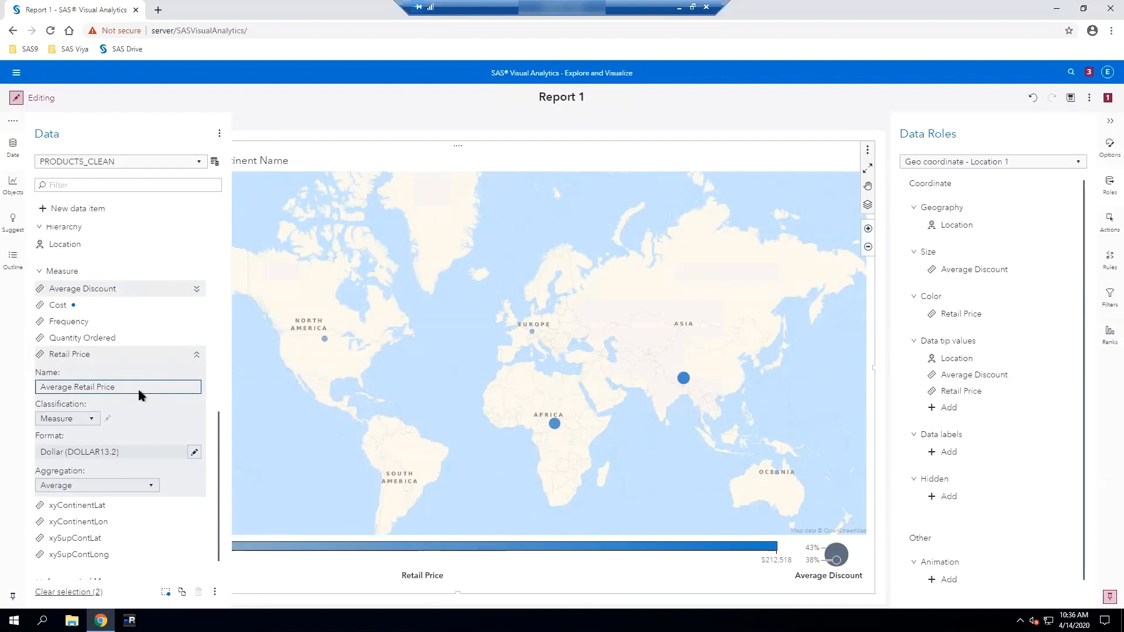
pyautogui.press('Return')
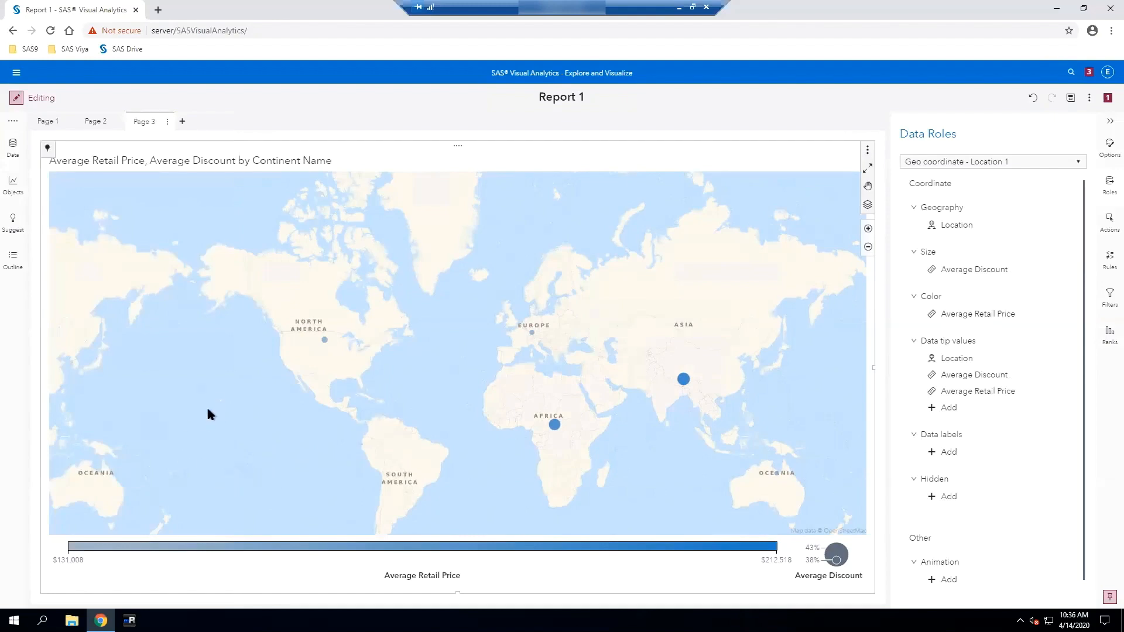
# - Drill the map down from North America through the United States to the postal codes of Texas
pyautogui.doubleClick(324, 338)
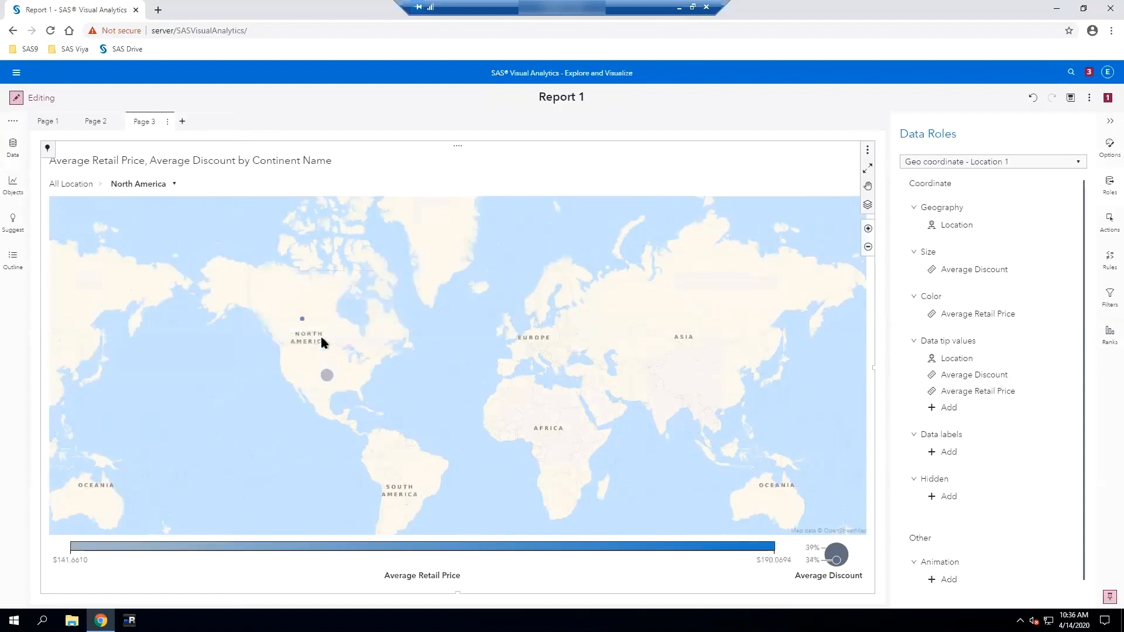
pyautogui.doubleClick(325, 375)
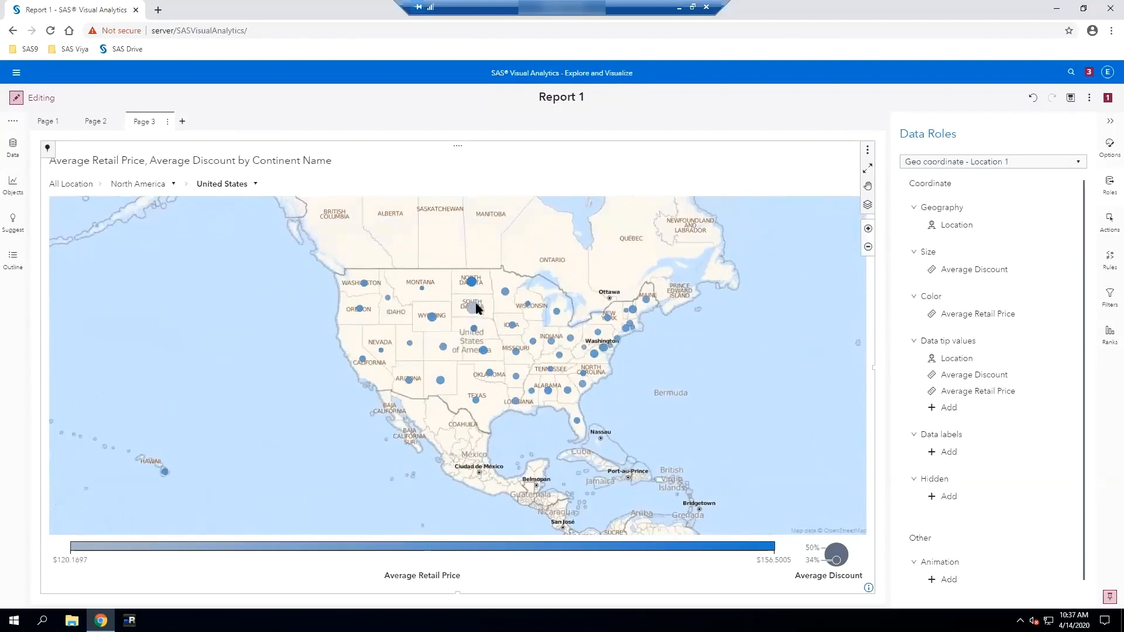
pyautogui.moveTo(477, 313)
pyautogui.doubleClick(475, 403)
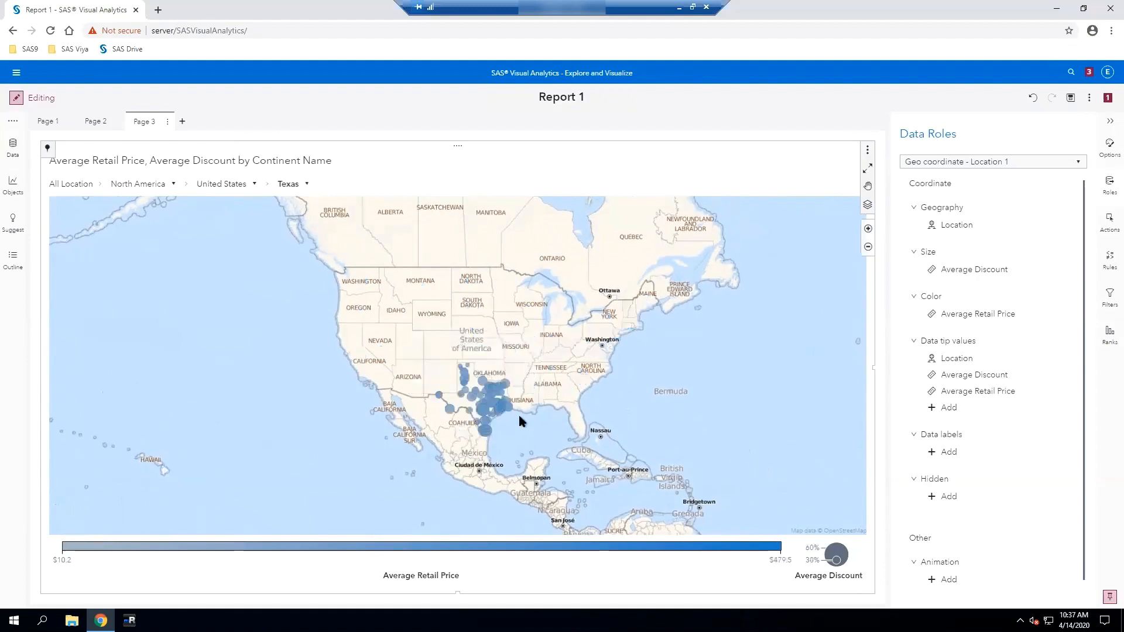
# - Search the map's locations for "Aus" and pin Austin, TX, USA on the map
pyautogui.scroll(1, 543, 444)
pyautogui.moveTo(527, 454); pyautogui.dragTo(575, 283)
pyautogui.moveTo(577, 372); pyautogui.dragTo(581, 266)
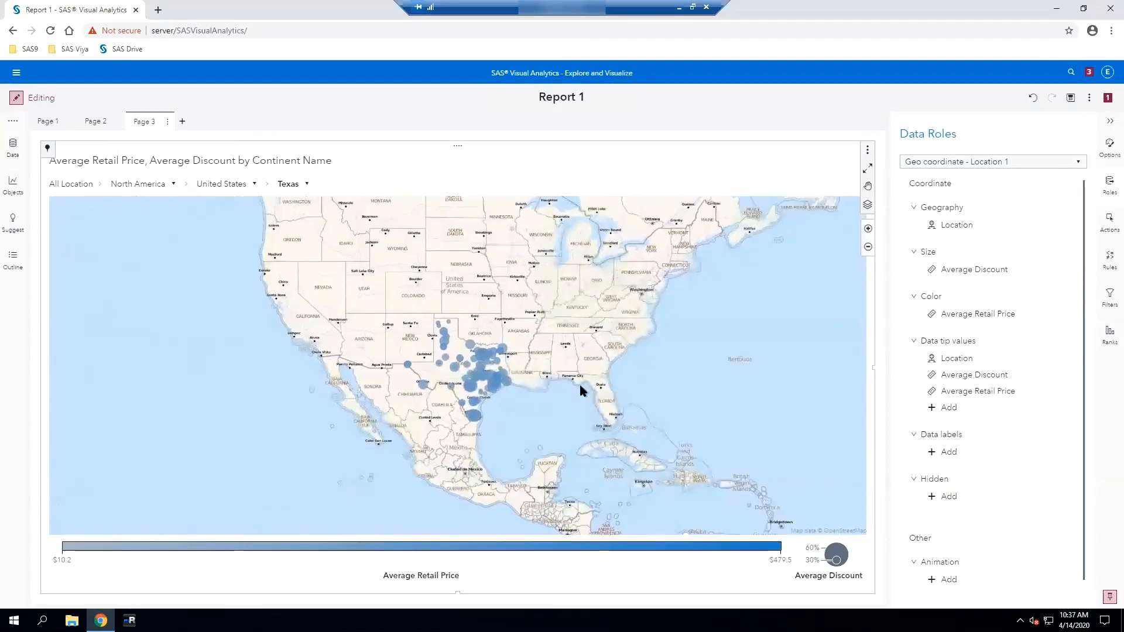
pyautogui.scroll(1, 580, 384)
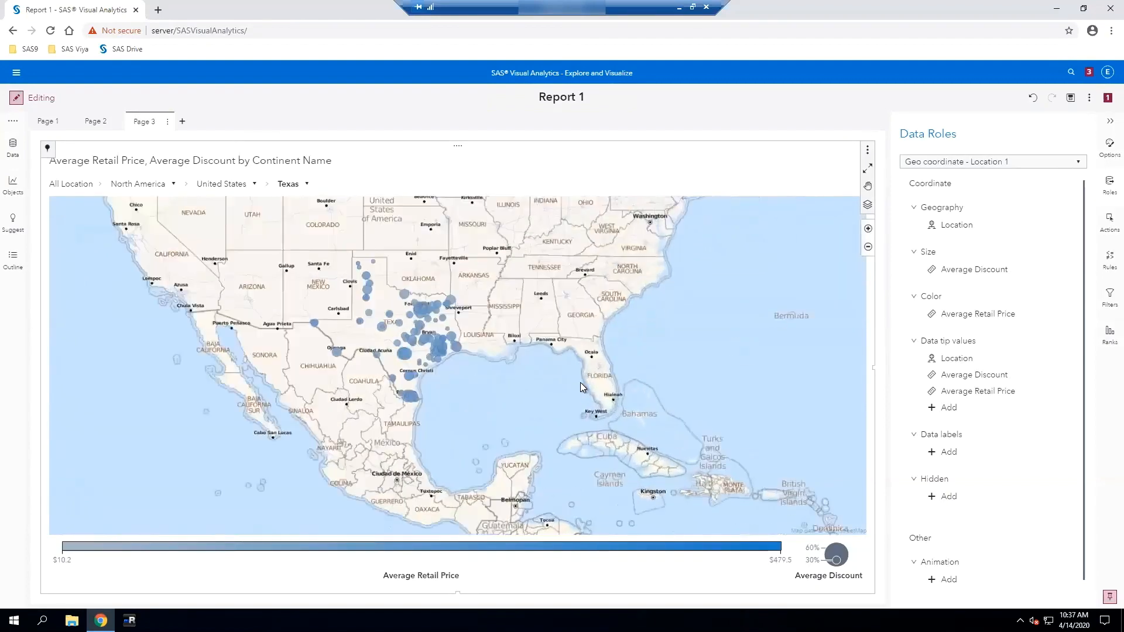
pyautogui.moveTo(520, 352); pyautogui.dragTo(605, 366)
pyautogui.scroll(1, 634, 382)
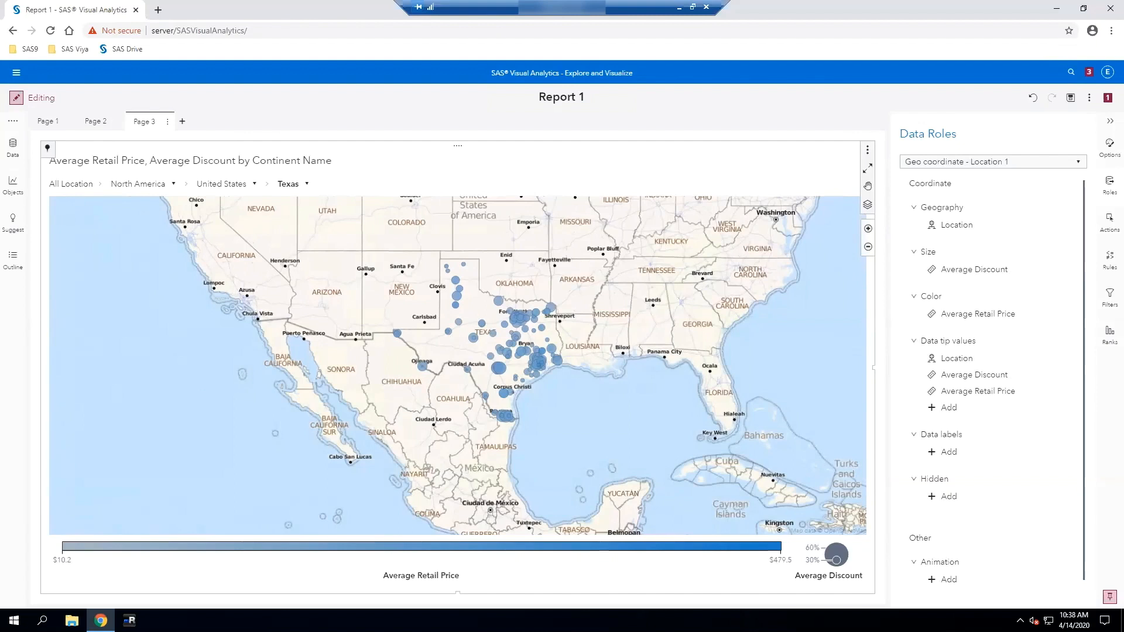
pyautogui.click(47, 149)
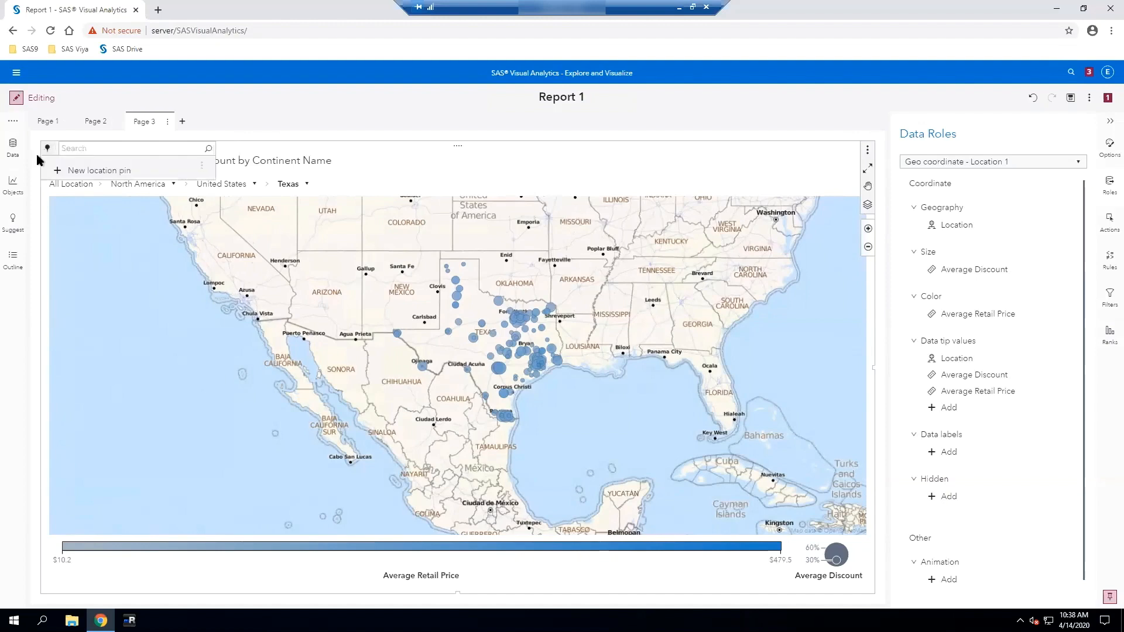
pyautogui.click(65, 150)
pyautogui.write('Aus')
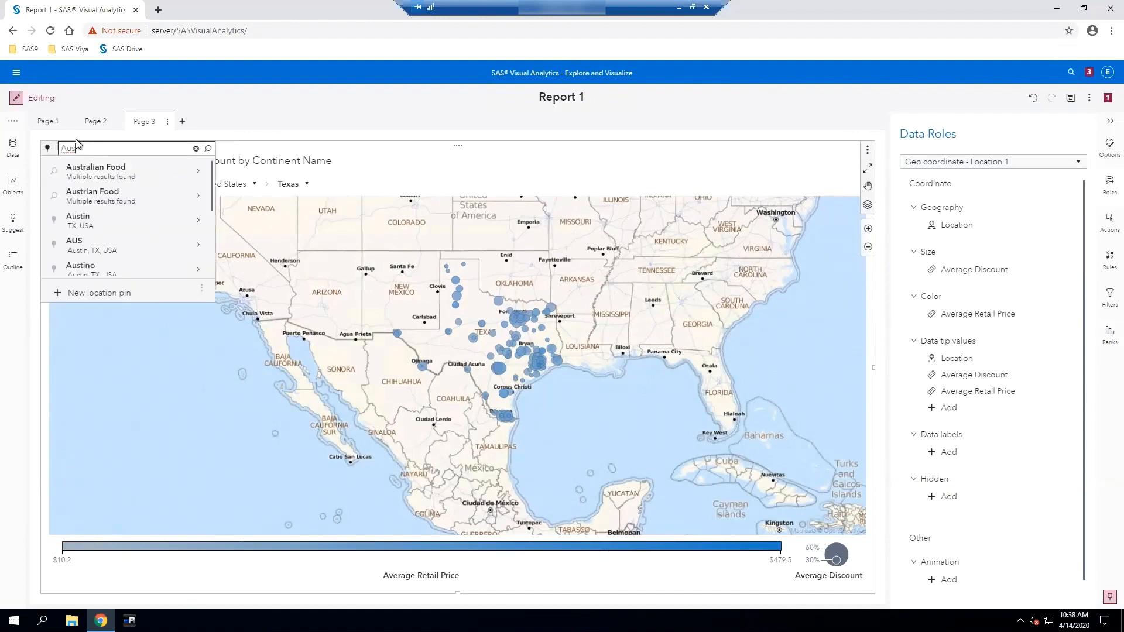
pyautogui.click(80, 222)
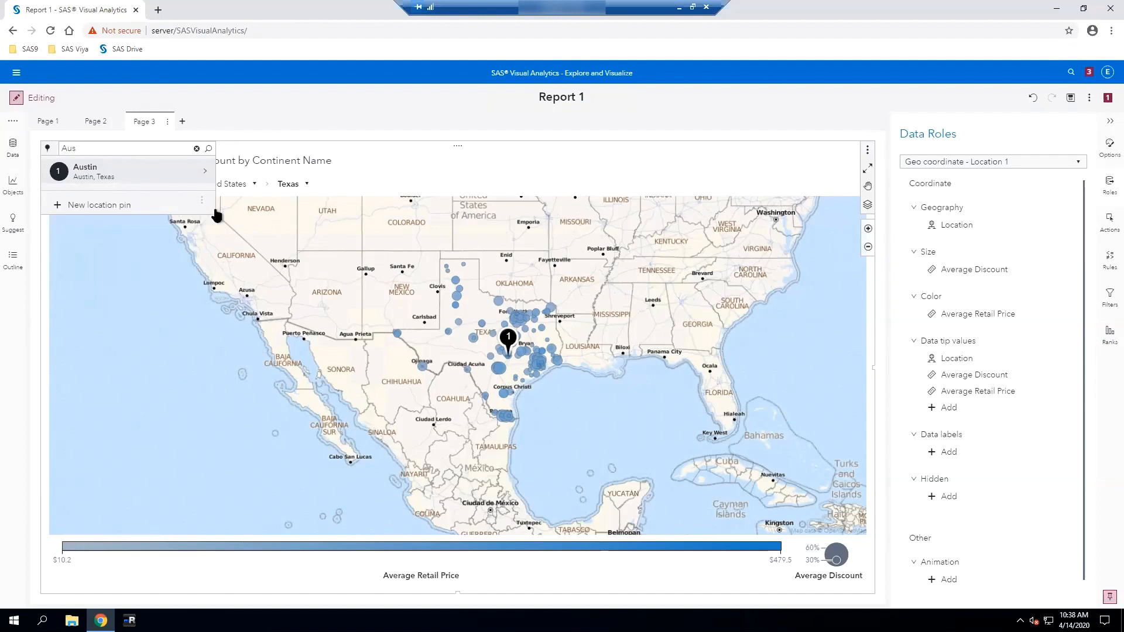
# - Draw a geographic selection by distance with a 50-mile radius around the Austin pin
pyautogui.click(206, 173)
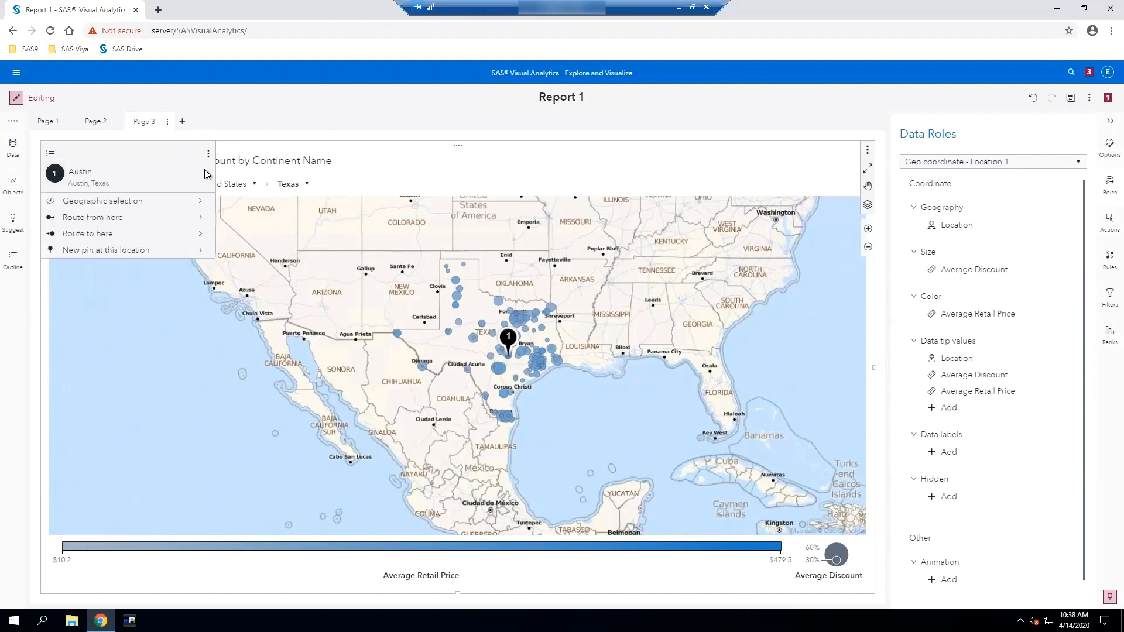
pyautogui.click(193, 205)
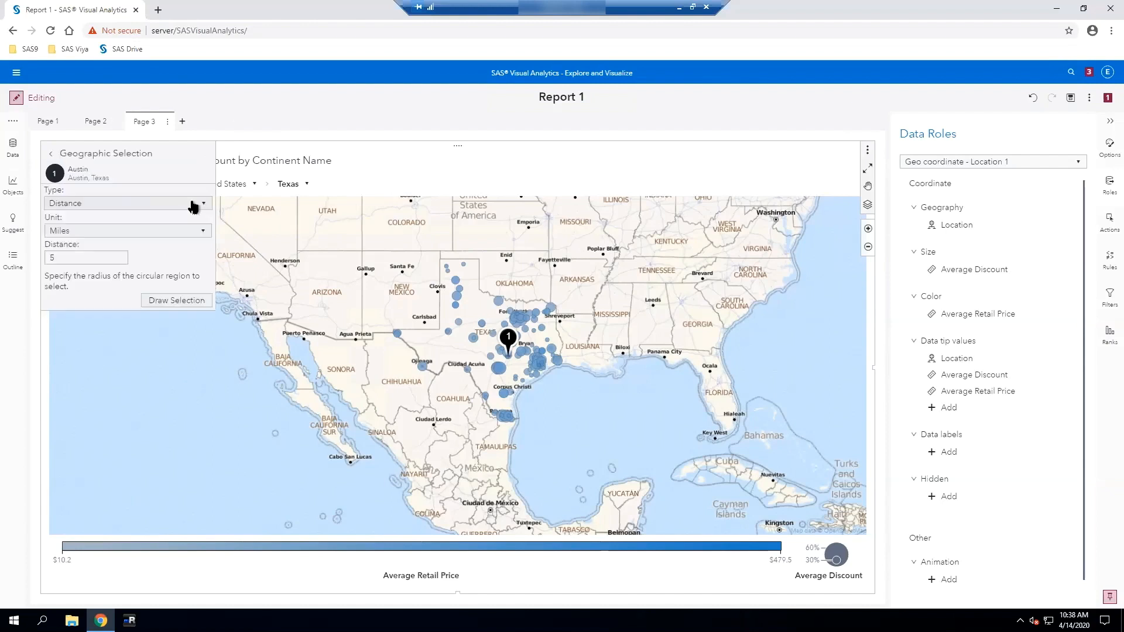
pyautogui.click(58, 256)
pyautogui.write('0')
pyautogui.click(164, 302)
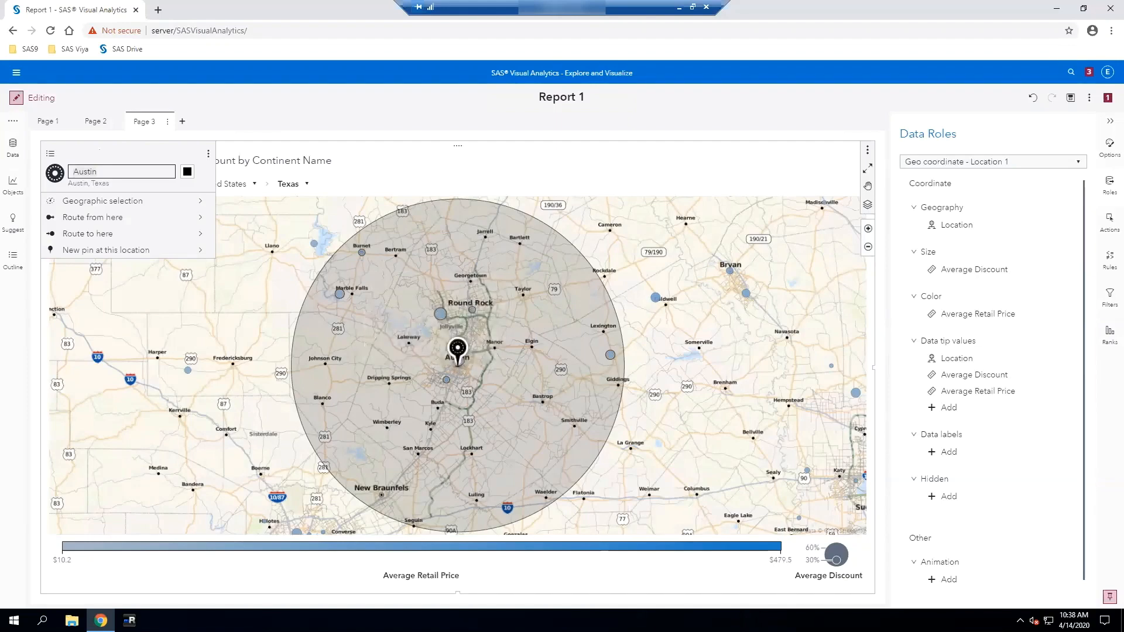
# - Create a filter that includes only the points selected around Austin and inspect its postal code expression
pyautogui.click(513, 318)
pyautogui.rightClick(512, 318)
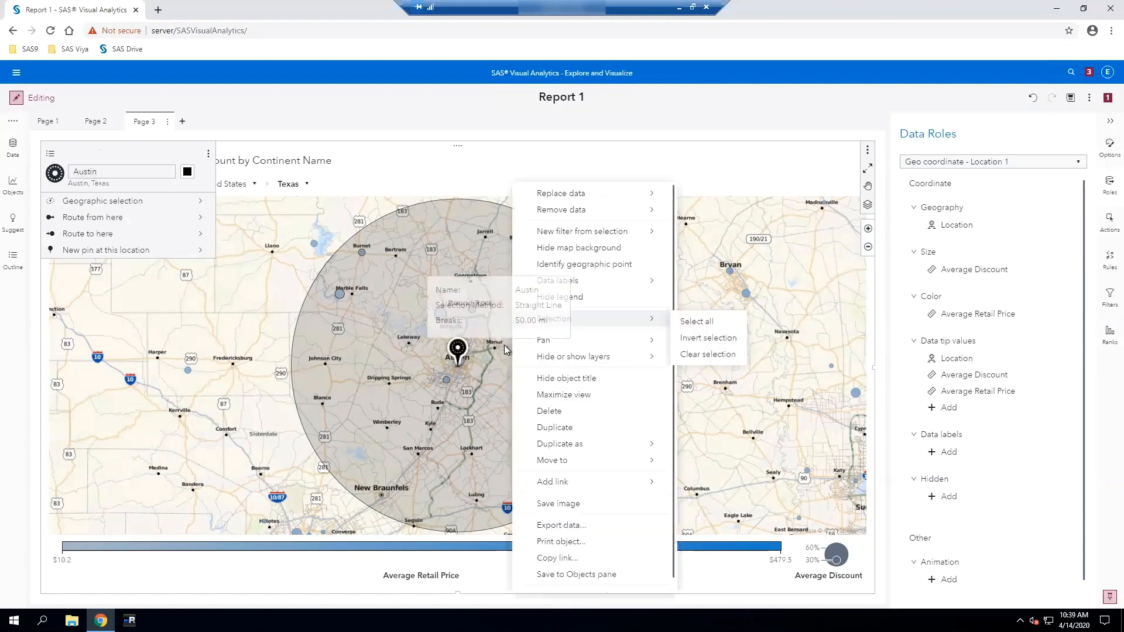
pyautogui.moveTo(583, 232)
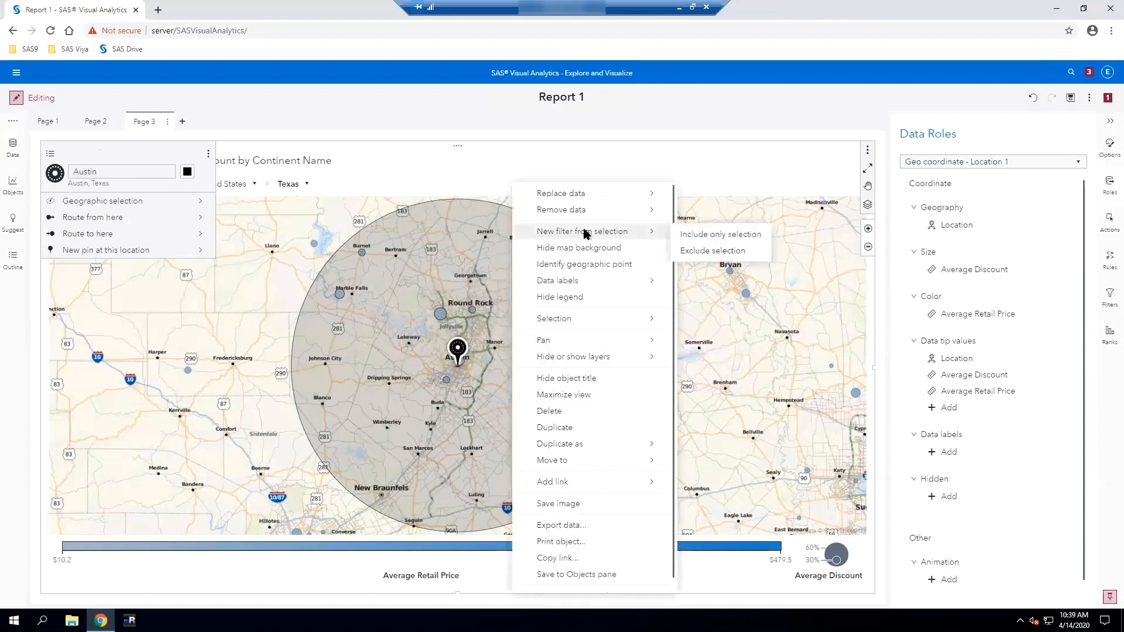
pyautogui.click(701, 234)
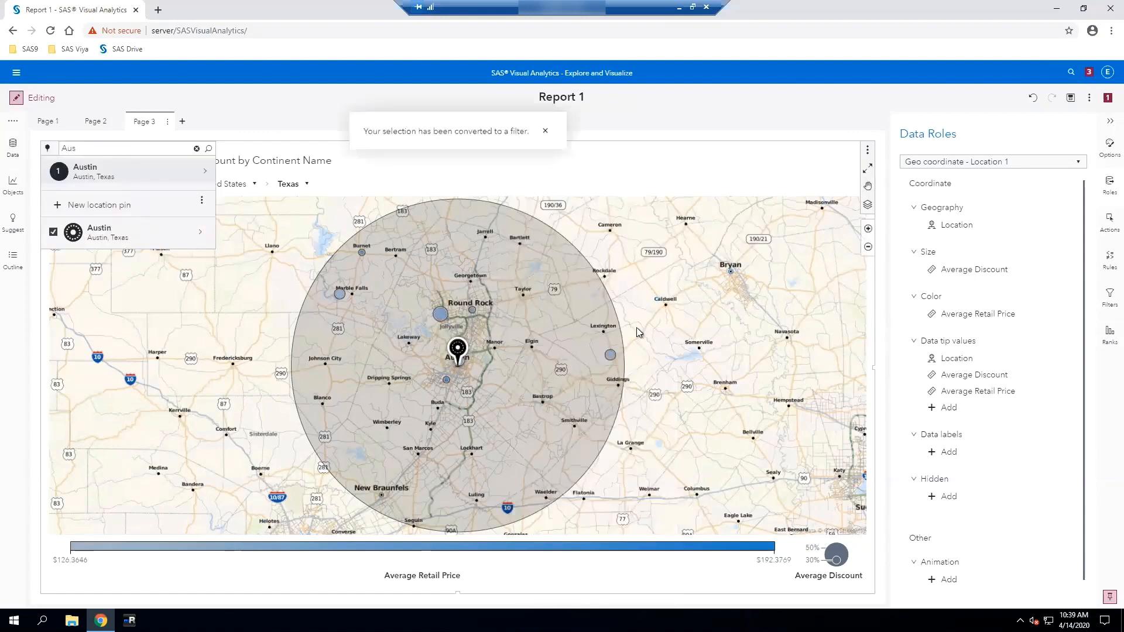
pyautogui.click(1109, 295)
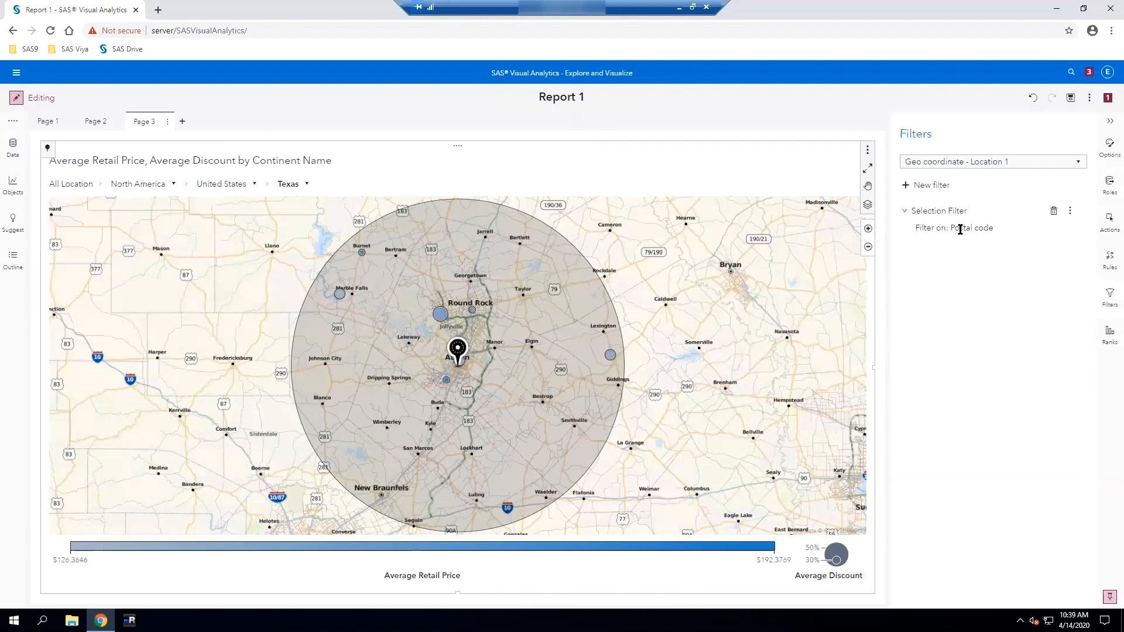
pyautogui.moveTo(960, 228)
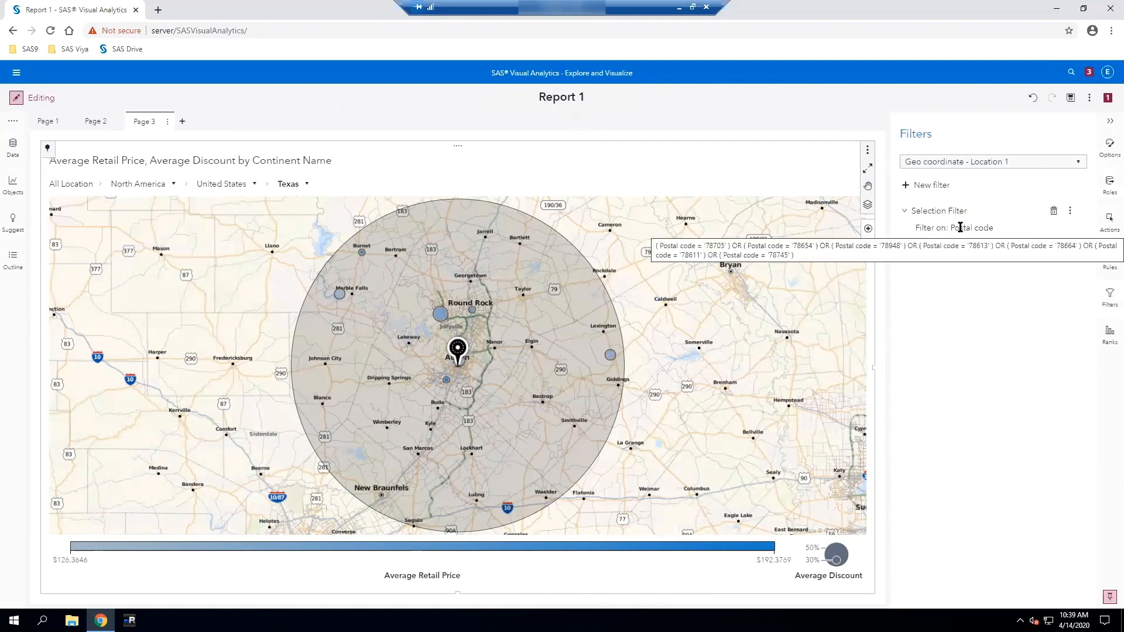
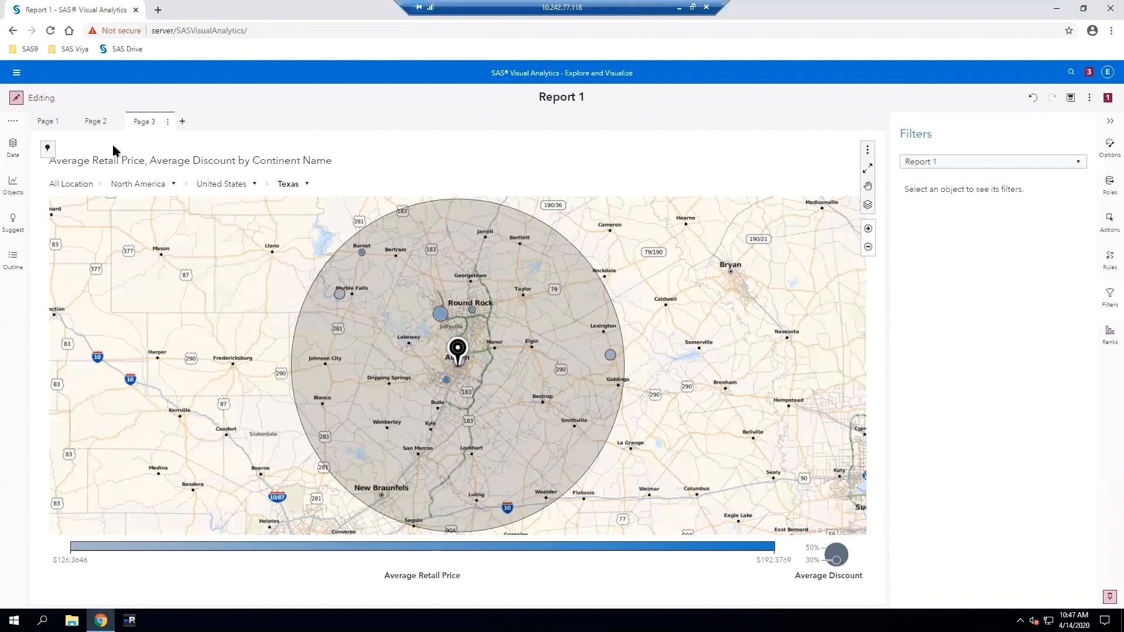
# - Add a fourth page to the report and clear the data item selection in the PRODUCTS_CLEAN data
pyautogui.click(182, 121)
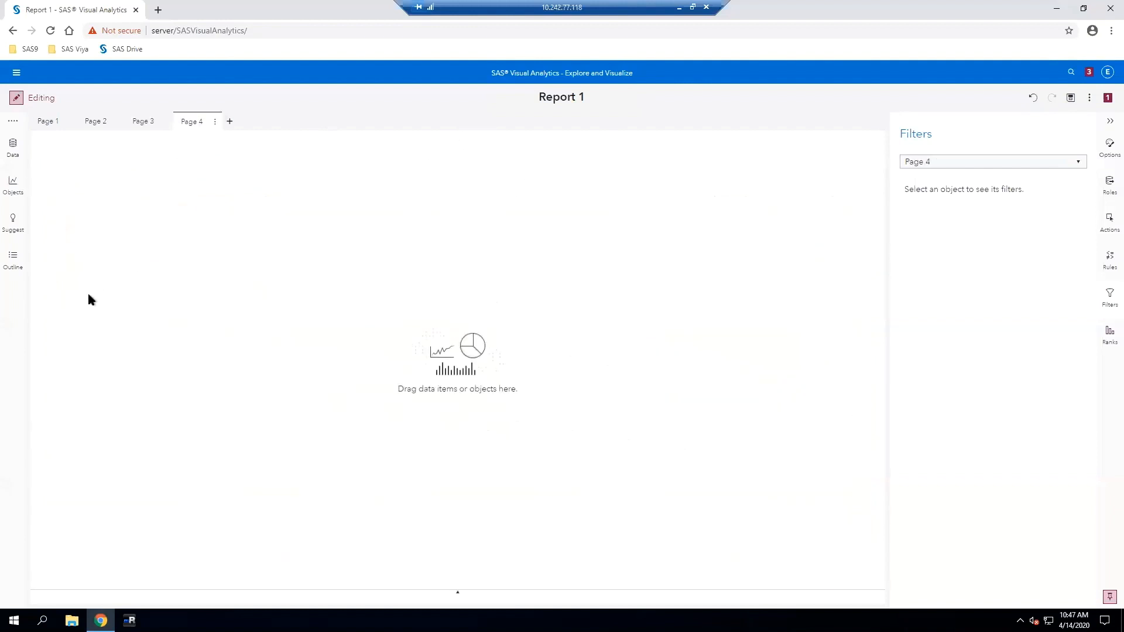
pyautogui.click(9, 153)
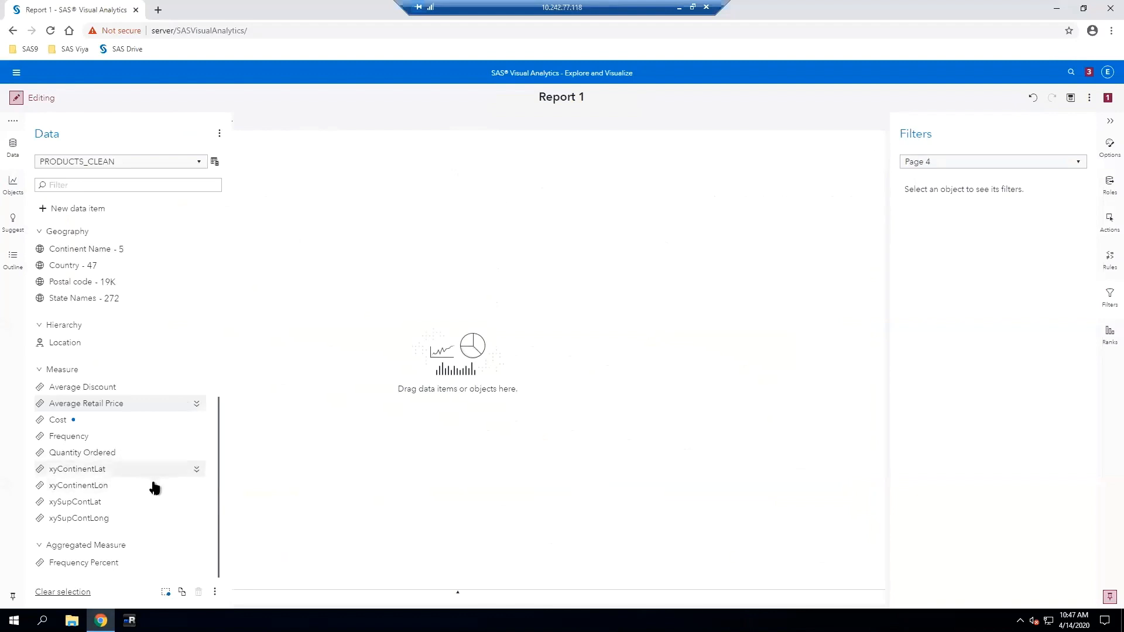
pyautogui.keyDown('ctrl'); pyautogui.click(157, 422); pyautogui.keyUp('ctrl')
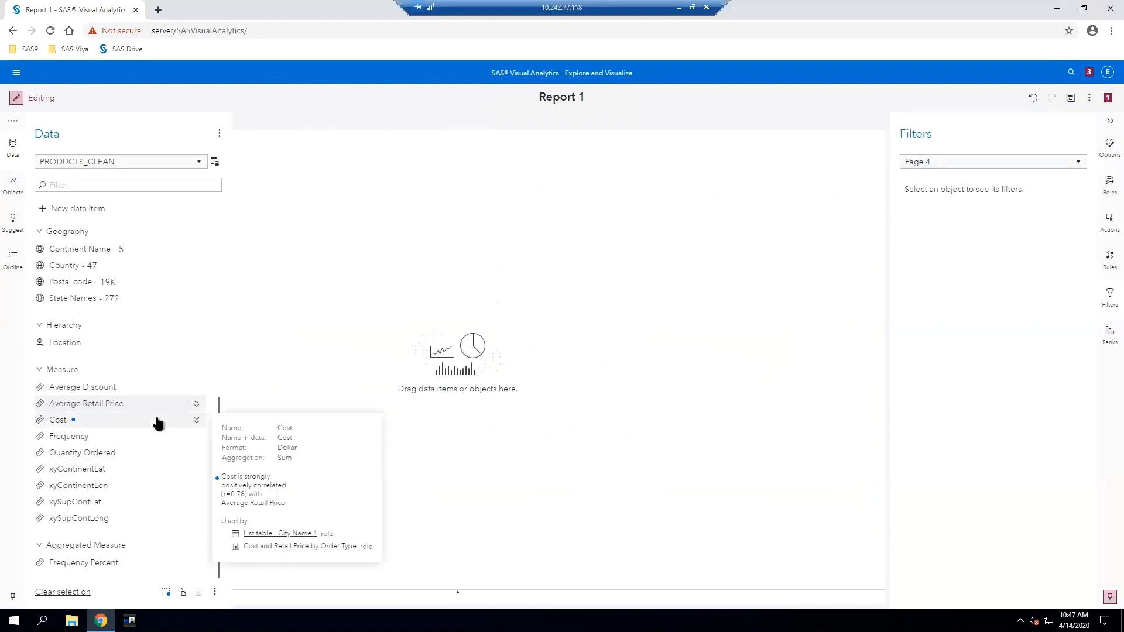
pyautogui.click(70, 592)
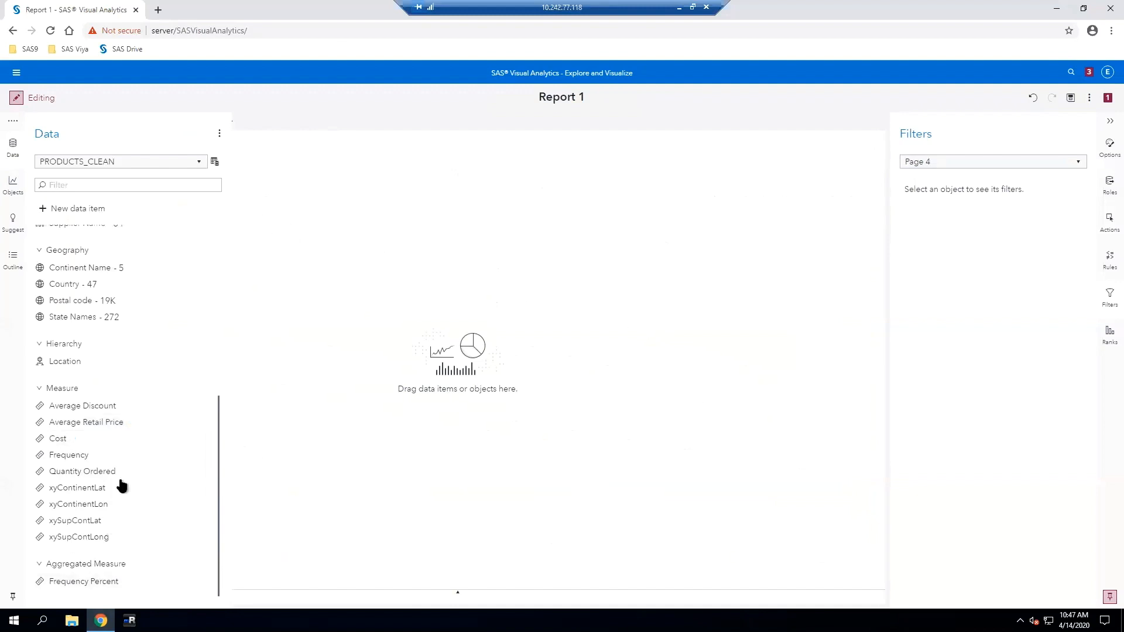
# - Set the Cost measure's aggregation to Average and rename the measure Average Cost
pyautogui.click(198, 437)
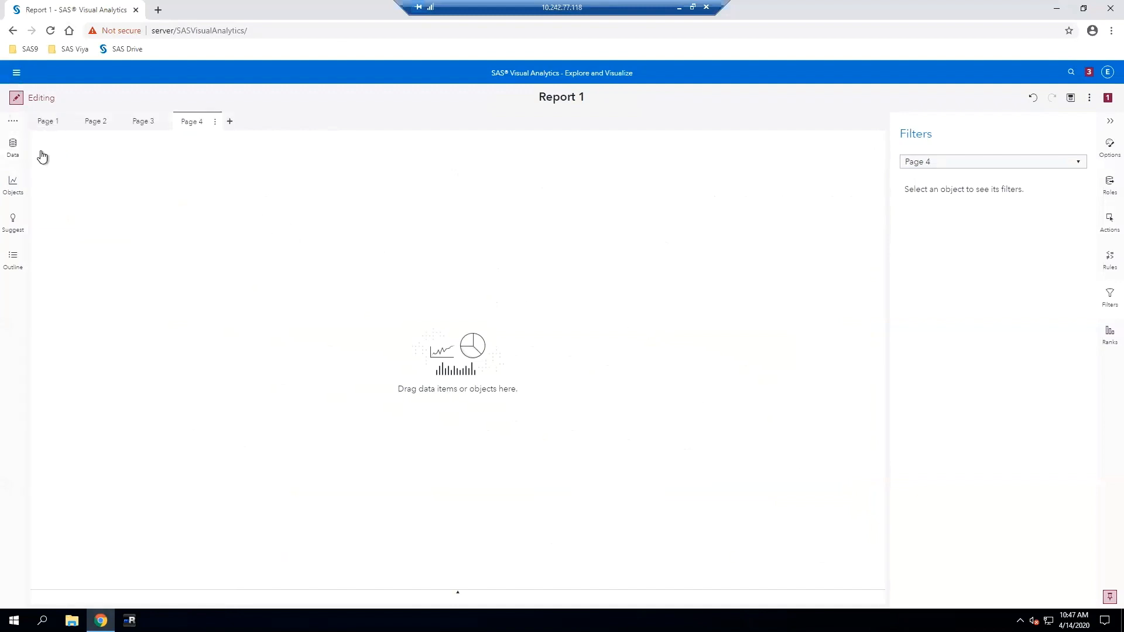
pyautogui.click(13, 148)
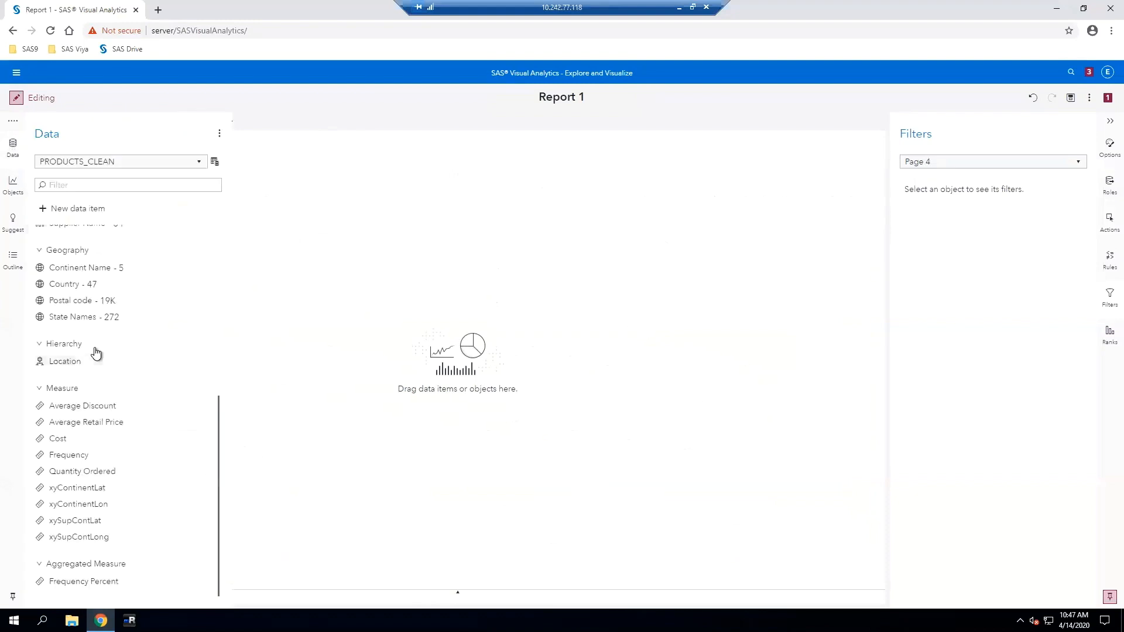
pyautogui.click(194, 438)
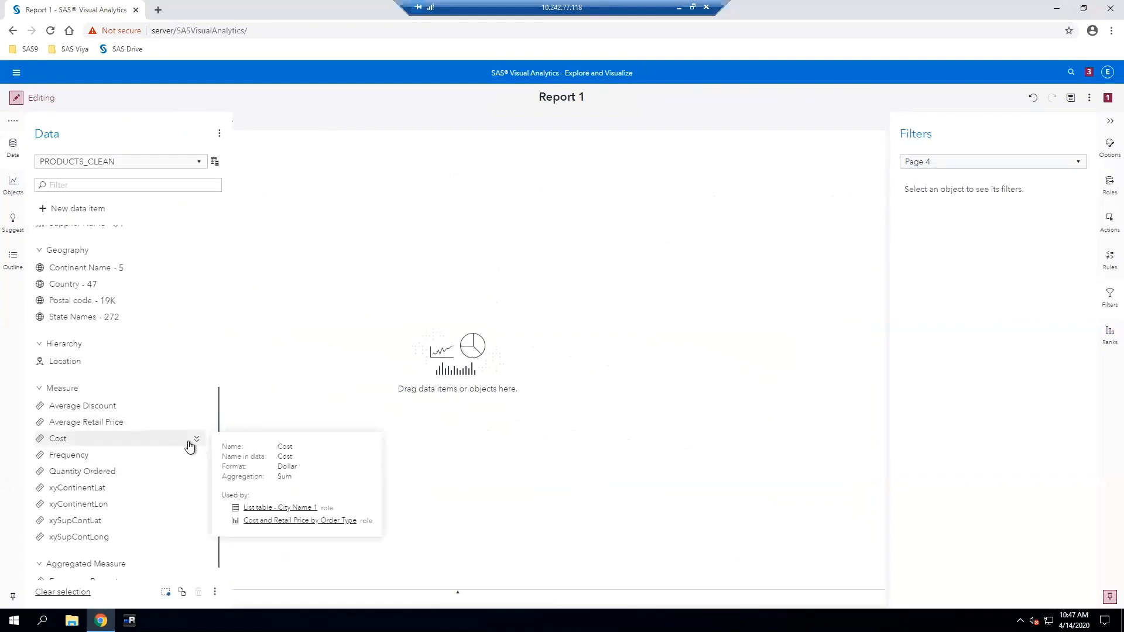
pyautogui.click(195, 442)
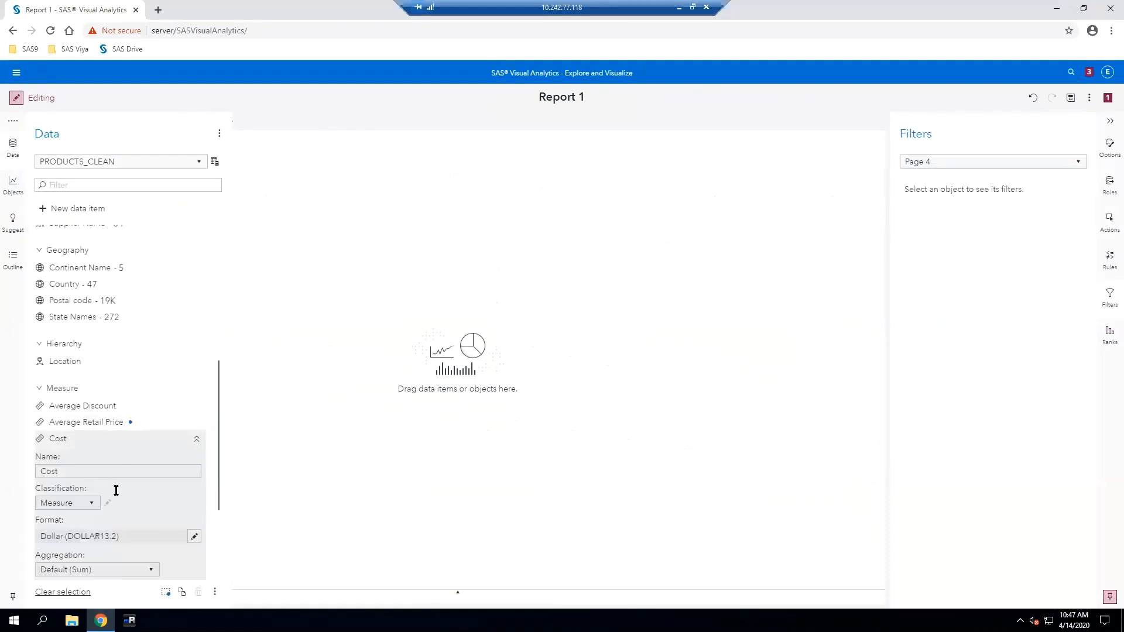
pyautogui.scroll(-3, 112, 485)
pyautogui.click(150, 418)
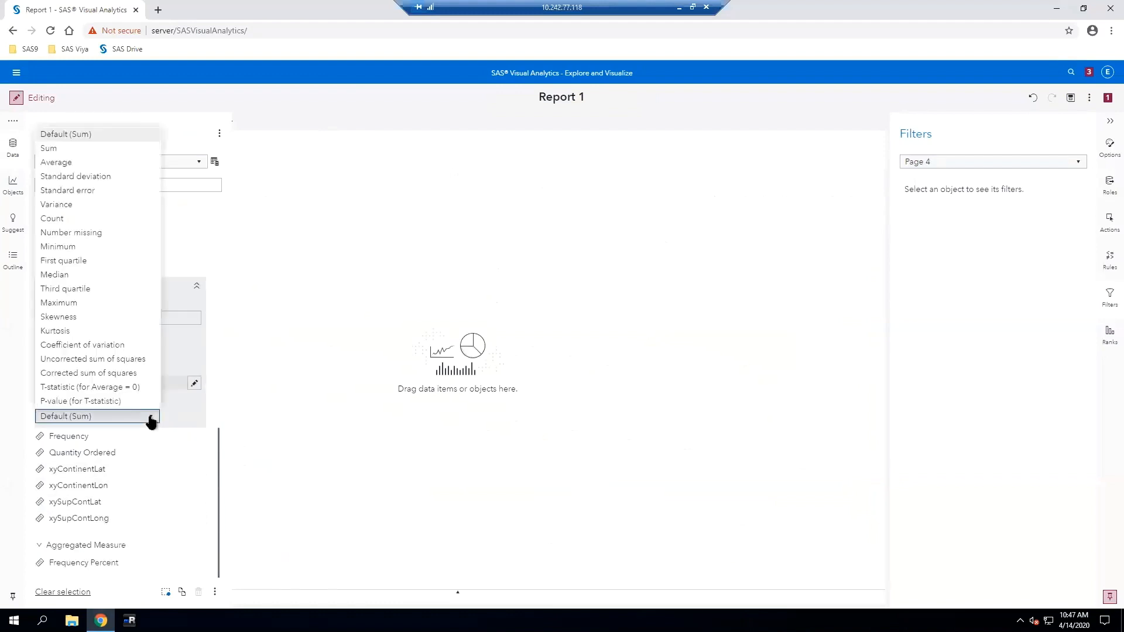
pyautogui.click(58, 163)
pyautogui.click(42, 317)
pyautogui.hotkey('ctrl', 'a')
pyautogui.write('Average Cost')
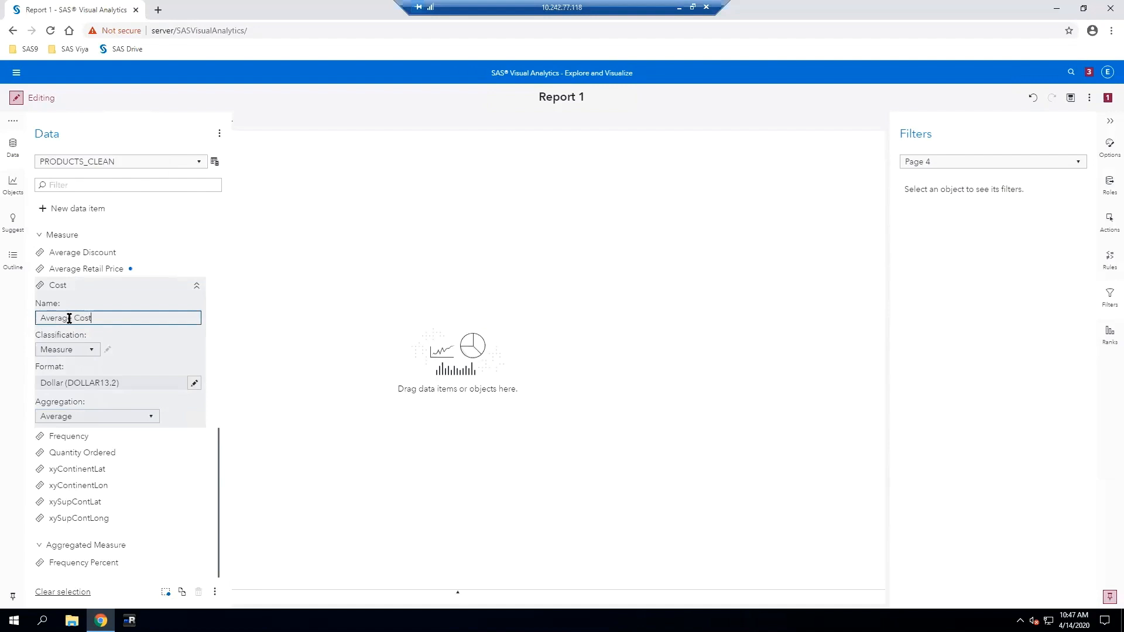
pyautogui.press('Return')
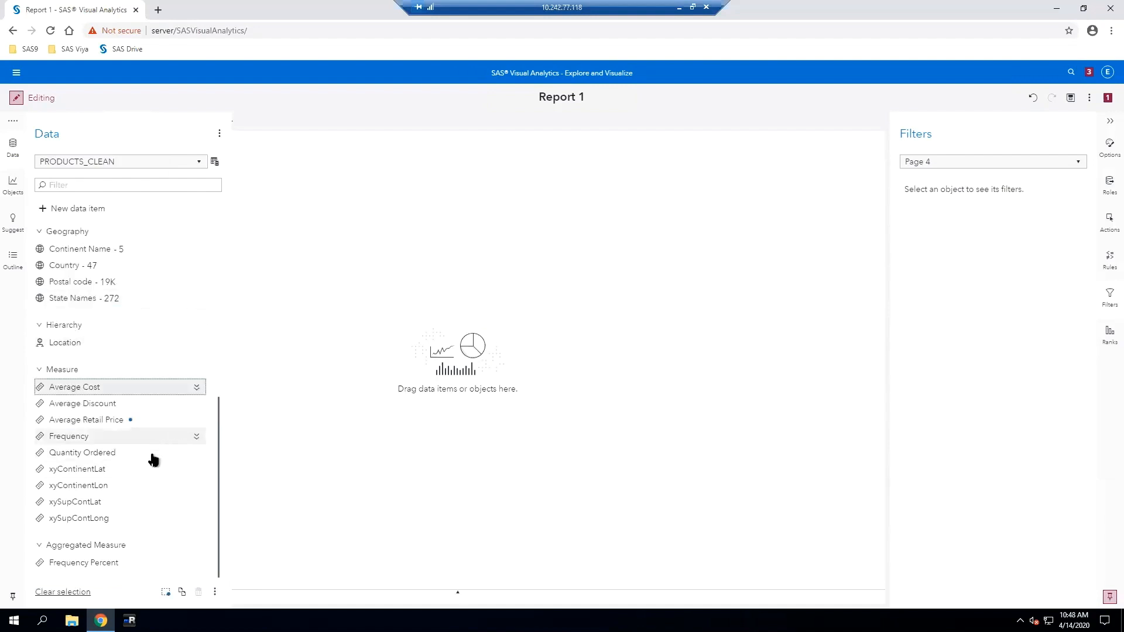
# - Set the Quantity Ordered measure's aggregation to Average and rename the measure Average Quantity
pyautogui.moveTo(131, 457)
pyautogui.click(196, 454)
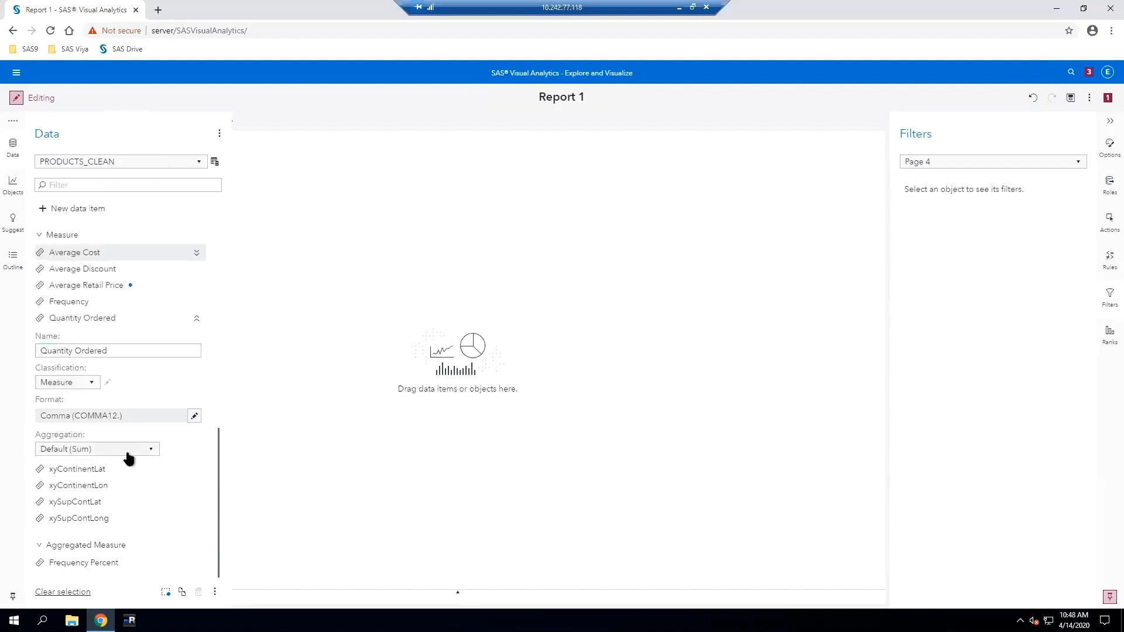
pyautogui.click(126, 452)
pyautogui.click(55, 195)
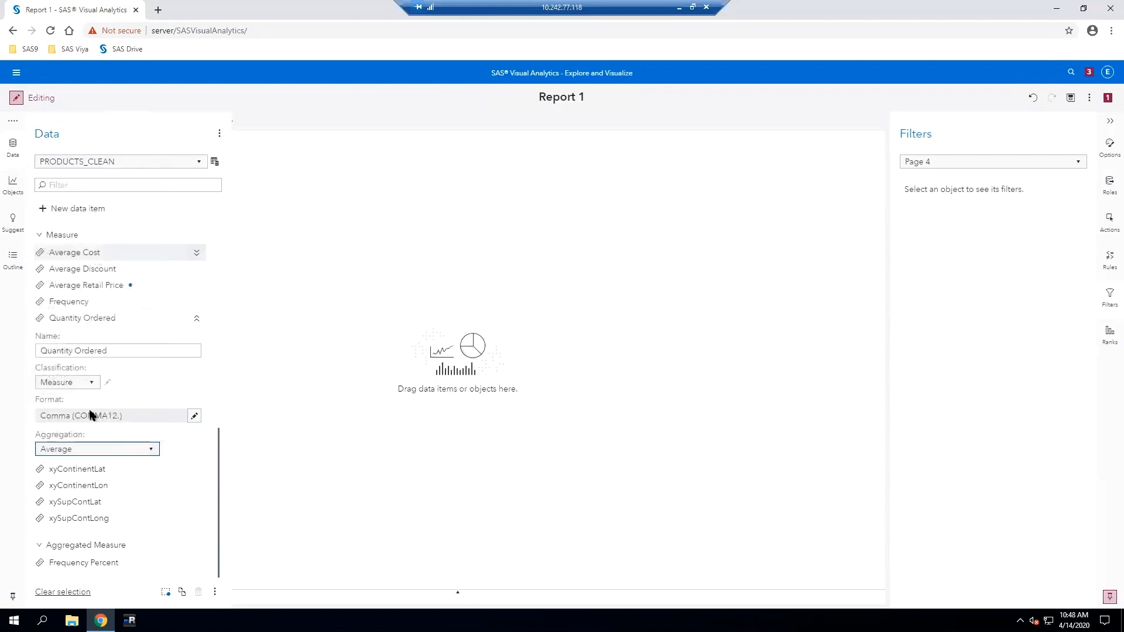
pyautogui.click(113, 350)
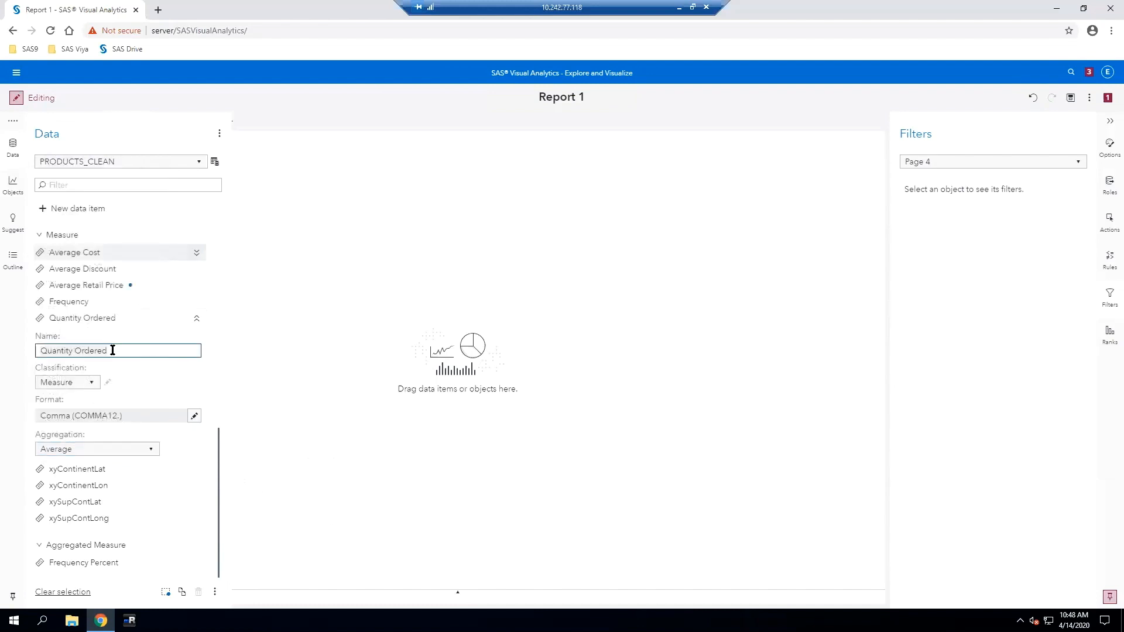
pyautogui.hotkey('ctrl', 'a')
pyautogui.write('Average Quantity')
pyautogui.press('Return')
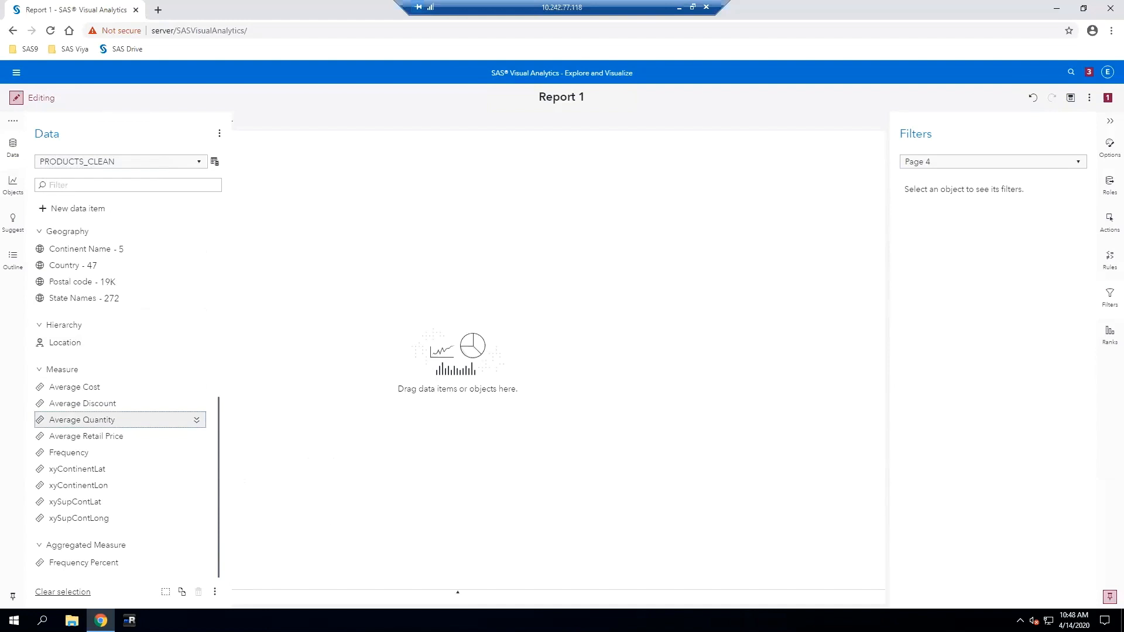
# - Create a correlation matrix on Page 4 from Average Cost, Average Discount, Average Quantity and Average Retail Price
pyautogui.keyDown('ctrl'); pyautogui.click(85, 388); pyautogui.keyUp('ctrl')
pyautogui.keyDown('ctrl'); pyautogui.click(84, 405); pyautogui.keyUp('ctrl')
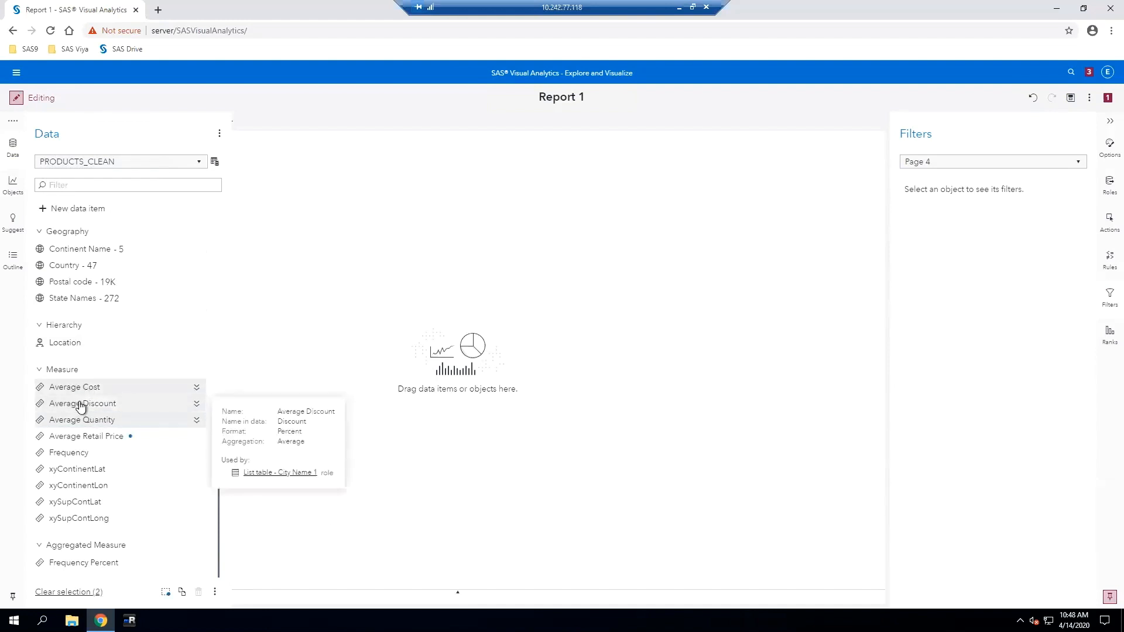
pyautogui.keyDown('ctrl'); pyautogui.click(82, 437); pyautogui.keyUp('ctrl')
pyautogui.moveTo(101, 404); pyautogui.dragTo(382, 337)
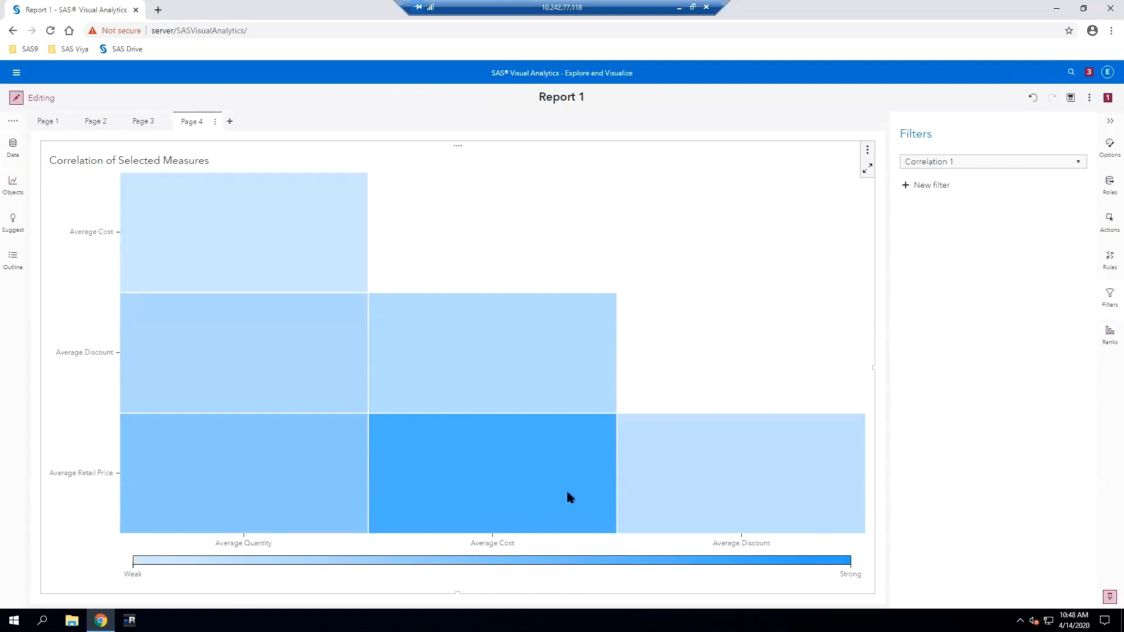
# - Select the Average Cost by Average Retail Price cell and examine its correlation value in the matrix's maximized detail table
pyautogui.click(483, 492)
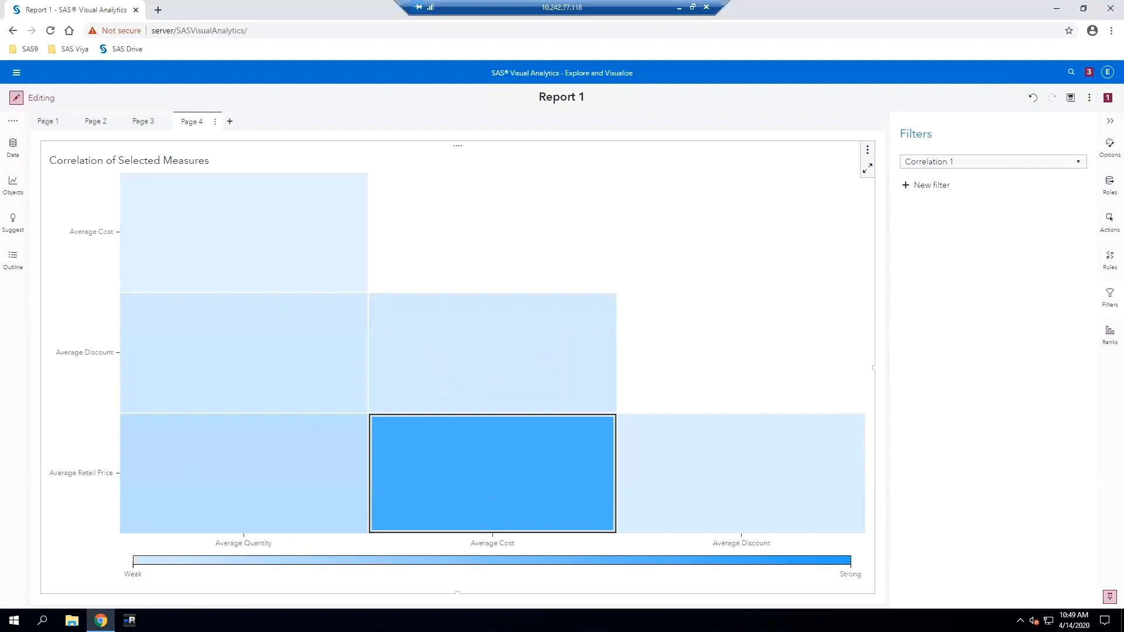
pyautogui.click(867, 169)
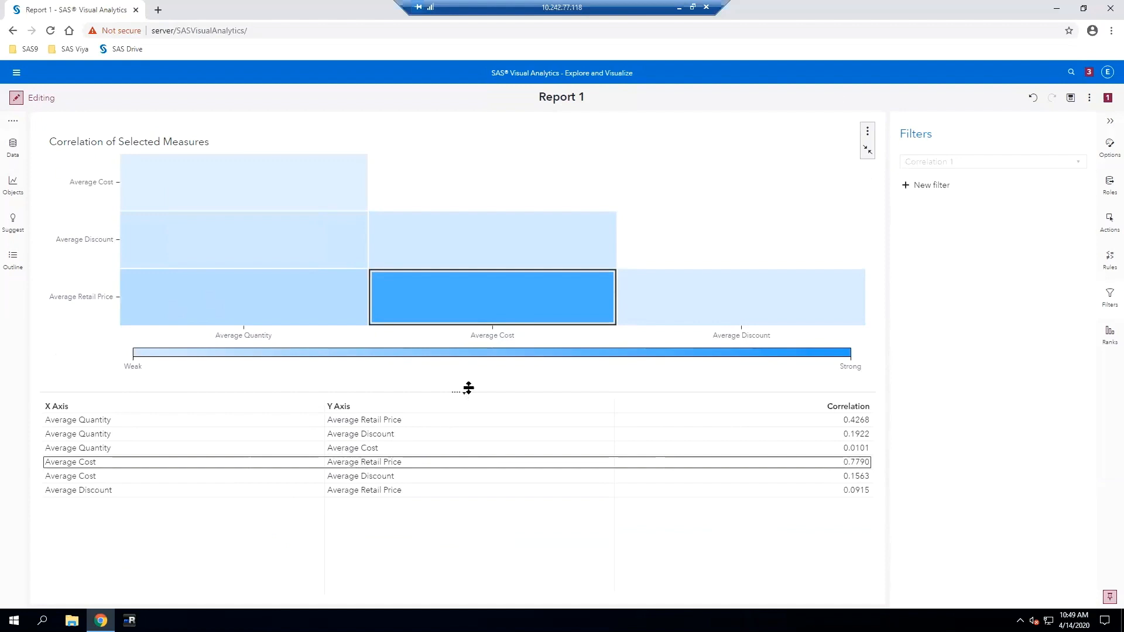
pyautogui.click(867, 150)
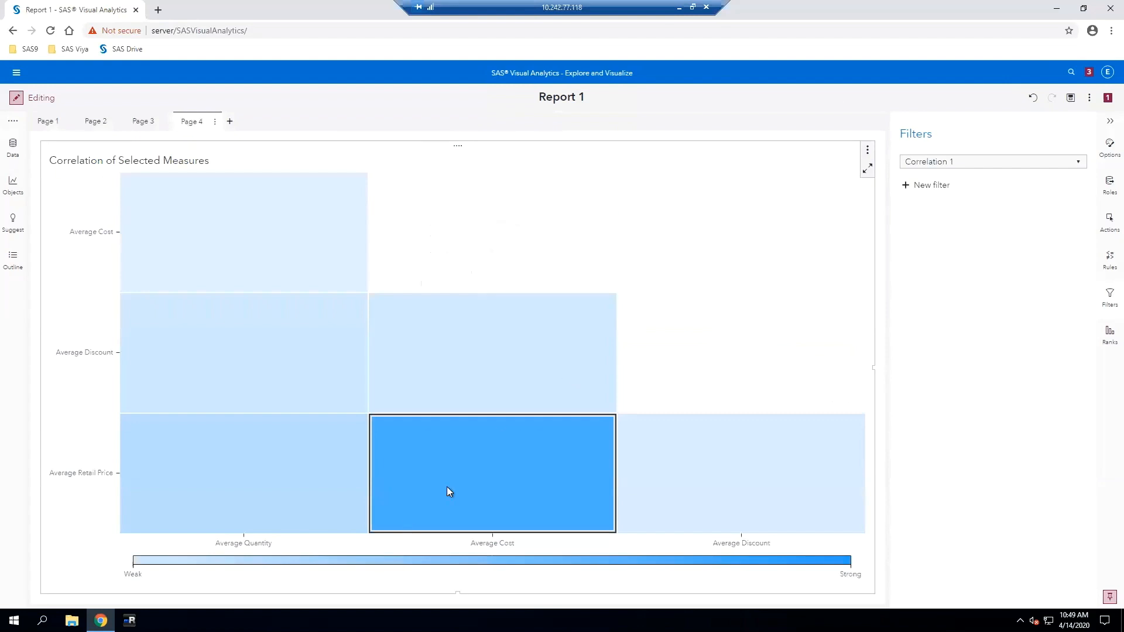
# - Create a heat map from the selected Average Cost by Average Retail Price cell and place it beside the correlation matrix
pyautogui.rightClick(489, 500)
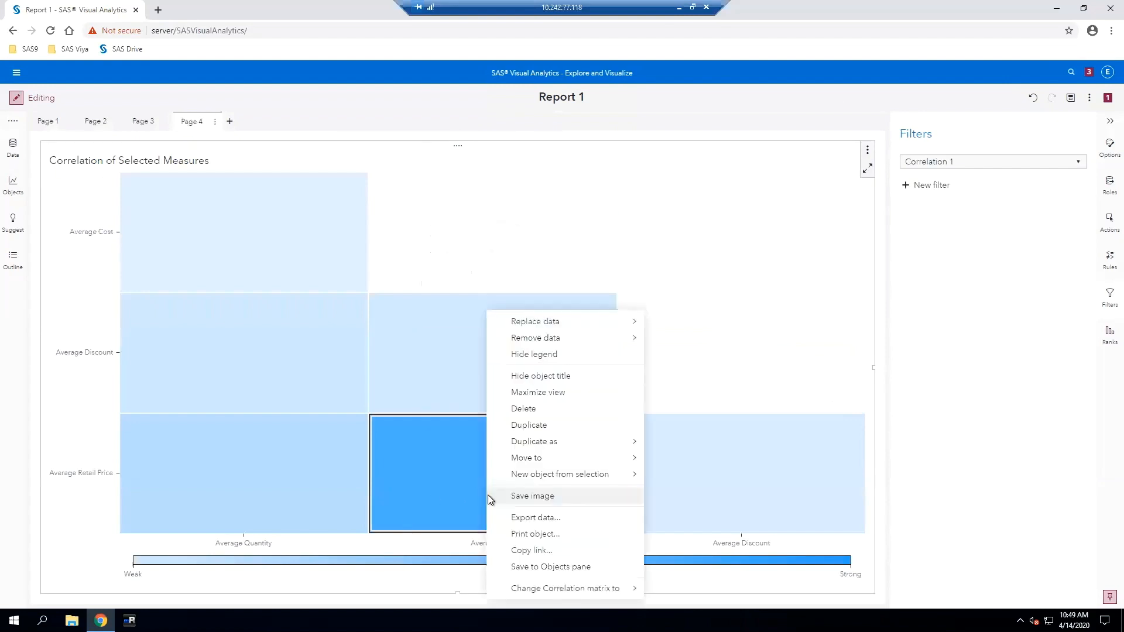
pyautogui.moveTo(550, 477)
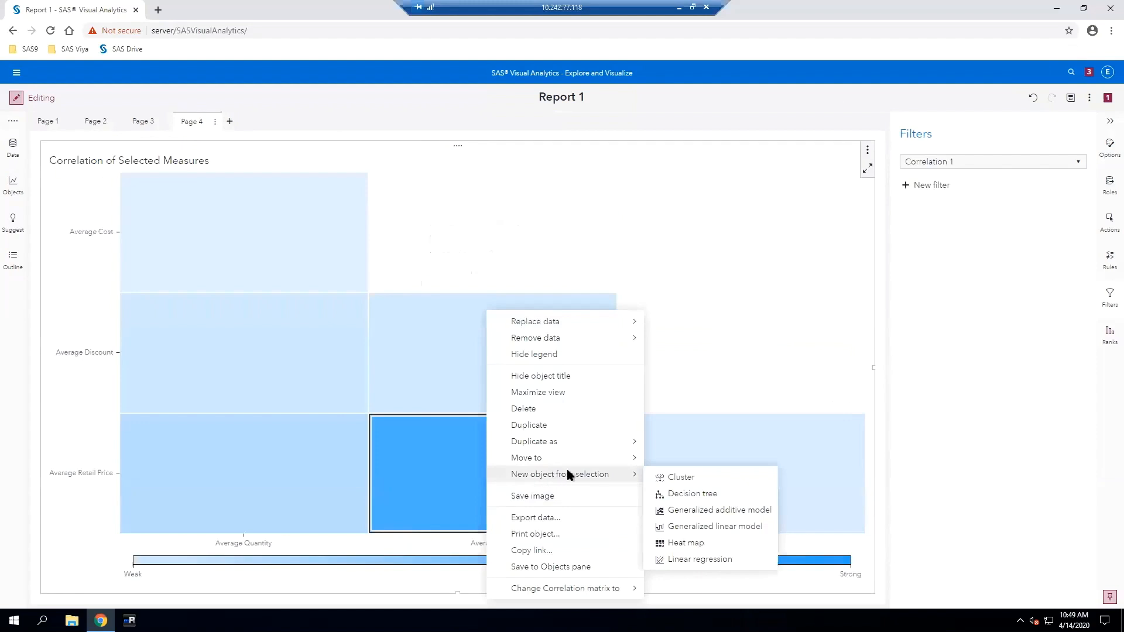
pyautogui.click(682, 544)
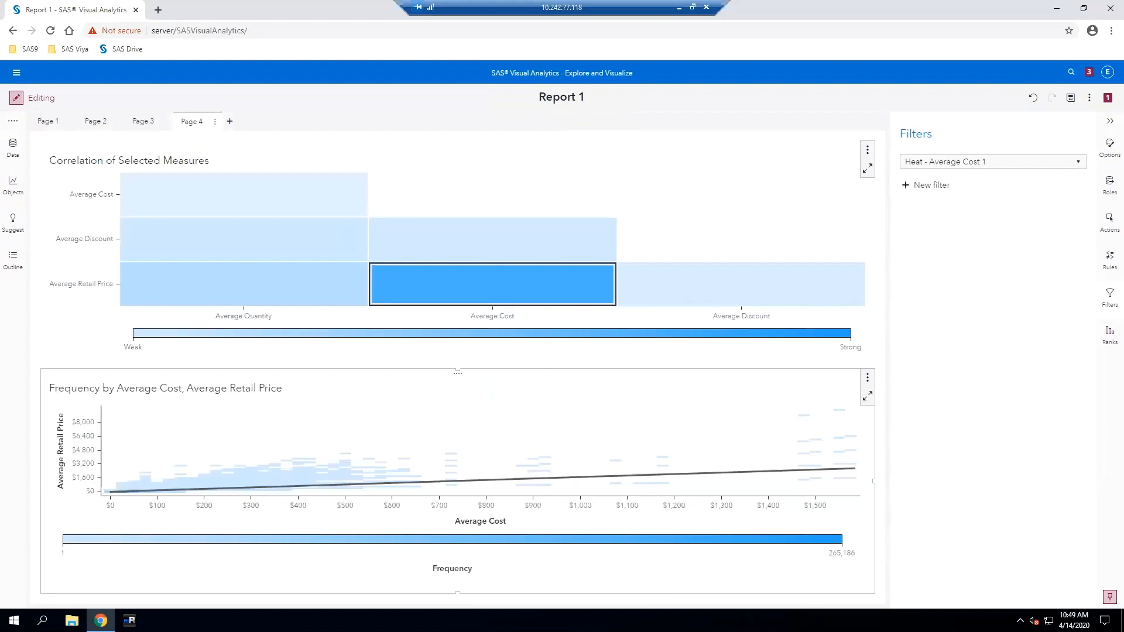
pyautogui.moveTo(457, 373); pyautogui.dragTo(729, 206)
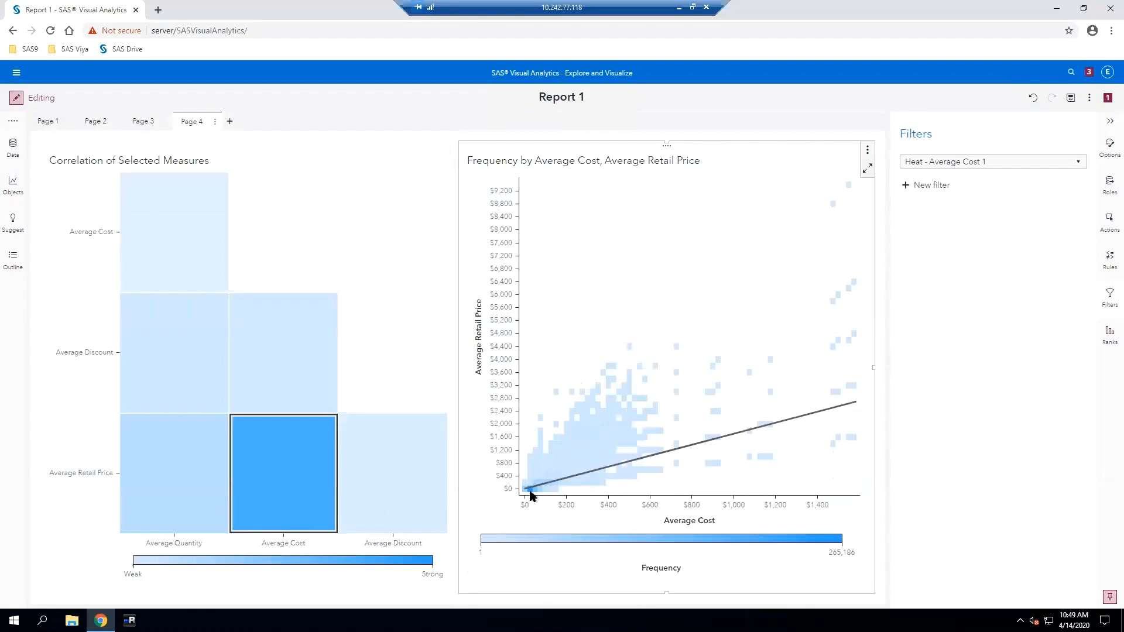
pyautogui.moveTo(530, 495)
# - Change the heat map's fit line to Best fit
pyautogui.rightClick(655, 280)
pyautogui.moveTo(656, 282)
pyautogui.moveTo(711, 318)
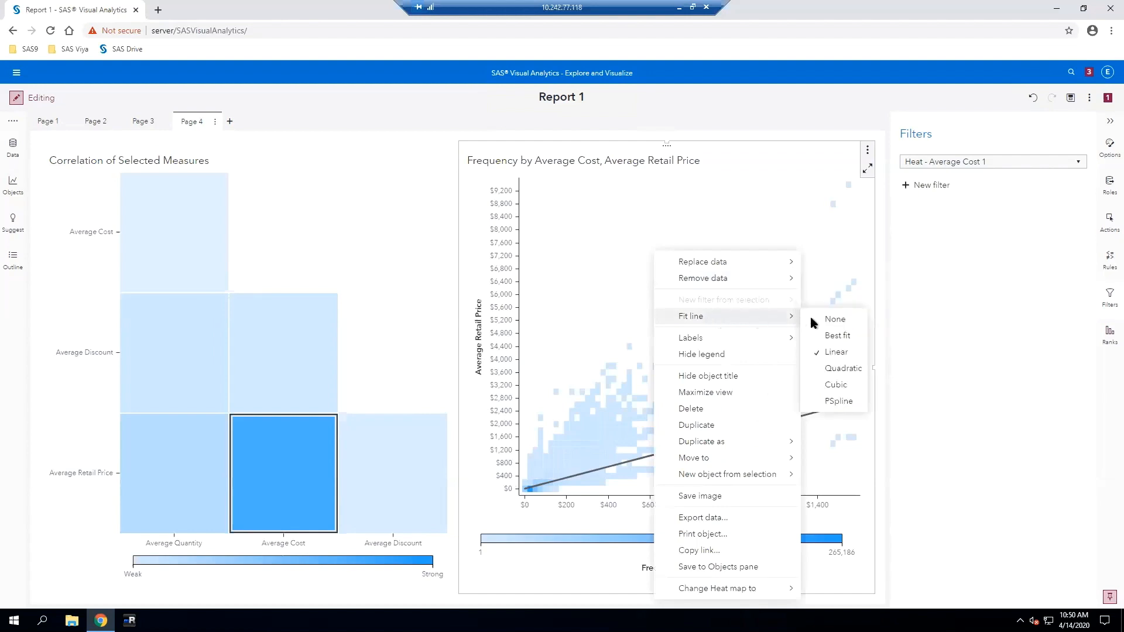
pyautogui.click(836, 338)
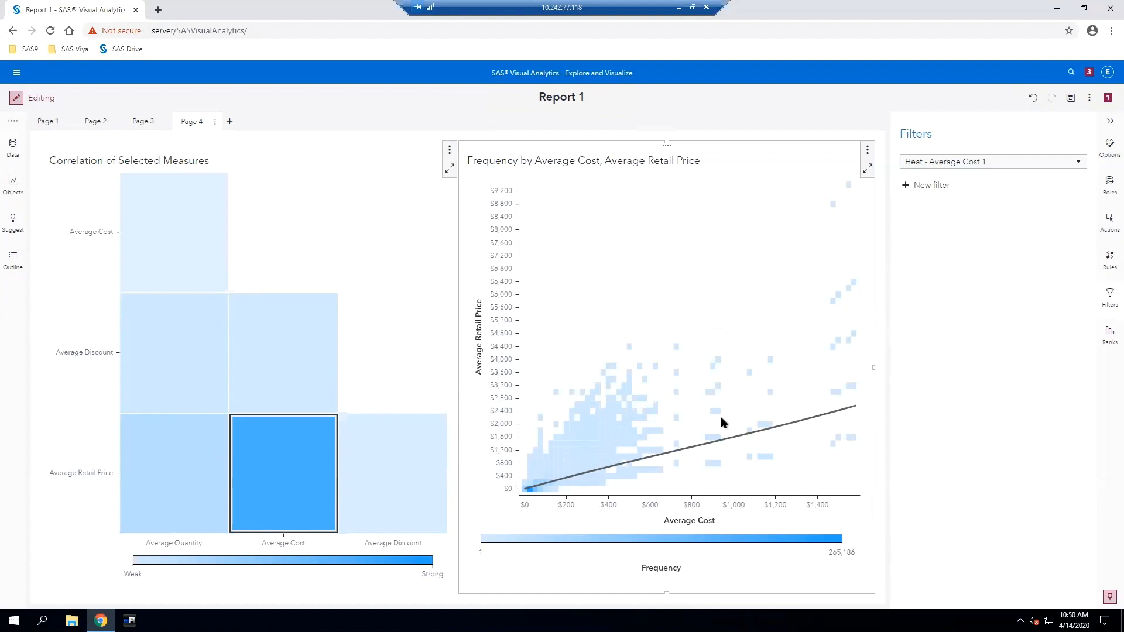
# - Change the heat map's fit line to Cubic
pyautogui.rightClick(641, 351)
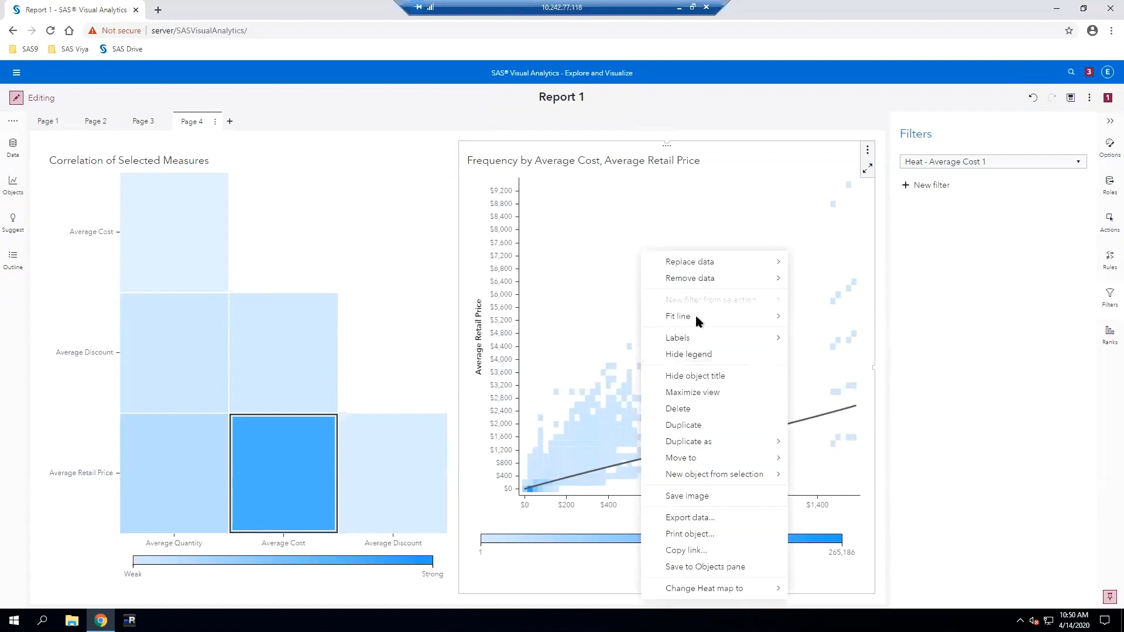
pyautogui.moveTo(691, 317)
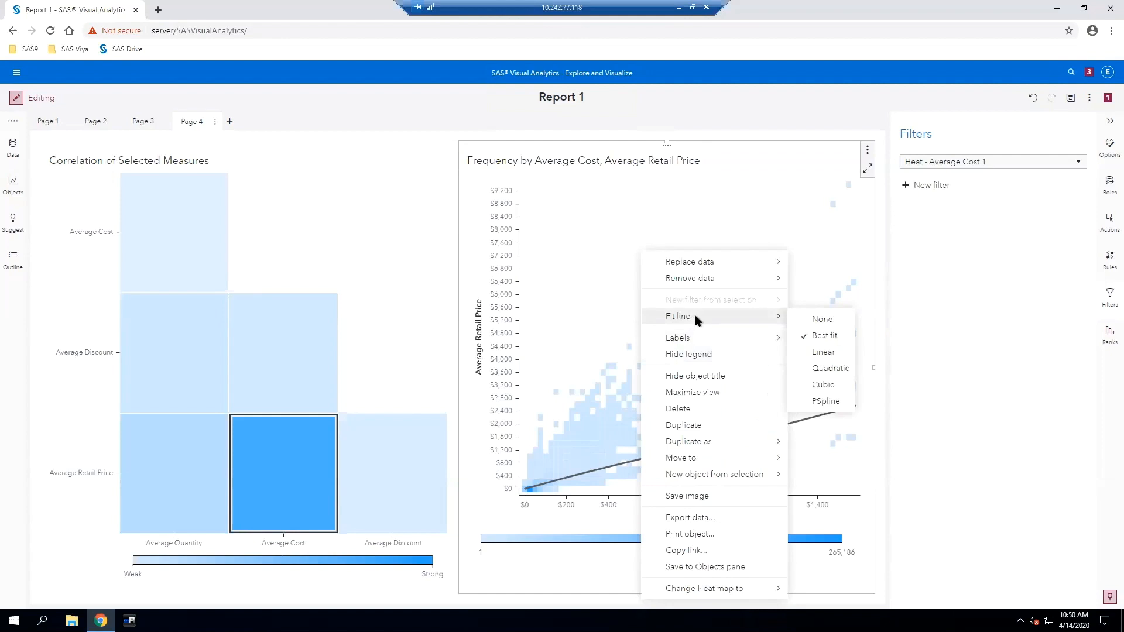
pyautogui.click(826, 386)
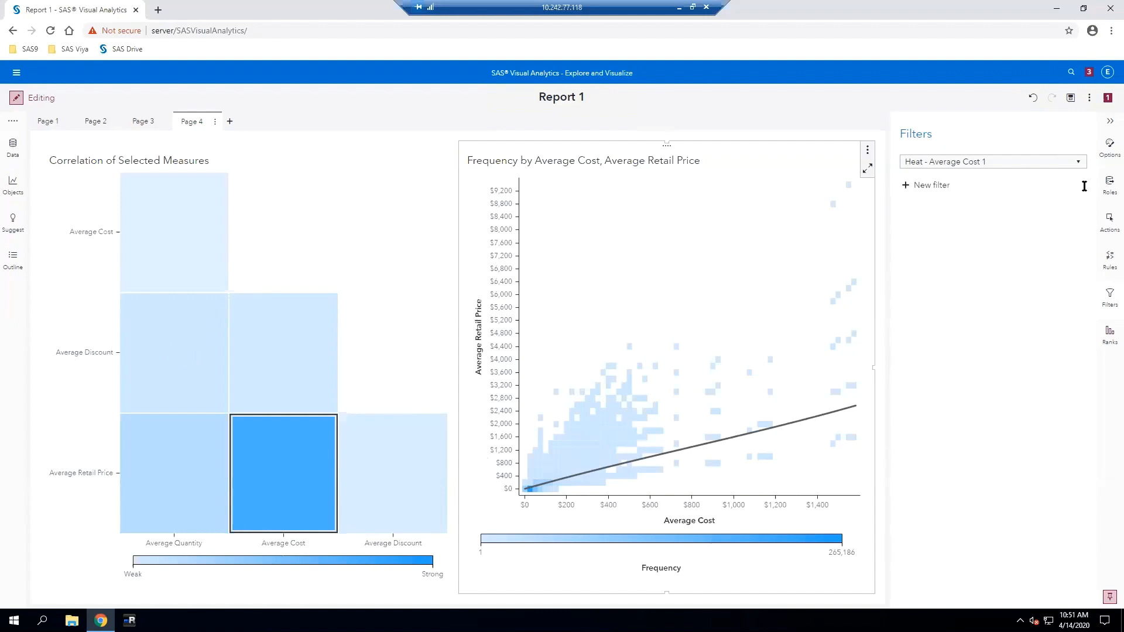
# - Reorder the heat map's axis items so that Average Retail Price comes first and Average Cost second
pyautogui.click(1108, 182)
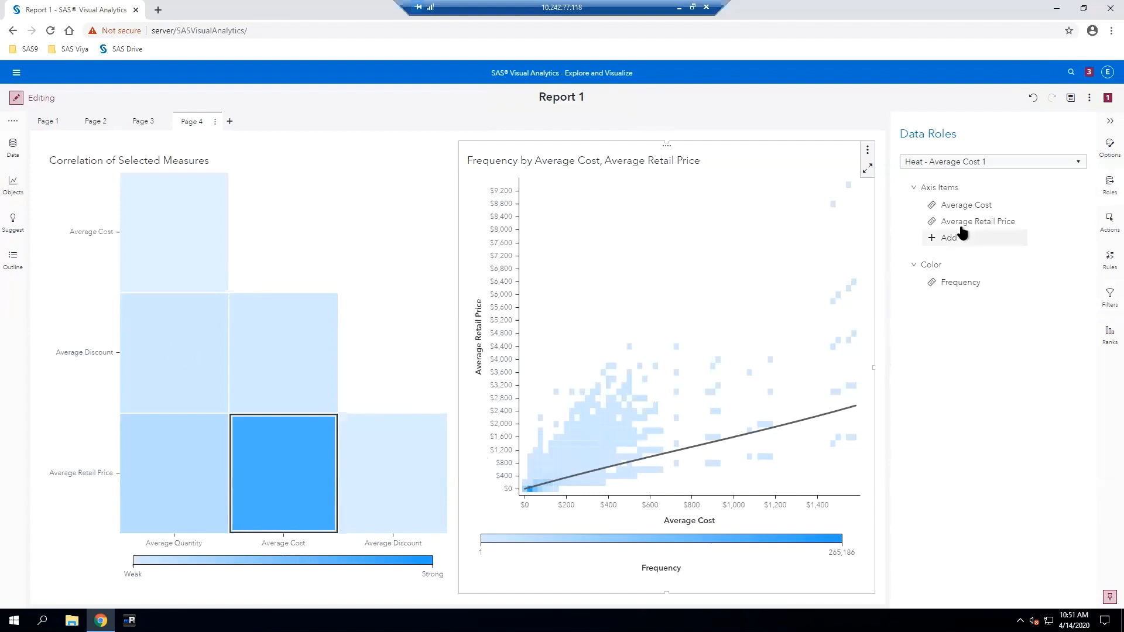
pyautogui.moveTo(958, 221); pyautogui.dragTo(950, 196)
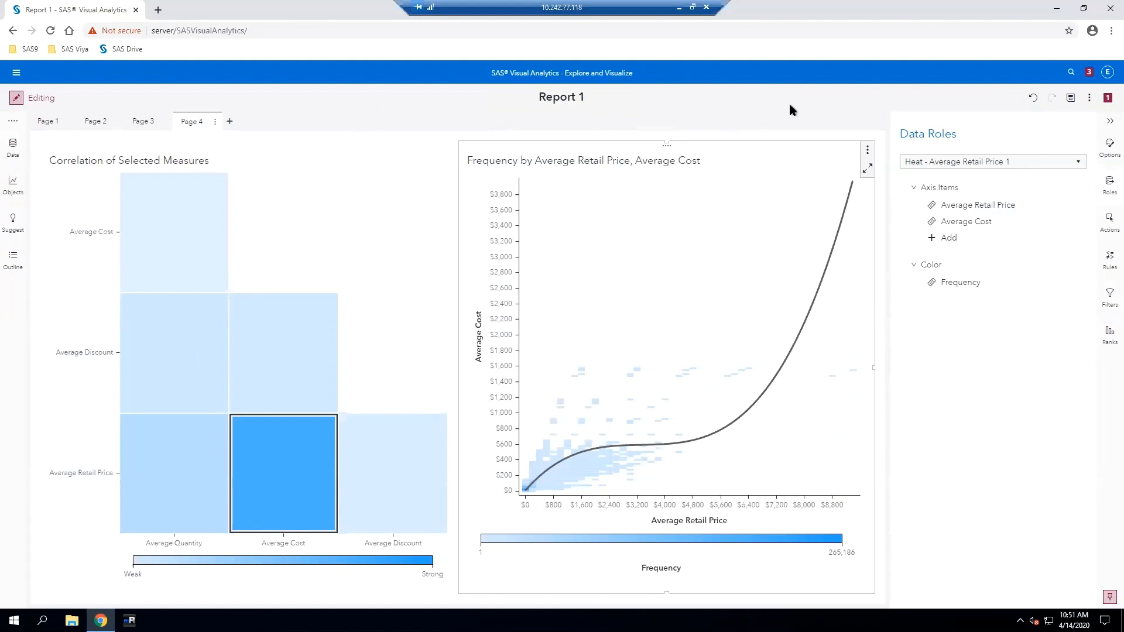
pyautogui.click(1090, 98)
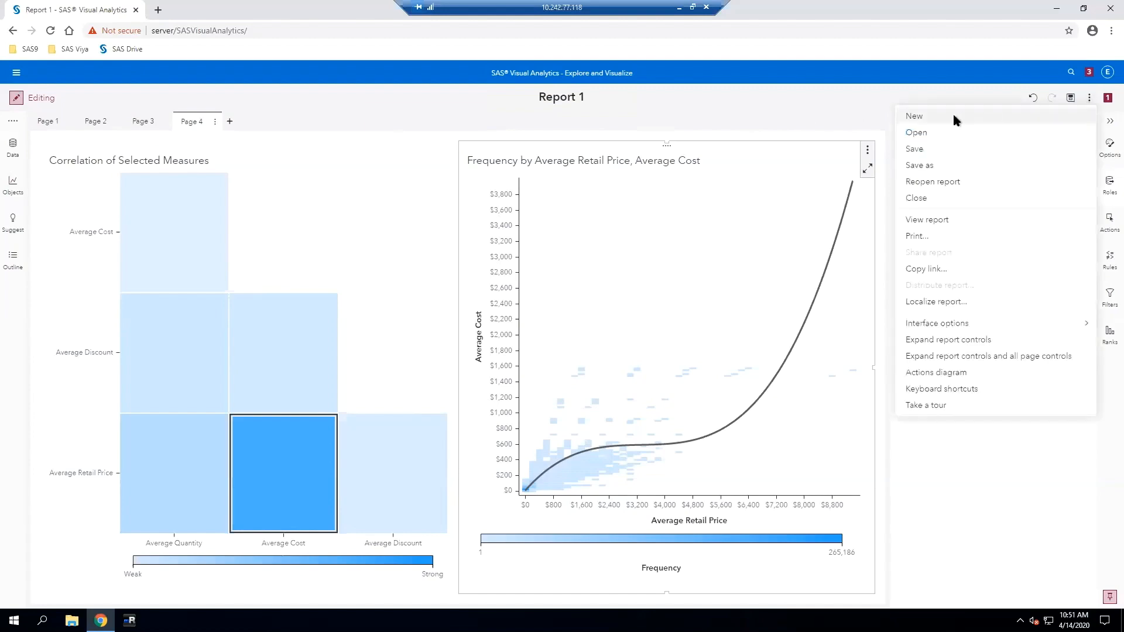
pyautogui.click(926, 94)
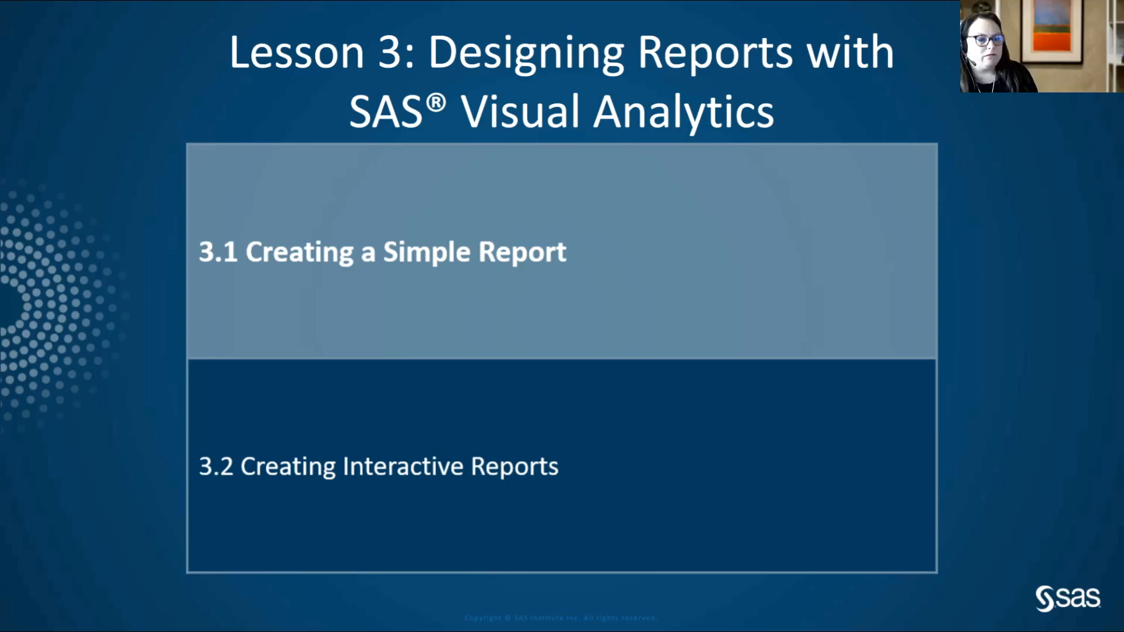
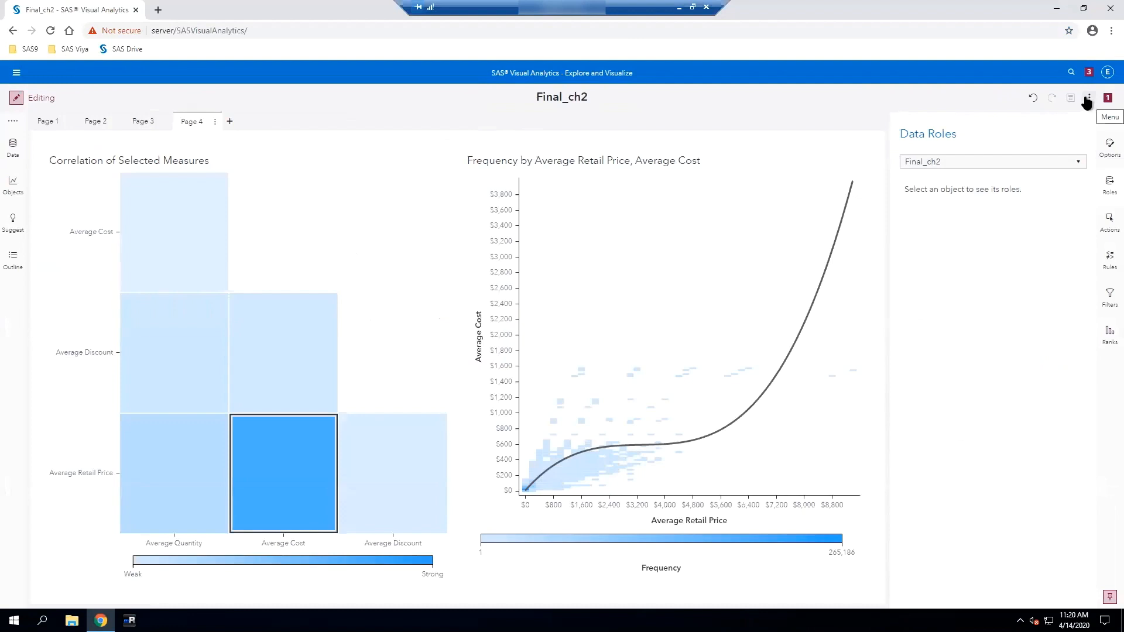
# - Create a new report and add the PRODUCTS_CLEAN table as its data source
pyautogui.click(1089, 101)
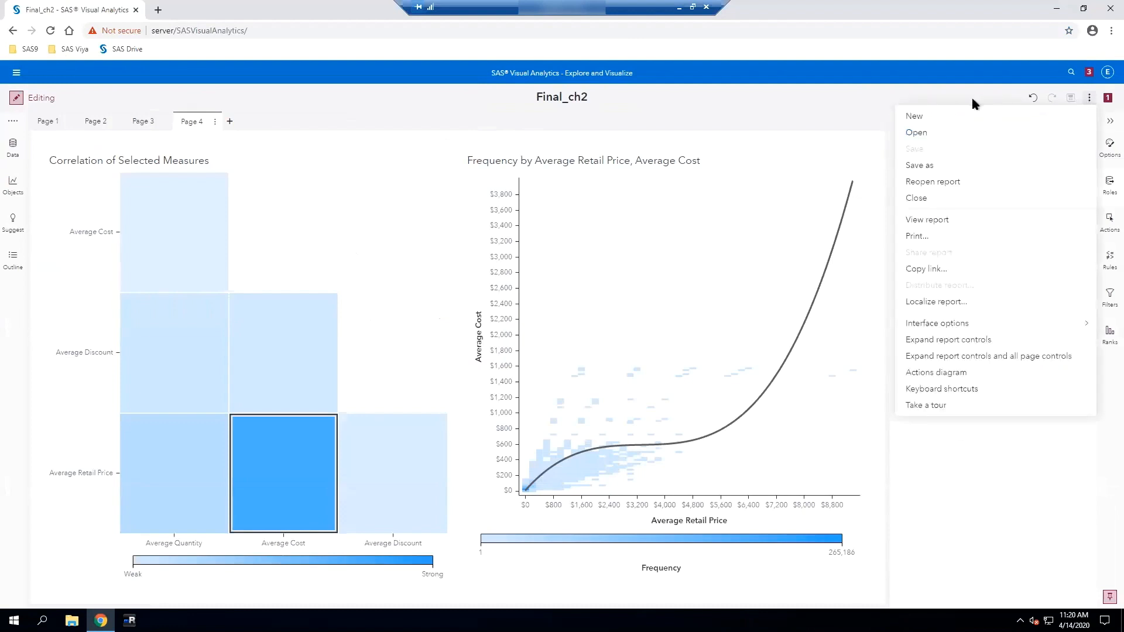
pyautogui.click(925, 113)
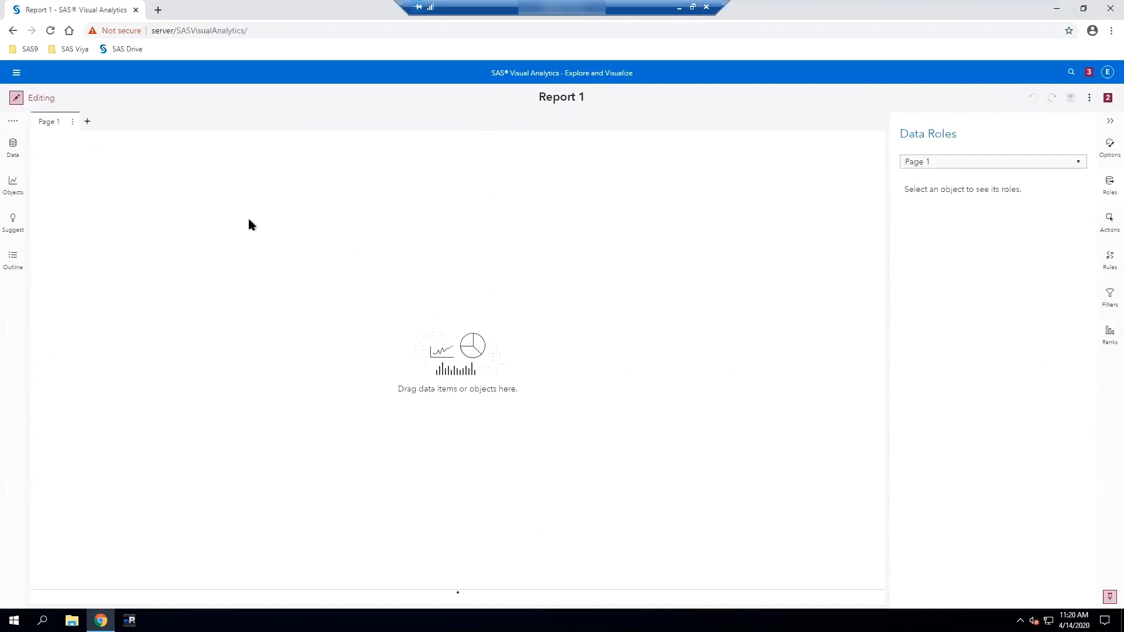
pyautogui.click(13, 146)
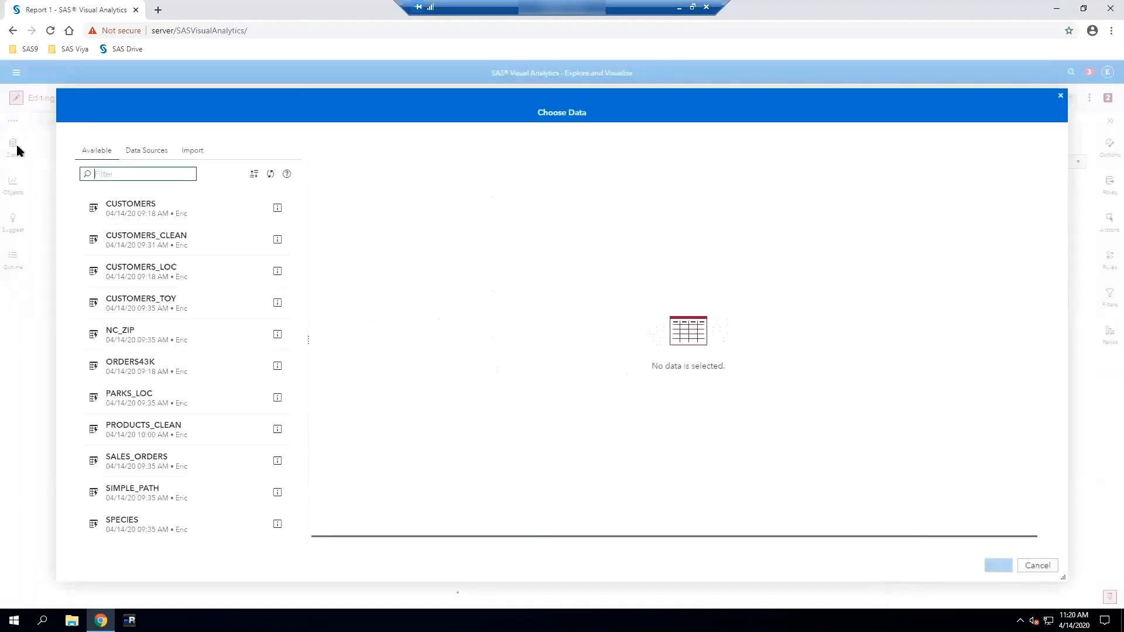
pyautogui.write('pr')
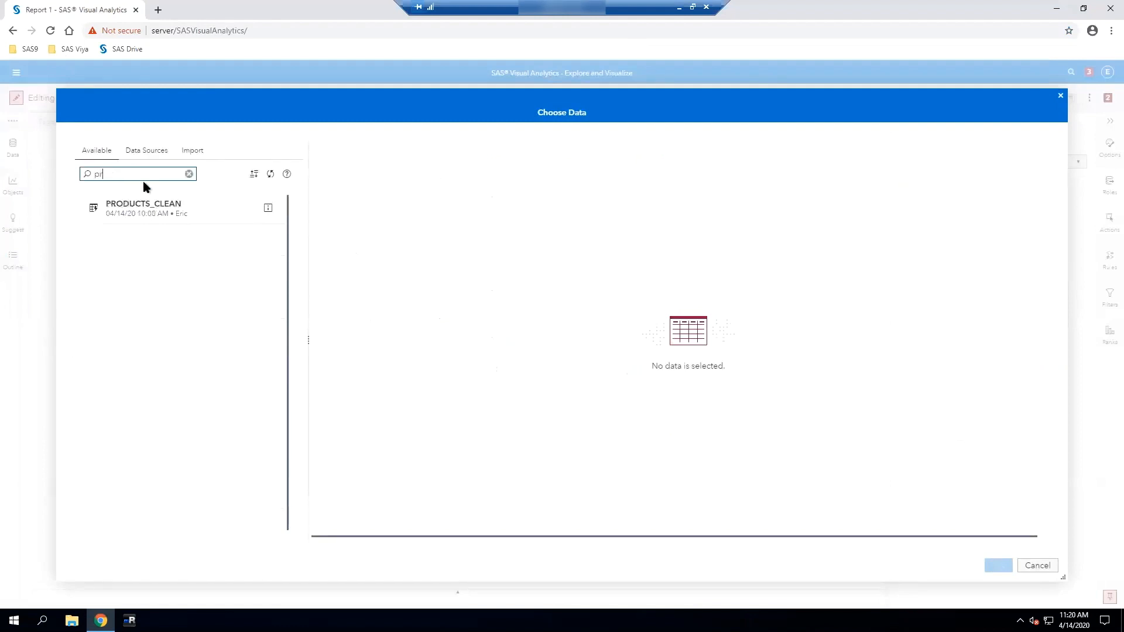
pyautogui.click(180, 227)
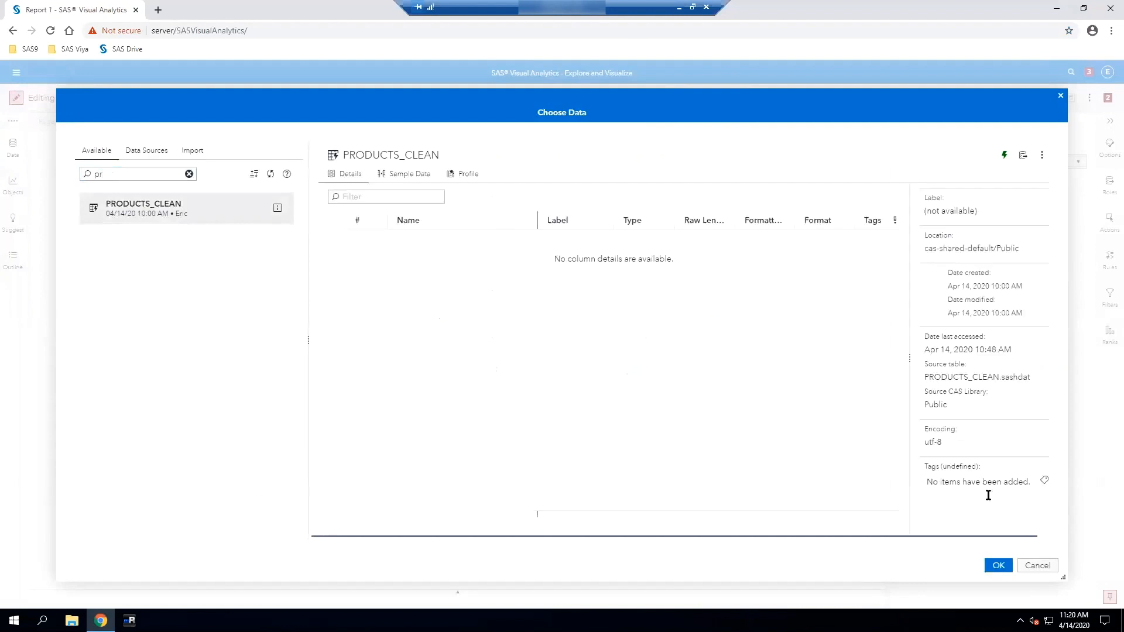
pyautogui.click(997, 566)
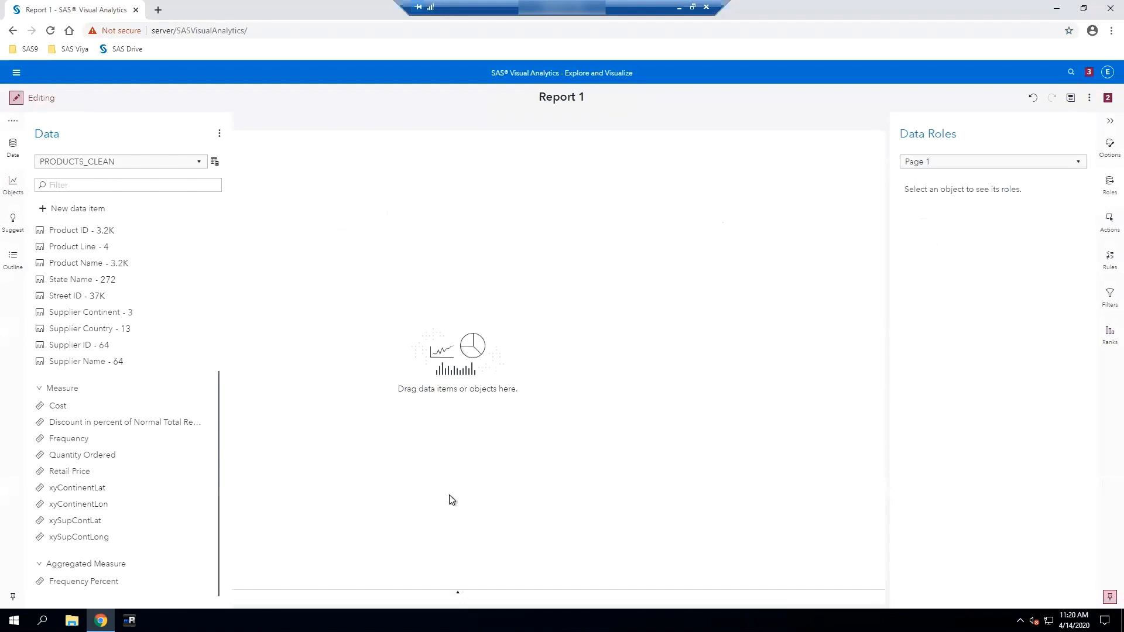
pyautogui.click(459, 122)
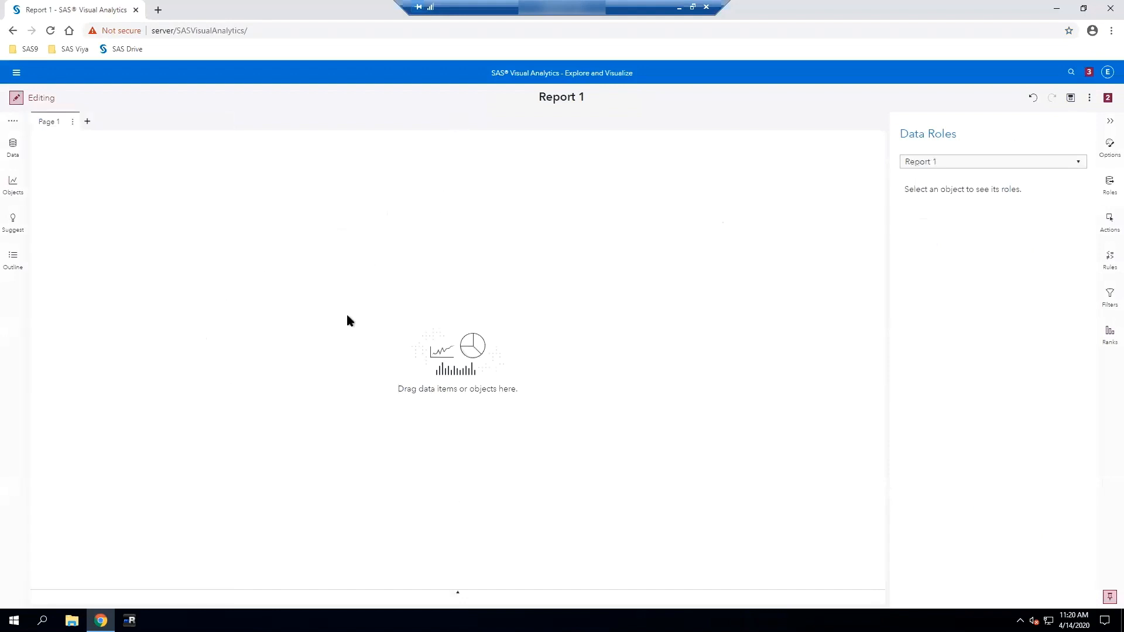
# - Set the default title for new graphs to Custom title in the SAS Visual Analytics general settings
pyautogui.click(1107, 73)
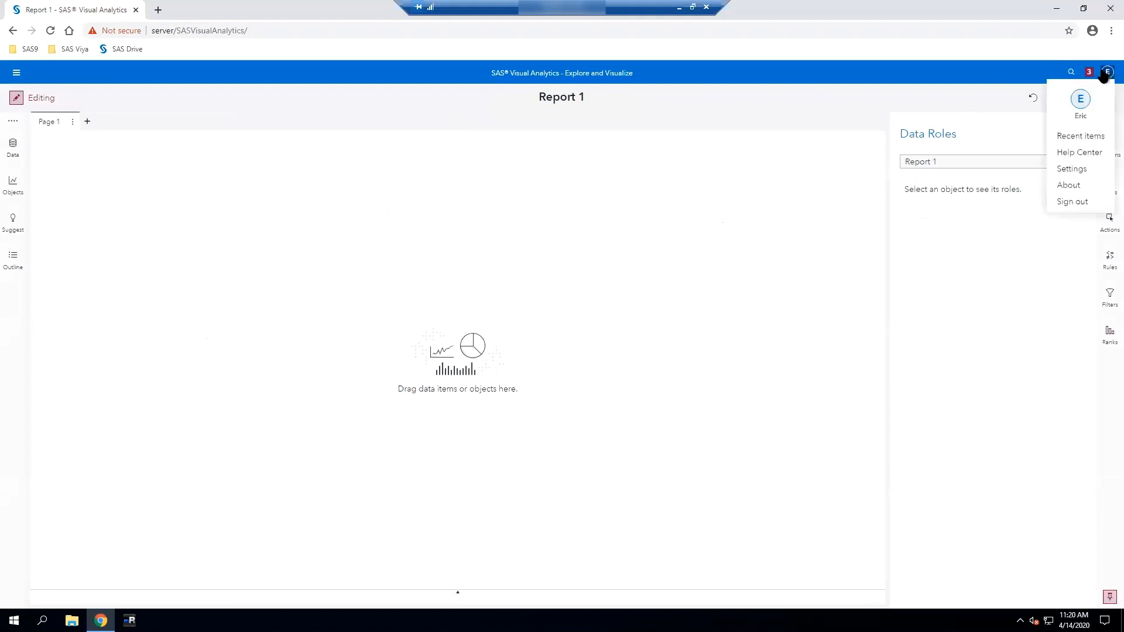
pyautogui.click(1069, 171)
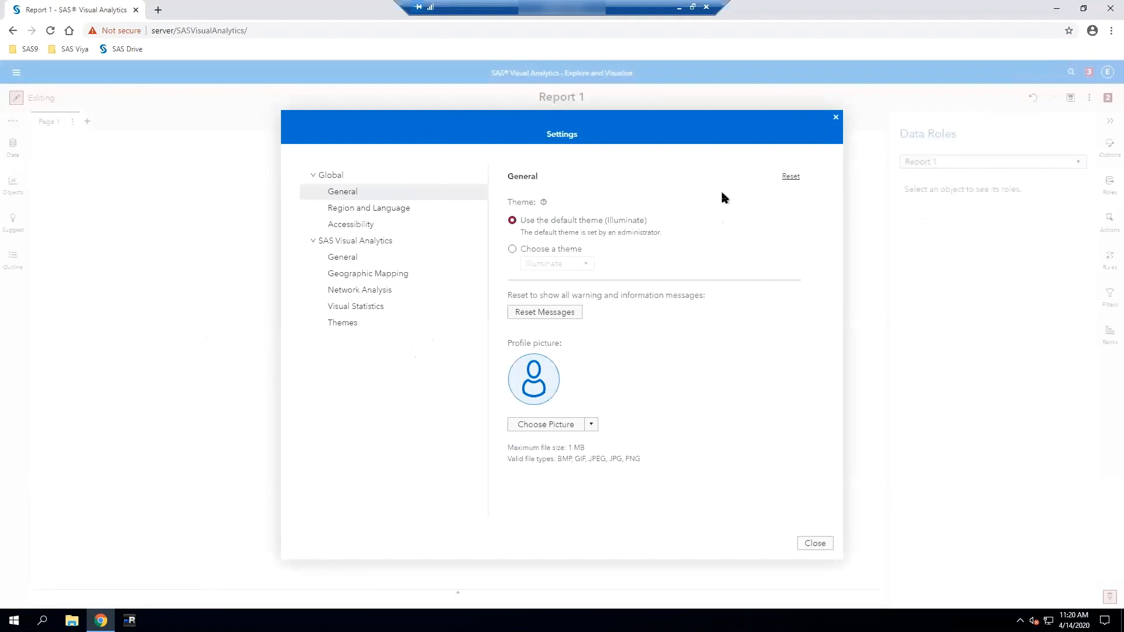
pyautogui.click(358, 257)
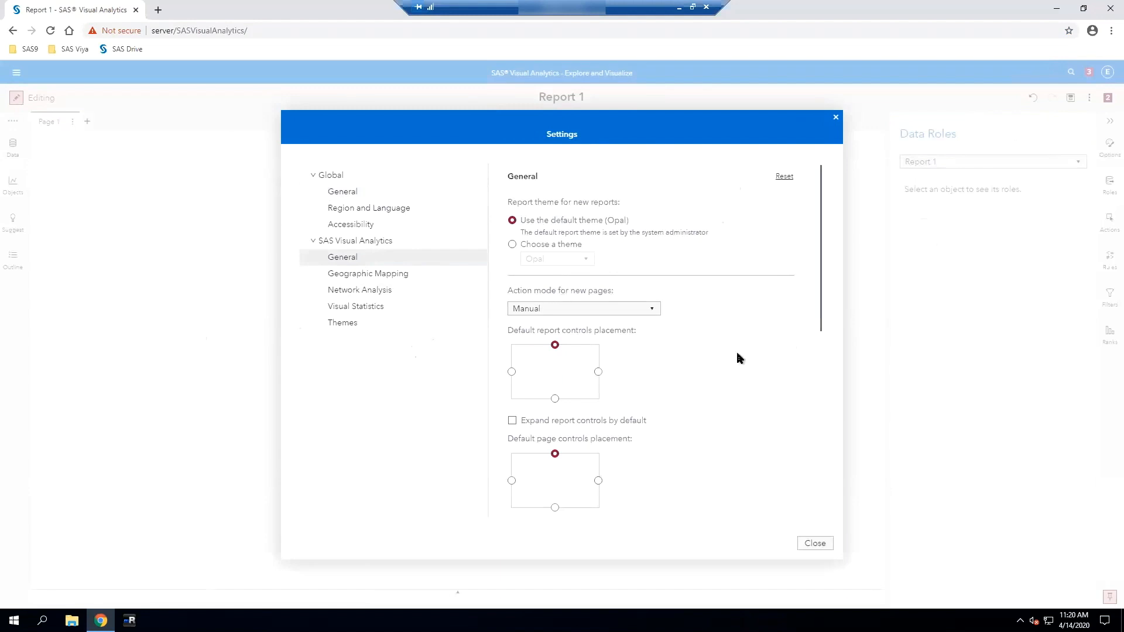
pyautogui.scroll(-4, 726, 387)
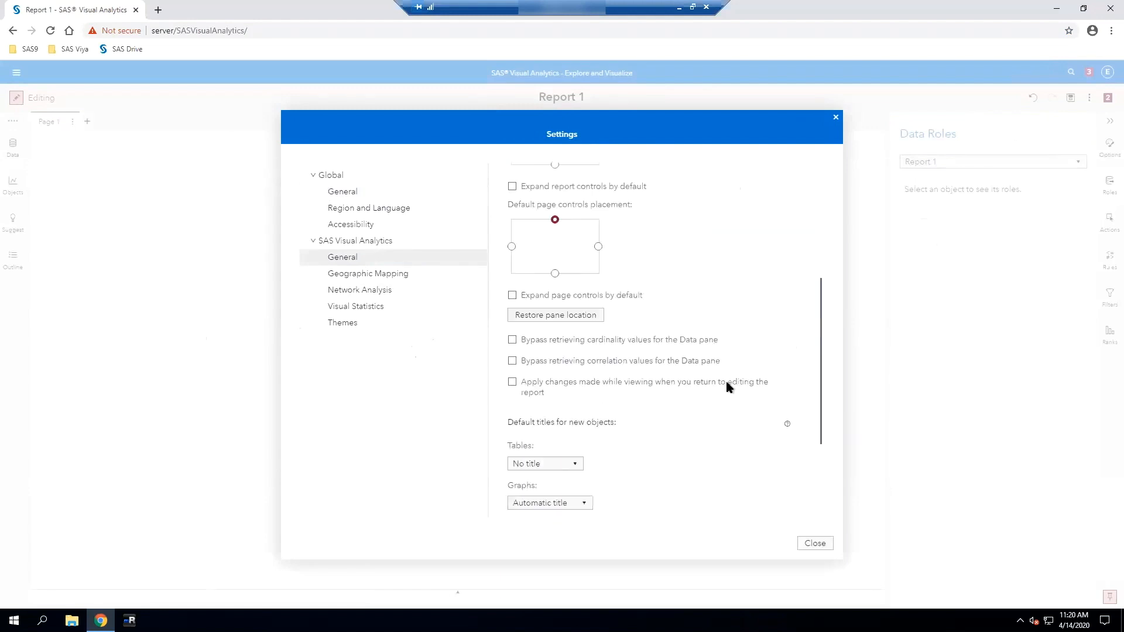
pyautogui.scroll(-3, 727, 386)
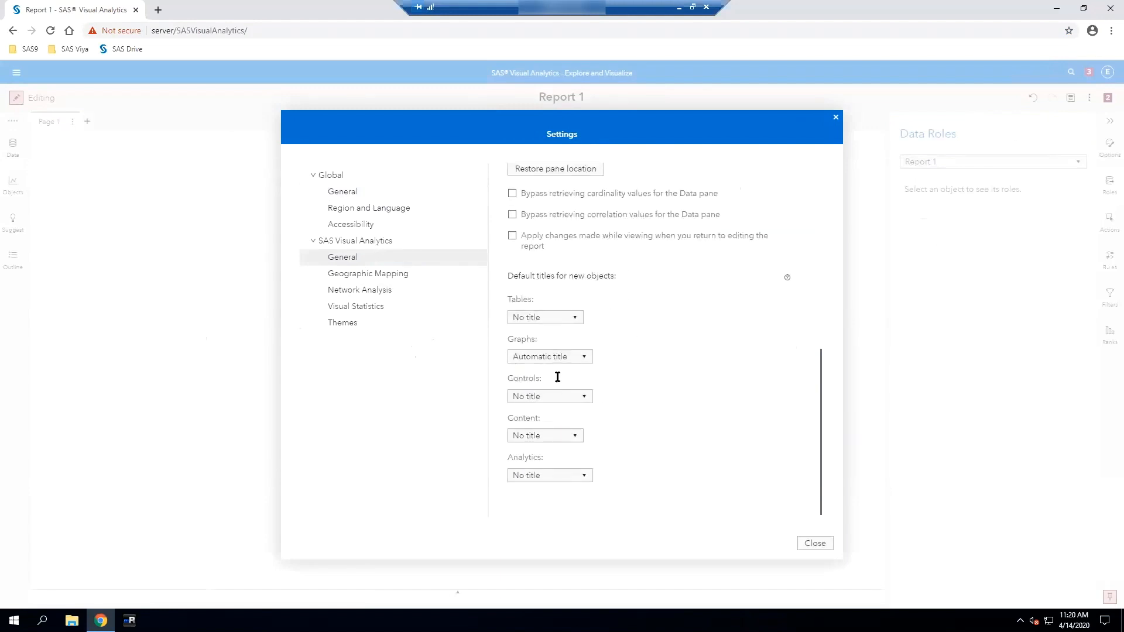
pyautogui.click(584, 358)
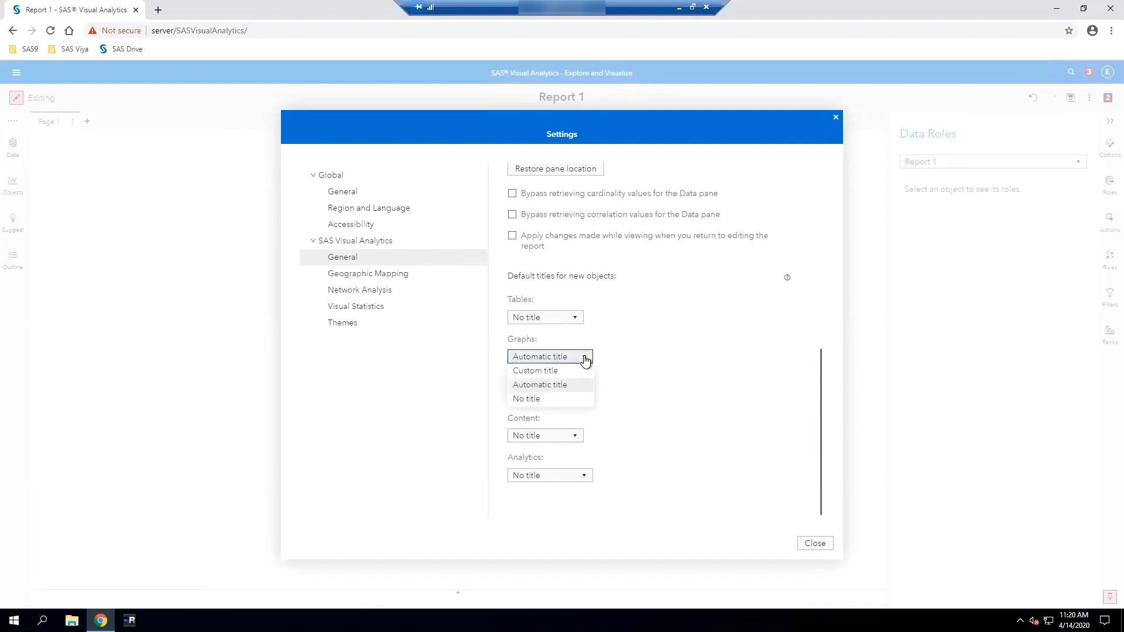
pyautogui.click(552, 371)
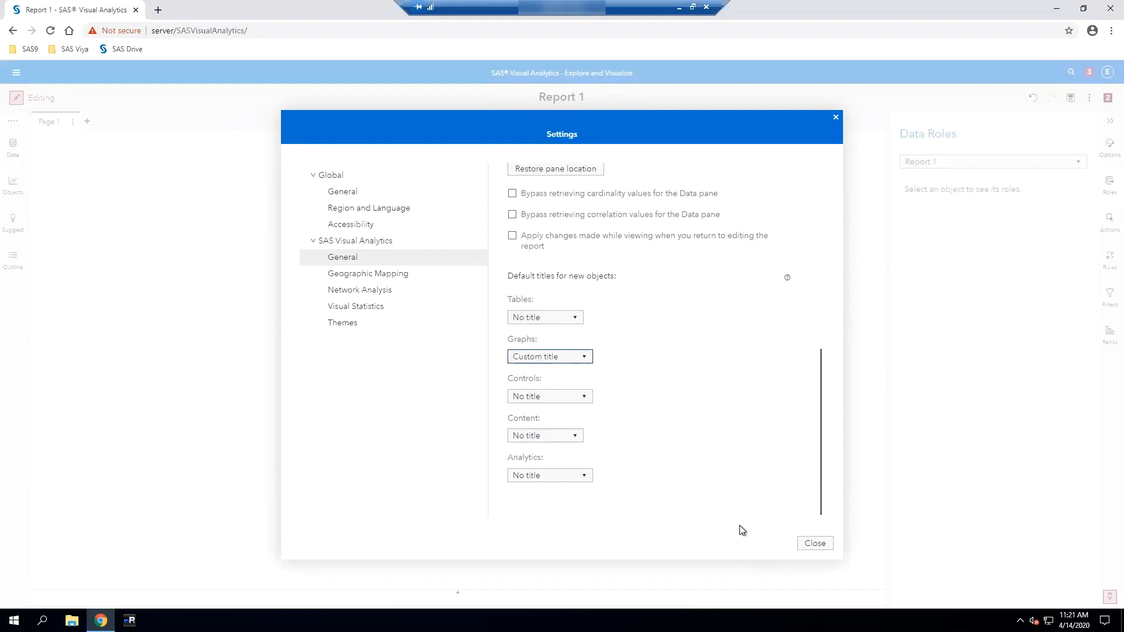
pyautogui.click(803, 545)
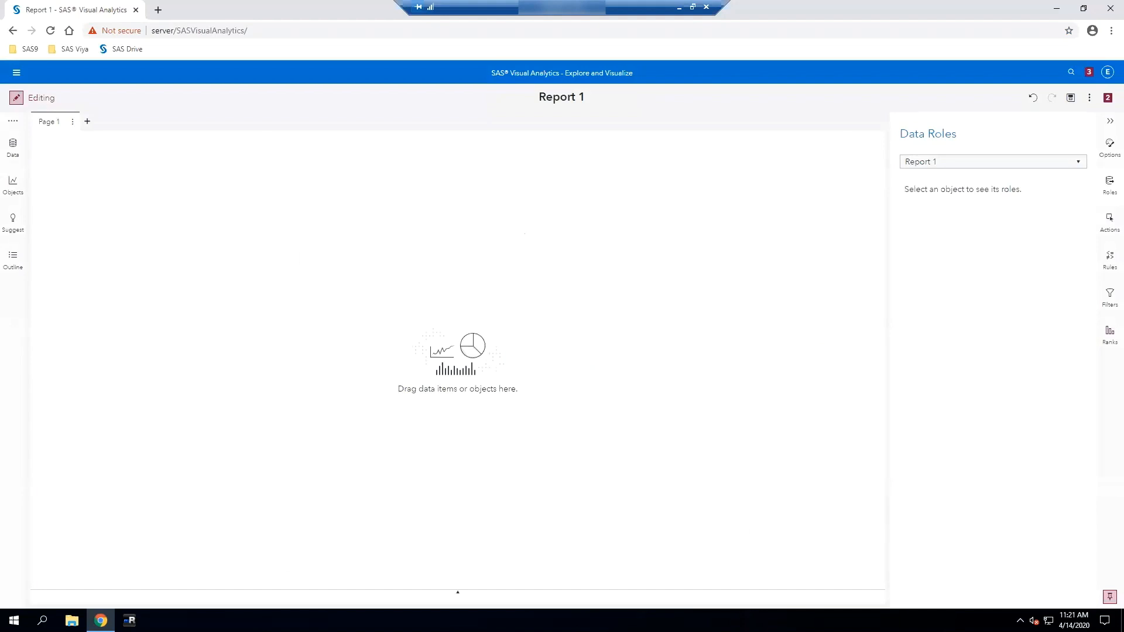
# - Set the Retail Price measure's aggregation to Average and rename it Average Retail Price
pyautogui.click(12, 154)
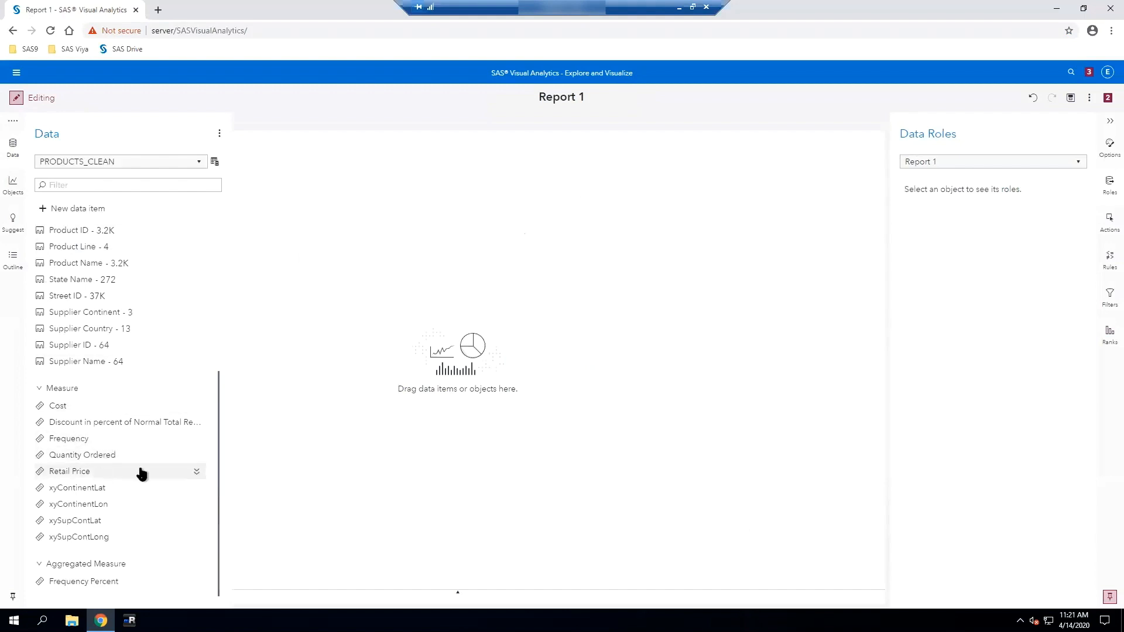
pyautogui.click(195, 471)
pyautogui.scroll(-2, 152, 474)
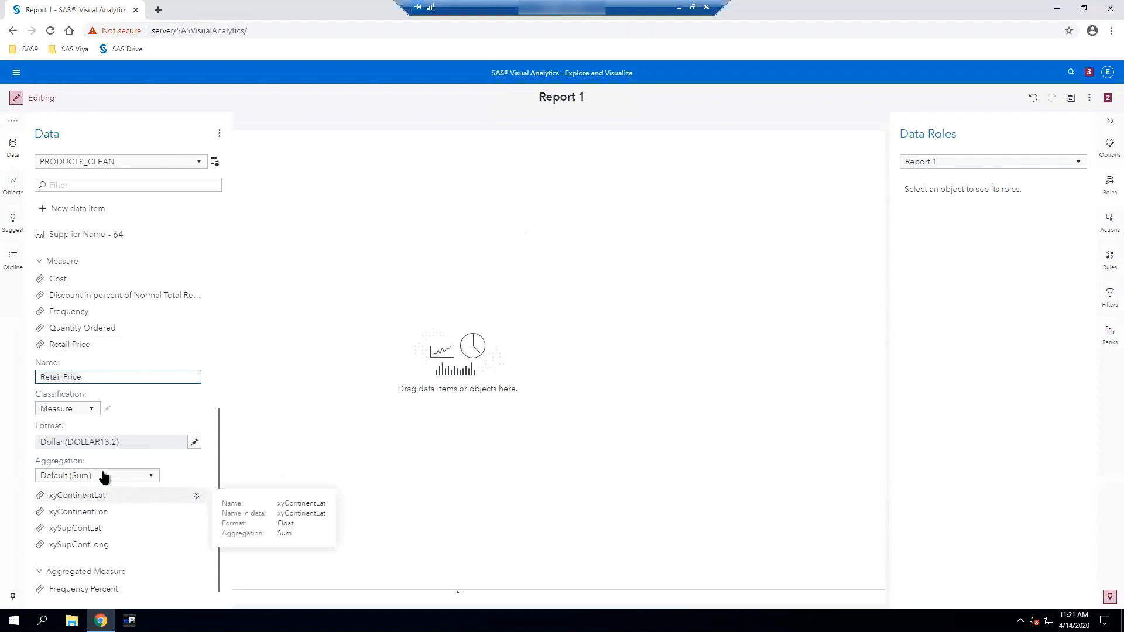
pyautogui.click(151, 478)
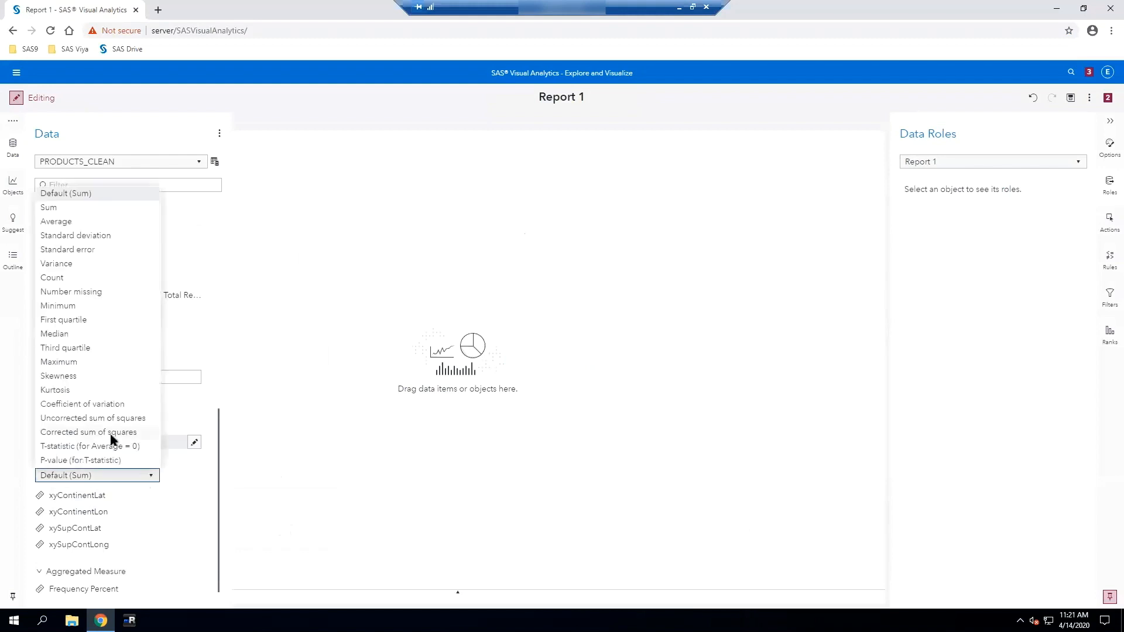
pyautogui.click(67, 224)
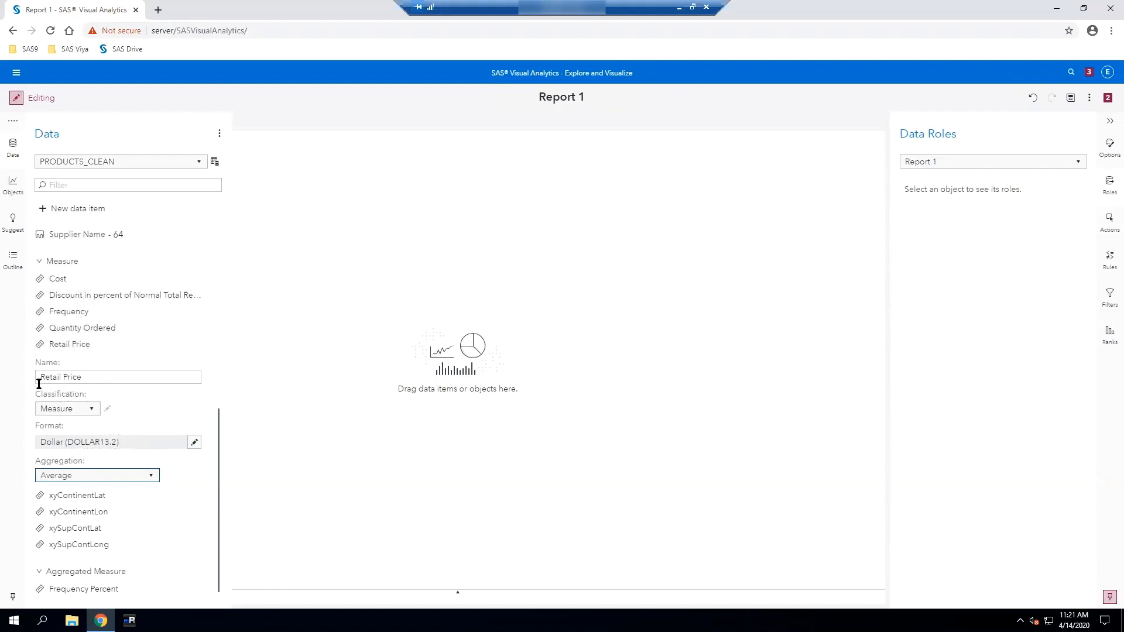
pyautogui.click(40, 380)
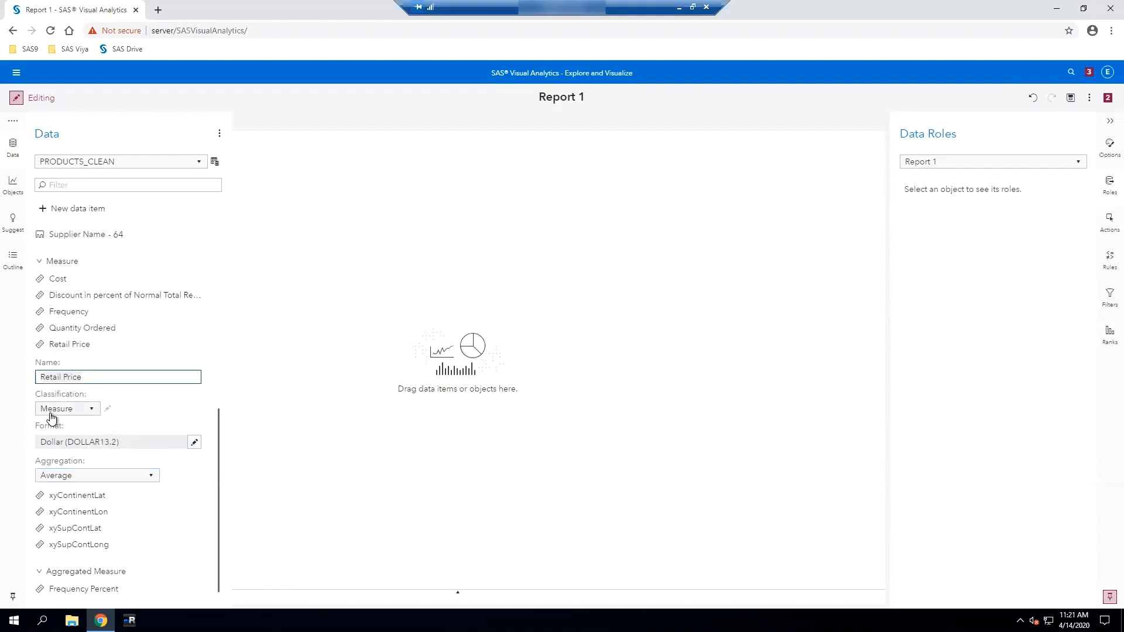
pyautogui.write('Average')
pyautogui.press('Return')
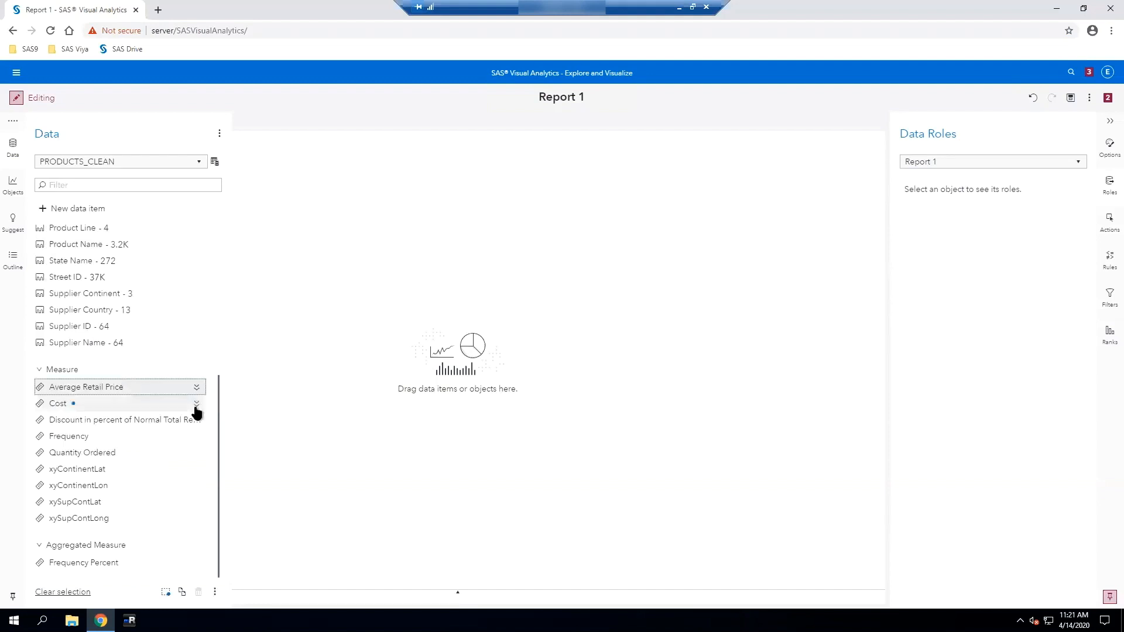
# - Add a pie chart to Page 1 and assign Order Type as its category
pyautogui.click(14, 147)
pyautogui.click(13, 184)
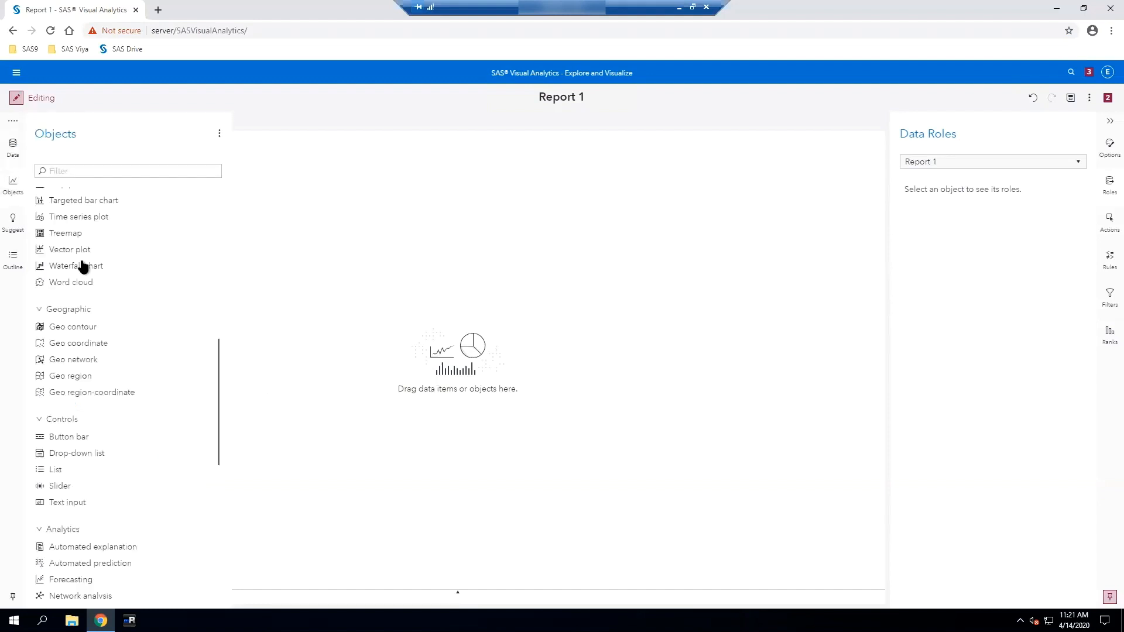
pyautogui.scroll(4, 87, 283)
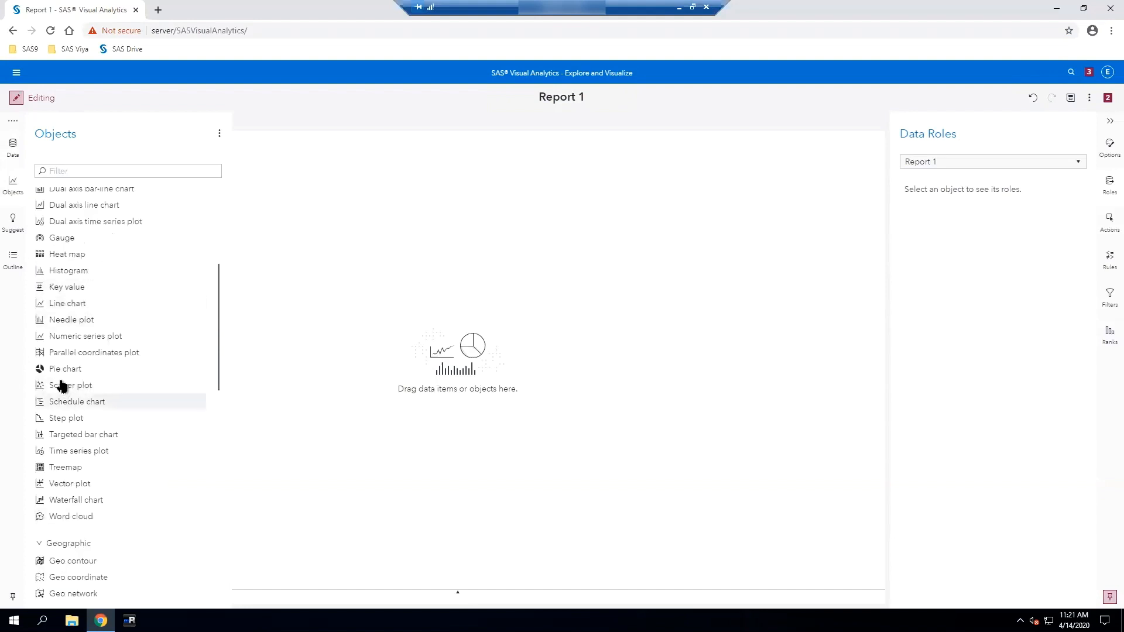
pyautogui.moveTo(161, 382); pyautogui.dragTo(191, 357)
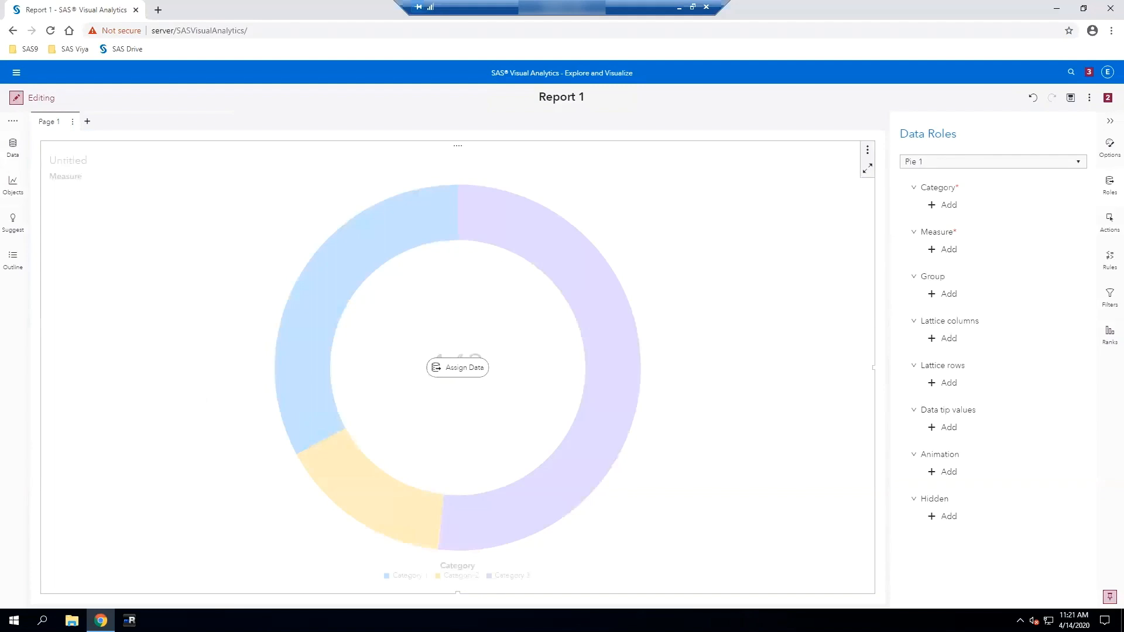
pyautogui.click(934, 205)
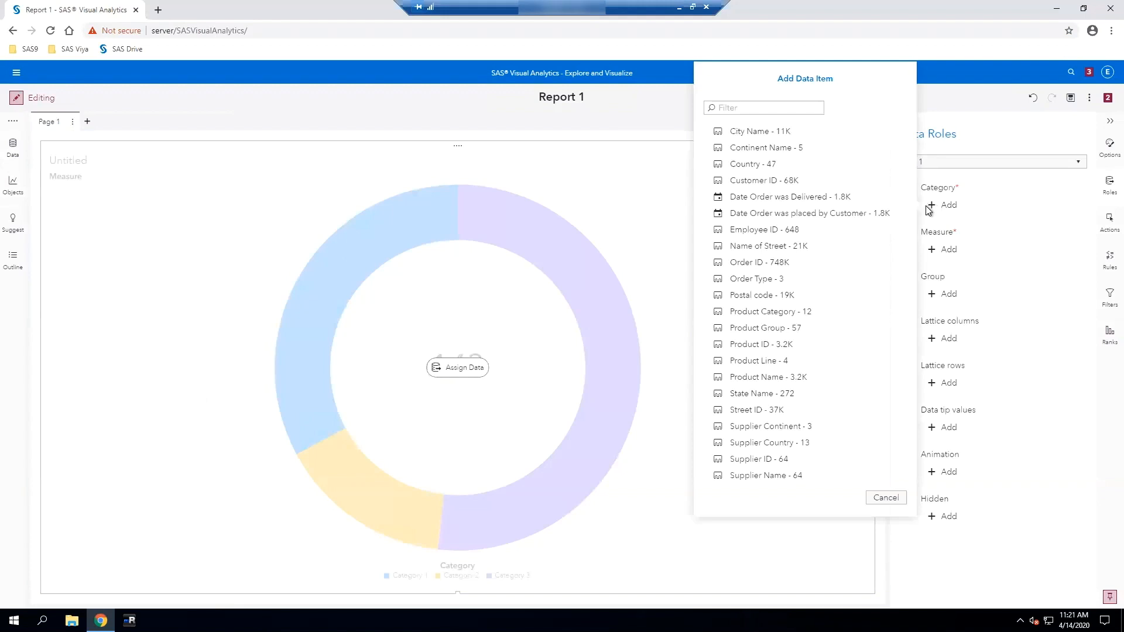
pyautogui.click(784, 280)
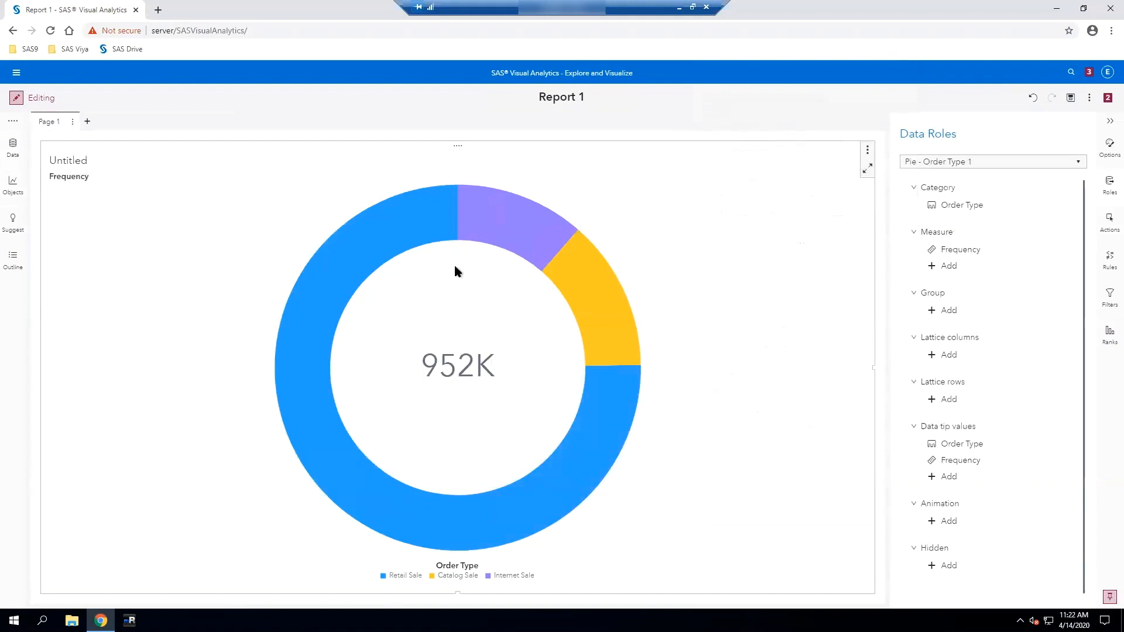
# - Replace the pie chart's Frequency measure with Average Retail Price and check the values per order type in the maximized chart's detail table
pyautogui.moveTo(417, 237)
pyautogui.click(974, 253)
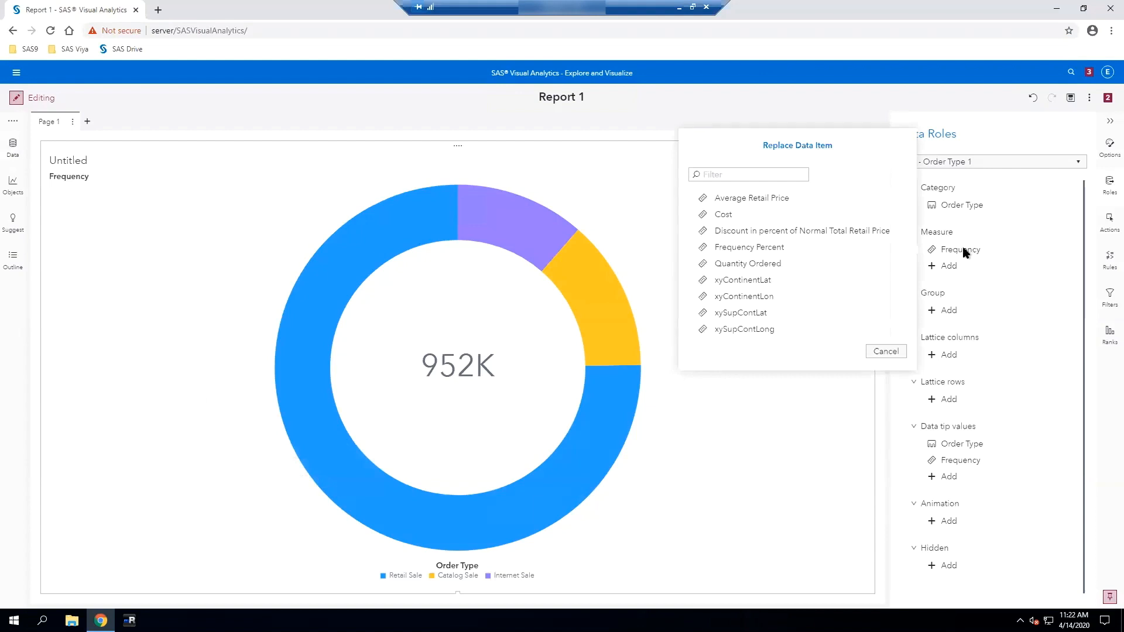
pyautogui.click(751, 199)
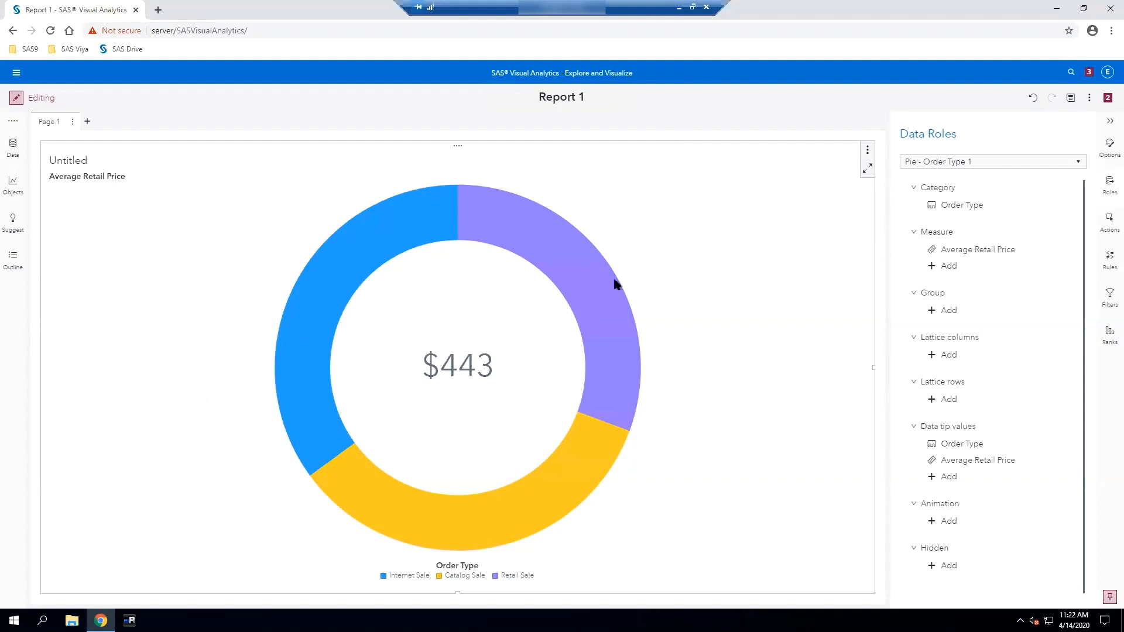
pyautogui.click(869, 169)
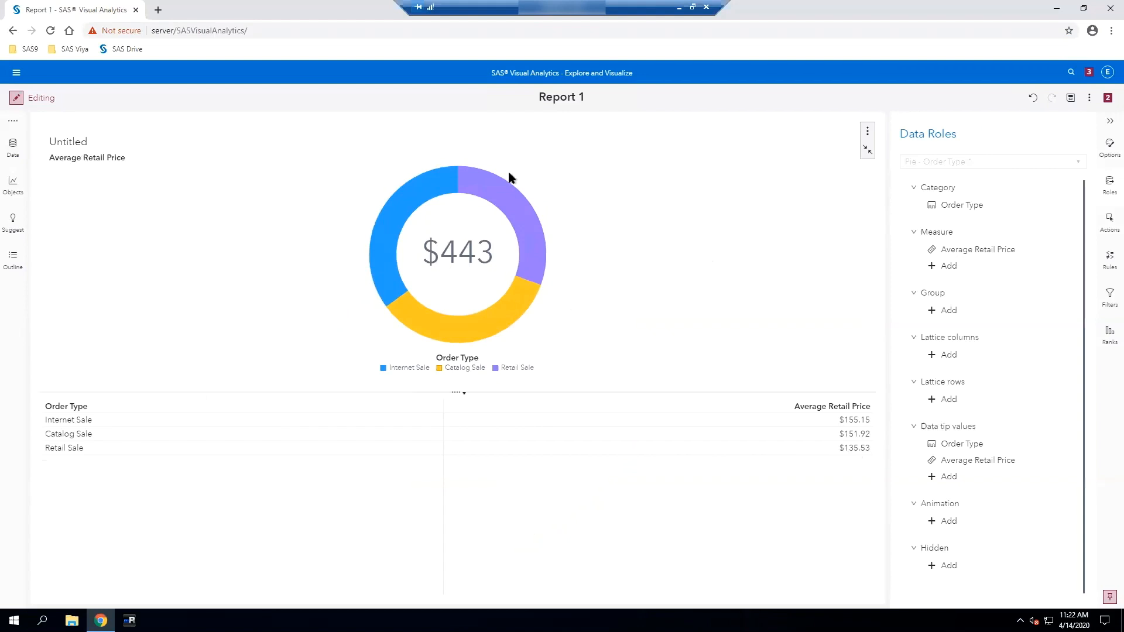
pyautogui.moveTo(528, 253)
pyautogui.click(867, 149)
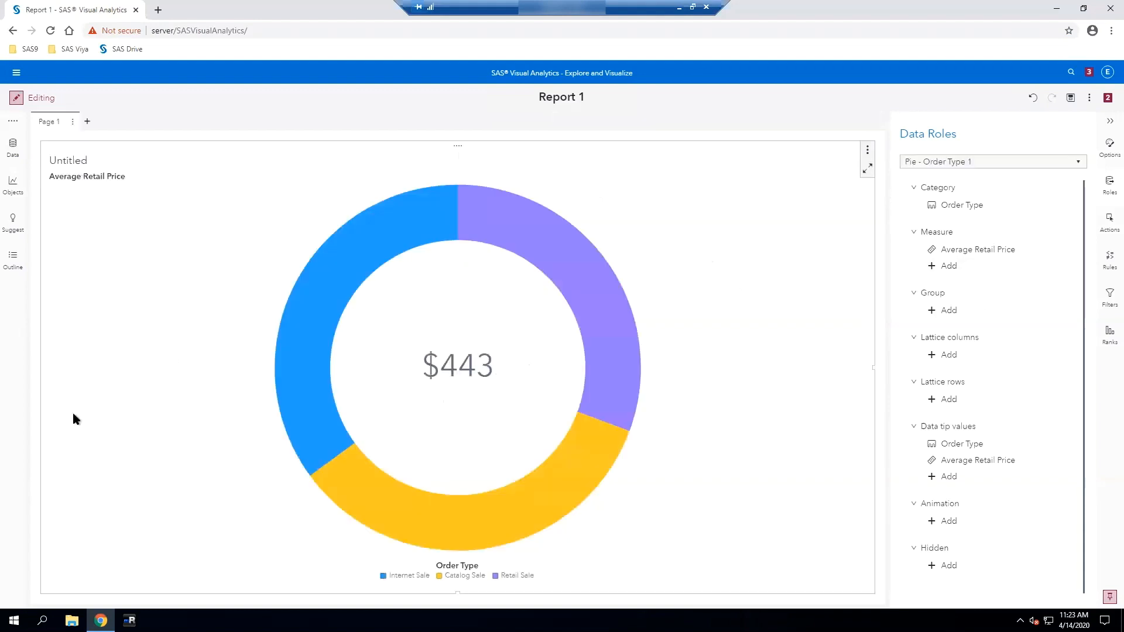
# - Replace the pie chart's placeholder title with "Average Retail Price for Order Type"
pyautogui.doubleClick(82, 161)
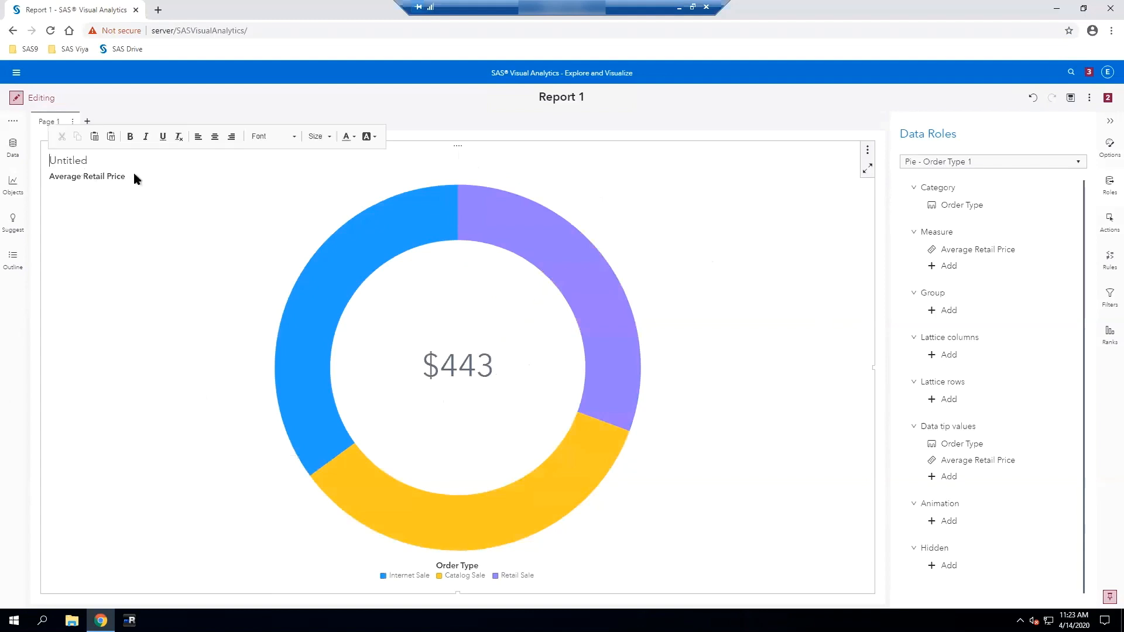
pyautogui.write('Avear')
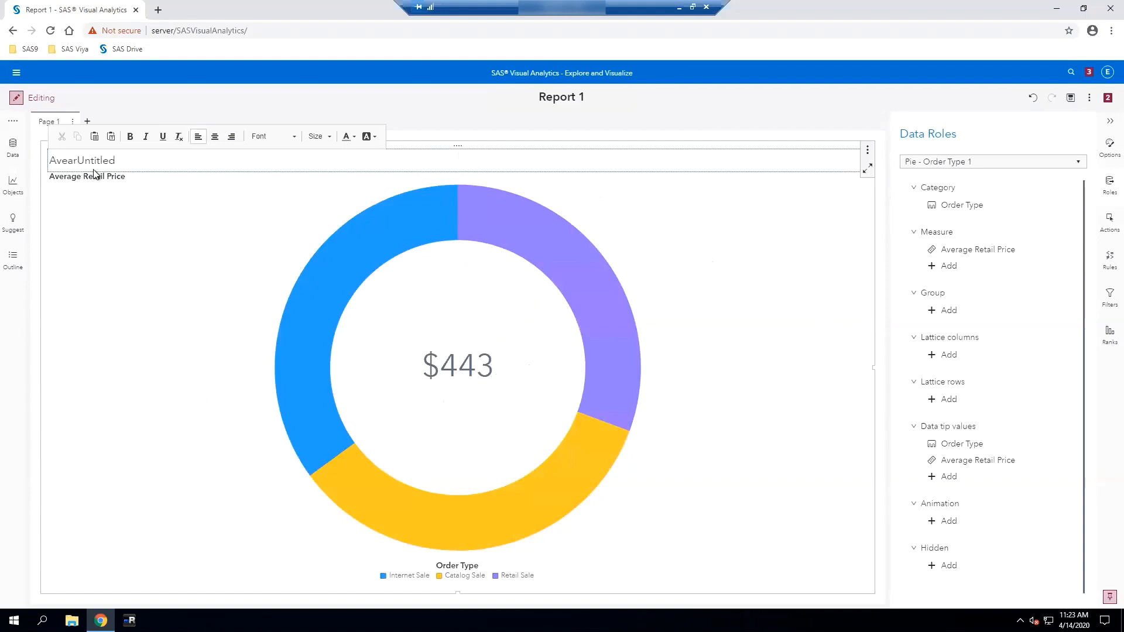
pyautogui.moveTo(125, 161); pyautogui.dragTo(7, 160)
pyautogui.write('Average')
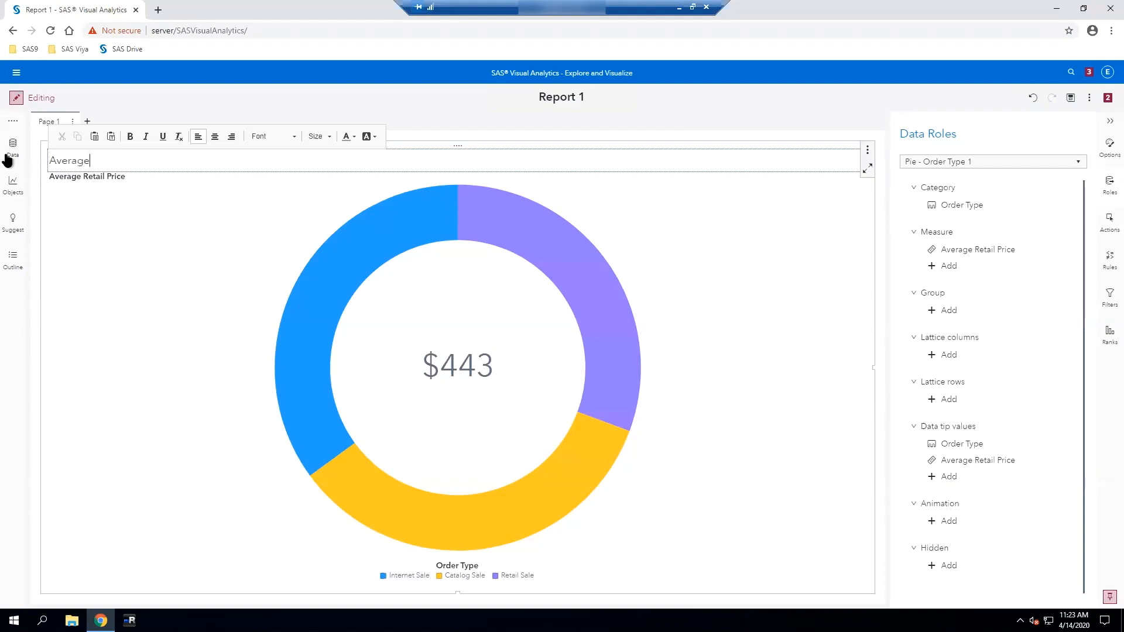
pyautogui.write('etail Price for Order Type')
pyautogui.press('Tab')
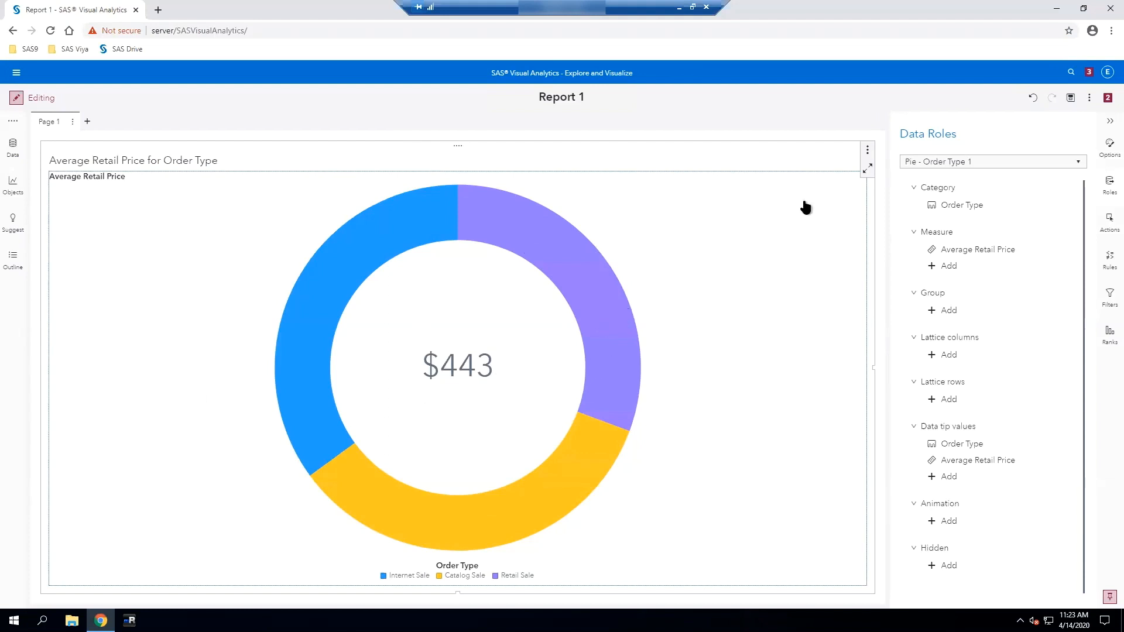
pyautogui.click(760, 240)
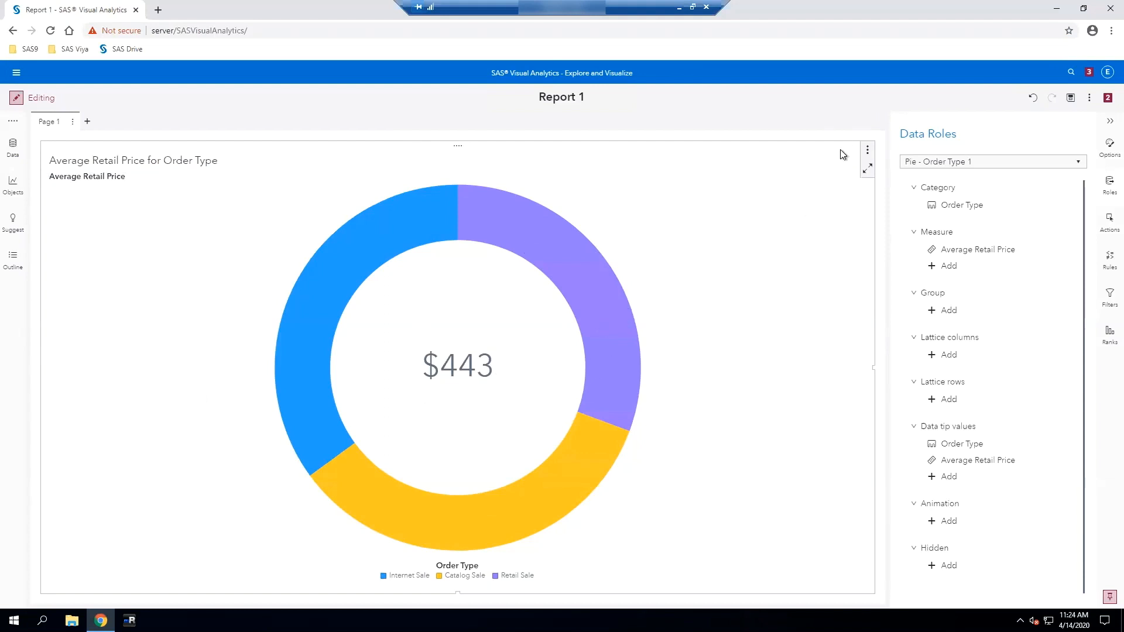
# - Change the pie chart of Average Retail Price for Order Type to a bar chart
pyautogui.click(867, 151)
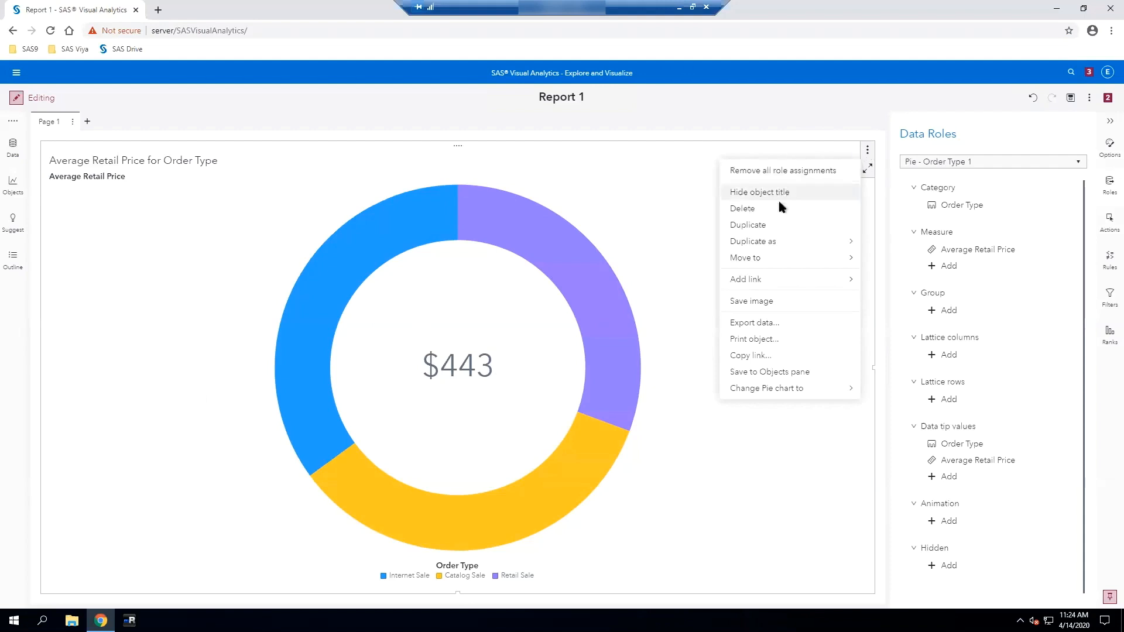
pyautogui.moveTo(764, 392)
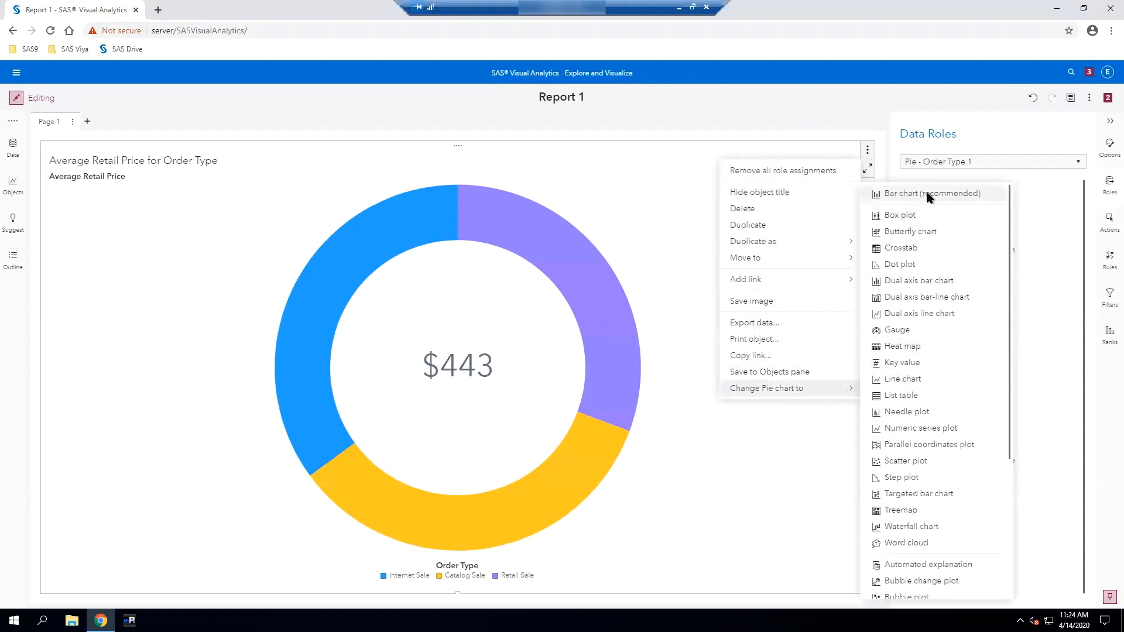
pyautogui.click(907, 199)
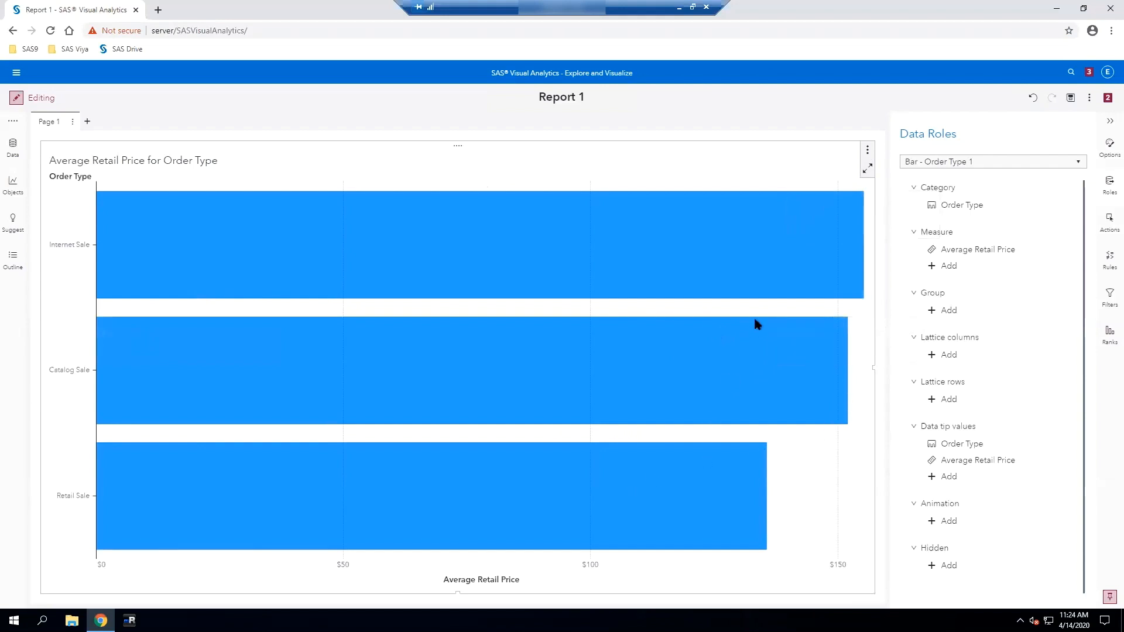
pyautogui.moveTo(725, 495)
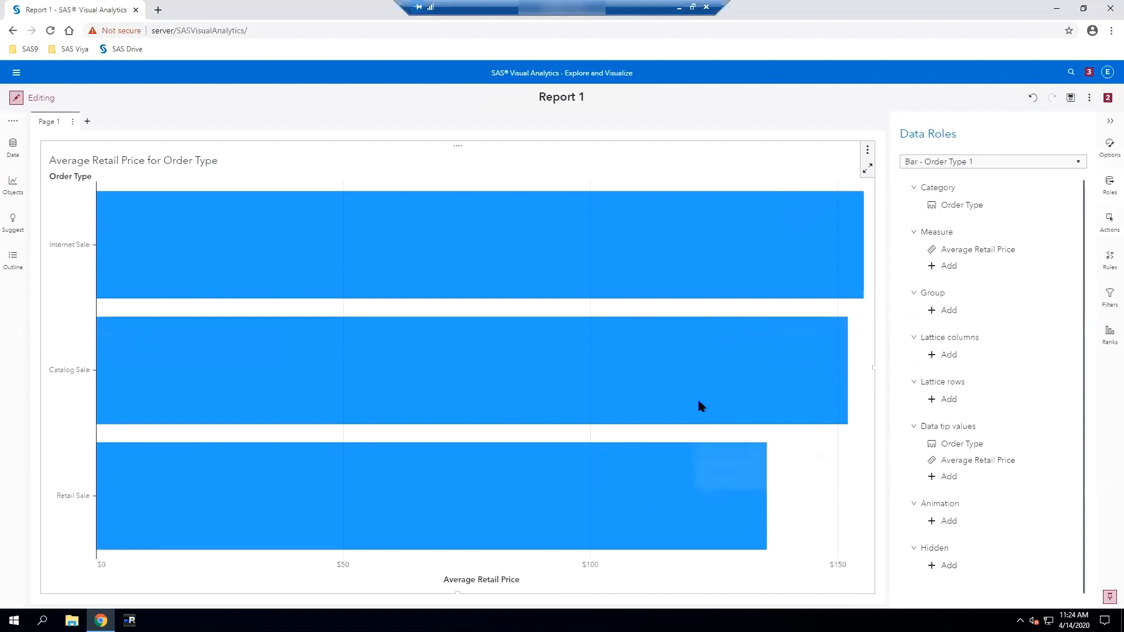
pyautogui.moveTo(699, 401)
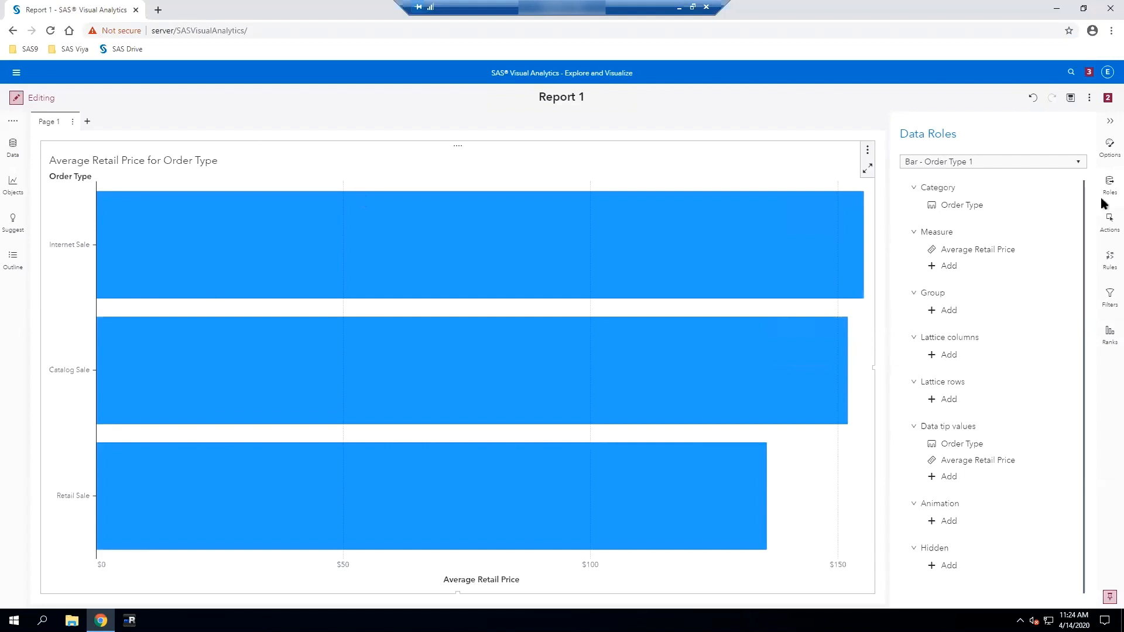
# - Rename the bar chart object as "Order Type" in its options
pyautogui.click(1108, 146)
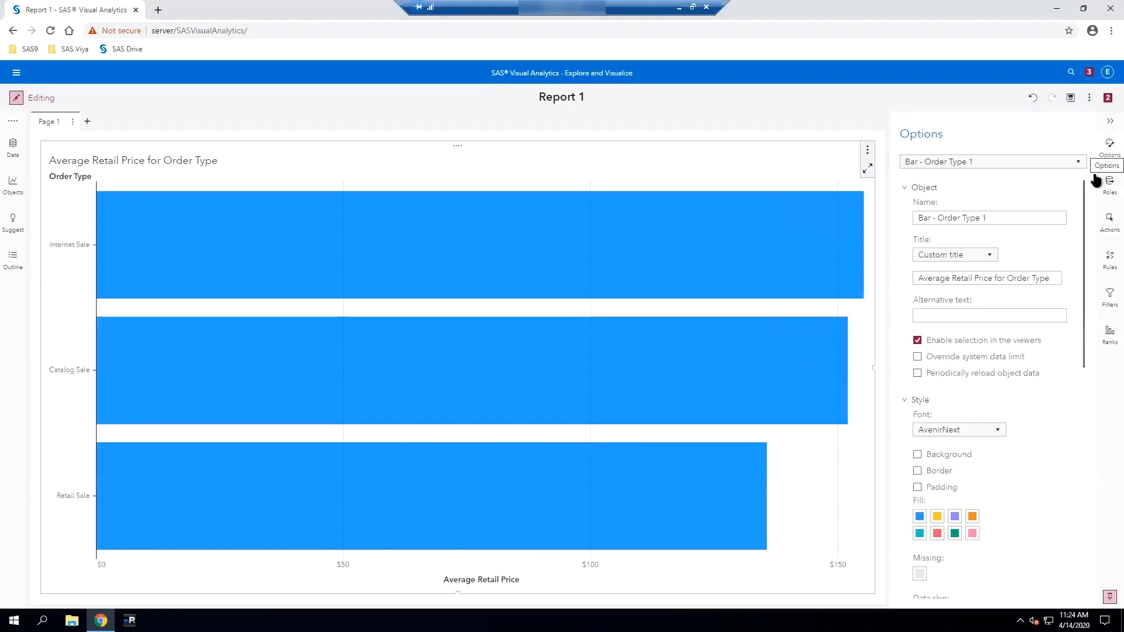
pyautogui.click(999, 219)
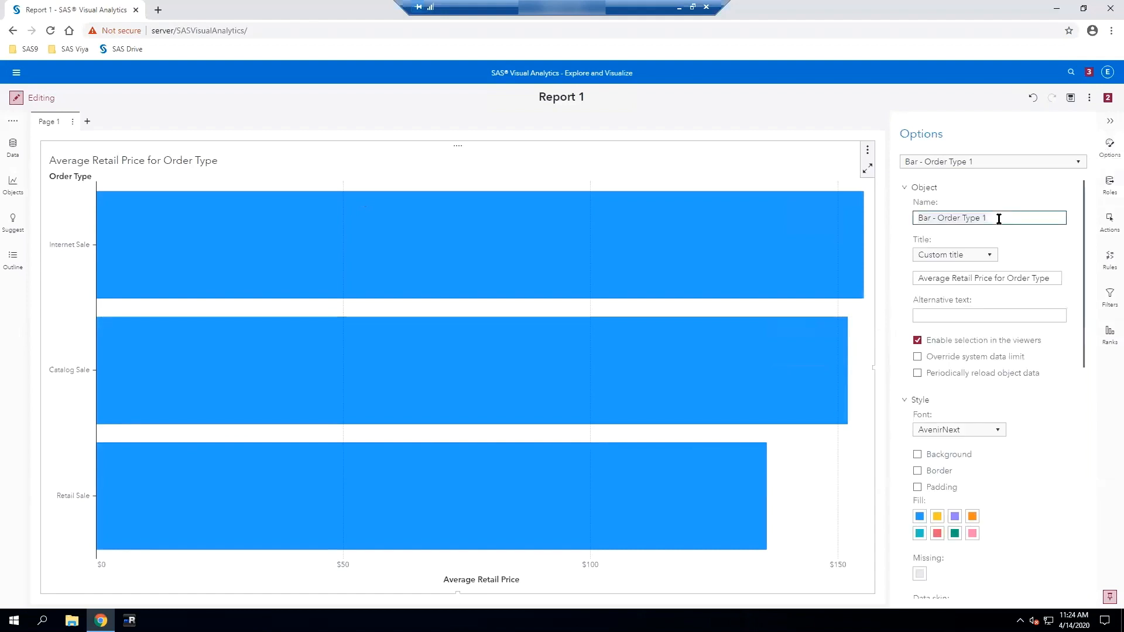
pyautogui.write('Order Type')
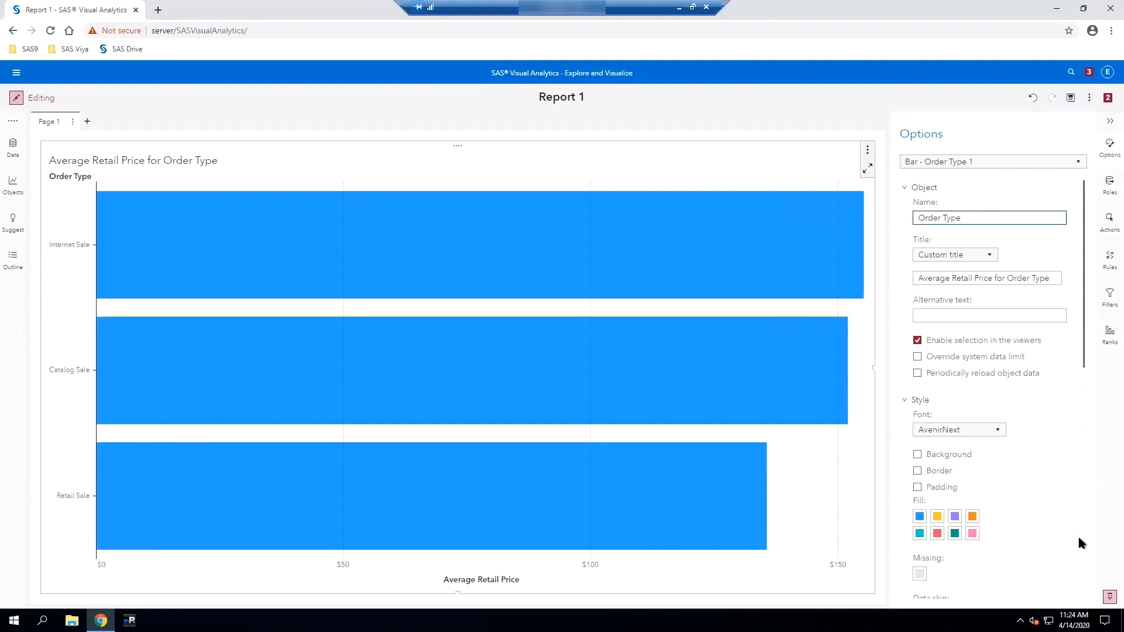
pyautogui.click(1021, 495)
# - Turn off the axis labels on both the Y axis and the X axis of the bar chart
pyautogui.scroll(-3, 1021, 495)
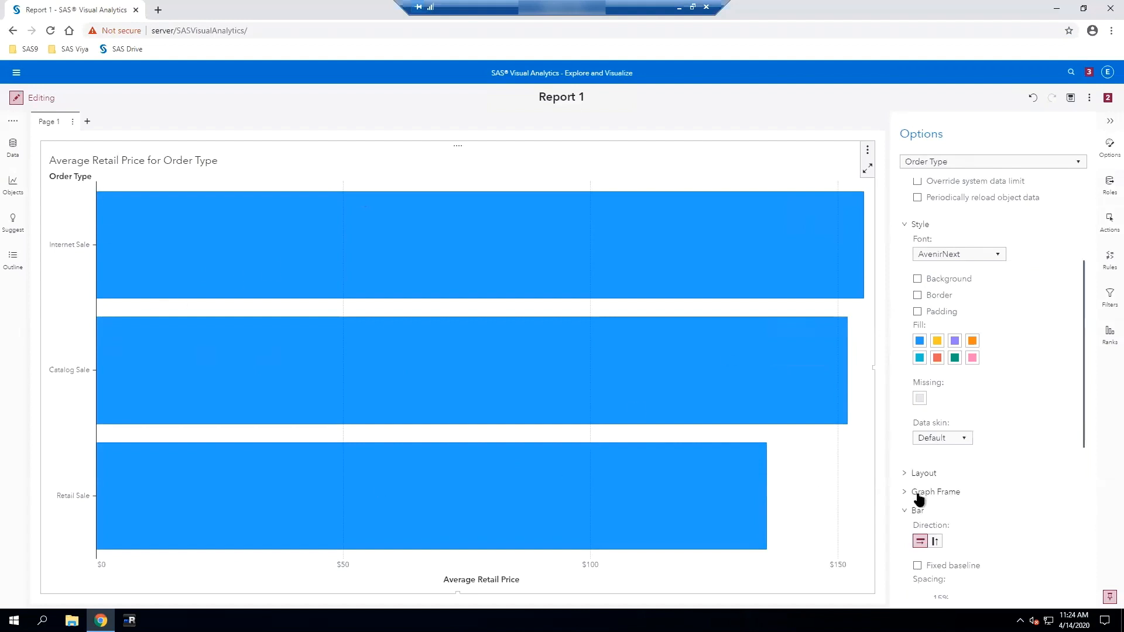
pyautogui.scroll(-2, 1054, 530)
pyautogui.scroll(-4, 1053, 528)
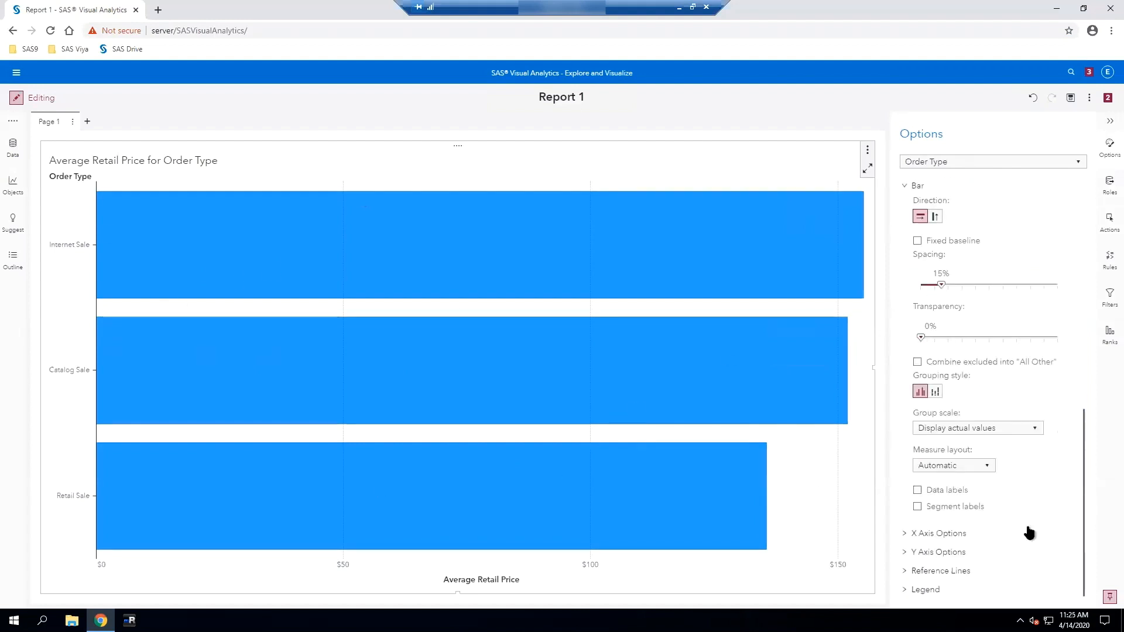
pyautogui.click(904, 553)
pyautogui.scroll(-3, 989, 556)
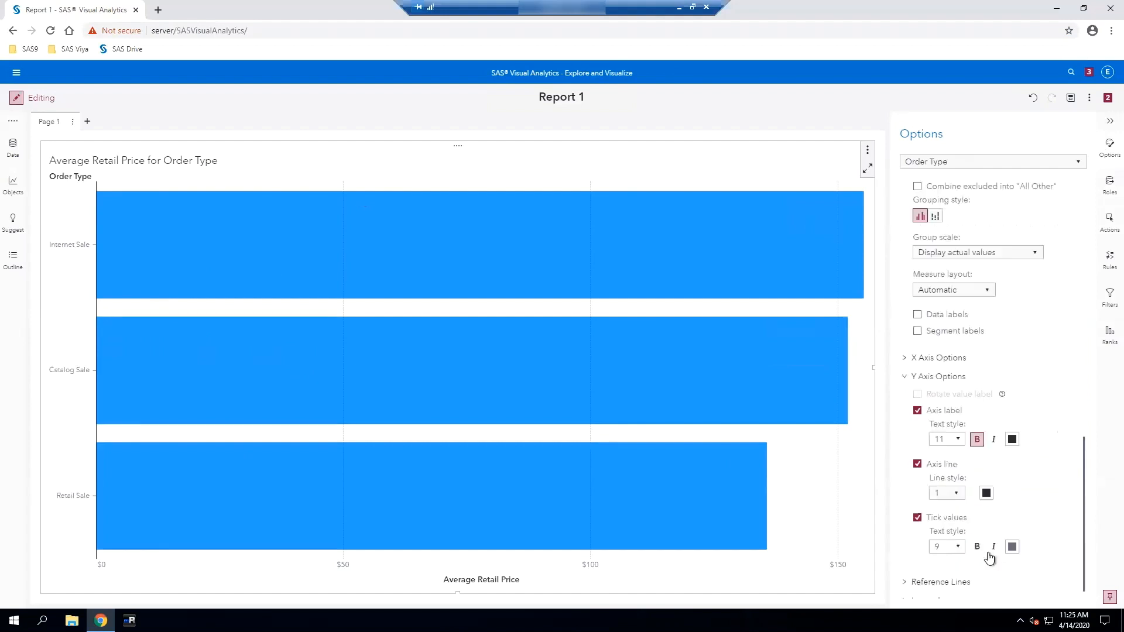
pyautogui.click(917, 411)
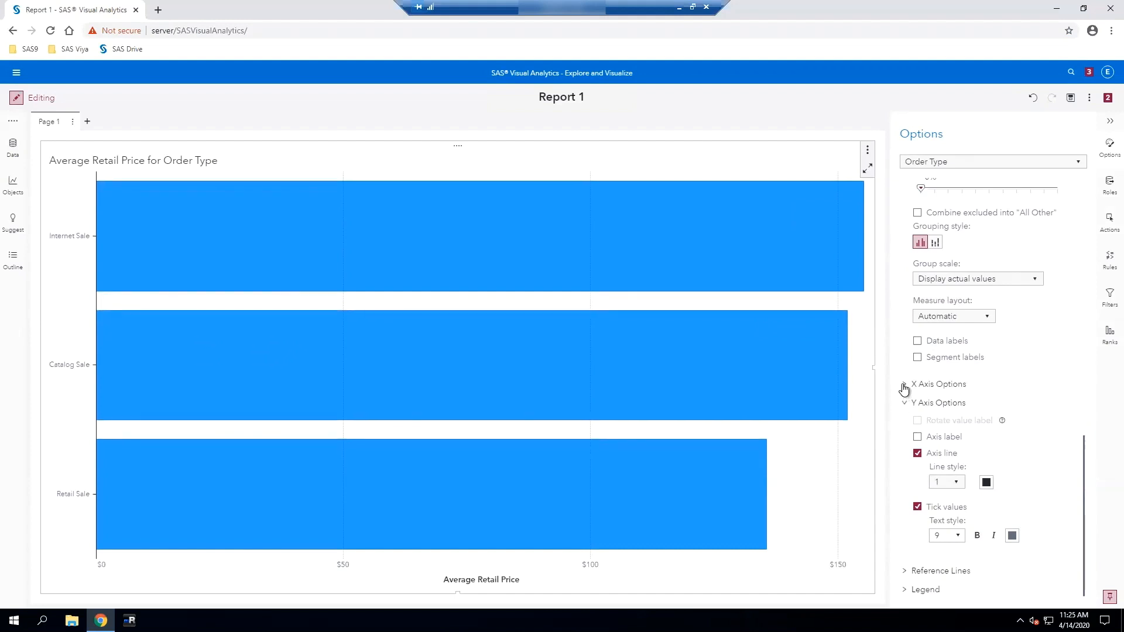
pyautogui.click(906, 385)
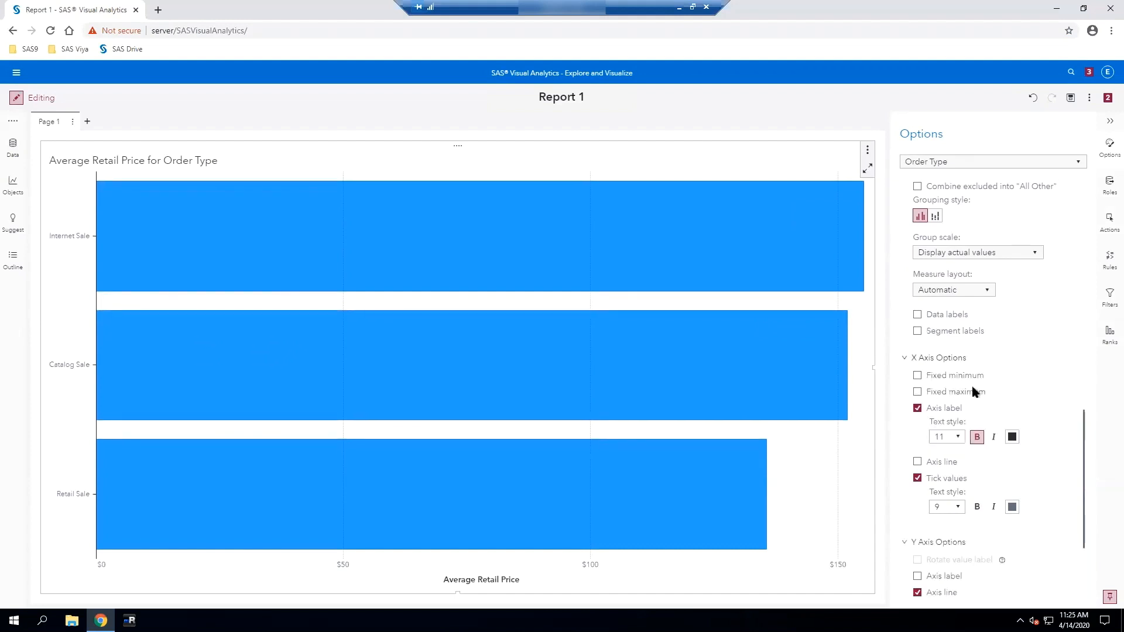
pyautogui.click(917, 408)
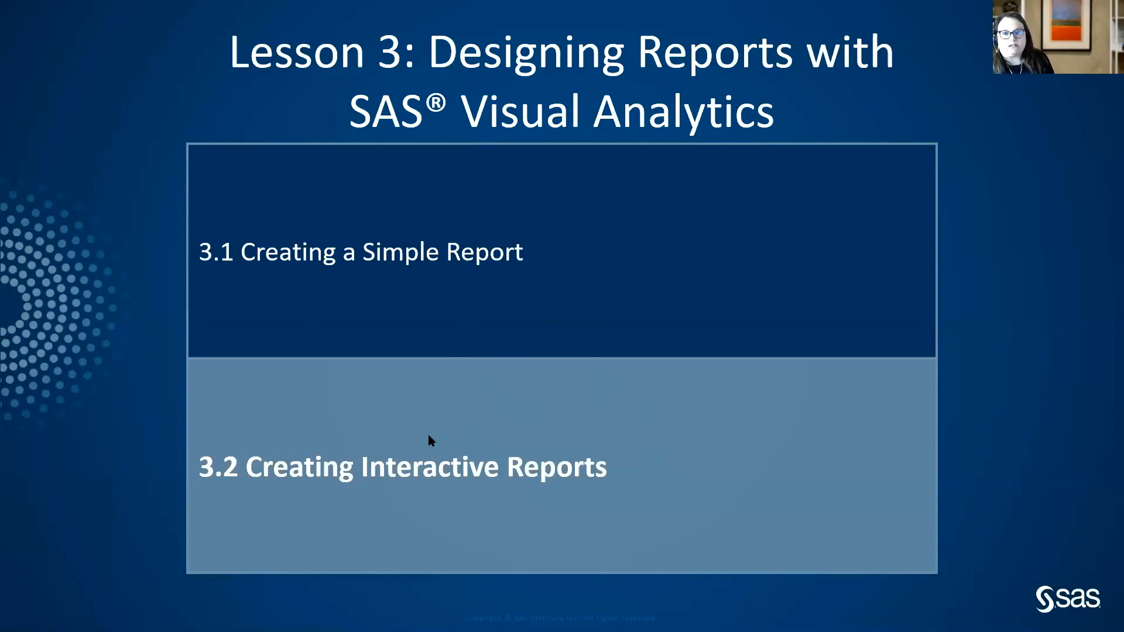
pyautogui.click(435, 457)
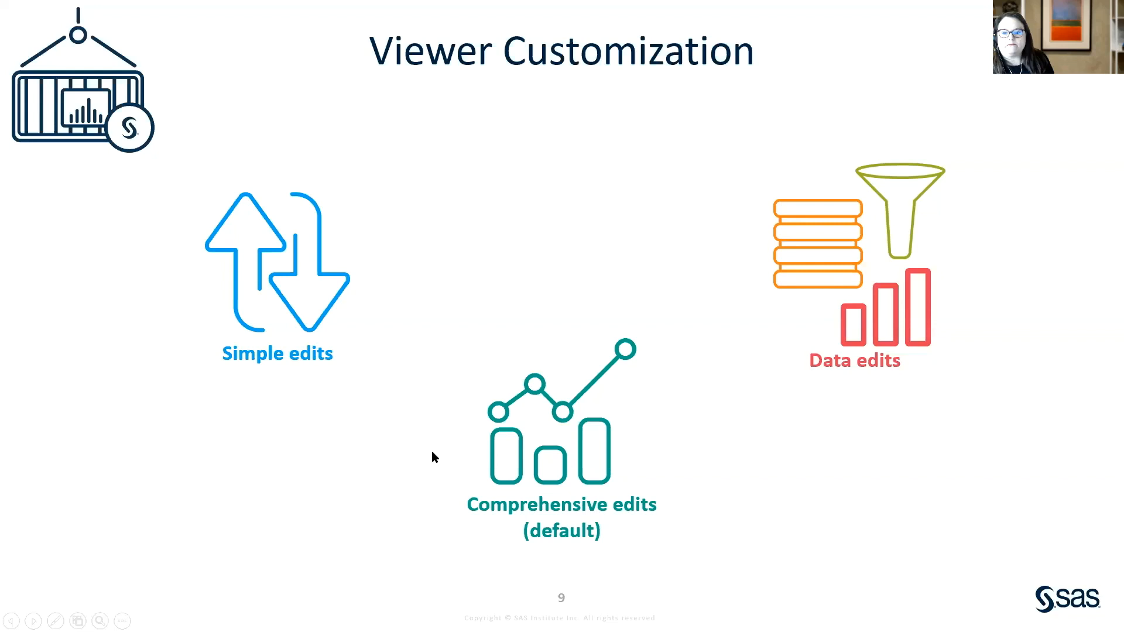
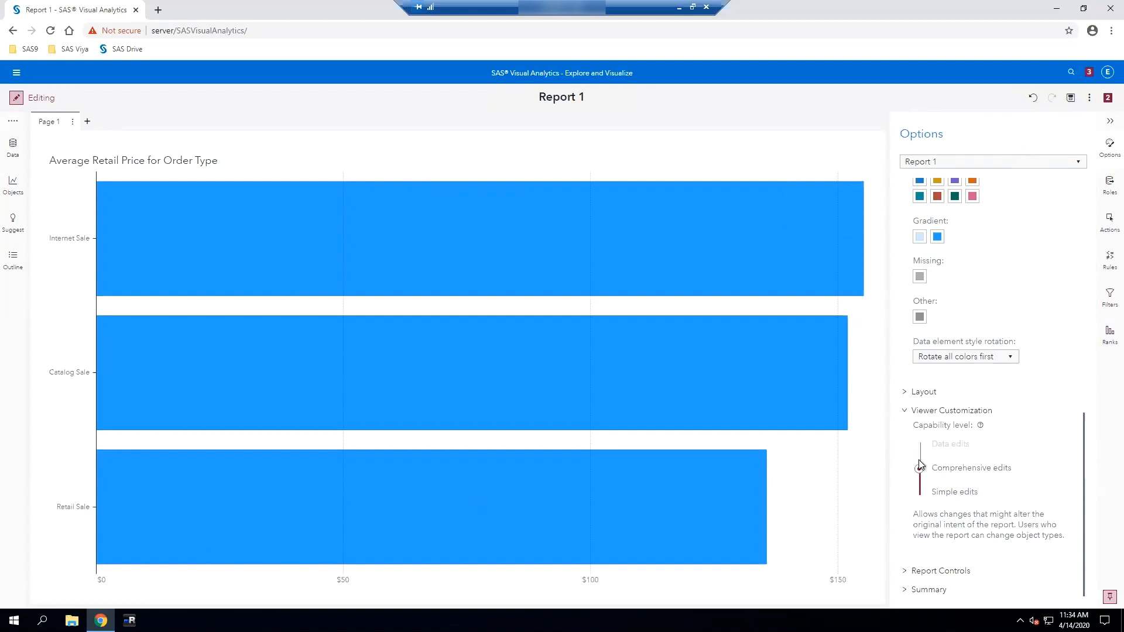
# - Set the report's viewer customization capability level to Data edits
pyautogui.moveTo(919, 468); pyautogui.dragTo(927, 446)
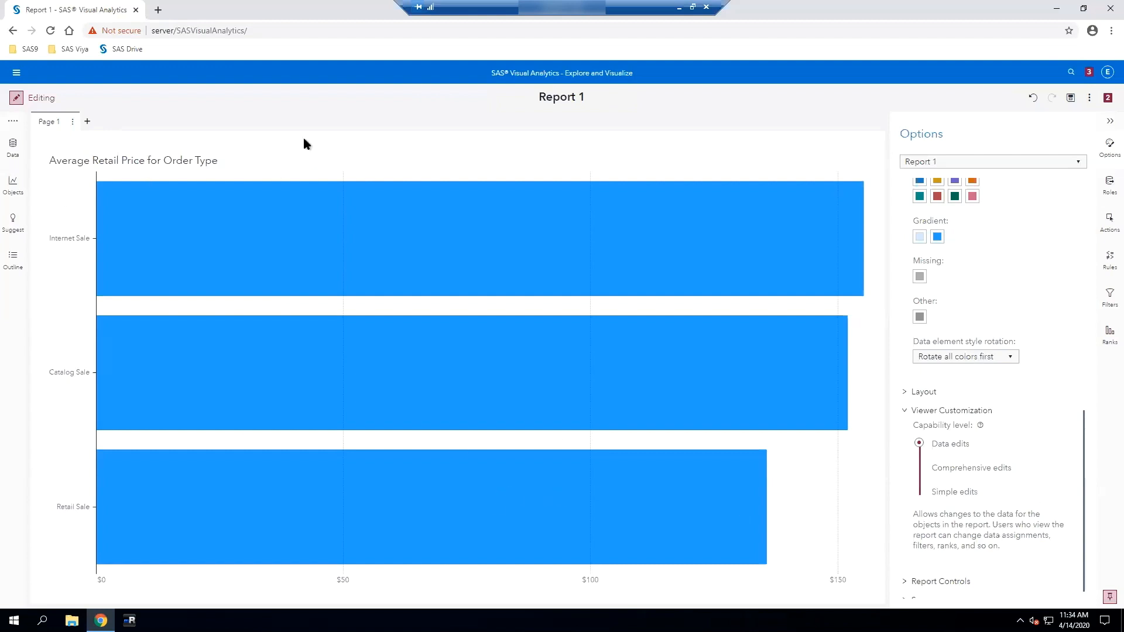
# - Add a second page to the report and name it "Supplier Analysis"
pyautogui.click(87, 121)
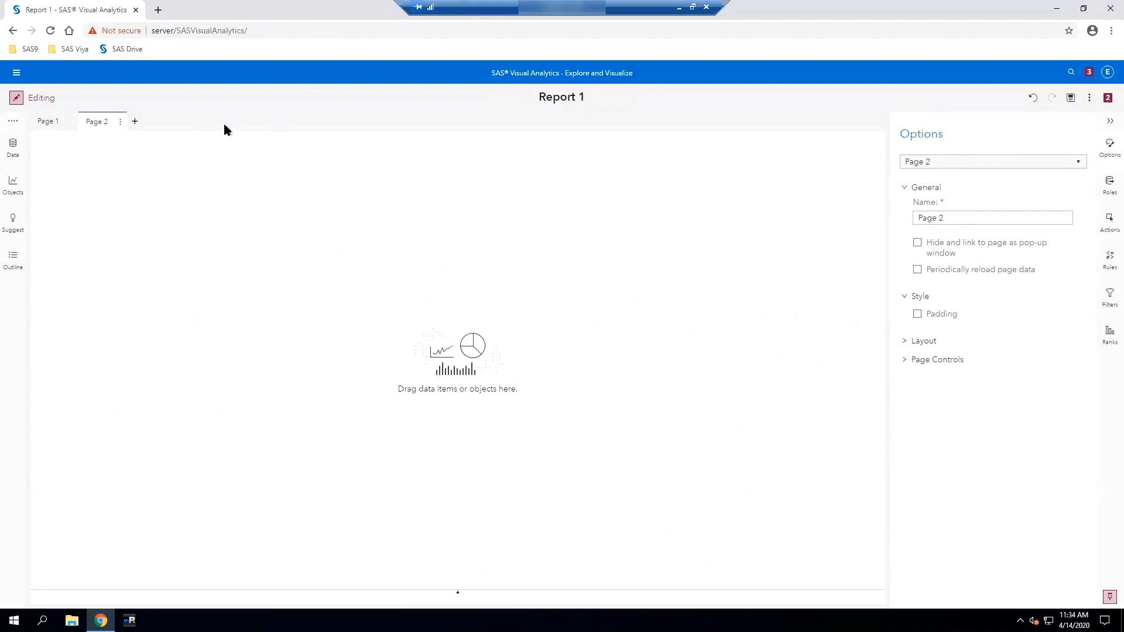
pyautogui.click(120, 123)
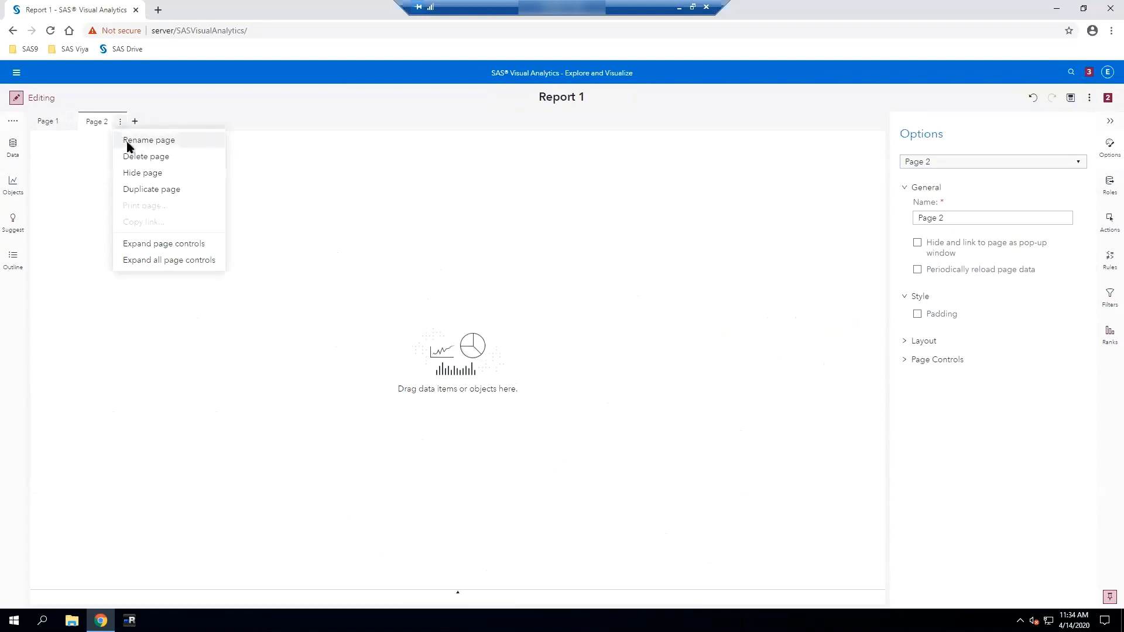
pyautogui.click(128, 144)
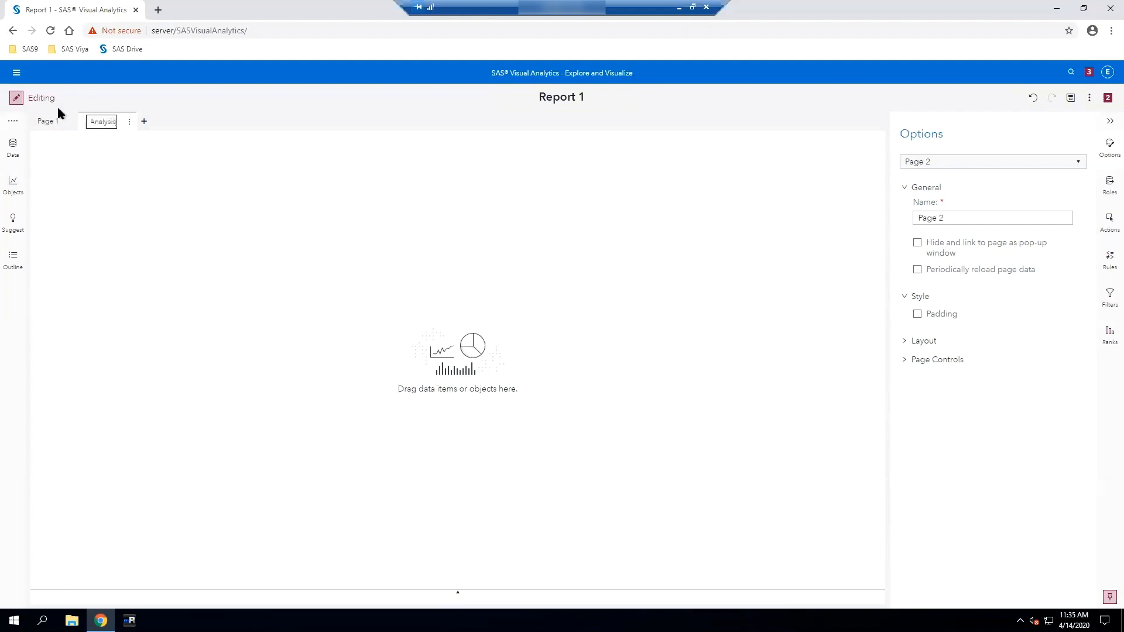
# - Rename Page 1 as "Order Analysis"
pyautogui.click(70, 122)
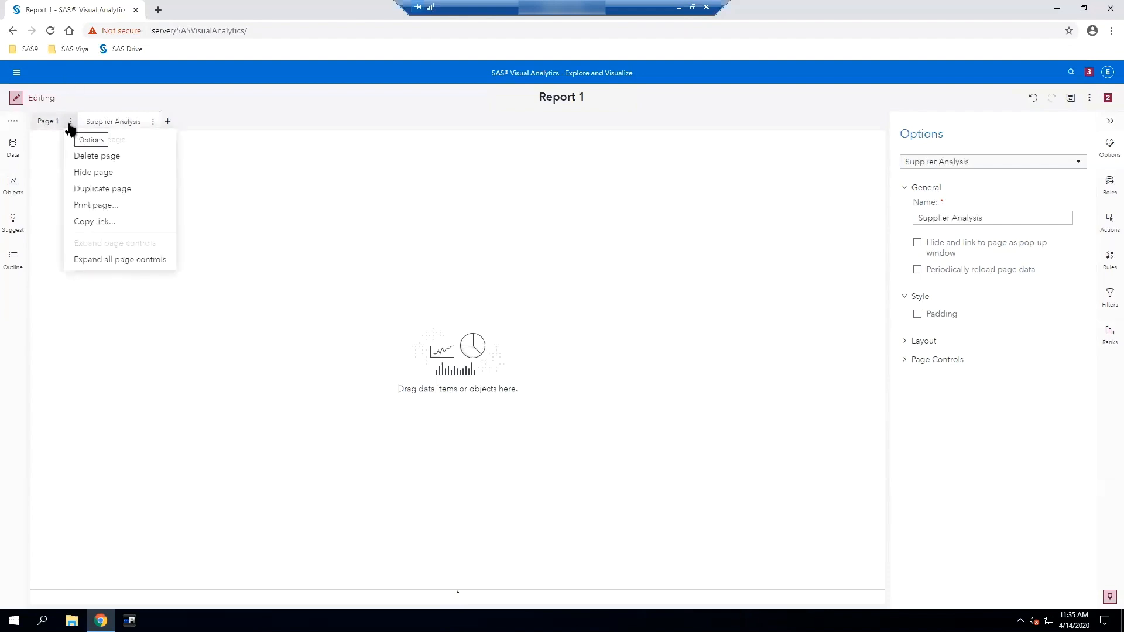
pyautogui.click(64, 121)
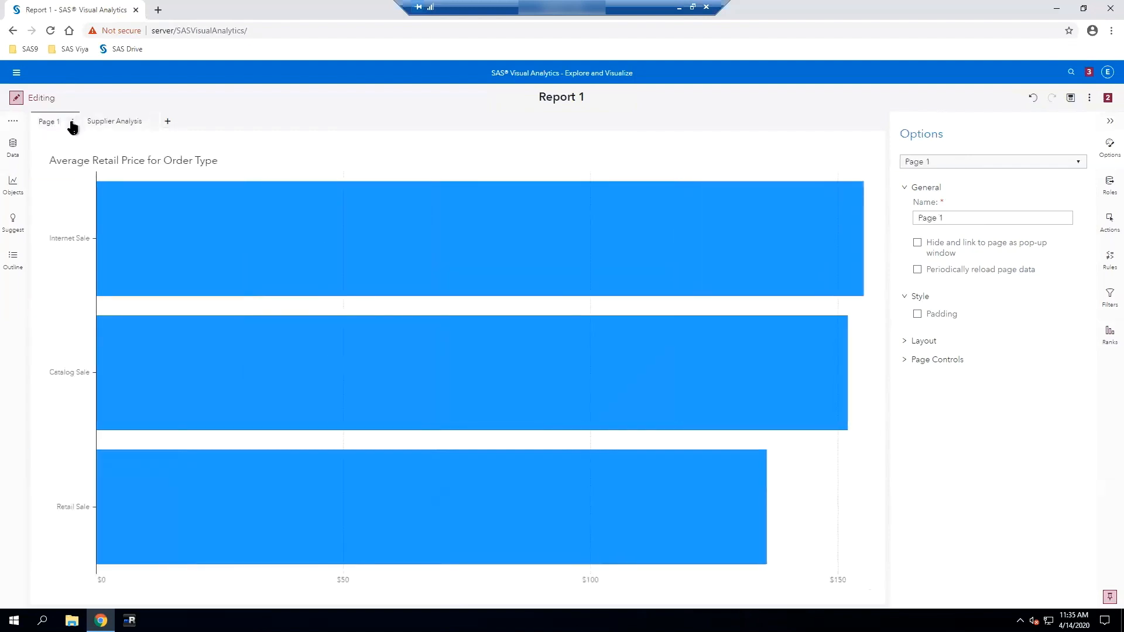
pyautogui.click(71, 123)
pyautogui.click(85, 139)
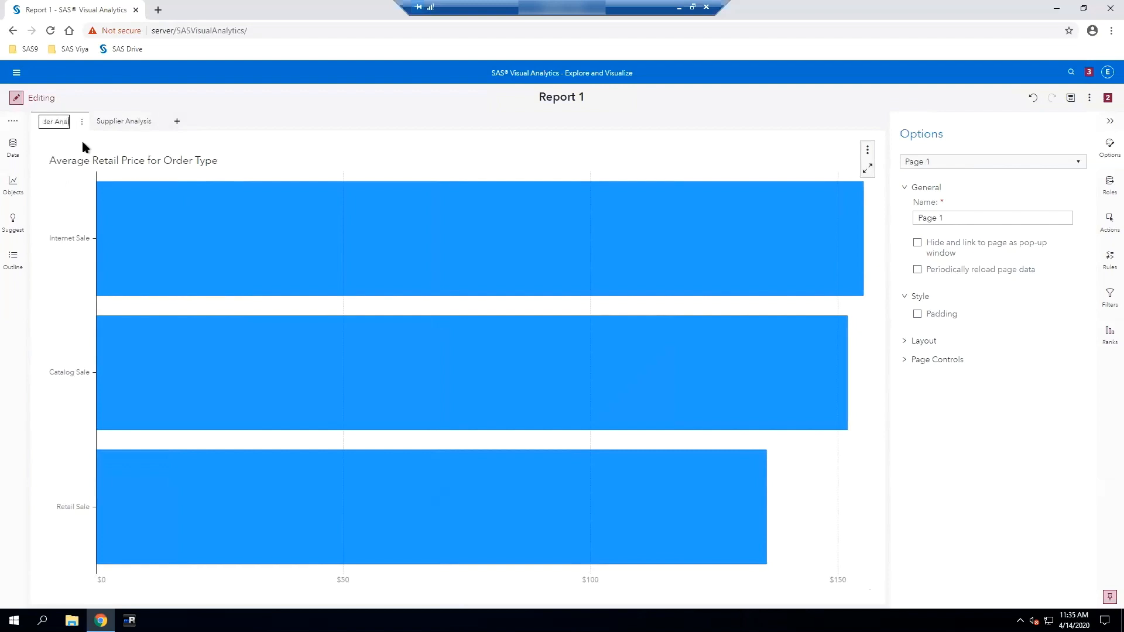
pyautogui.write('Order Analysis')
pyautogui.press('Return')
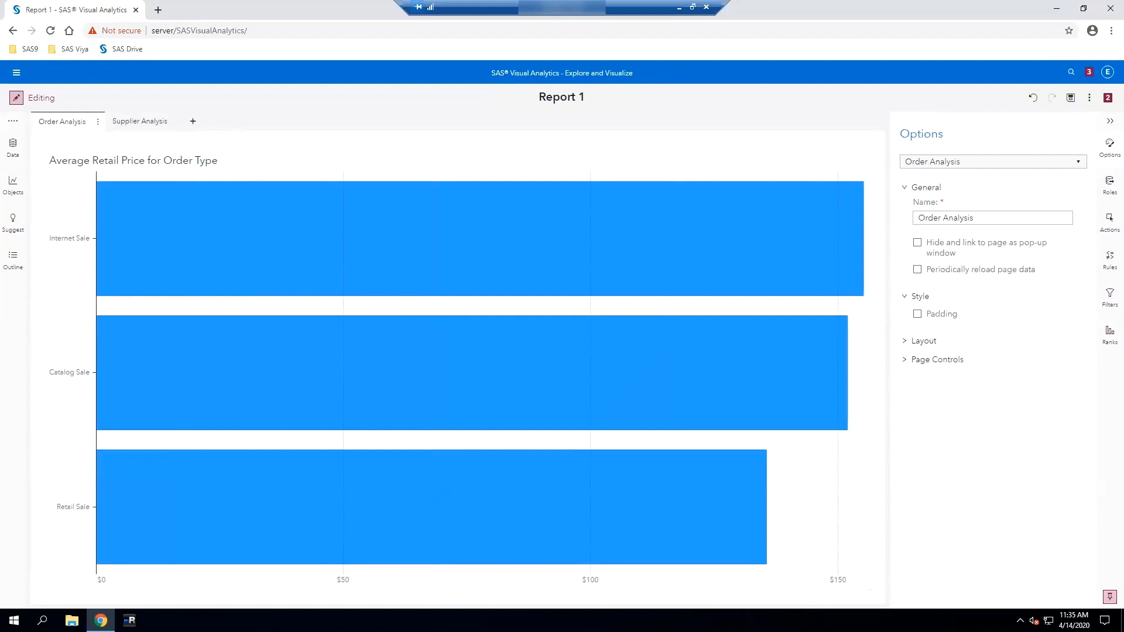
pyautogui.click(235, 121)
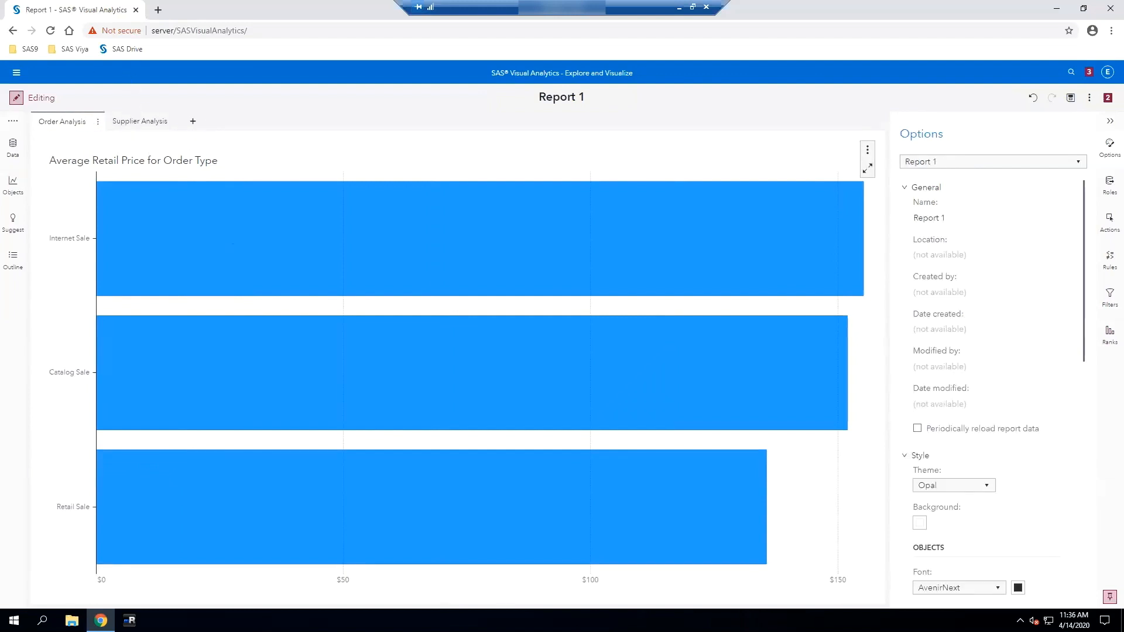
# - Add a dual axis bar chart to the Supplier Analysis page and assign Order Month as its category
pyautogui.click(142, 123)
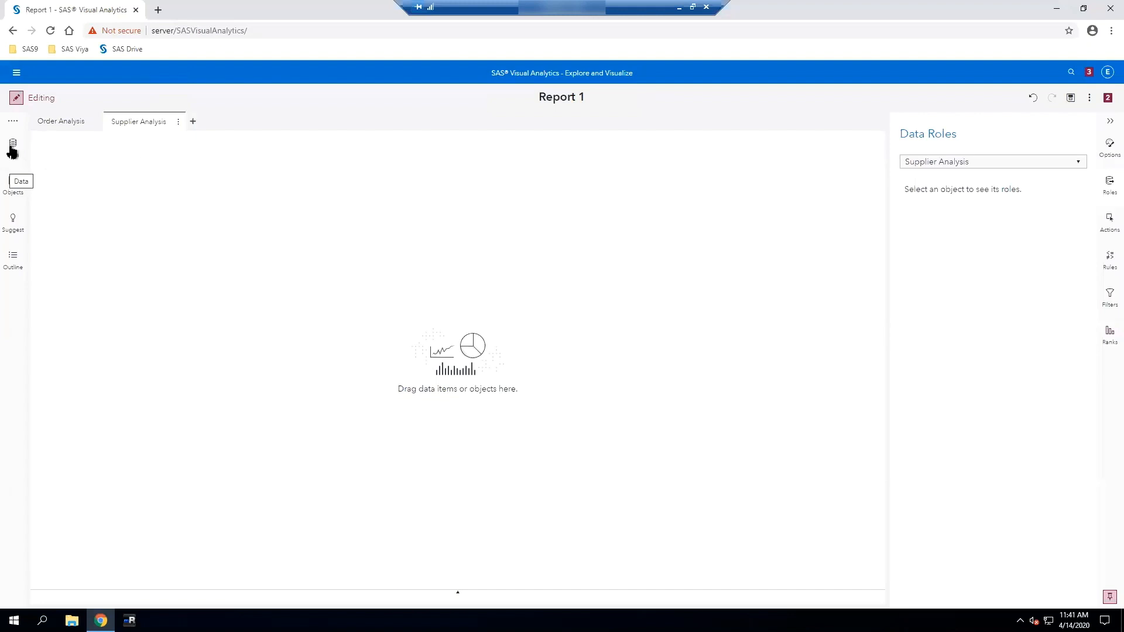
pyautogui.click(12, 187)
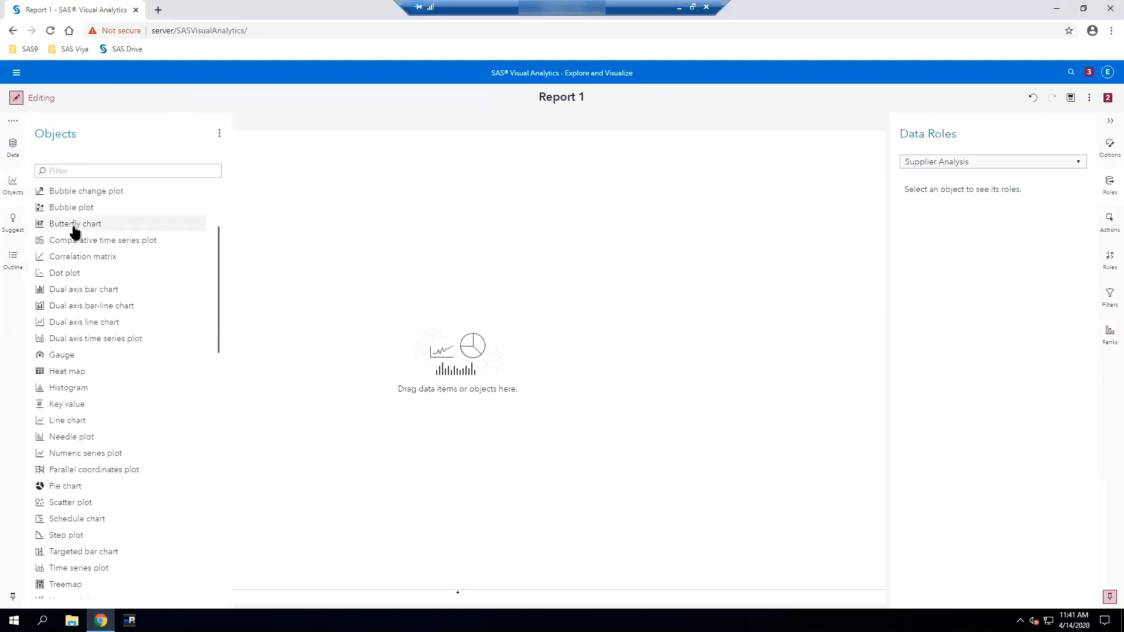
pyautogui.moveTo(76, 290); pyautogui.dragTo(348, 358)
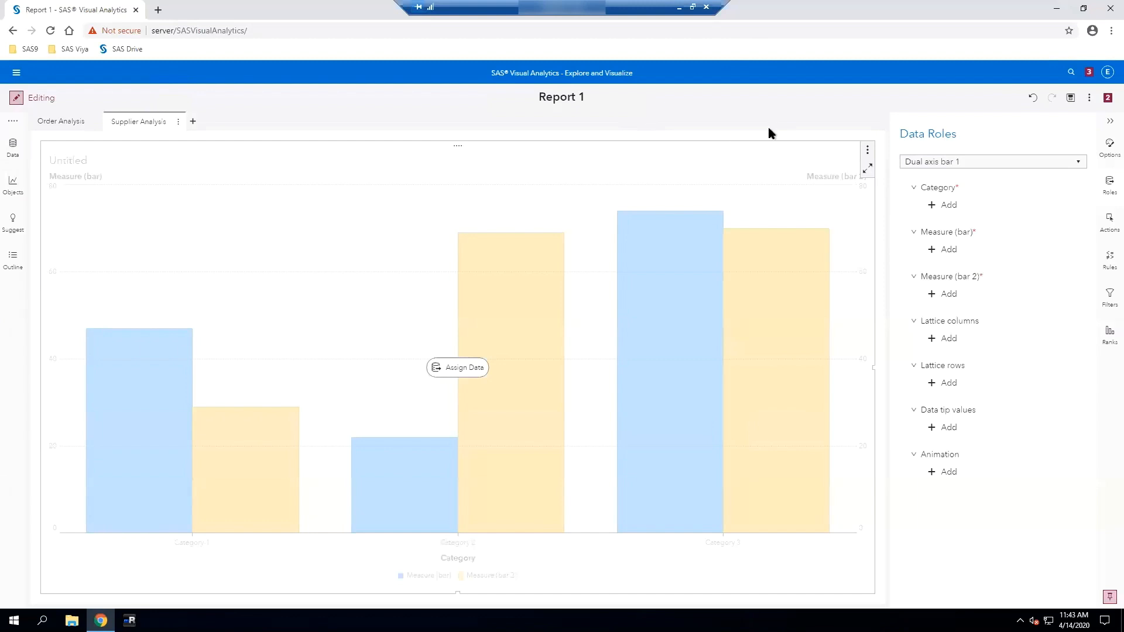
pyautogui.click(945, 206)
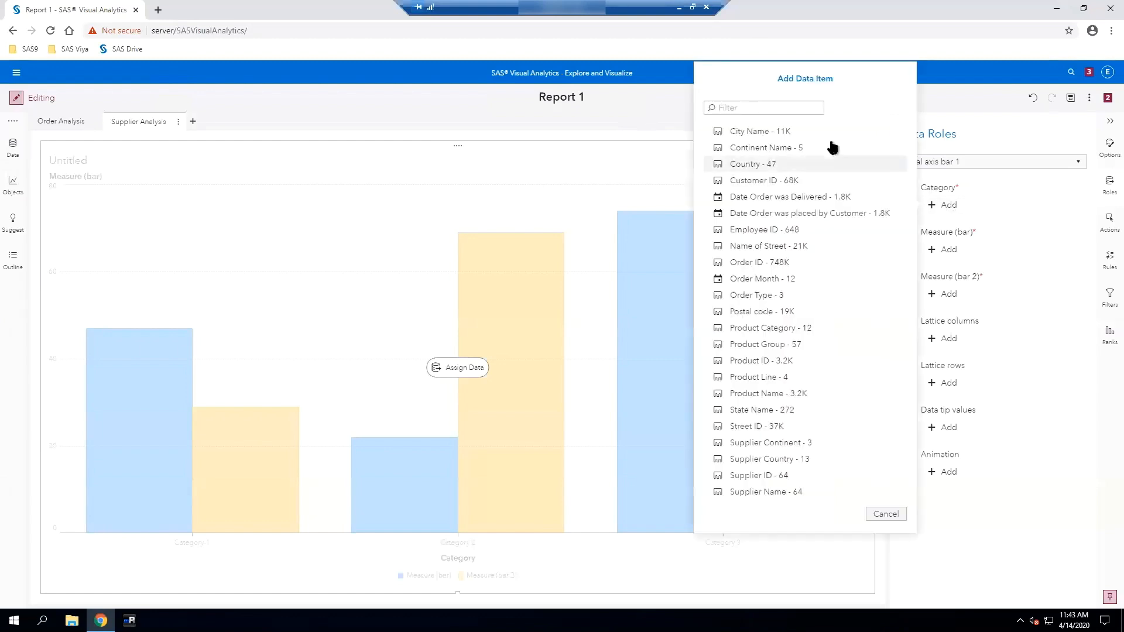
pyautogui.click(773, 280)
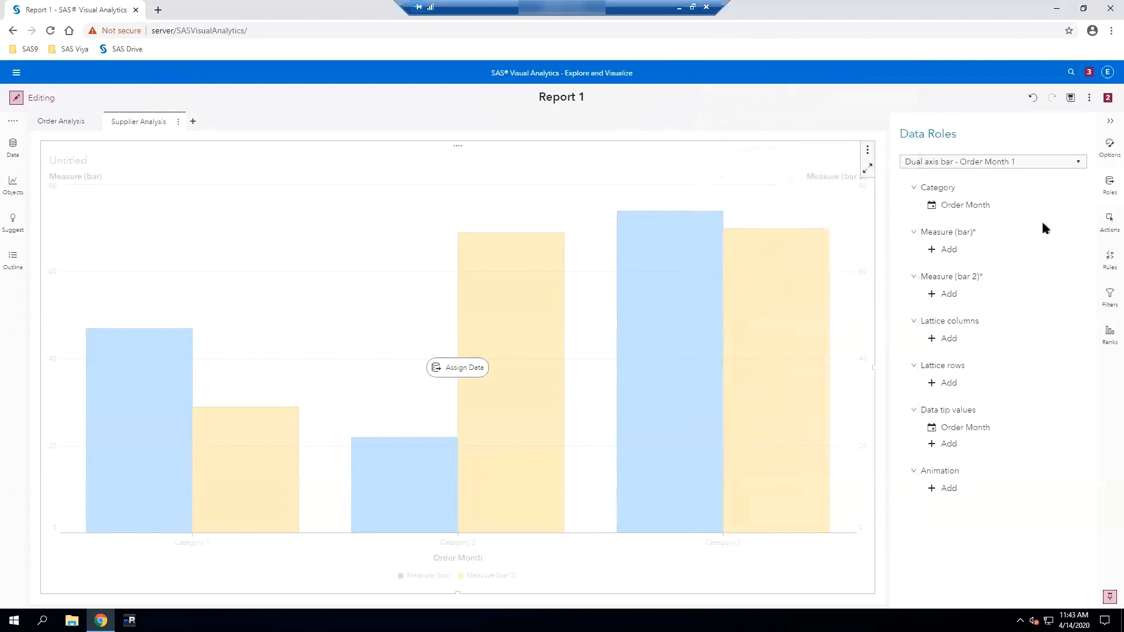
# - Assign Average Retail Price as the chart's first bar measure and replace Frequency with Average Quantity Ordered as the second
pyautogui.click(946, 249)
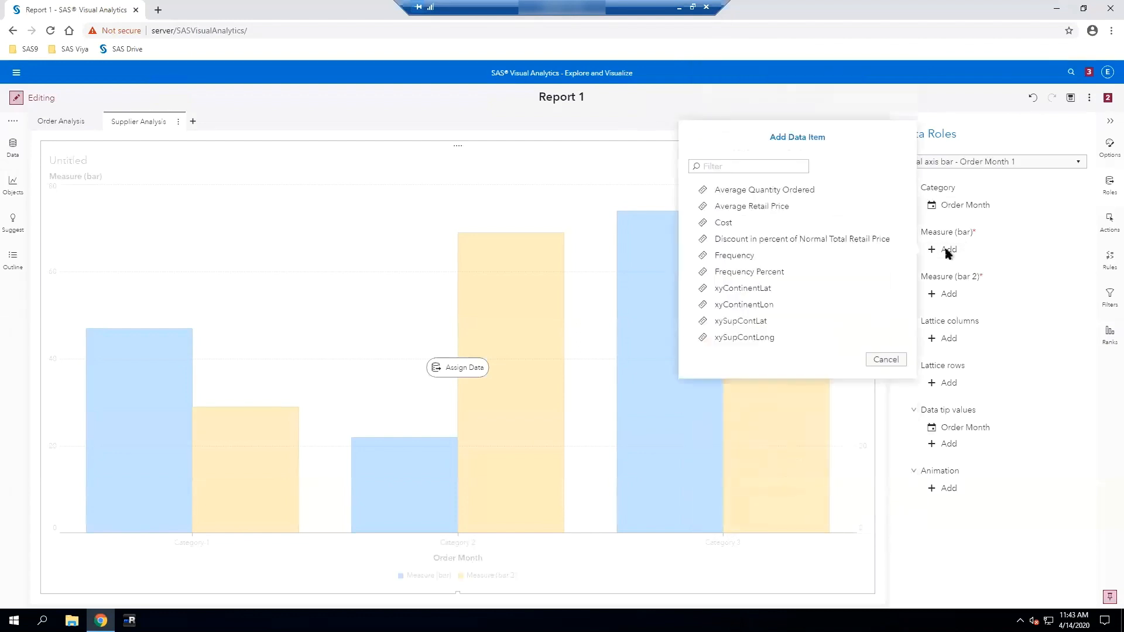
pyautogui.click(765, 207)
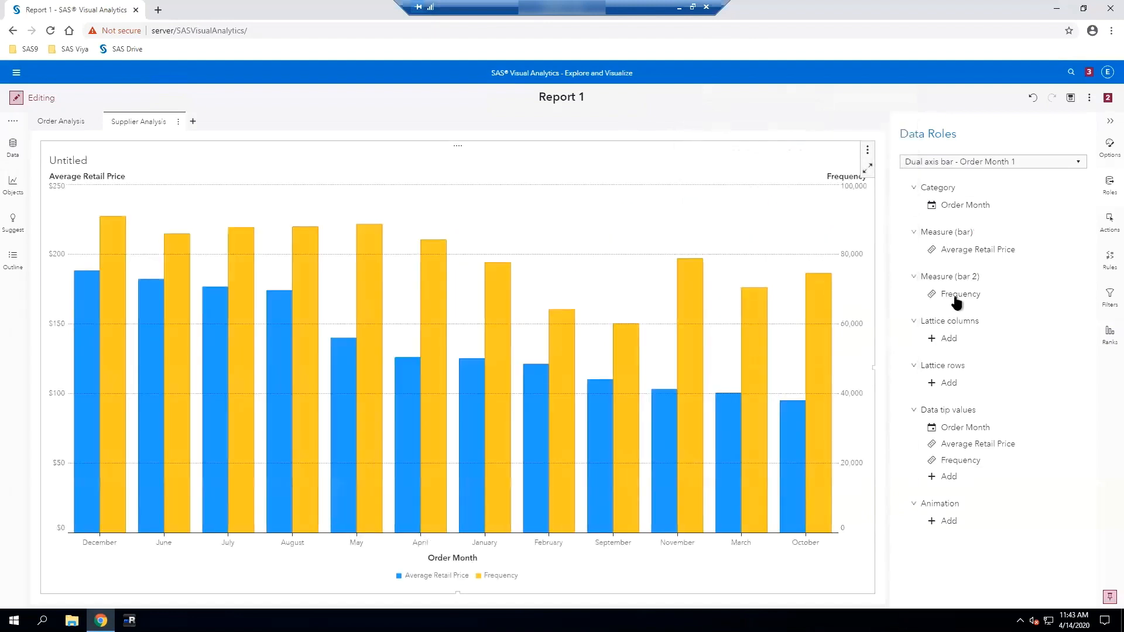
pyautogui.click(958, 299)
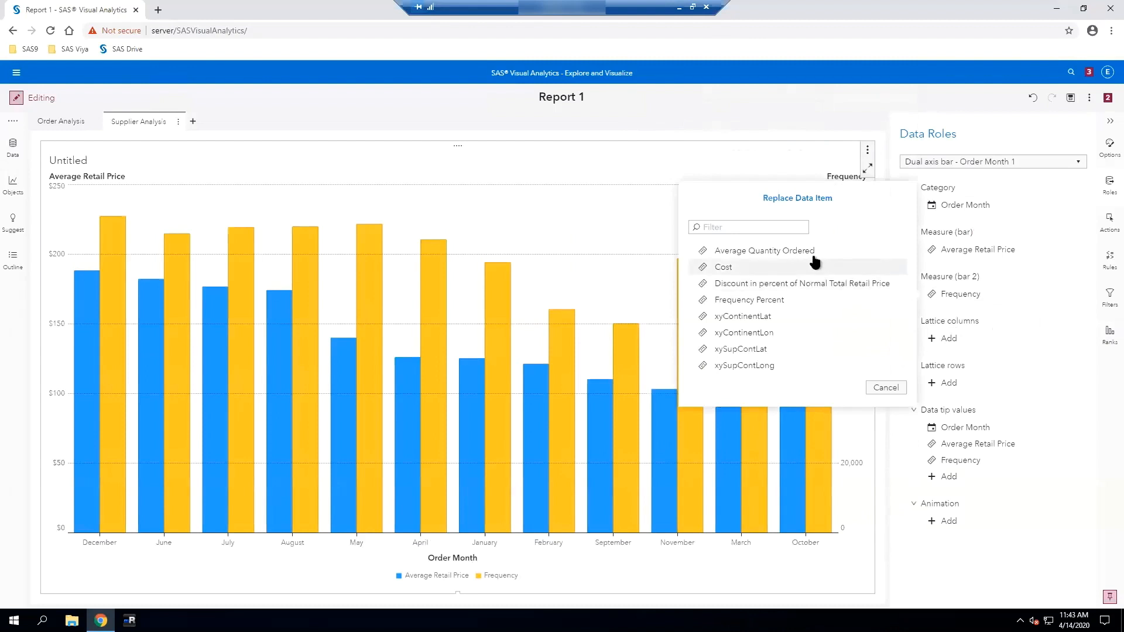
pyautogui.click(920, 254)
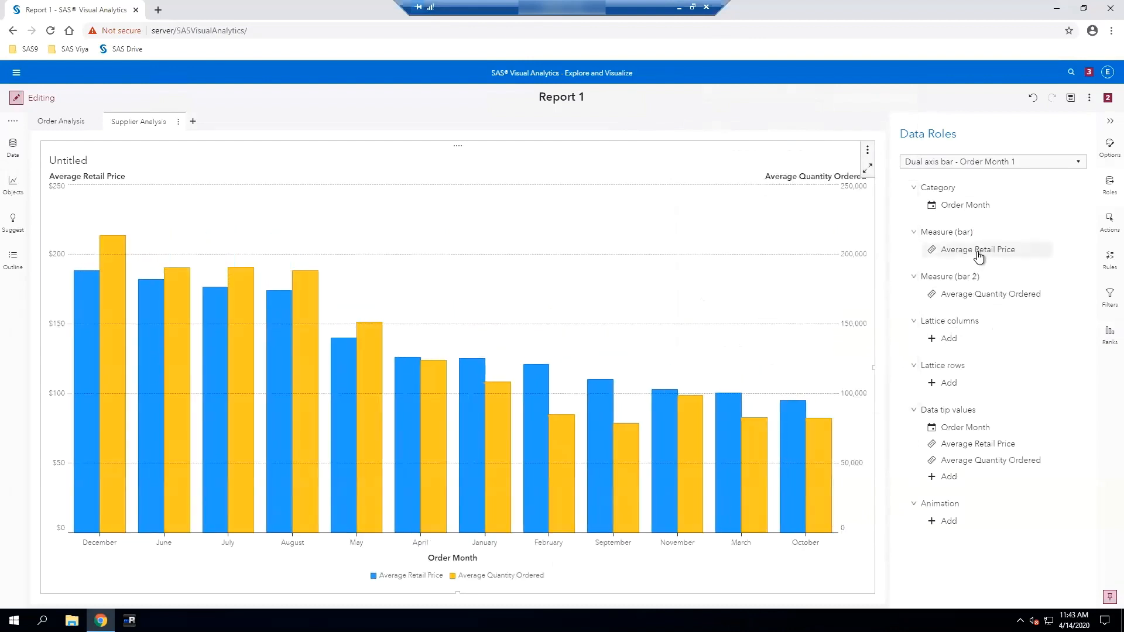
pyautogui.moveTo(984, 252)
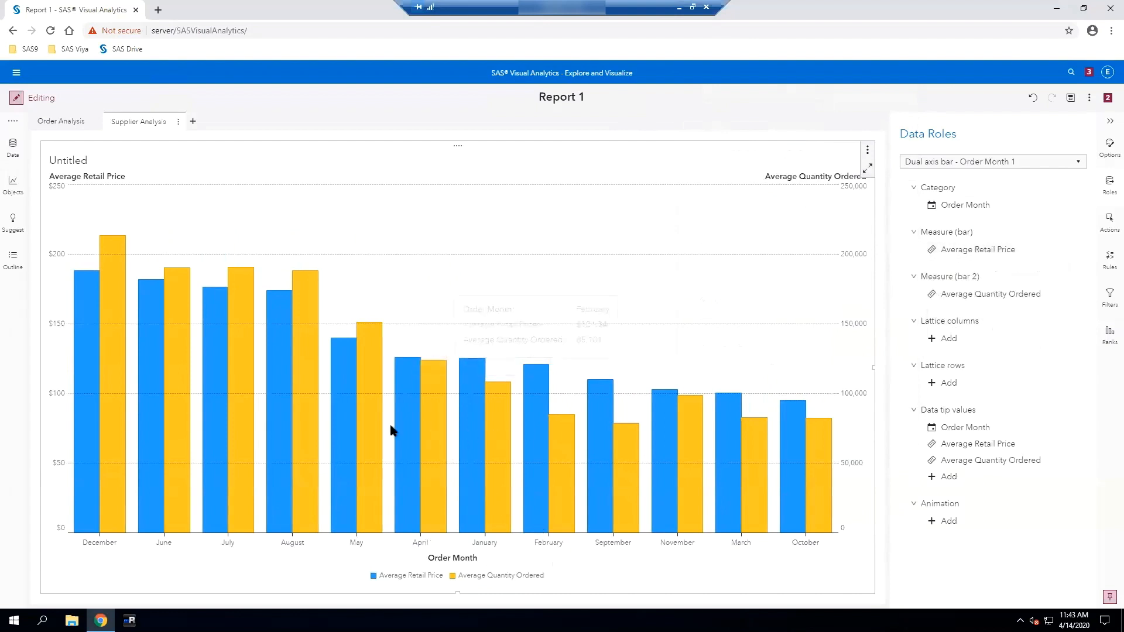
# - Sort the dual axis bar chart by Order Month in ascending order
pyautogui.moveTo(412, 420)
pyautogui.rightClick(457, 477)
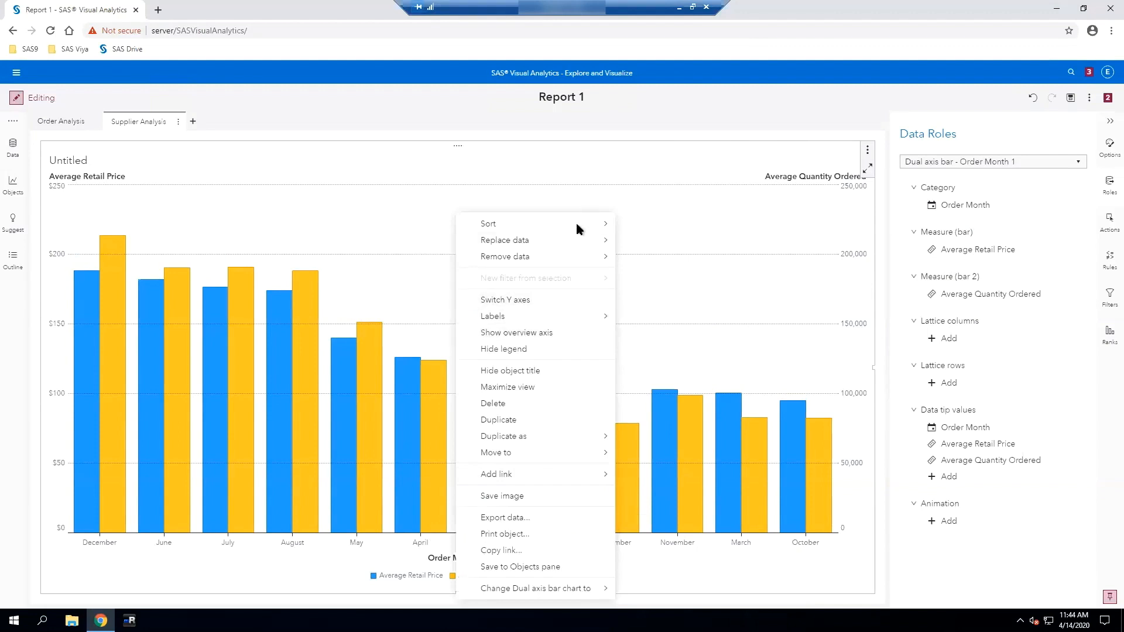
pyautogui.moveTo(575, 224)
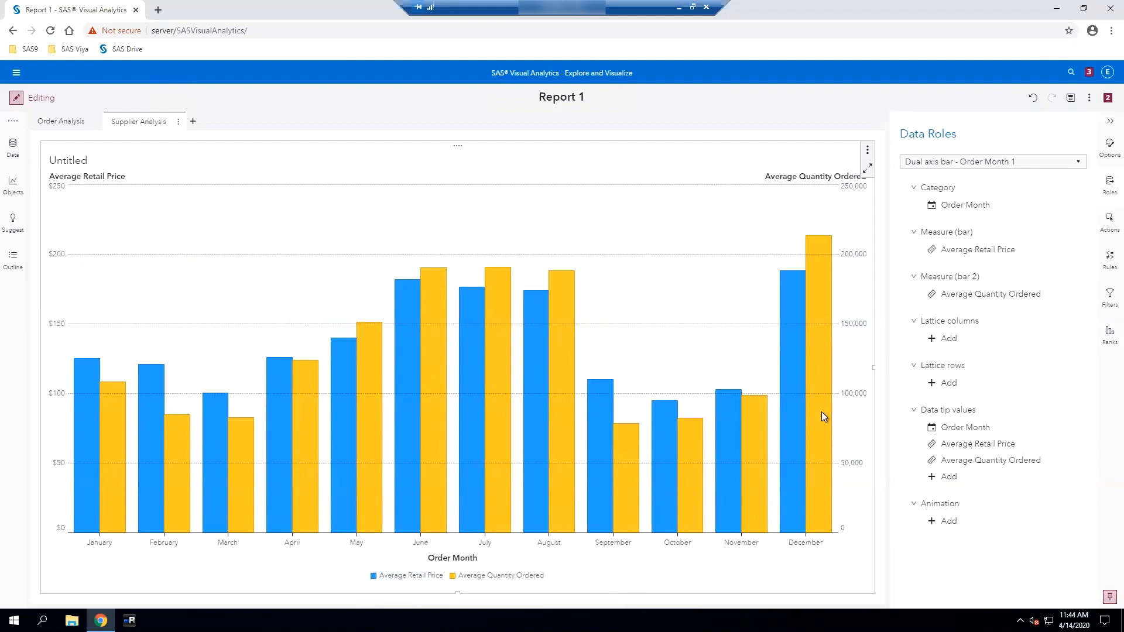
pyautogui.moveTo(820, 444)
# - Add a bubble plot to the left of the dual axis bar chart, with Cost as X axis and Average Retail Price as Y axis
pyautogui.click(13, 187)
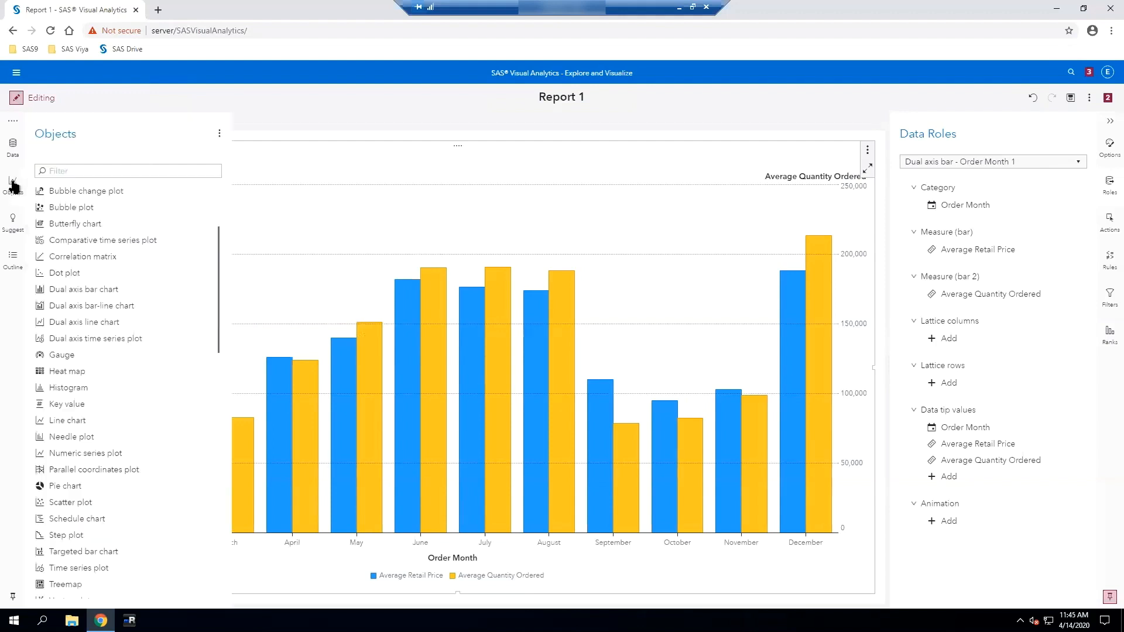
pyautogui.moveTo(182, 234); pyautogui.dragTo(205, 246)
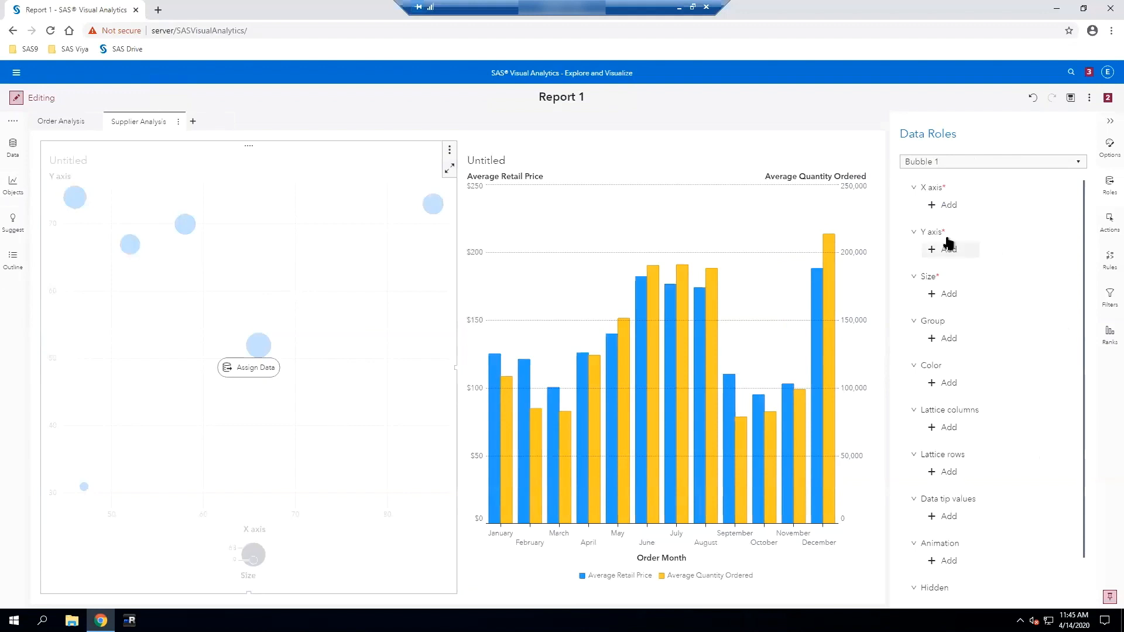
pyautogui.click(942, 207)
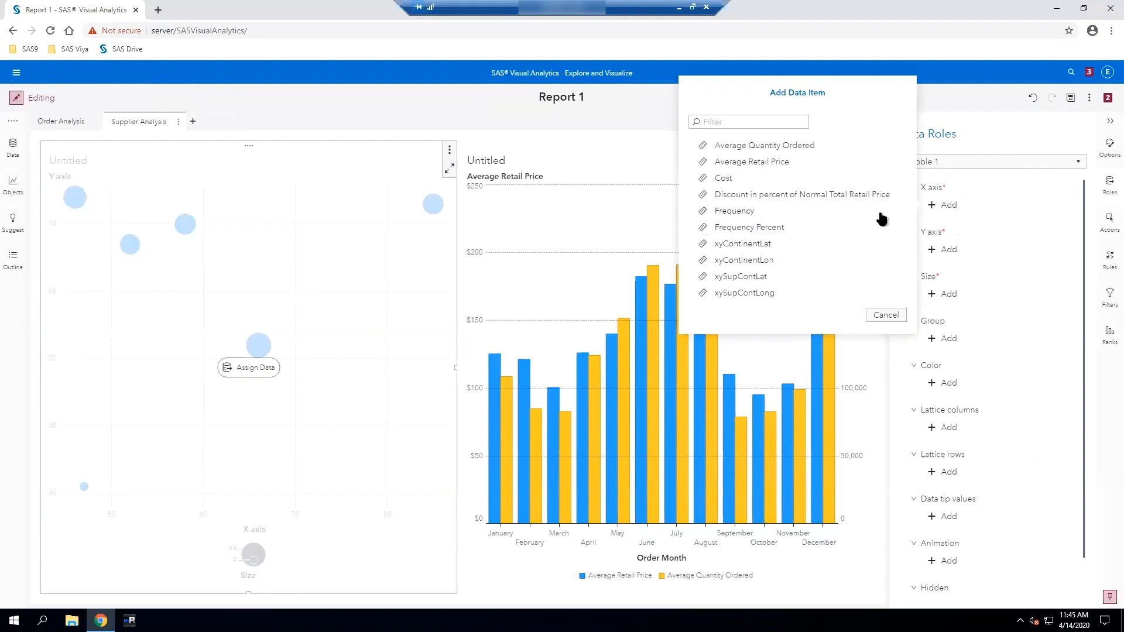
pyautogui.click(750, 180)
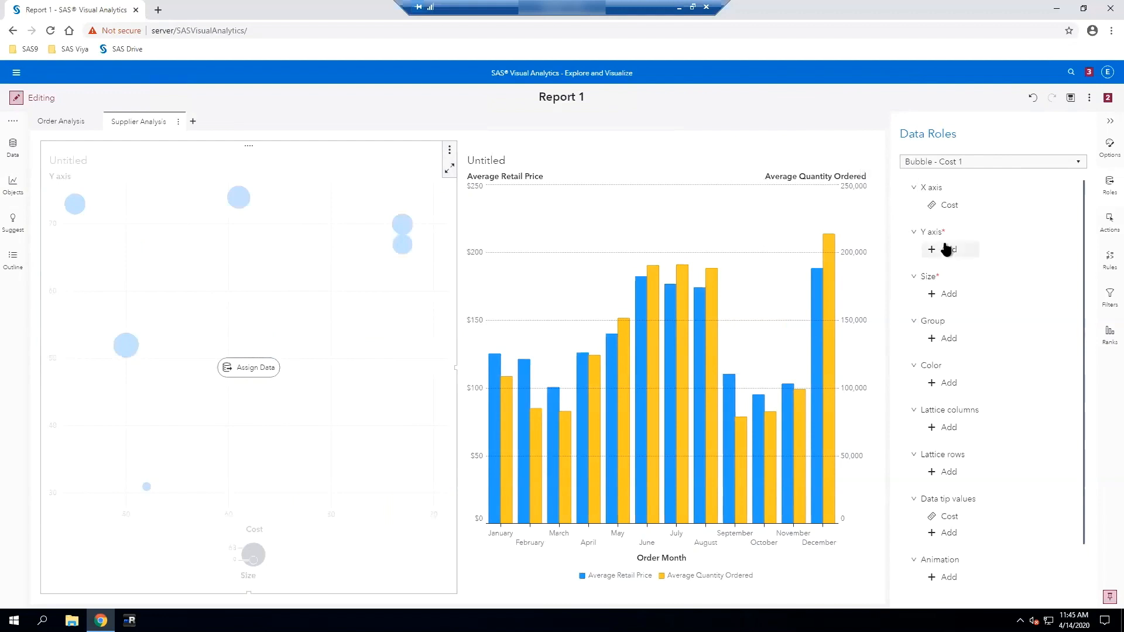
pyautogui.click(947, 249)
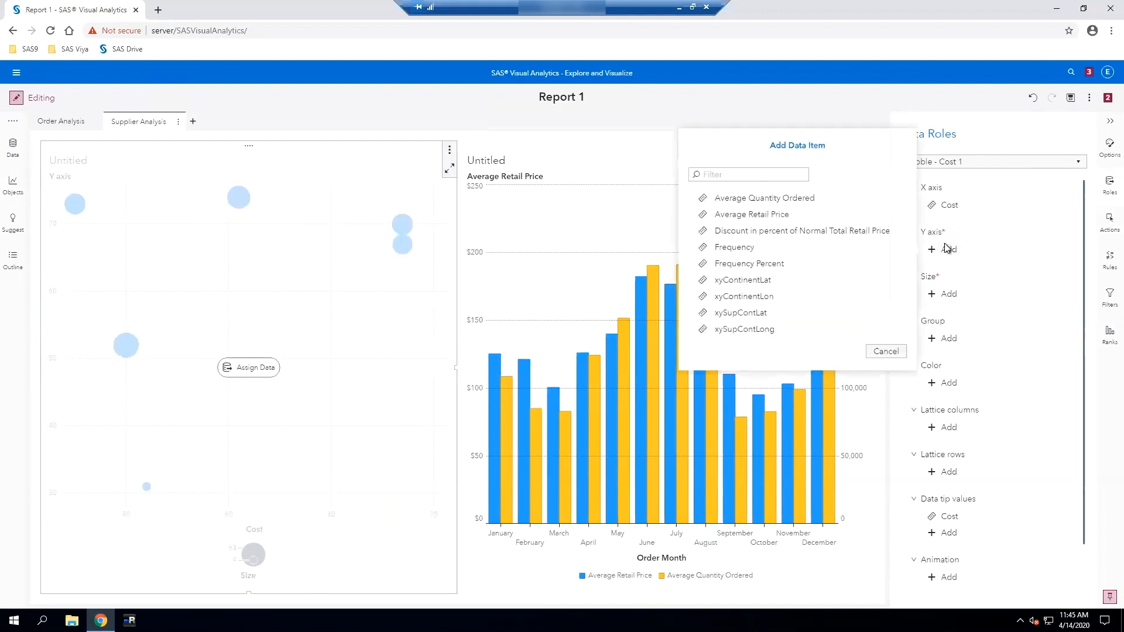
pyautogui.click(770, 215)
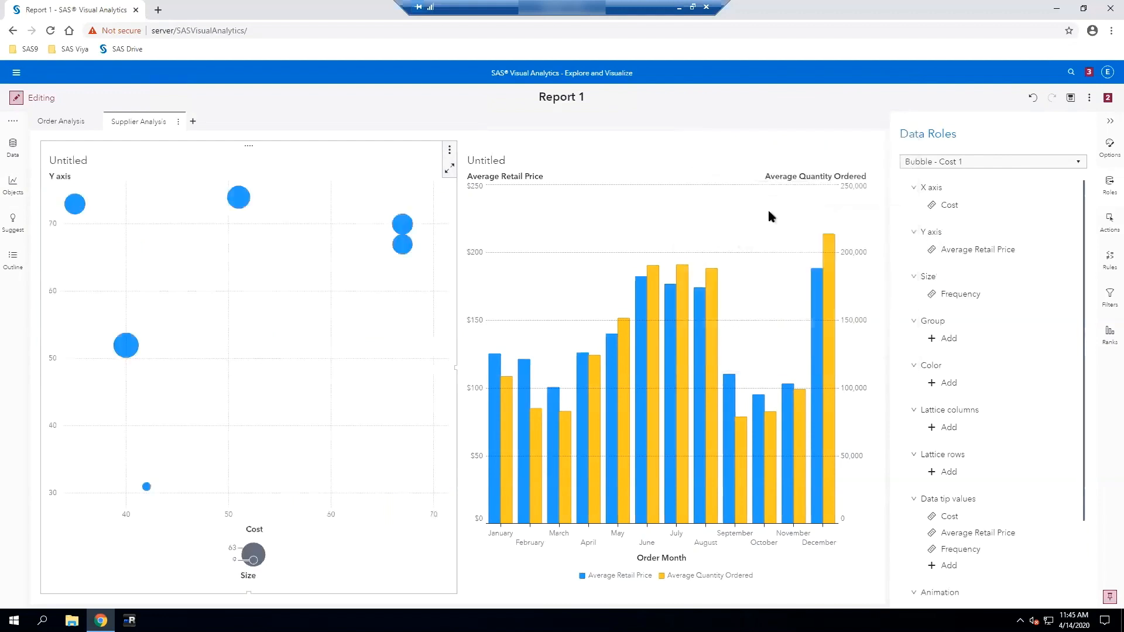
# - Replace Frequency with Average Quantity Ordered as the bubble size and group the bubble plot by City Name
pyautogui.click(947, 293)
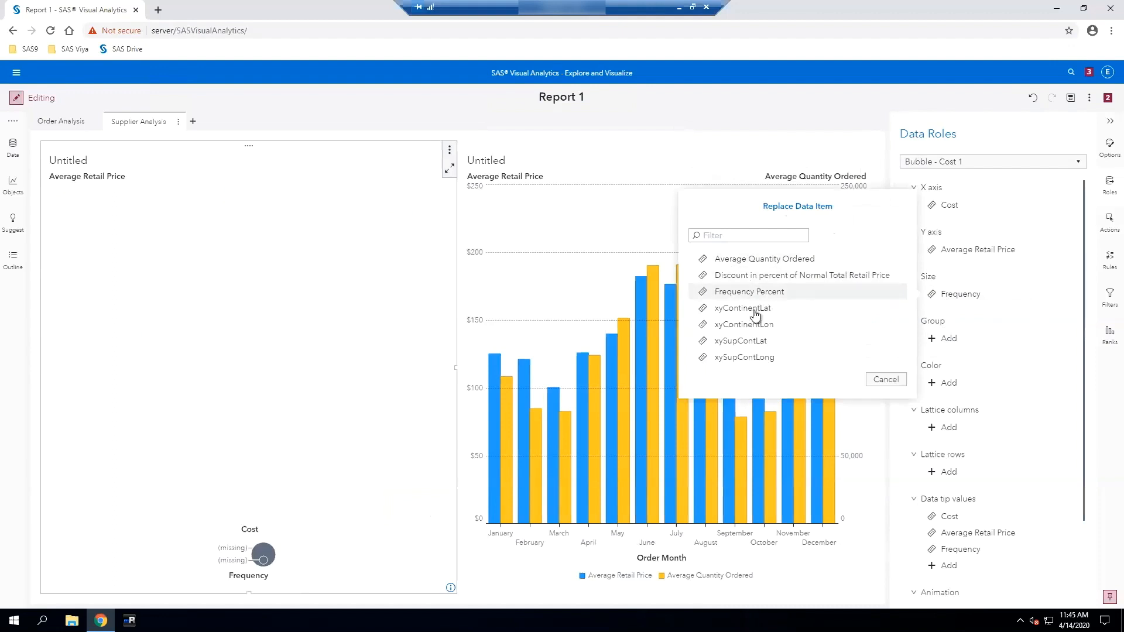
pyautogui.click(750, 260)
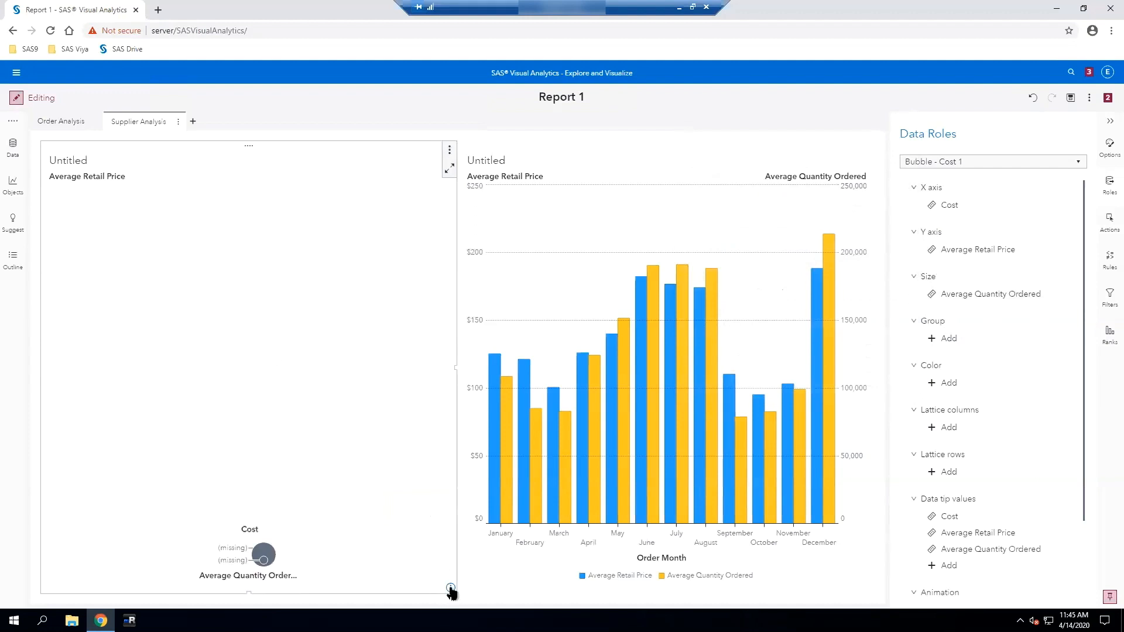
pyautogui.moveTo(450, 589)
pyautogui.click(934, 340)
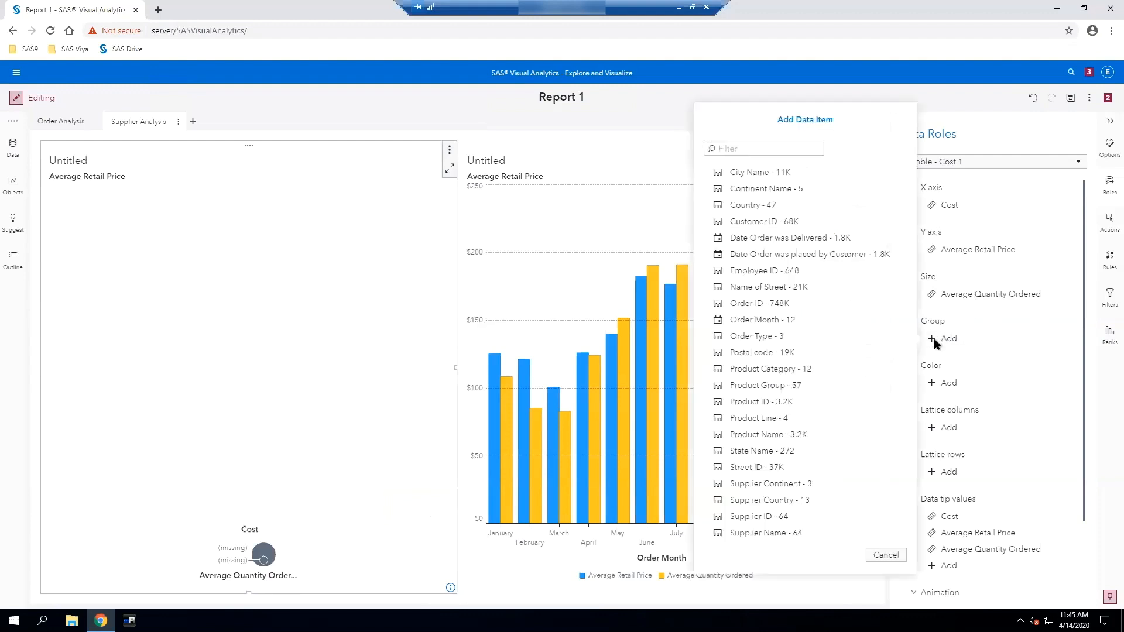
pyautogui.click(767, 174)
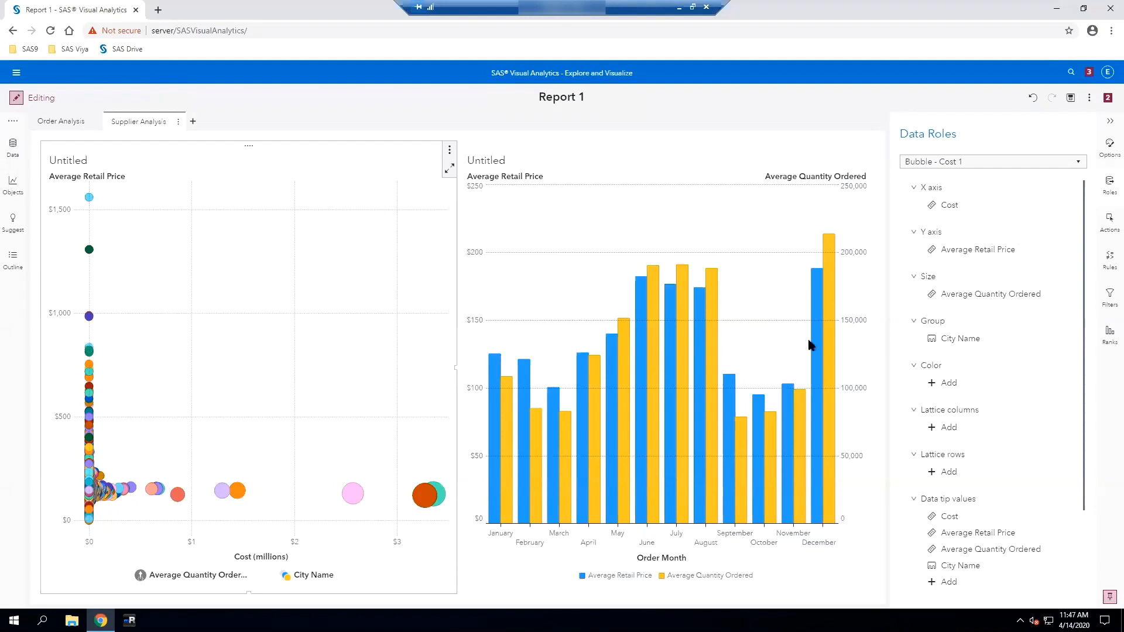
# - Add a rank on City Name to the bubble plot, keeping the top count of 10 by Average Quantity Ordered
pyautogui.click(1107, 335)
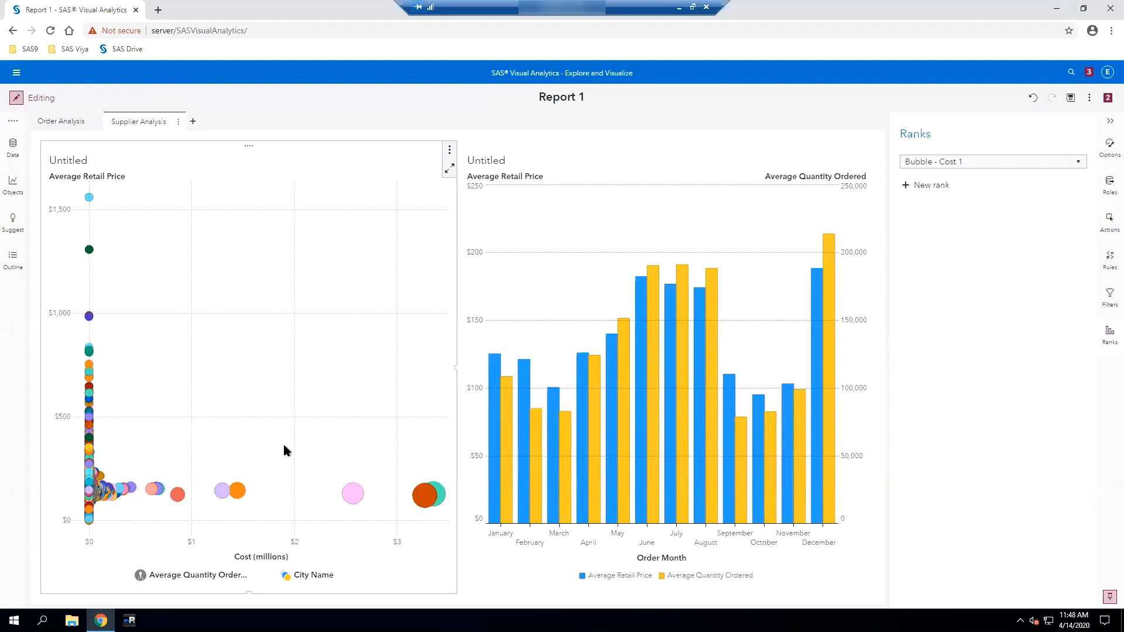
pyautogui.click(11, 153)
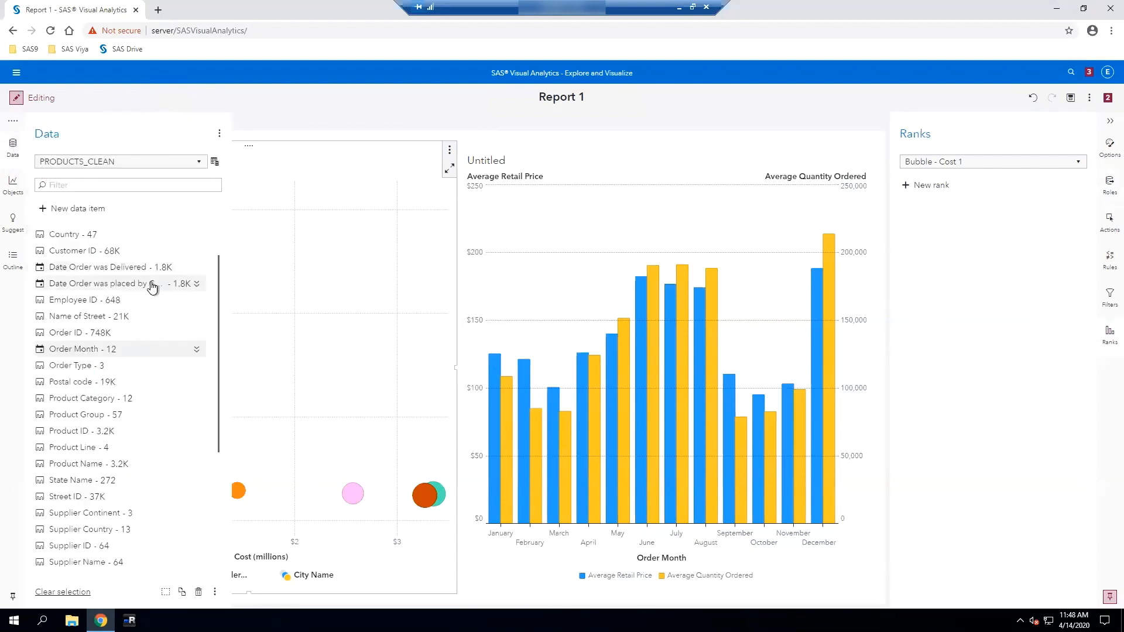
pyautogui.scroll(2, 216, 281)
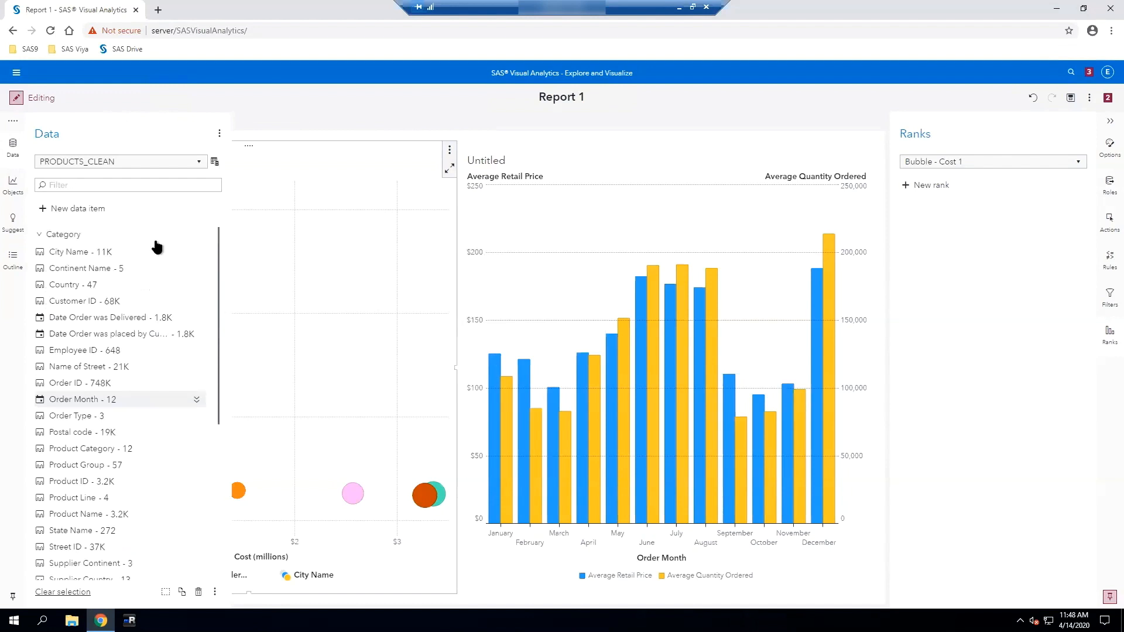
pyautogui.moveTo(107, 256)
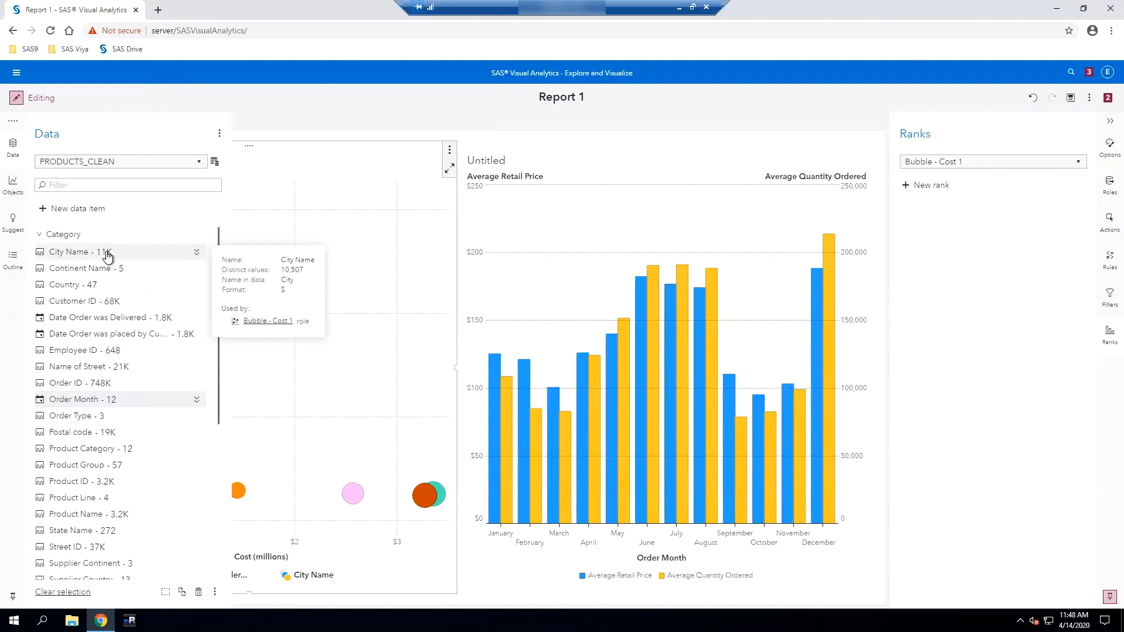
pyautogui.click(380, 252)
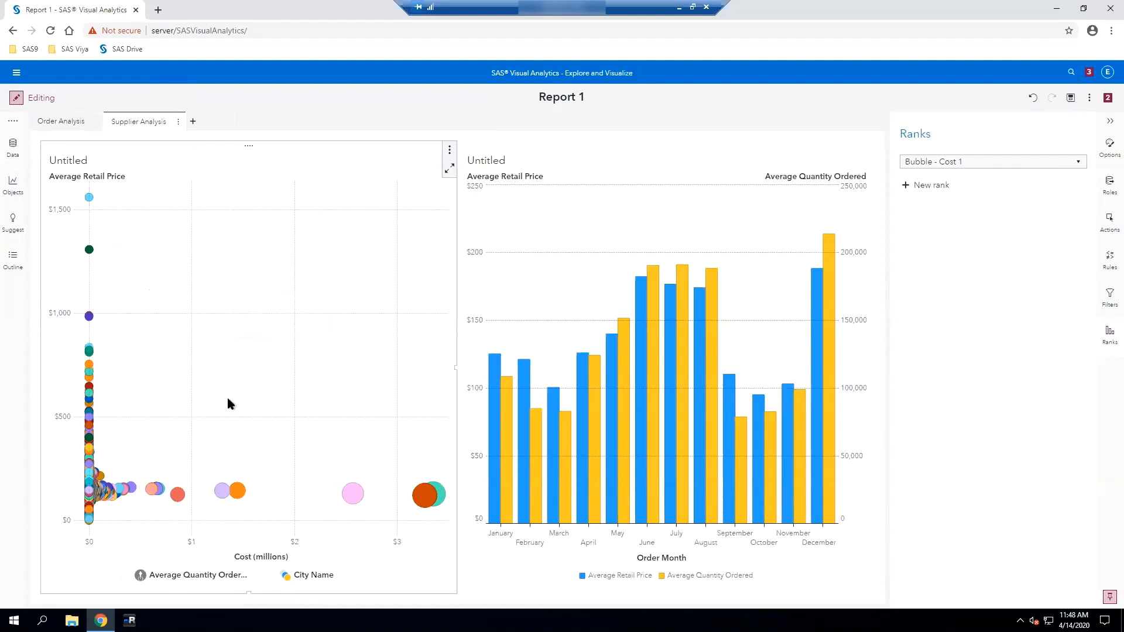
pyautogui.click(924, 187)
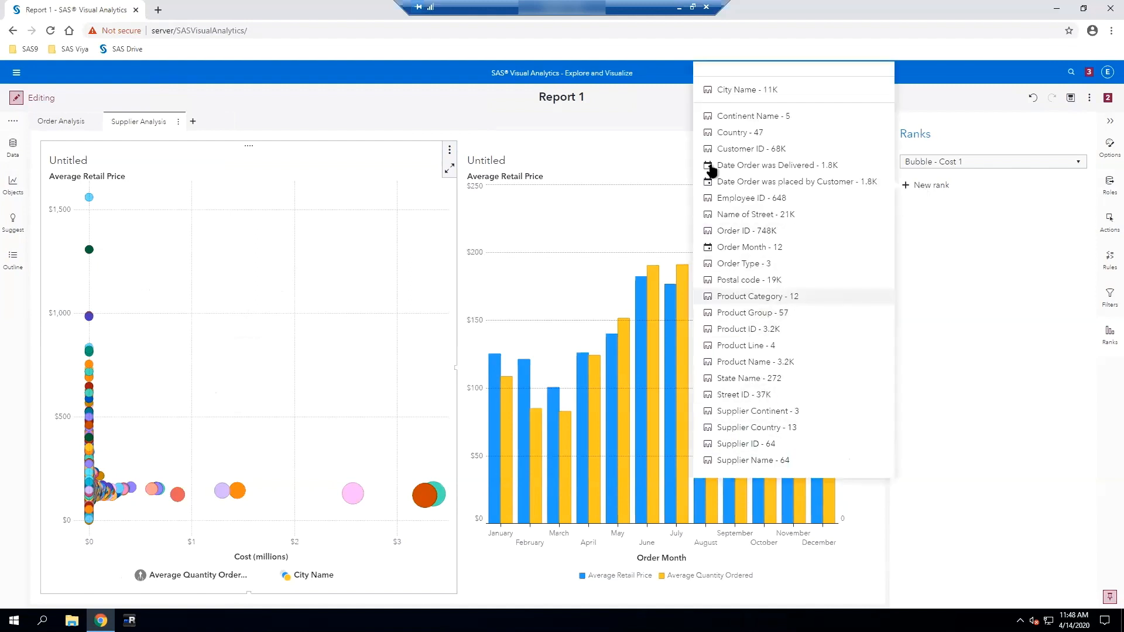
pyautogui.click(736, 90)
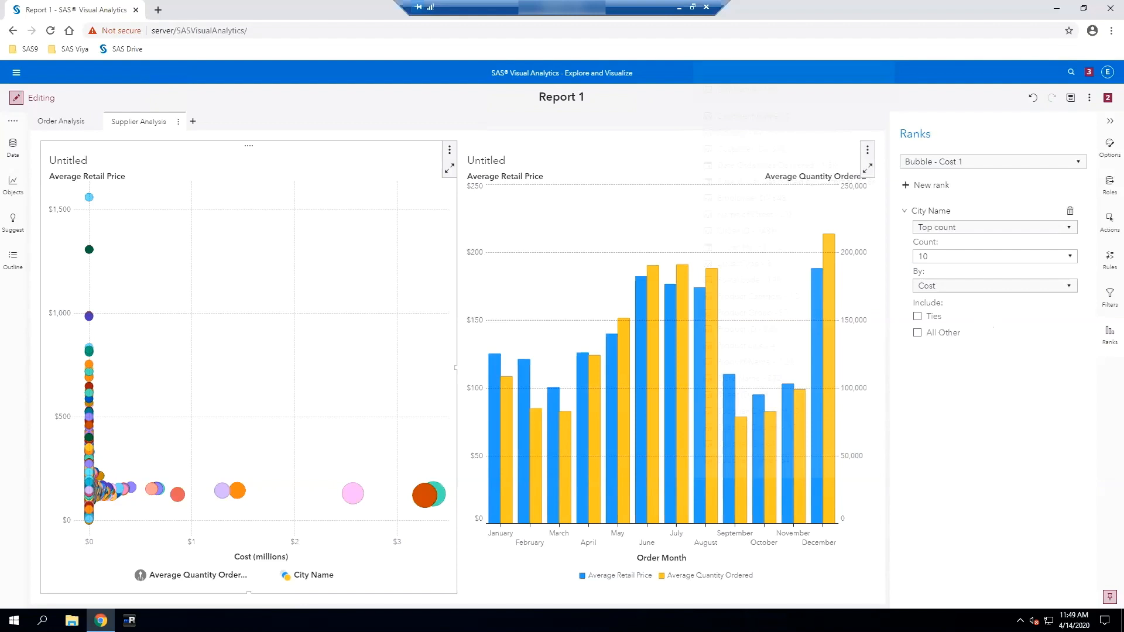
pyautogui.click(1067, 286)
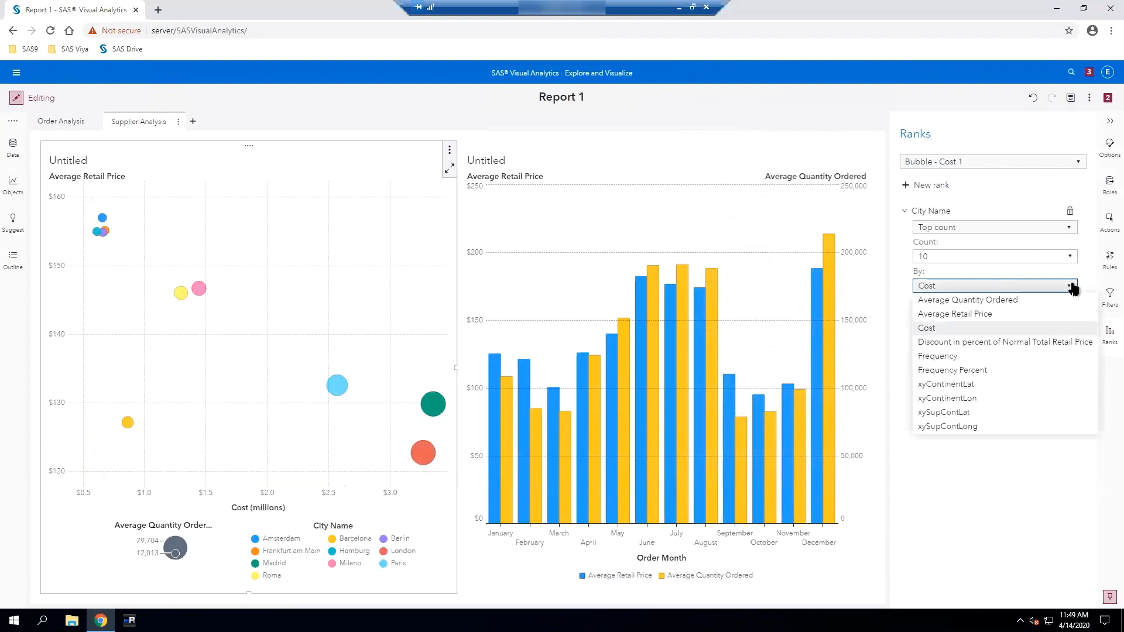
pyautogui.click(1002, 301)
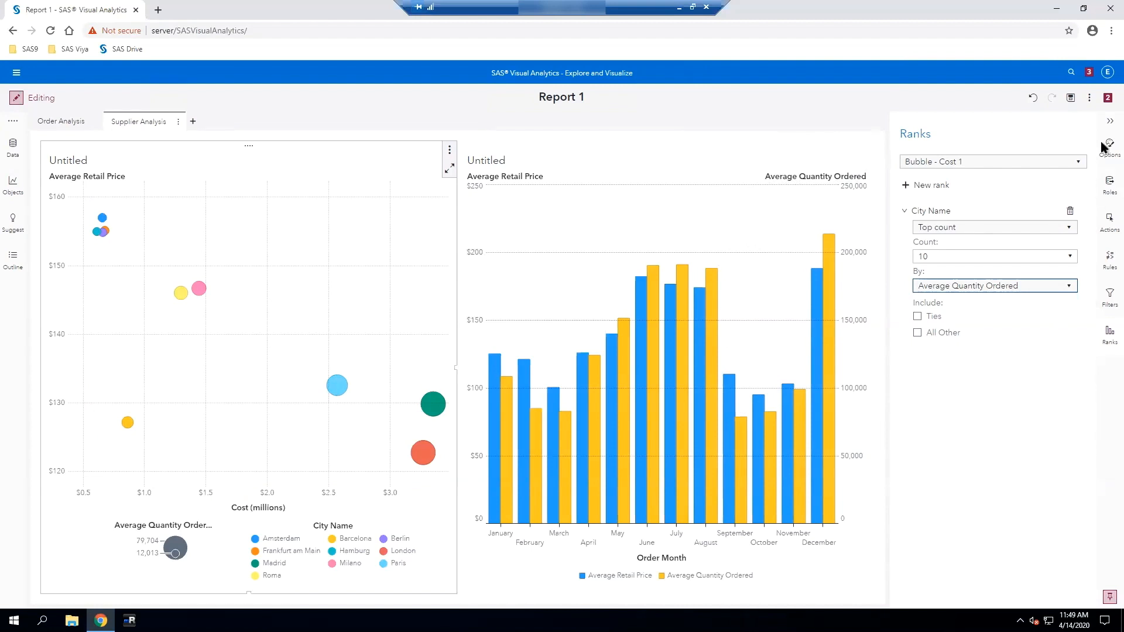
# - Assign Order Month as the bubble plot's animation role
pyautogui.click(1109, 183)
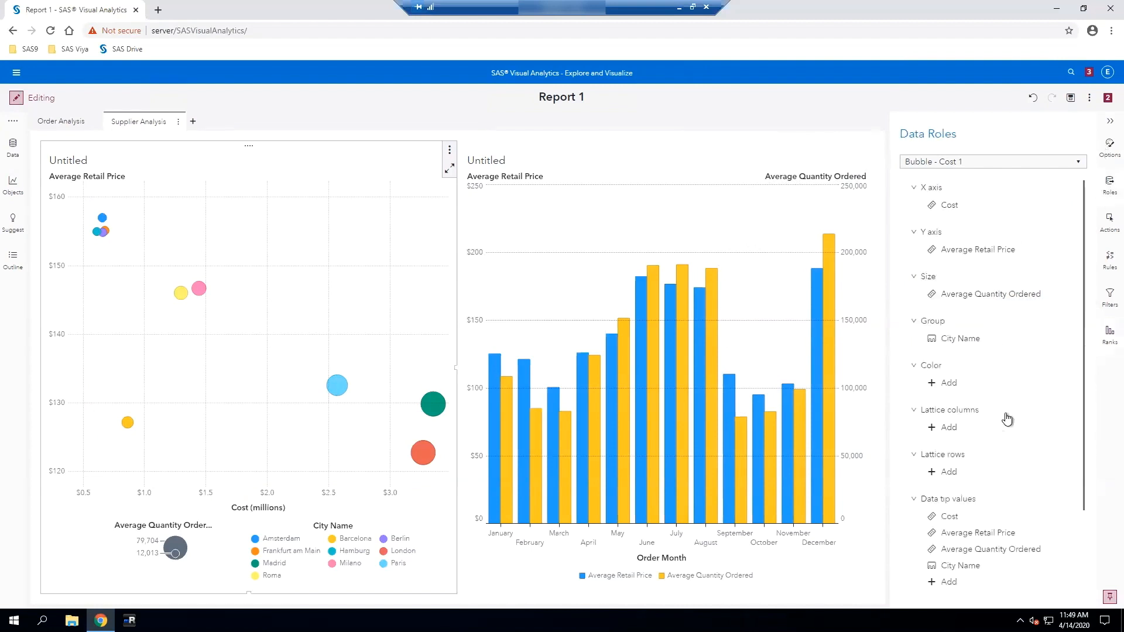
pyautogui.scroll(-2, 993, 544)
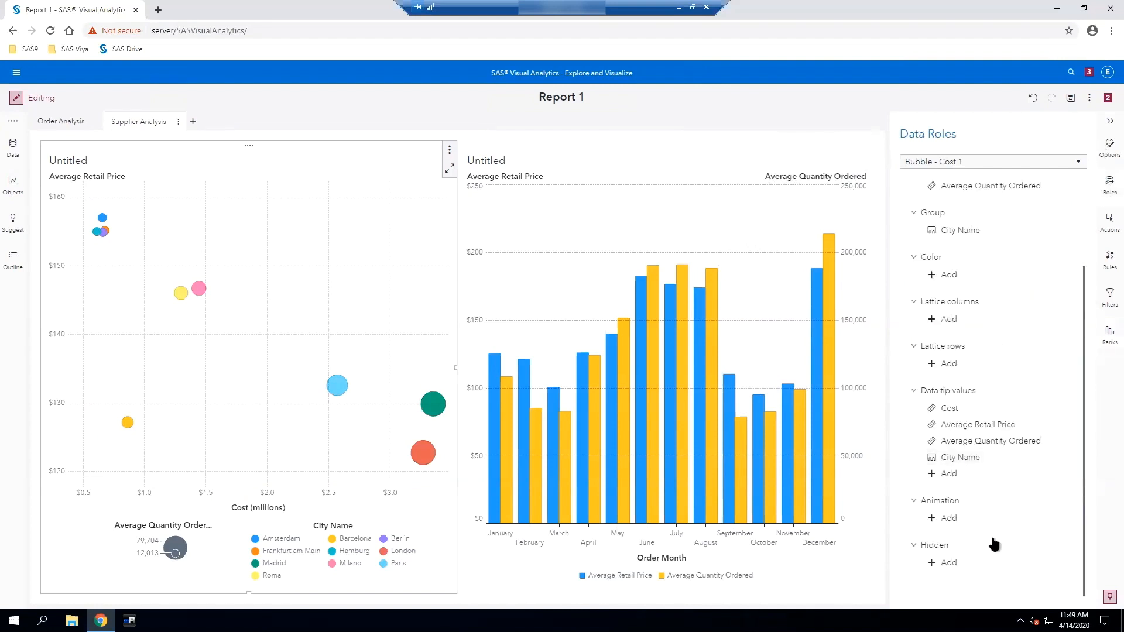
pyautogui.click(939, 519)
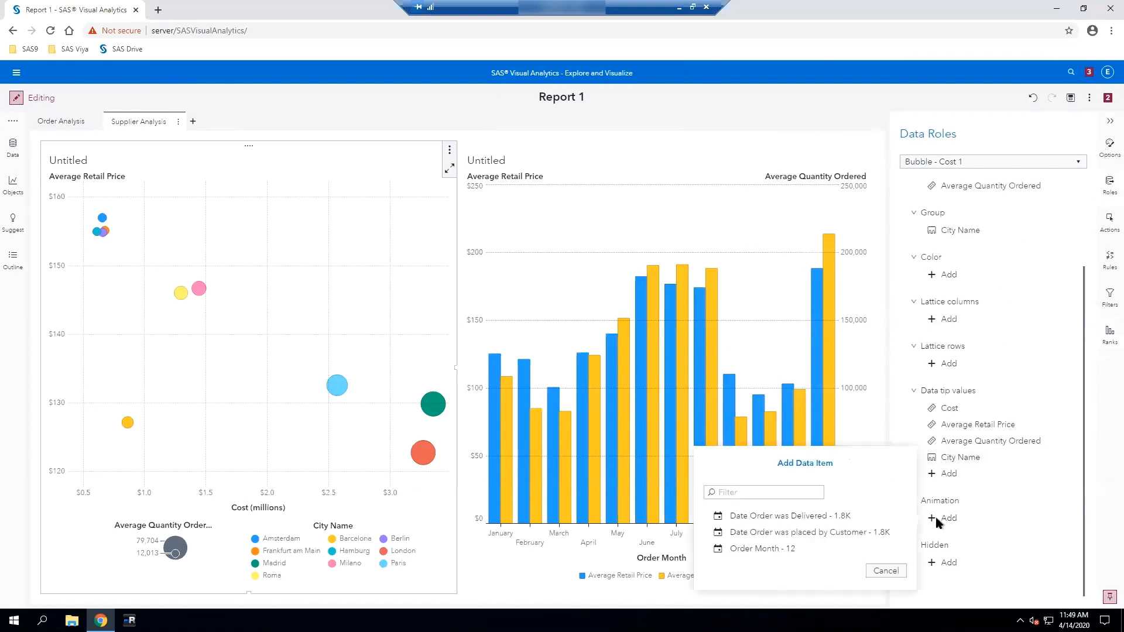
pyautogui.click(781, 550)
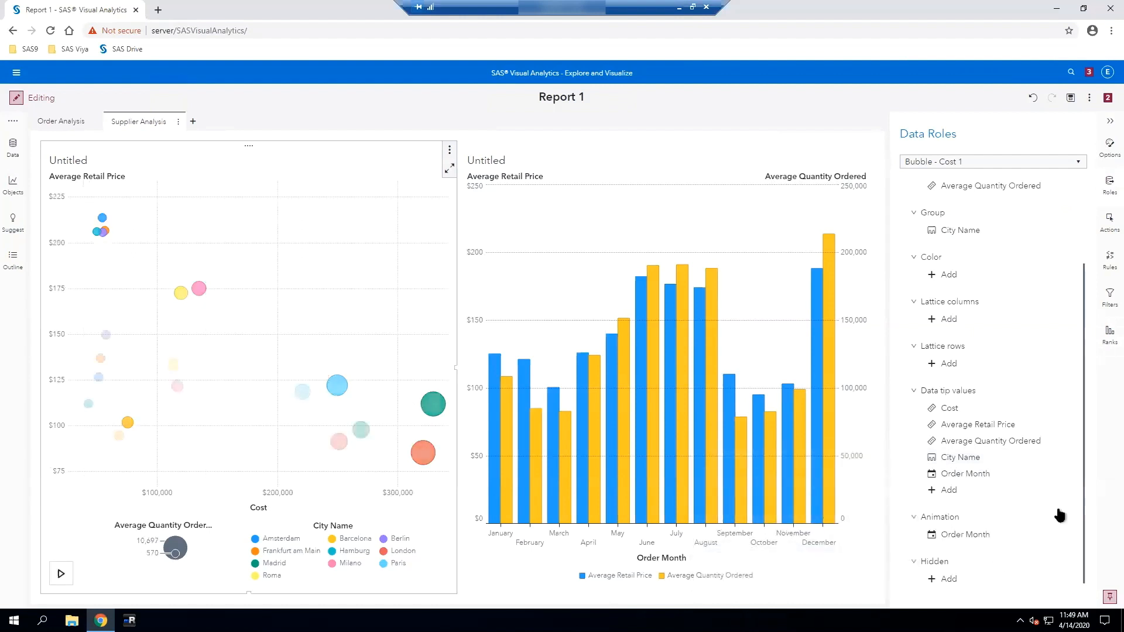
# - Play the bubble plot's animation over the order months and trace the path of the London bubble
pyautogui.click(61, 574)
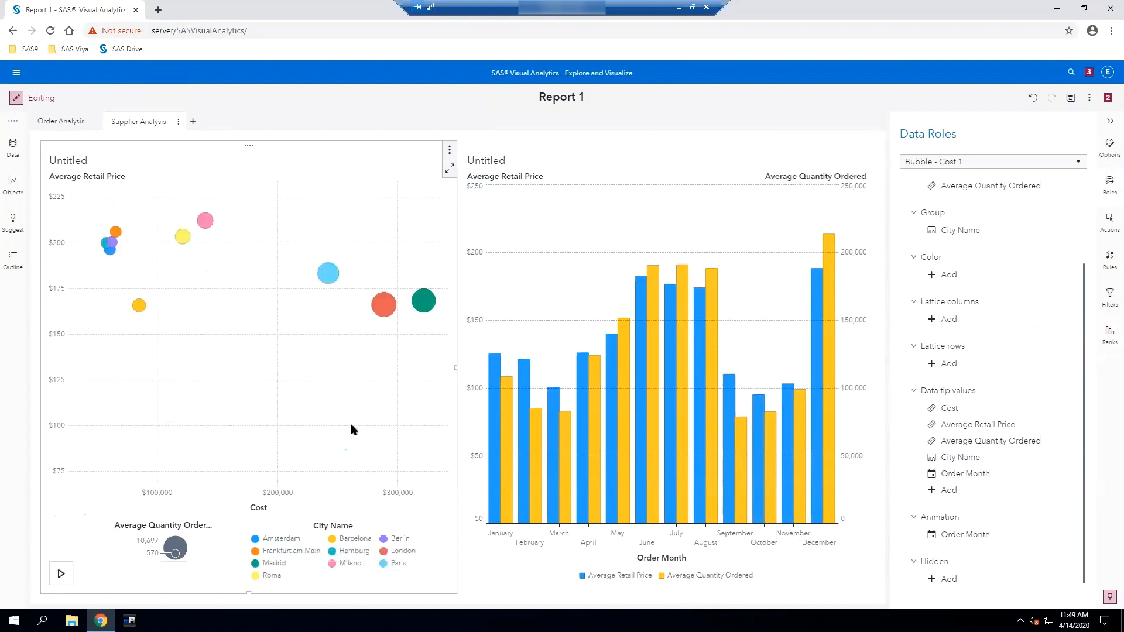
pyautogui.click(383, 308)
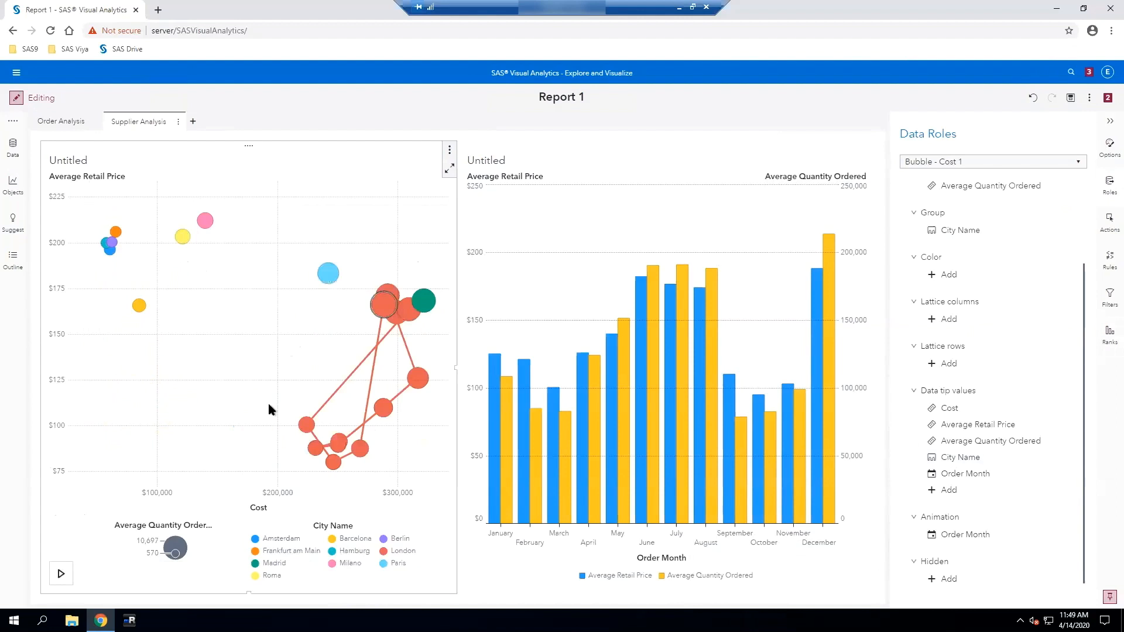
pyautogui.moveTo(60, 575)
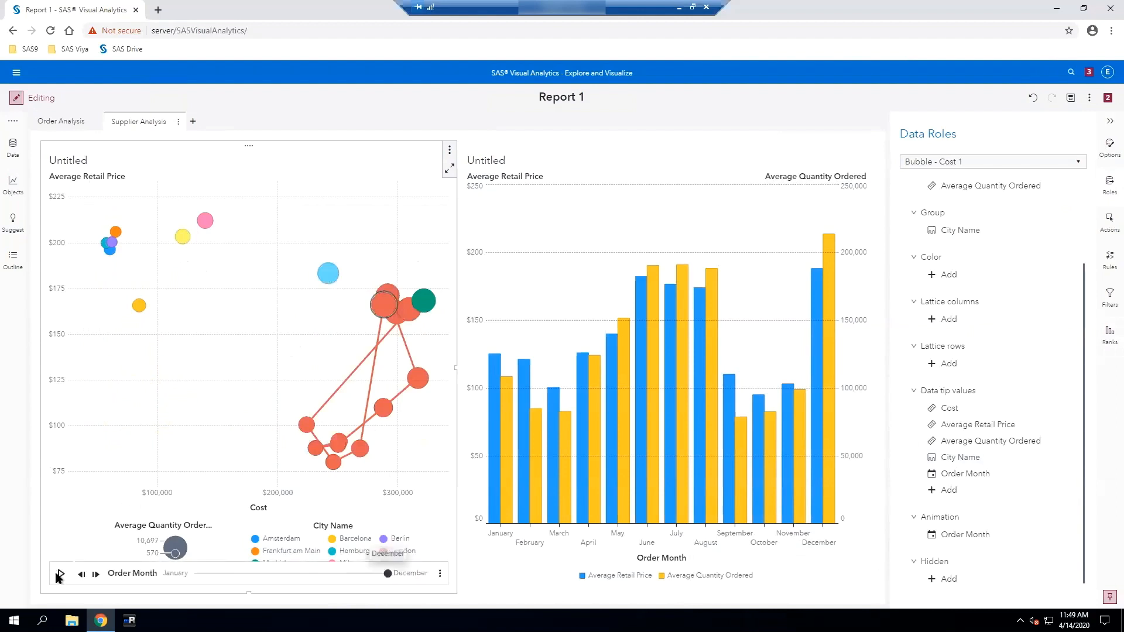
pyautogui.click(60, 575)
# - Expand the page controls on the Order Analysis page and add Order Type there as a page prompt
pyautogui.click(73, 123)
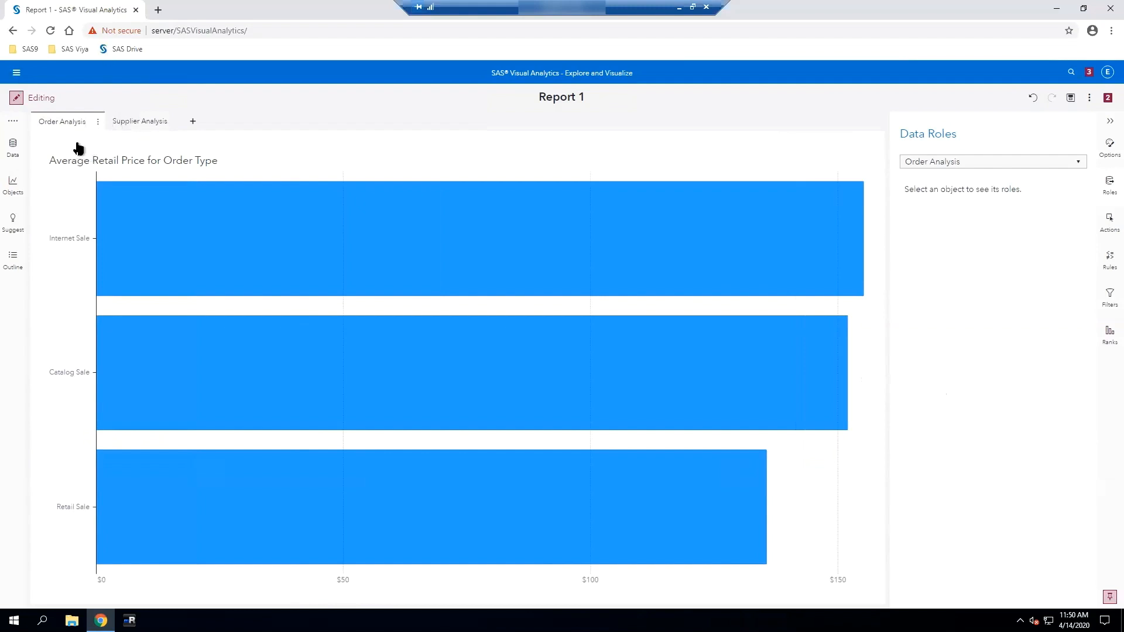
pyautogui.click(98, 121)
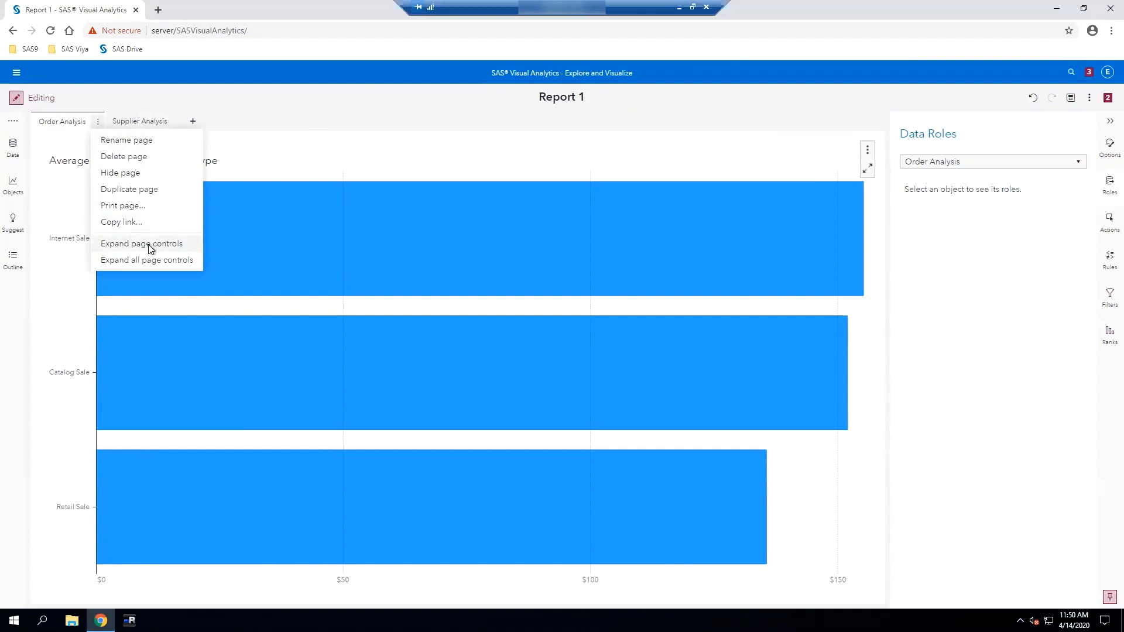
pyautogui.click(128, 245)
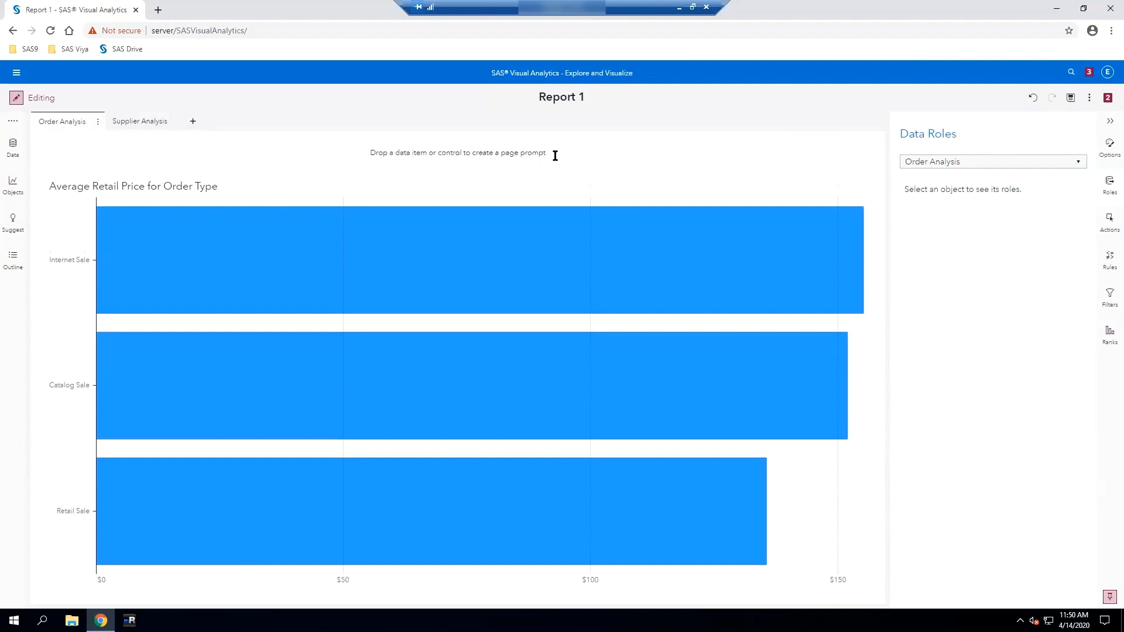
pyautogui.click(1090, 98)
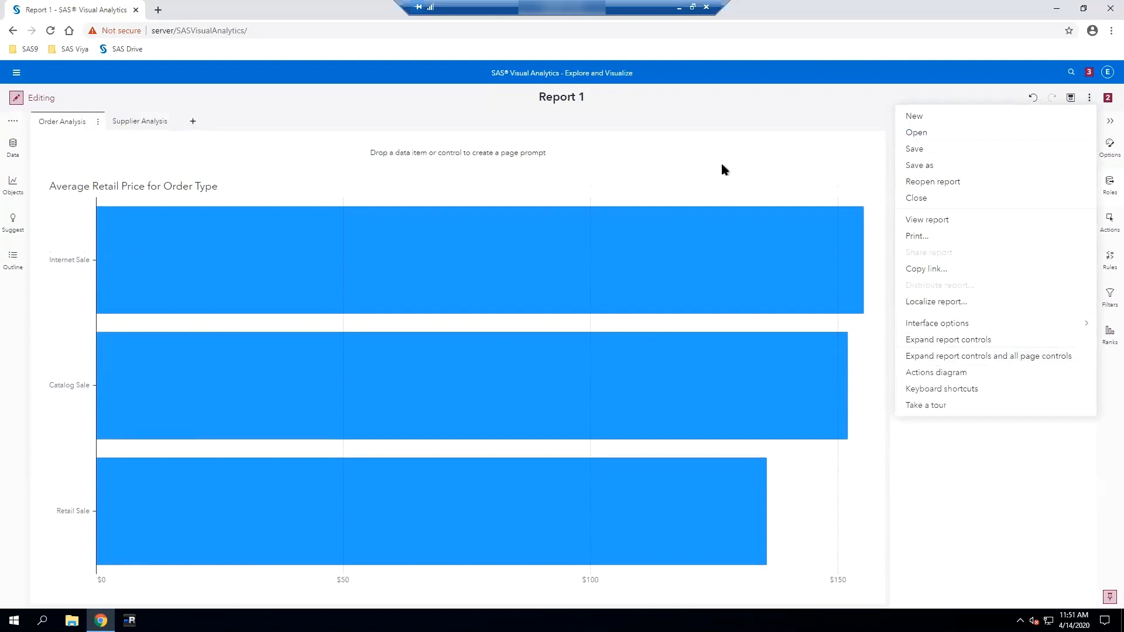
pyautogui.click(692, 149)
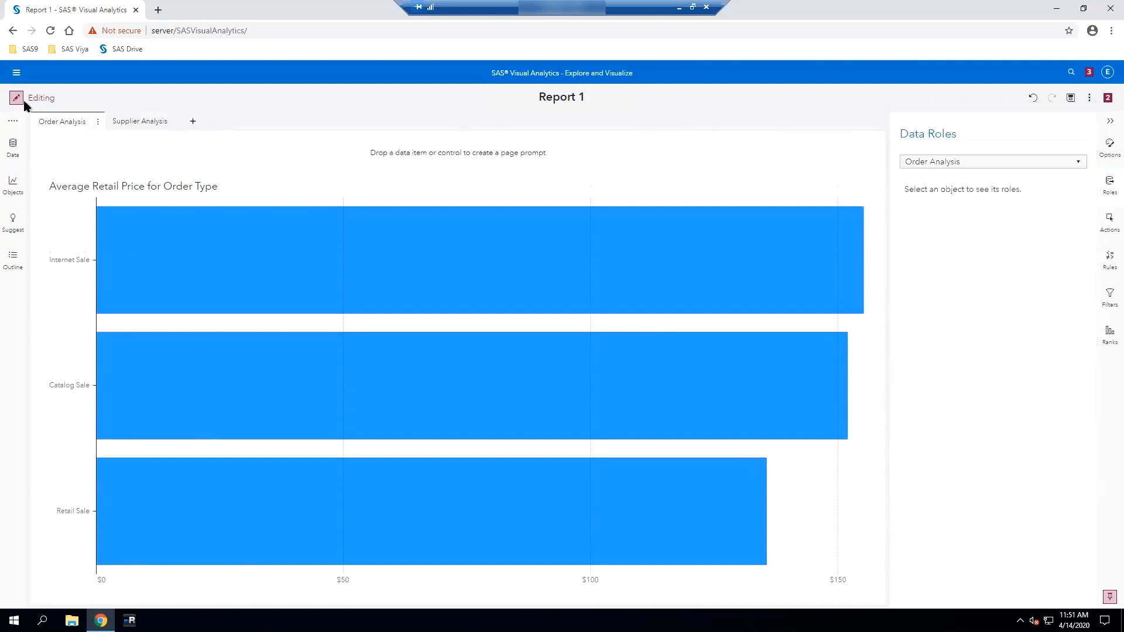
pyautogui.click(12, 147)
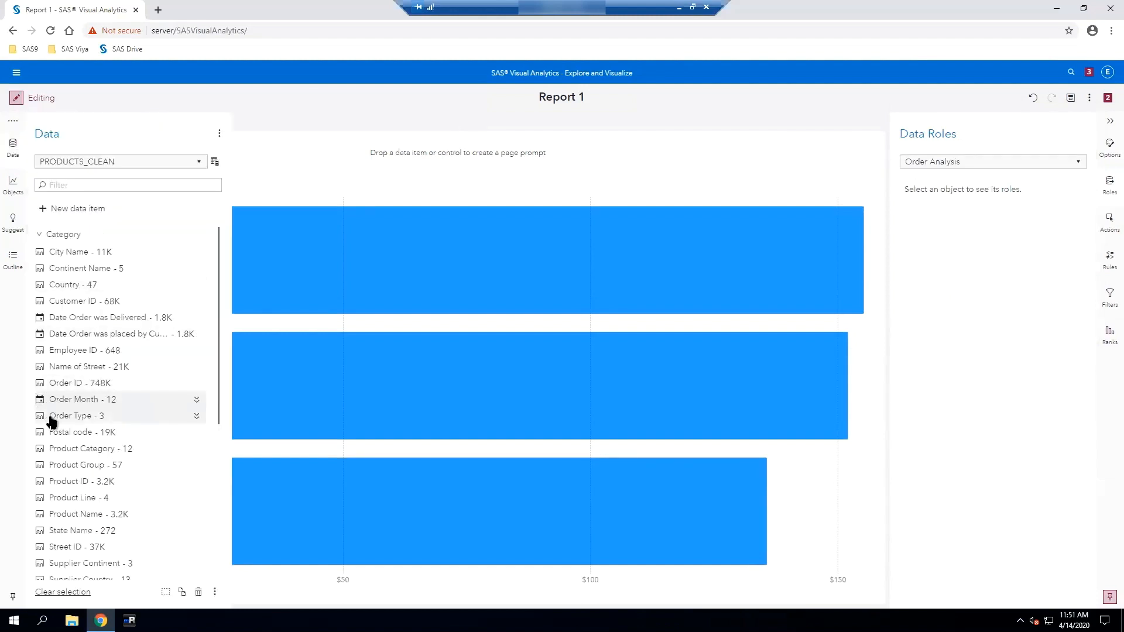
pyautogui.moveTo(51, 421); pyautogui.dragTo(402, 156)
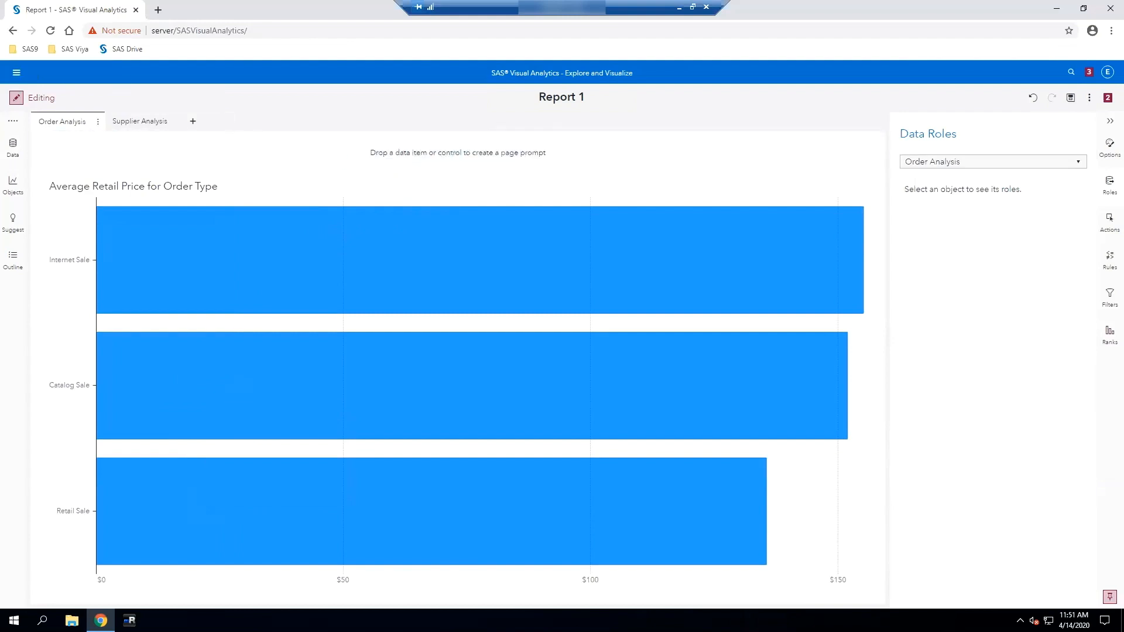
# - Create a page prompt on the Order Analysis page from the Order Type category, using the automatic control type
pyautogui.click(13, 146)
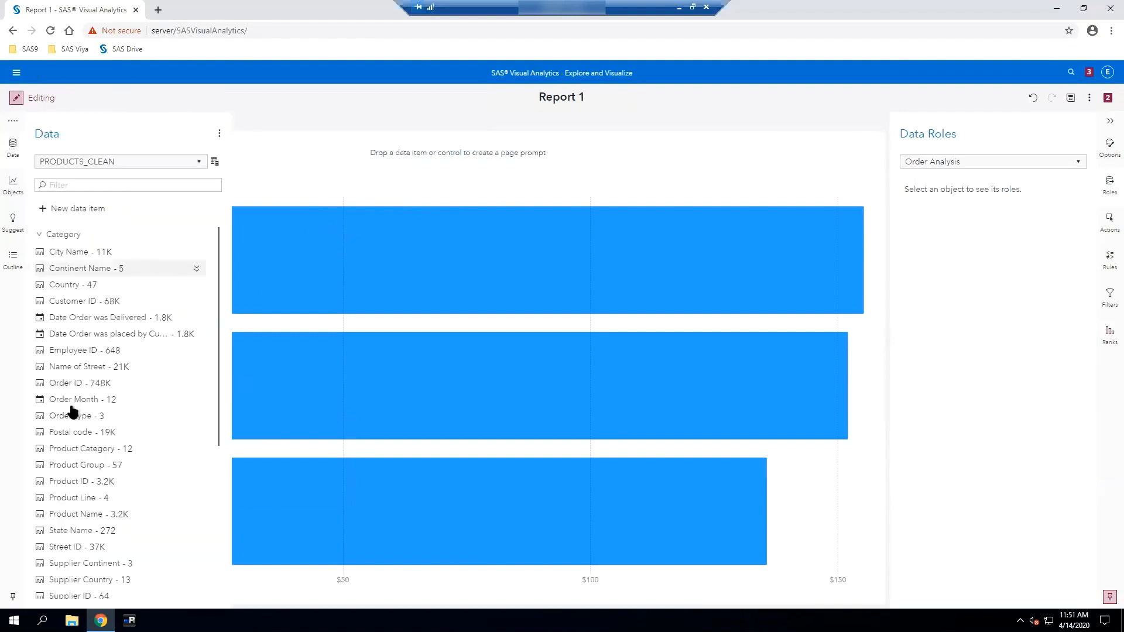
pyautogui.scroll(-4, 73, 410)
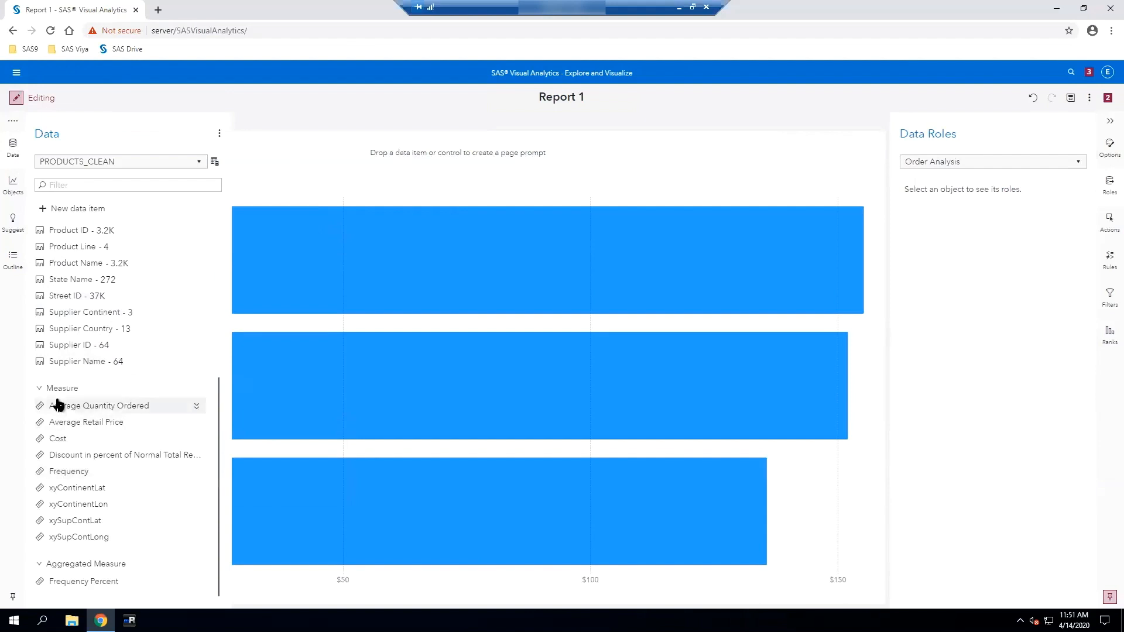
pyautogui.scroll(3, 57, 404)
pyautogui.moveTo(164, 328); pyautogui.dragTo(463, 147)
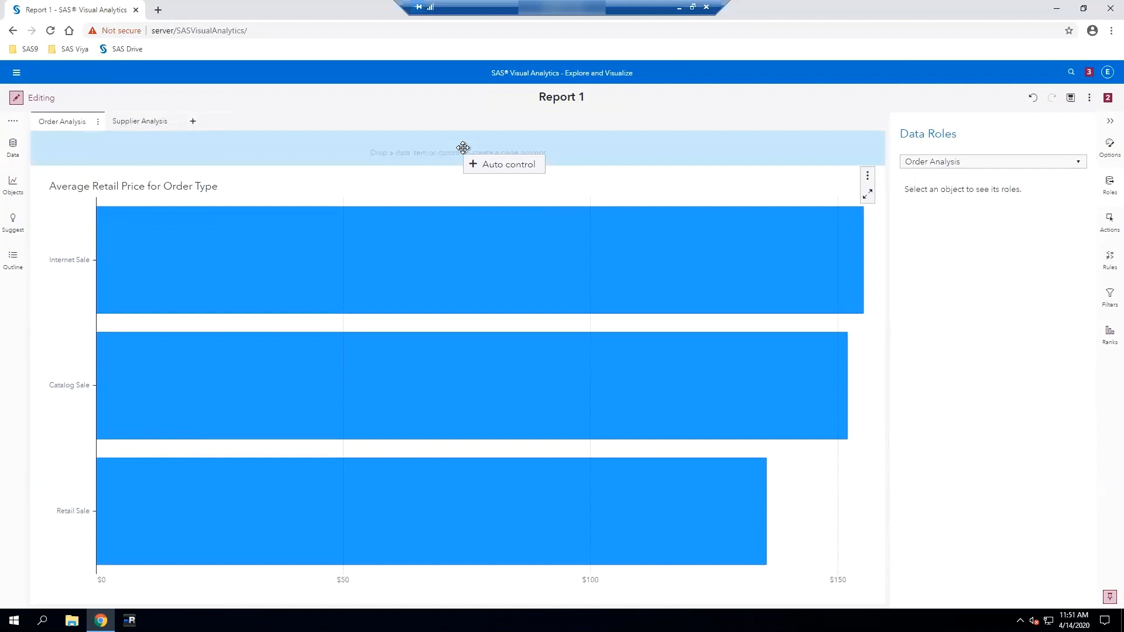
pyautogui.moveTo(463, 146); pyautogui.dragTo(462, 148)
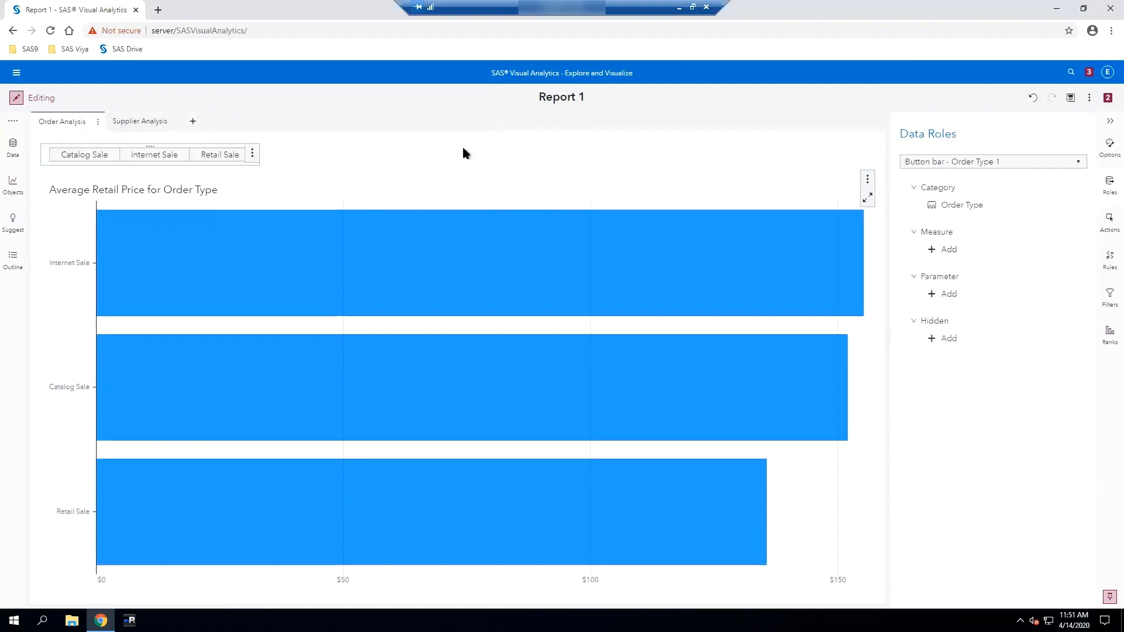
# - Test the Order Type prompt by selecting and clearing Internet Sale, and switch to the Supplier Analysis page
pyautogui.click(157, 155)
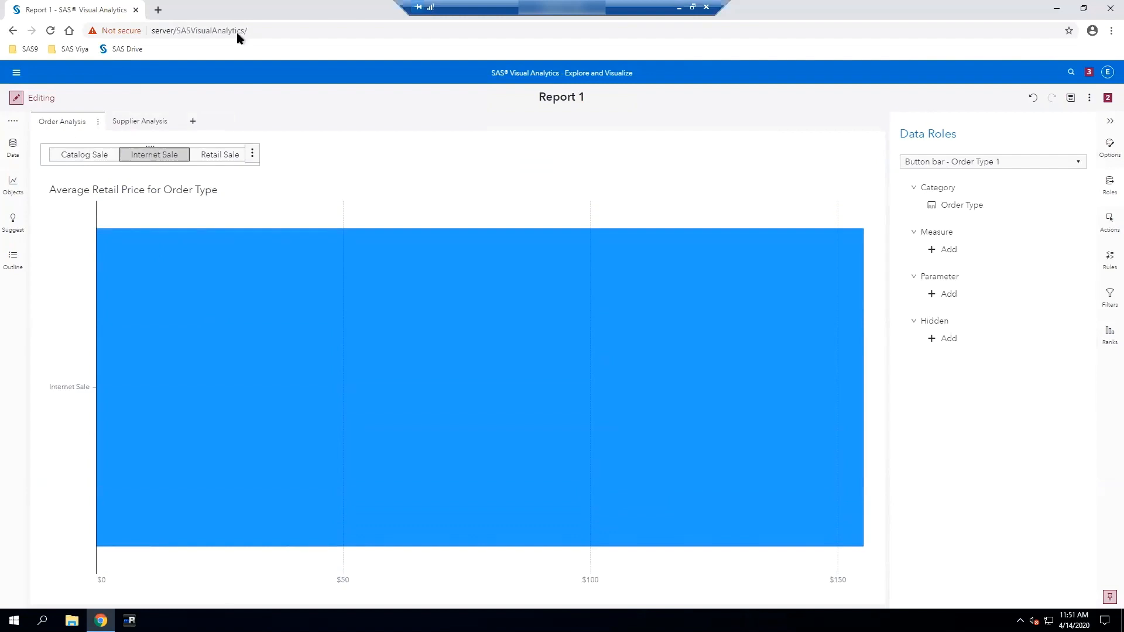
pyautogui.click(186, 156)
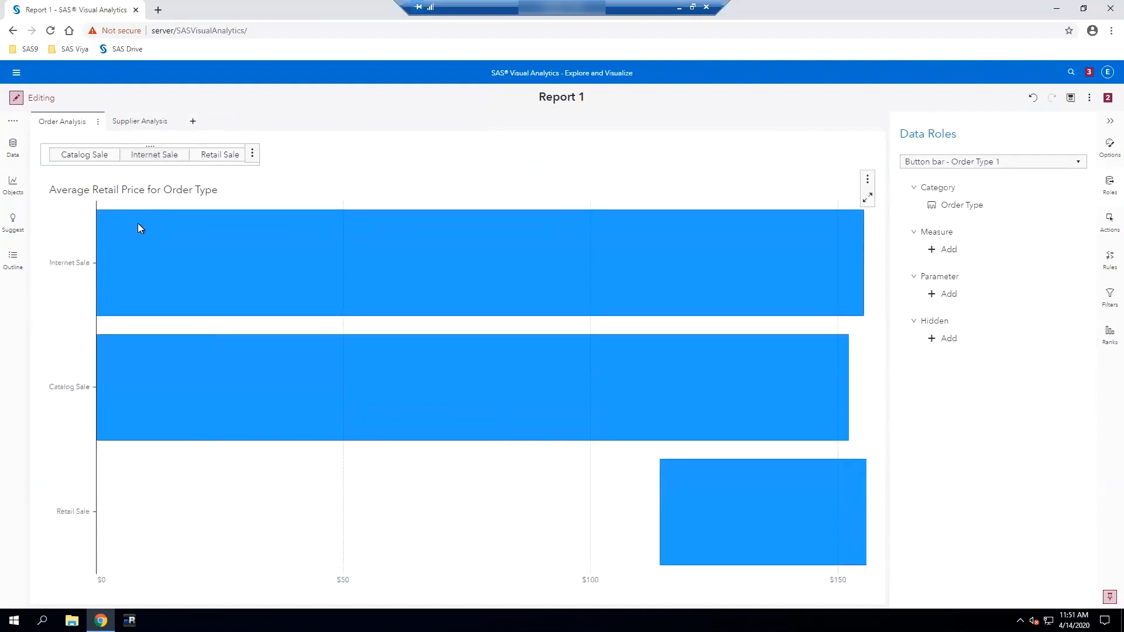
pyautogui.click(119, 123)
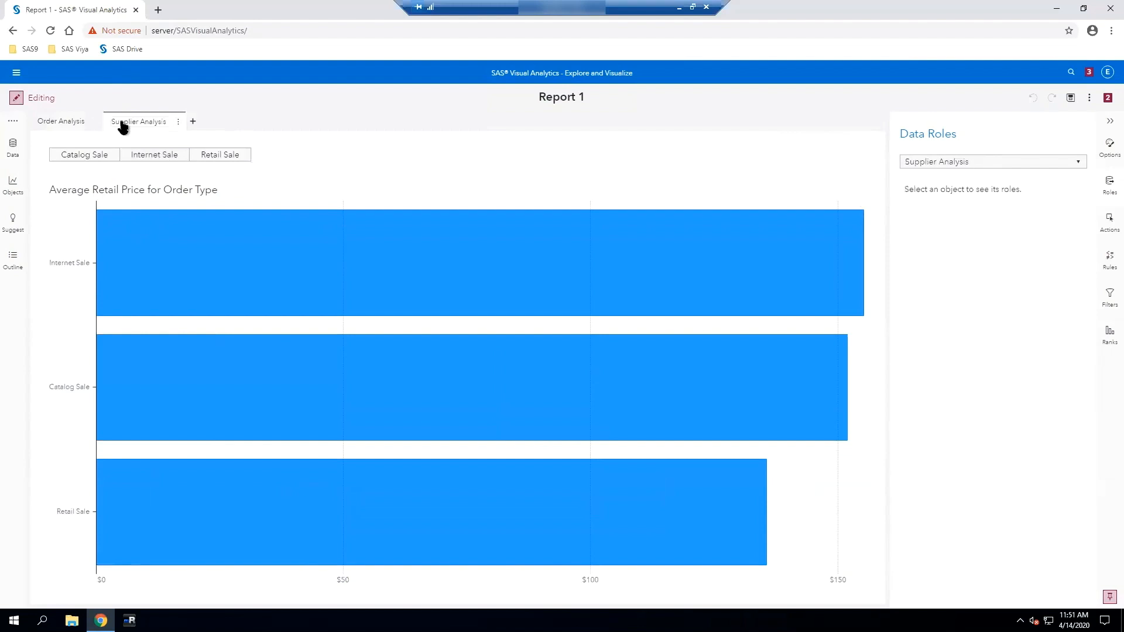